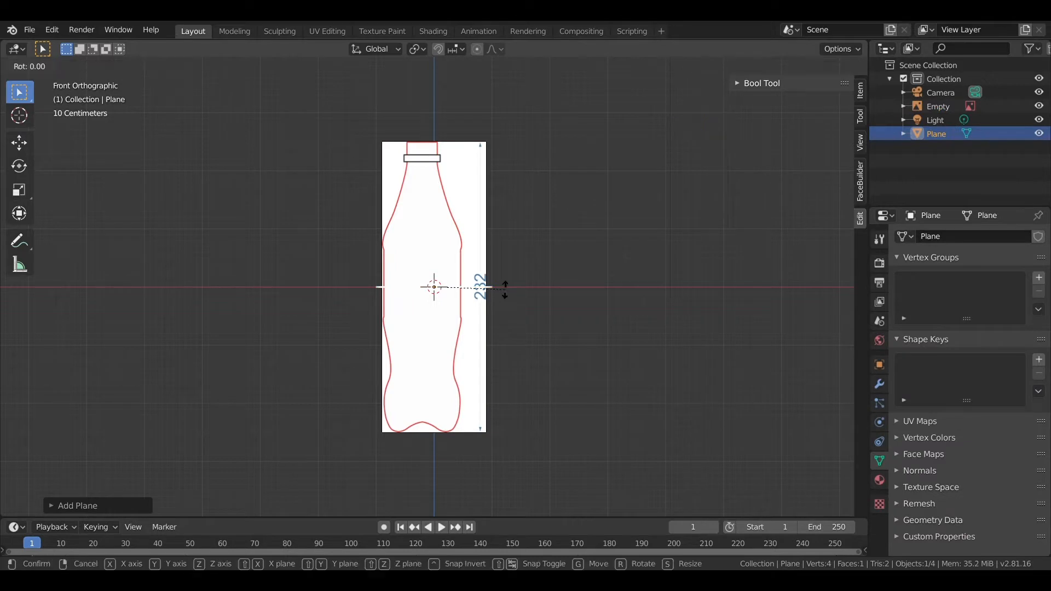
Rotate the plane 90° about X and set its Y dimension to 2.32 m
{"action": "key", "text": "x"}
{"action": "key", "text": "9"}
{"action": "key", "text": "0"}
{"action": "key", "text": "Return"}
{"action": "left_click", "coordinate": [859, 95]}
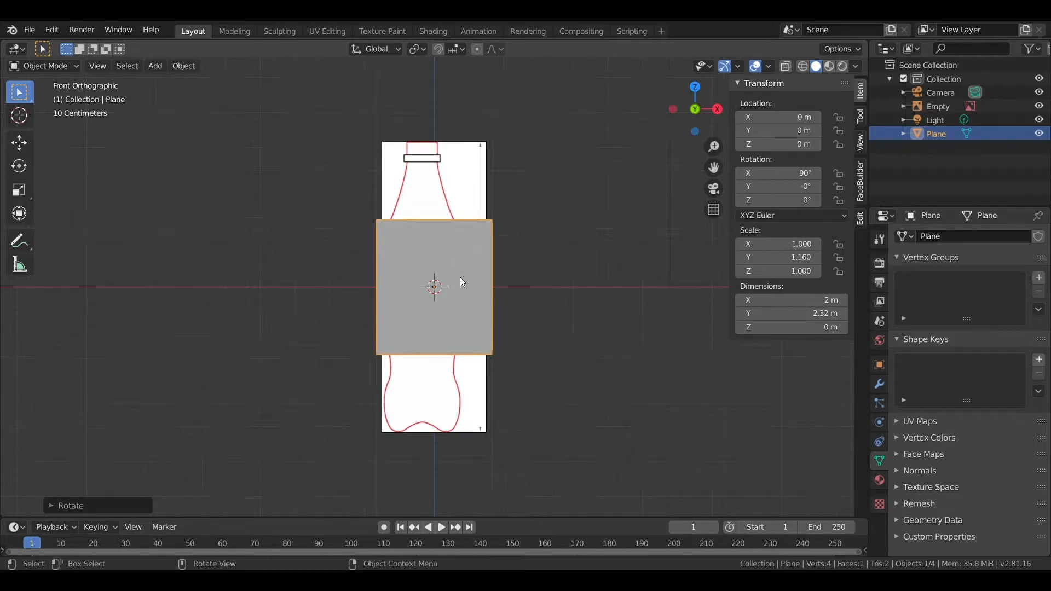
Move the plane up along Z until its bottom edge rests on the ground line
{"action": "scroll", "coordinate": [456, 265], "scroll_direction": "up", "scroll_amount": 1}
{"action": "key", "text": "g"}
{"action": "key", "text": "z"}
{"action": "left_click", "coordinate": [446, 171]}
Move the blueprint image up along Z to about 2.51 m so its bottom edge meets the ground line
{"action": "scroll", "coordinate": [445, 219], "scroll_direction": "up", "scroll_amount": 1}
{"action": "left_click", "coordinate": [438, 397]}
{"action": "key", "text": "g"}
{"action": "key", "text": "z"}
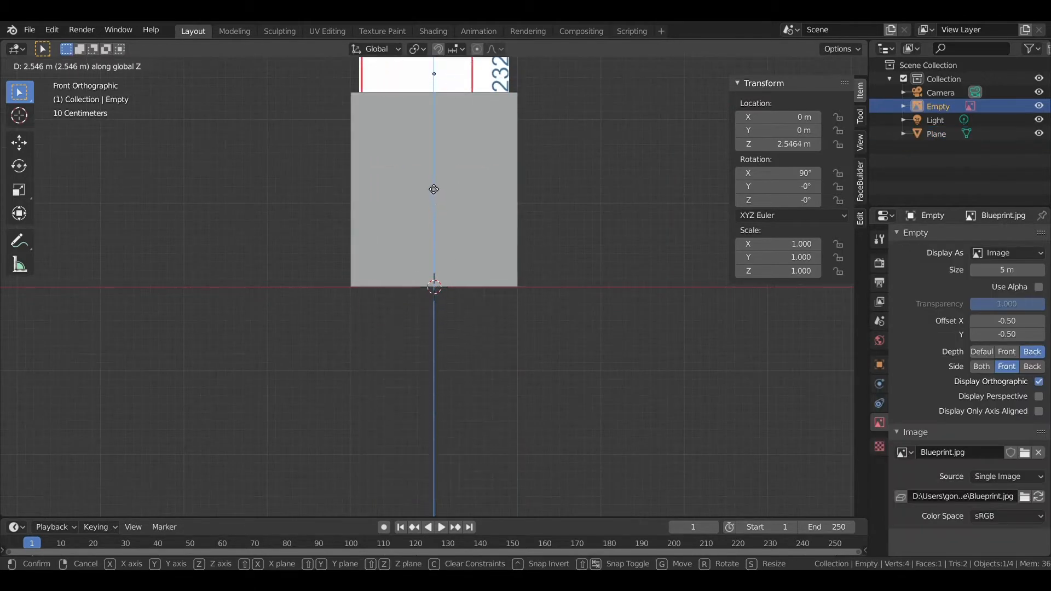
{"action": "left_click", "coordinate": [434, 193]}
Scale the blueprint image down to about the plane's height and lower it along Z onto the plane
{"action": "scroll", "coordinate": [458, 353], "scroll_direction": "down", "scroll_amount": 3}
{"action": "middle_click_drag", "start_coordinate": [516, 170], "coordinate": [517, 313], "text": "shift"}
{"action": "scroll", "coordinate": [517, 312], "scroll_direction": "up", "scroll_amount": 1}
{"action": "key", "text": "s"}
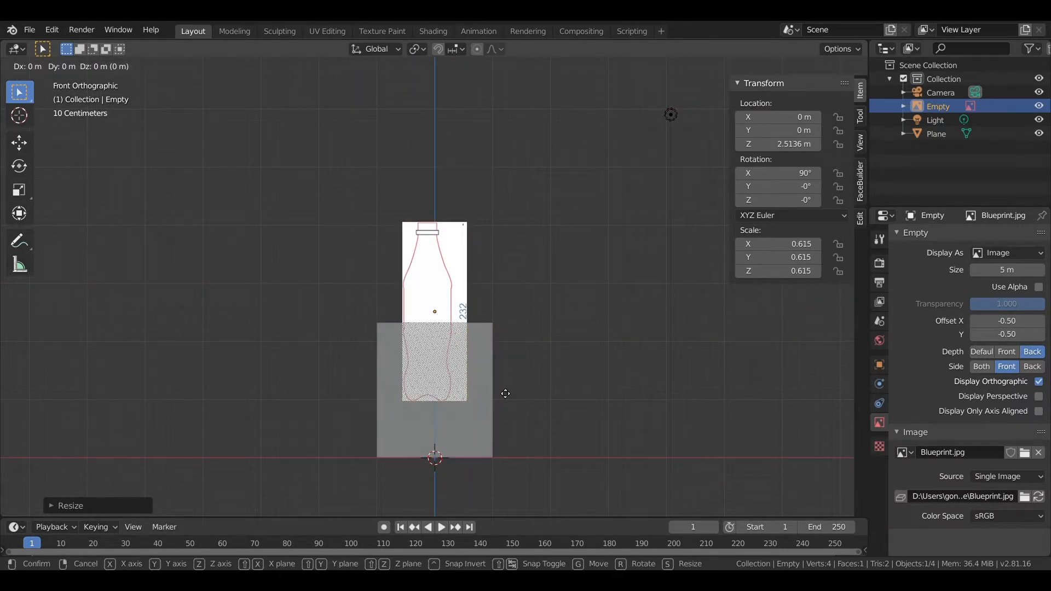
{"action": "key", "text": "z"}
{"action": "left_click", "coordinate": [500, 445]}
{"action": "key", "text": "s"}
{"action": "key", "text": "g"}
{"action": "key", "text": "z"}
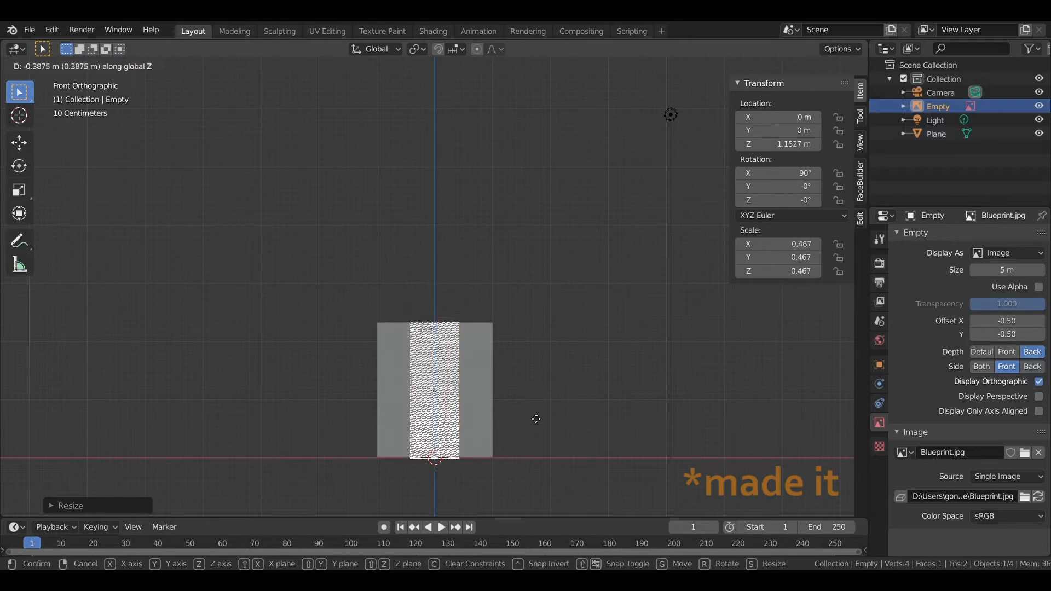
{"action": "left_click", "coordinate": [529, 413]}
Refine the blueprint image to scale 0.464 and Z about 1.165 m, matching the plane's top and bottom edges
{"action": "scroll", "coordinate": [530, 413], "scroll_direction": "up", "scroll_amount": 2}
{"action": "key", "text": "s"}
{"action": "left_click", "coordinate": [586, 409], "text": "shift"}
{"action": "scroll", "coordinate": [586, 409], "scroll_direction": "down", "scroll_amount": 3, "text": "shift"}
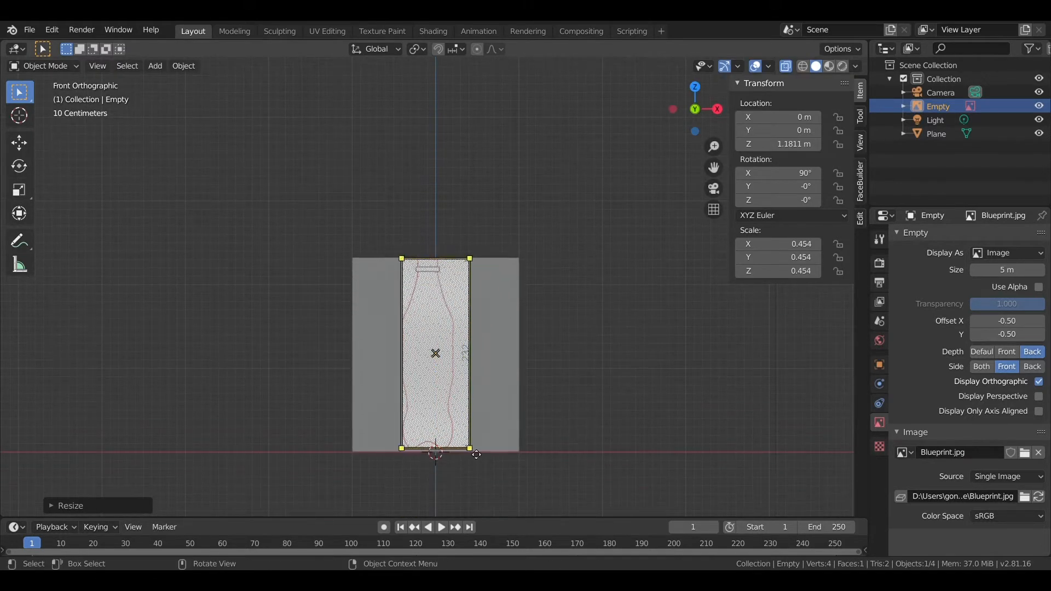
{"action": "scroll", "coordinate": [616, 381], "scroll_direction": "up", "scroll_amount": 1}
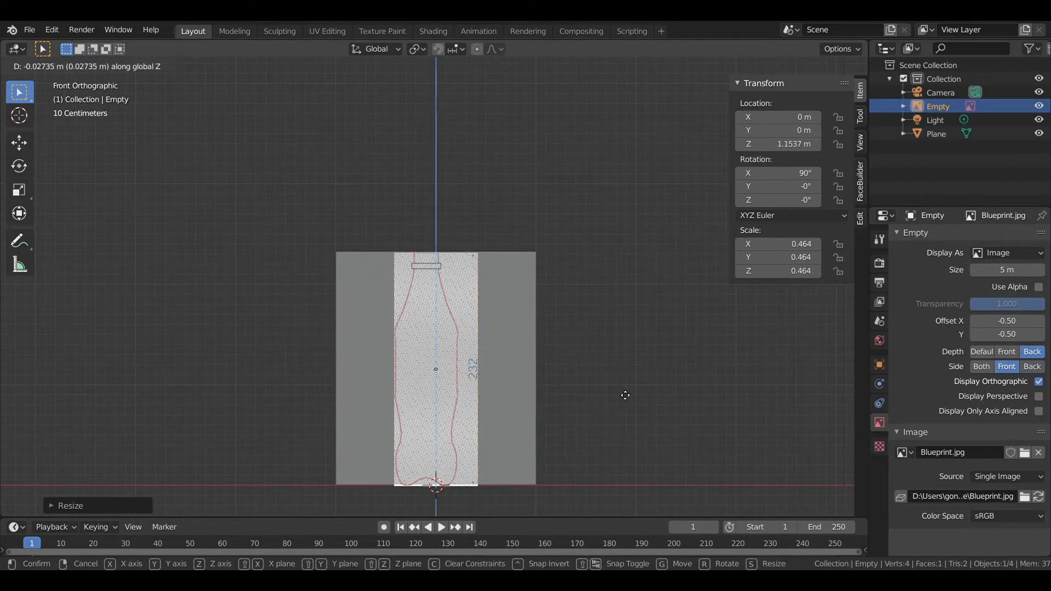
{"action": "left_click", "coordinate": [625, 394]}
Delete the plane used as the height guide
{"action": "scroll", "coordinate": [458, 286], "scroll_direction": "up", "scroll_amount": 4}
{"action": "left_click", "coordinate": [604, 299]}
{"action": "key", "text": "Delete"}
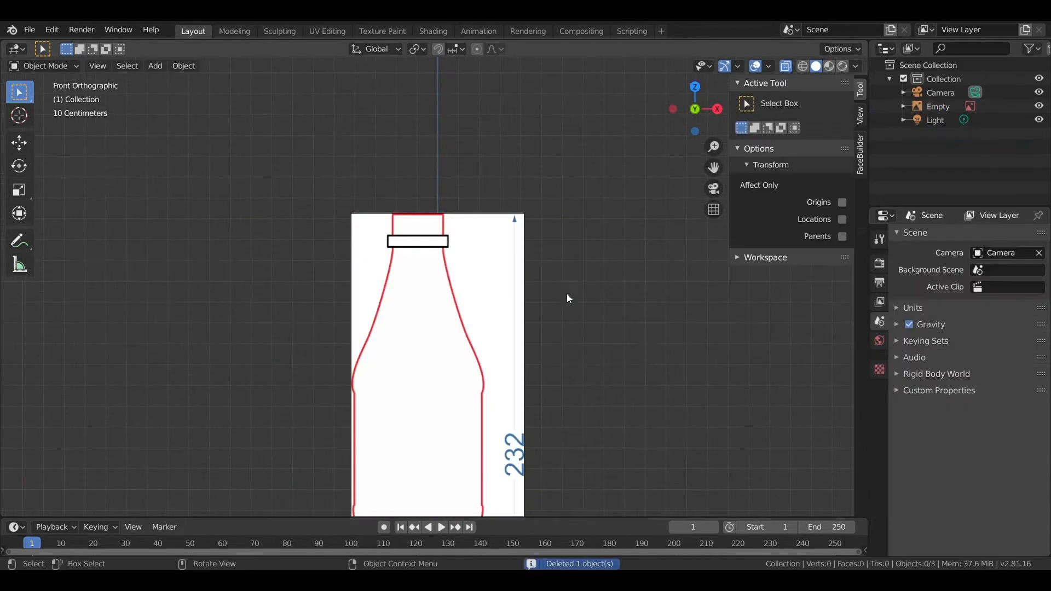
Enable alpha on the blueprint image and set its transparency to 0.5
{"action": "left_click", "coordinate": [502, 282]}
{"action": "type", "text": "0.5"}
{"action": "key", "text": "Return"}
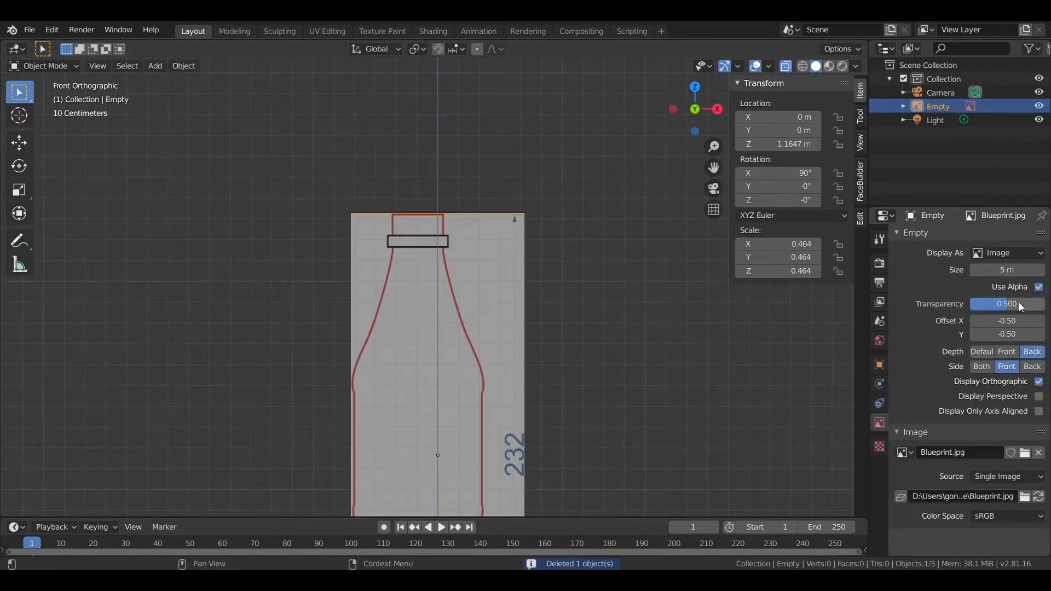
Move the blueprint image along X to about 0.093 m, centring the bottle outline on the vertical axis
{"action": "scroll", "coordinate": [449, 219], "scroll_direction": "up", "scroll_amount": 5}
{"action": "key", "text": "g"}
{"action": "key", "text": "x"}
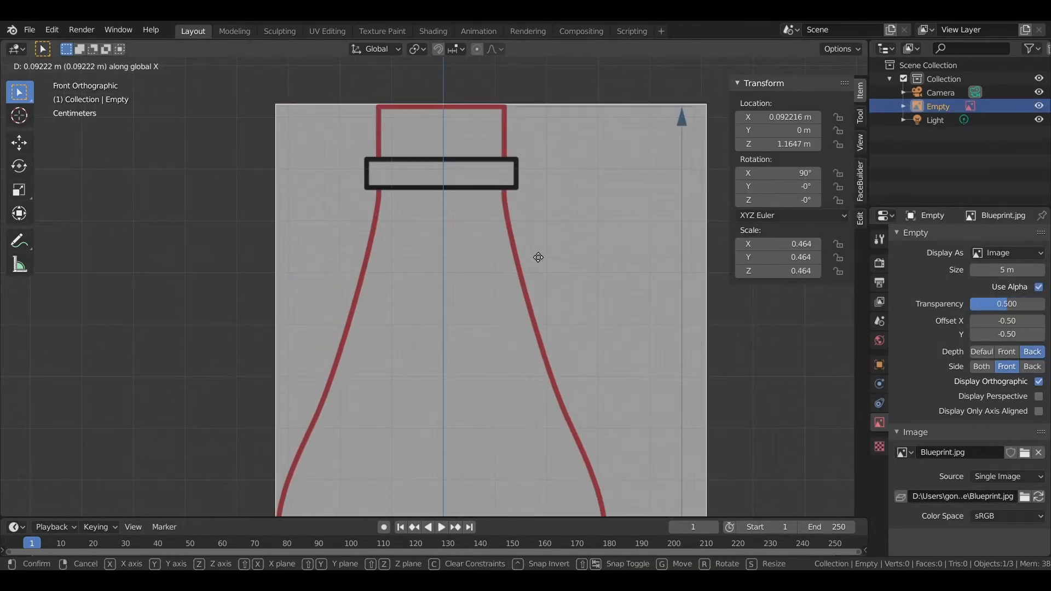
{"action": "left_click", "coordinate": [539, 257]}
{"action": "scroll", "coordinate": [538, 257], "scroll_direction": "down", "scroll_amount": 5}
{"action": "middle_click_drag", "start_coordinate": [581, 408], "coordinate": [550, 129], "text": "shift"}
{"action": "scroll", "coordinate": [400, 403], "scroll_direction": "up", "scroll_amount": 6}
{"action": "middle_click_drag", "start_coordinate": [400, 403], "coordinate": [503, 101], "text": "shift"}
{"action": "scroll", "coordinate": [524, 321], "scroll_direction": "up", "scroll_amount": 9}
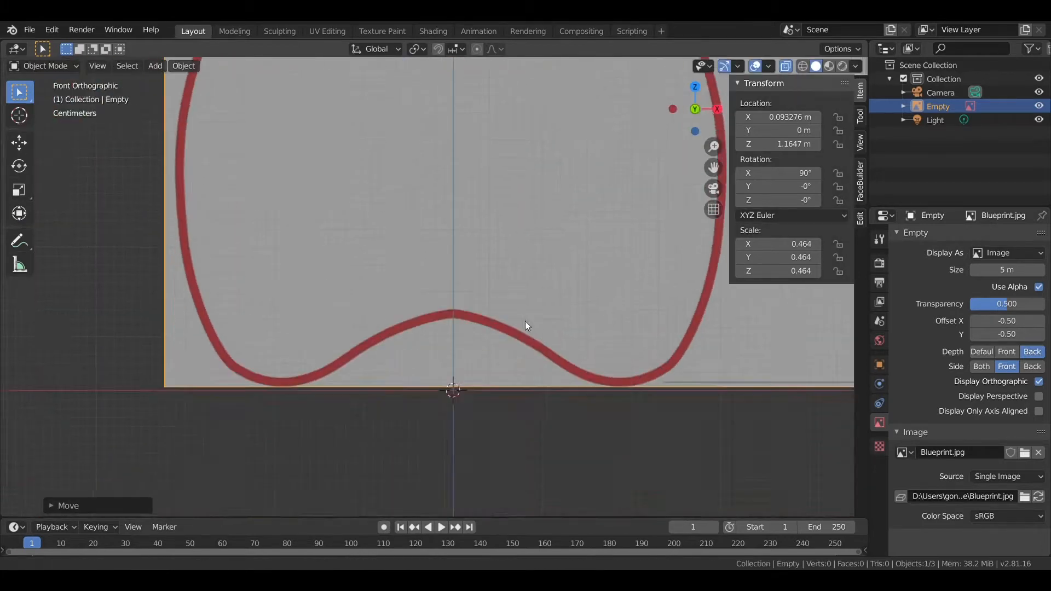
Add a cylinder mesh with 40 vertices
{"action": "scroll", "coordinate": [468, 367], "scroll_direction": "down", "scroll_amount": 8}
{"action": "left_click", "coordinate": [542, 419]}
{"action": "key", "text": "shift+a"}
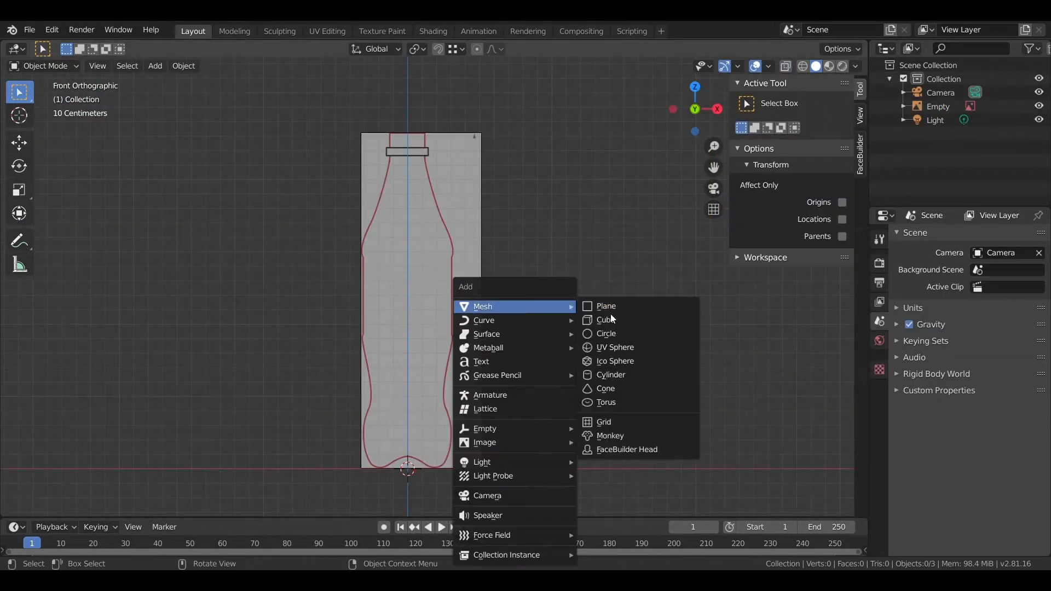
{"action": "left_click", "coordinate": [613, 375]}
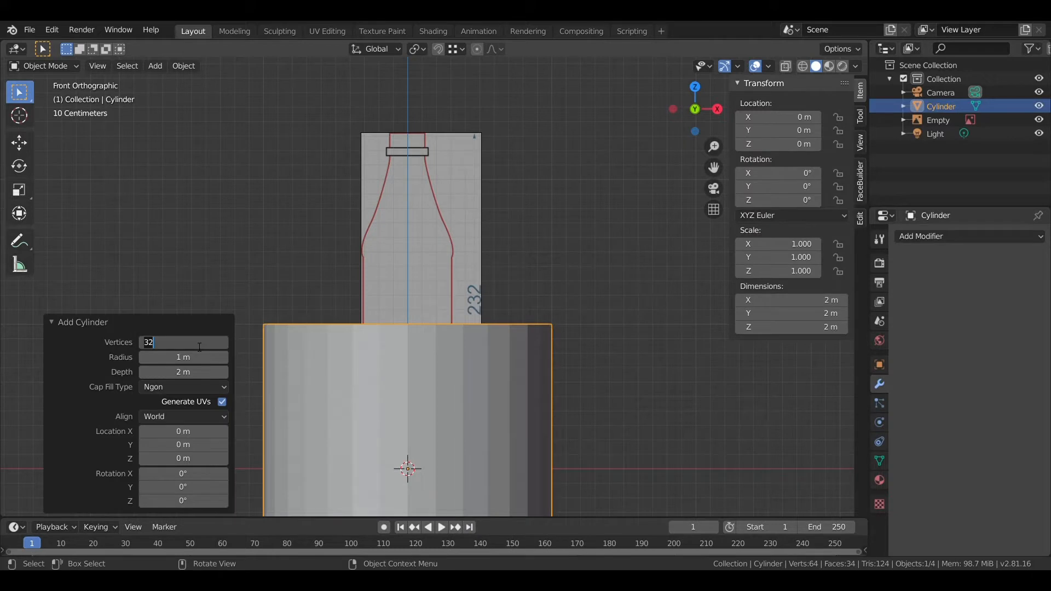
{"action": "scroll", "coordinate": [511, 329], "scroll_direction": "down", "scroll_amount": 1}
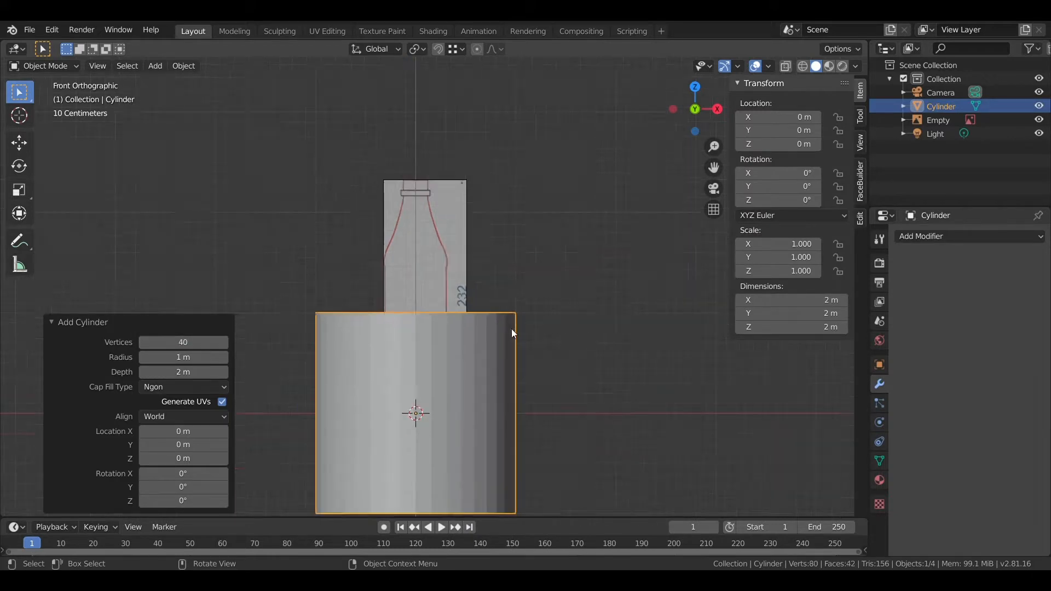
Move the cylinder up 1.16 m along Z and scale it uniformly to about 0.302, matching the bottle's body width
{"action": "key", "text": "g"}
{"action": "key", "text": "z"}
{"action": "left_click", "coordinate": [529, 200]}
{"action": "key", "text": "s"}
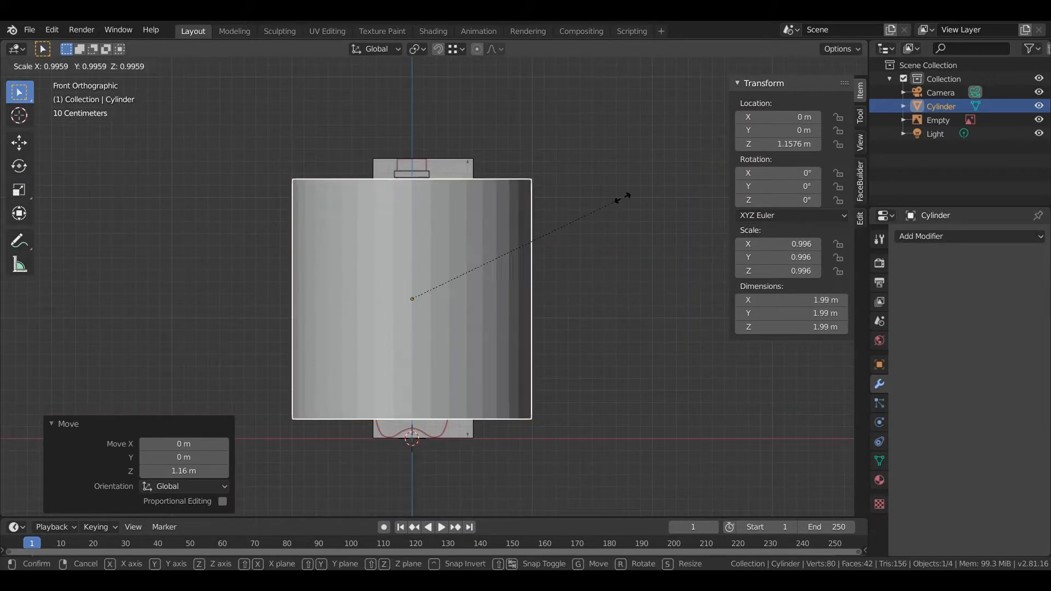
{"action": "left_click", "coordinate": [464, 252]}
{"action": "scroll", "coordinate": [417, 291], "scroll_direction": "up", "scroll_amount": 6}
{"action": "scroll", "coordinate": [538, 308], "scroll_direction": "up", "scroll_amount": 1}
{"action": "key", "text": "s"}
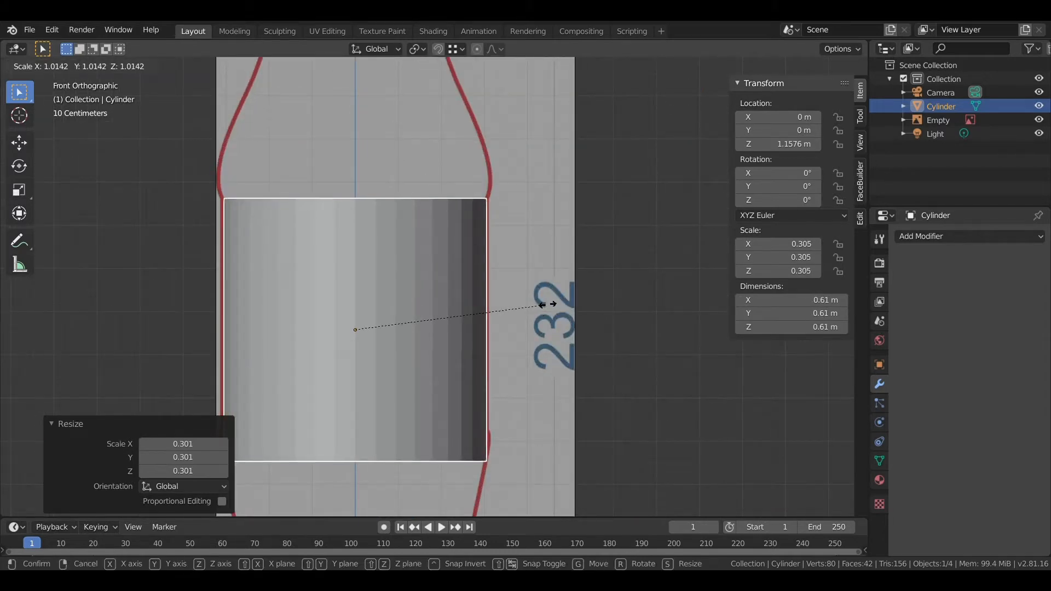
{"action": "left_click", "coordinate": [542, 305]}
Fine-tune the blueprint image's position along X so the bottle outline is centred on the cylinder
{"action": "left_click", "coordinate": [395, 167]}
{"action": "key", "text": "g"}
{"action": "key", "text": "x"}
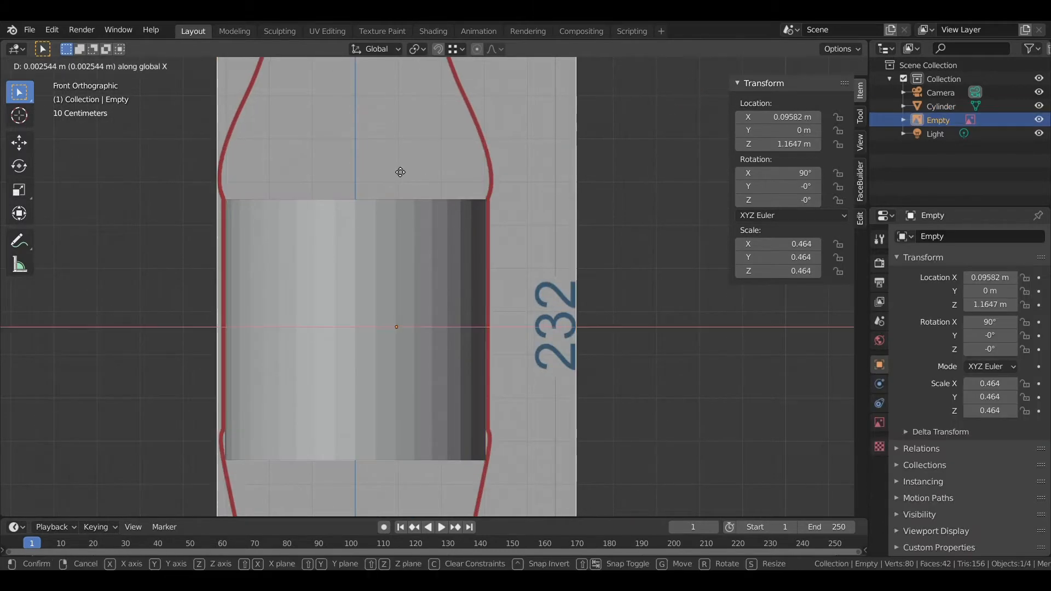
{"action": "left_click", "coordinate": [612, 205]}
{"action": "key", "text": "g"}
{"action": "key", "text": "x"}
{"action": "left_click", "coordinate": [668, 255]}
Scale the cylinder along Z to about 1.147 so it is nearly as tall as the bottle
{"action": "left_click", "coordinate": [418, 284]}
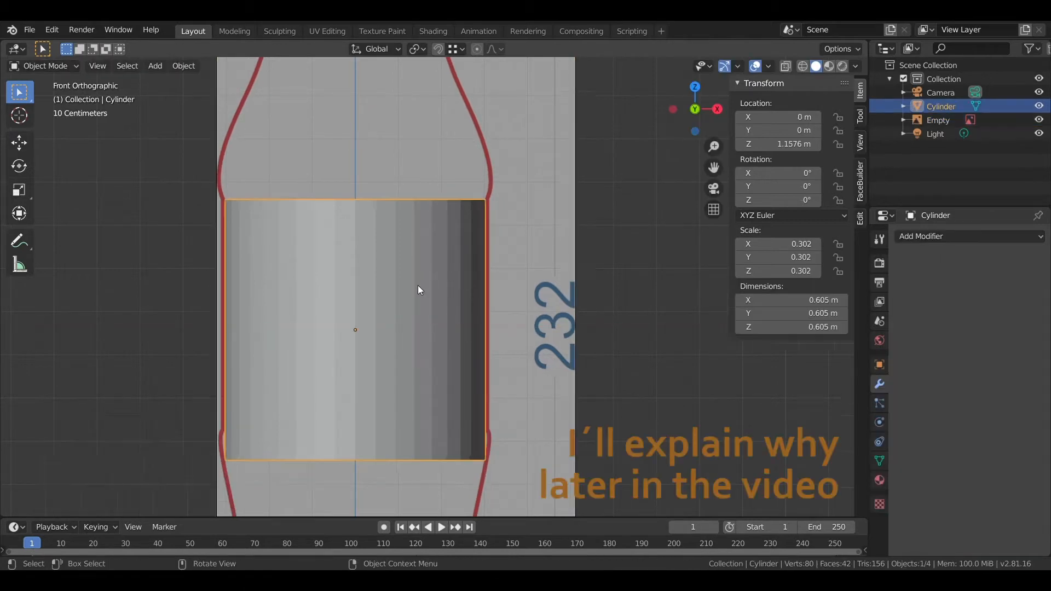
{"action": "scroll", "coordinate": [421, 283], "scroll_direction": "down", "scroll_amount": 1}
{"action": "key", "text": "s"}
{"action": "key", "text": "z"}
{"action": "left_click", "coordinate": [420, 200]}
{"action": "scroll", "coordinate": [443, 273], "scroll_direction": "down", "scroll_amount": 3}
{"action": "scroll", "coordinate": [474, 267], "scroll_direction": "down", "scroll_amount": 1}
{"action": "key", "text": "s"}
{"action": "key", "text": "z"}
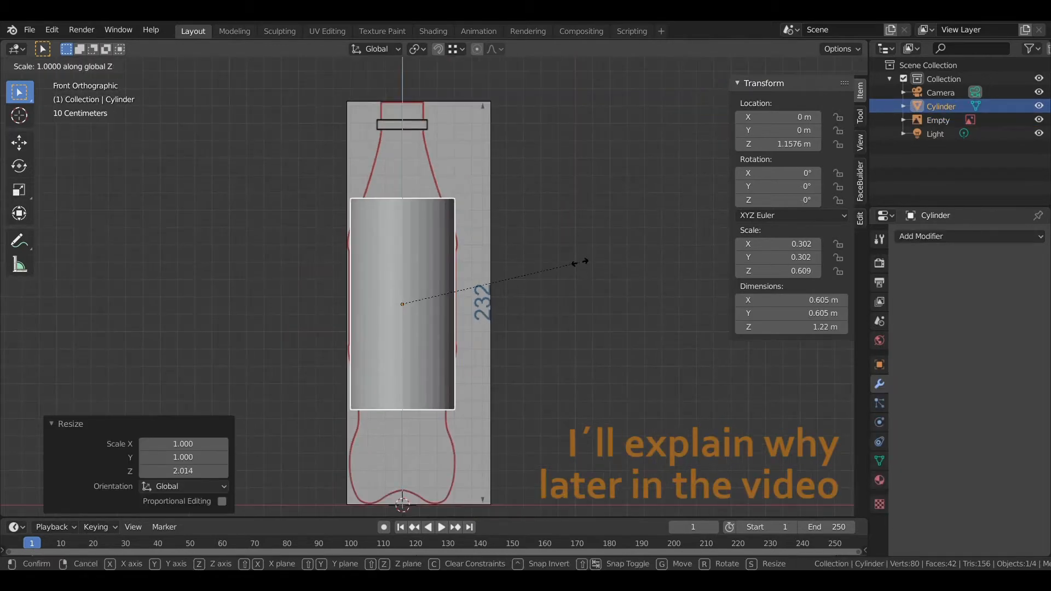
{"action": "left_click", "coordinate": [567, 456]}
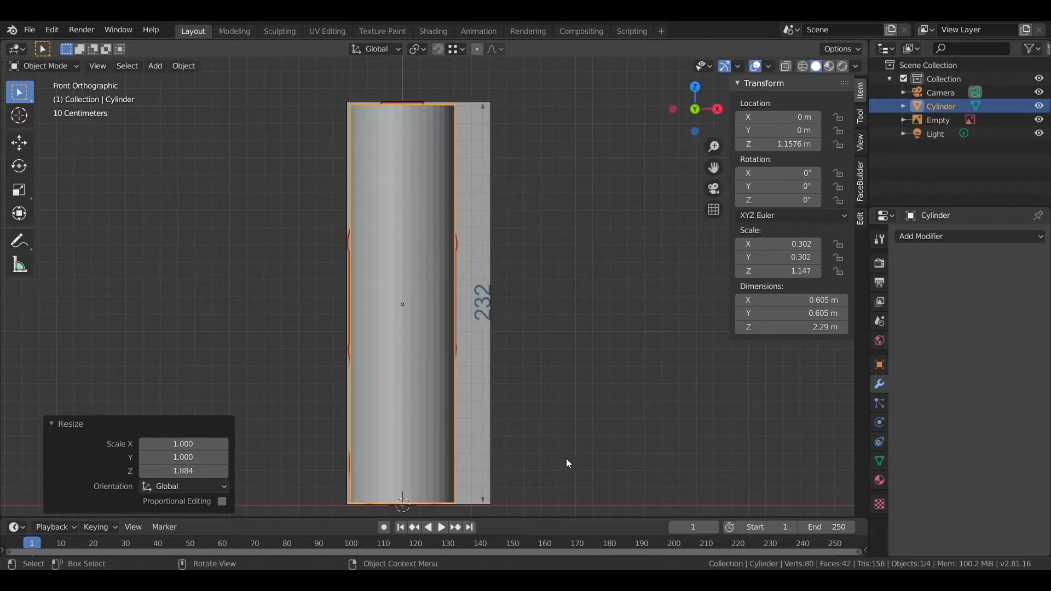
Move the cylinder up about 0.0165 m along Z to align its top with the blueprint's top edge
{"action": "scroll", "coordinate": [429, 258], "scroll_direction": "up", "scroll_amount": 3}
{"action": "key", "text": "g"}
{"action": "key", "text": "z"}
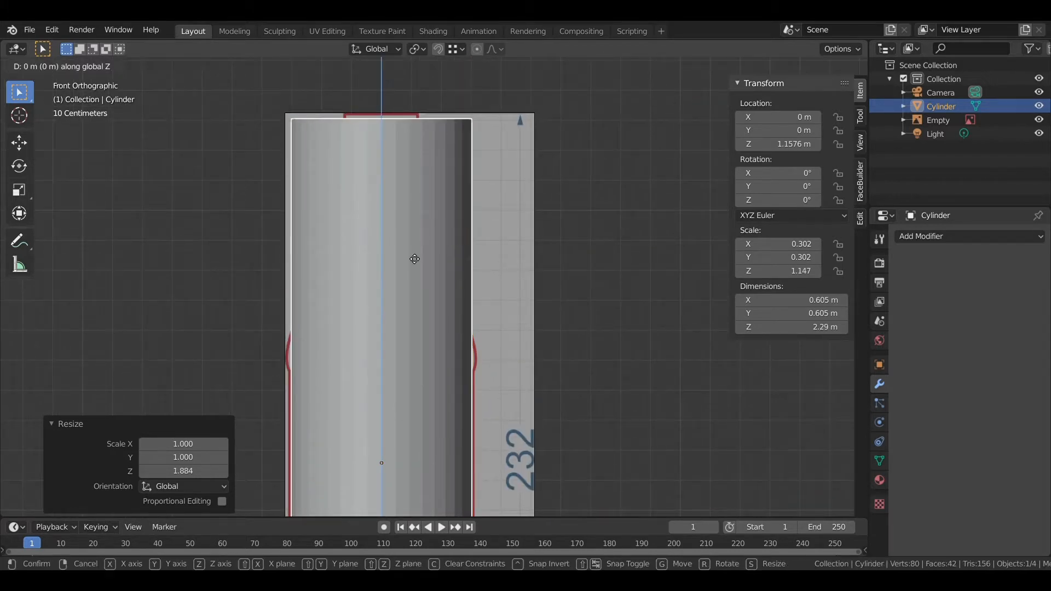
{"action": "left_click", "coordinate": [412, 254]}
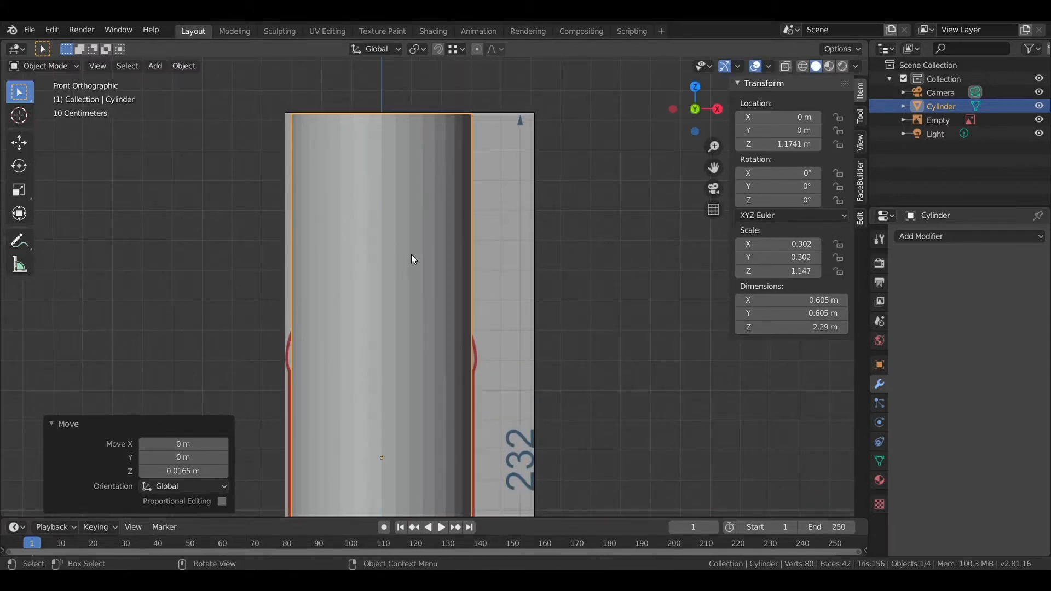
Enter Edit Mode on the cylinder, turn on X-ray, and add four evenly spaced horizontal loop cuts
{"action": "scroll", "coordinate": [413, 255], "scroll_direction": "up", "scroll_amount": 1}
{"action": "key", "text": "Tab"}
{"action": "scroll", "coordinate": [482, 255], "scroll_direction": "down", "scroll_amount": 3}
{"action": "key", "text": "alt+z"}
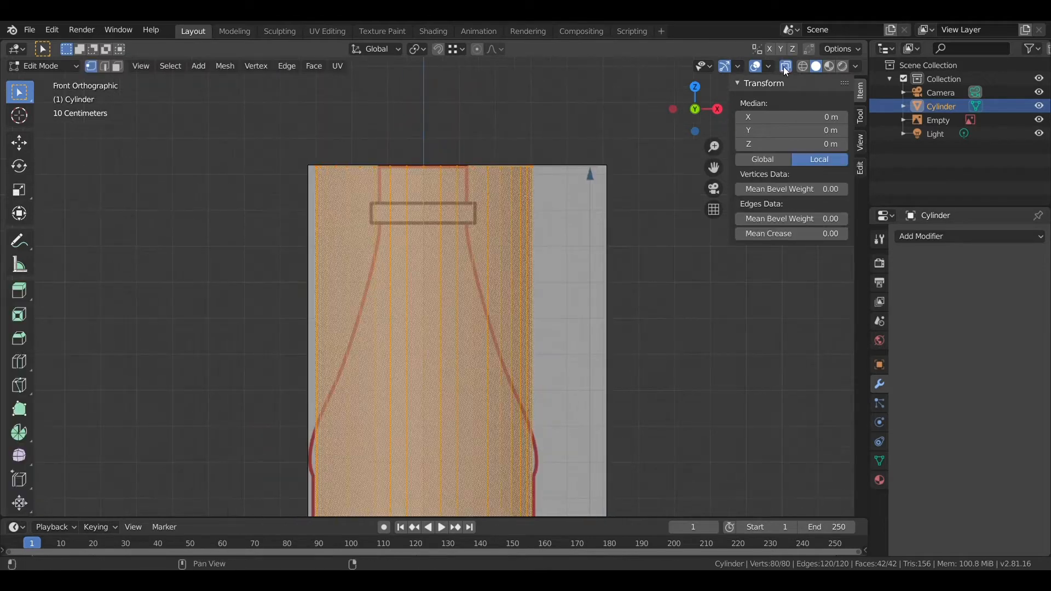
{"action": "scroll", "coordinate": [478, 262], "scroll_direction": "up", "scroll_amount": 1}
{"action": "left_click", "coordinate": [476, 260]}
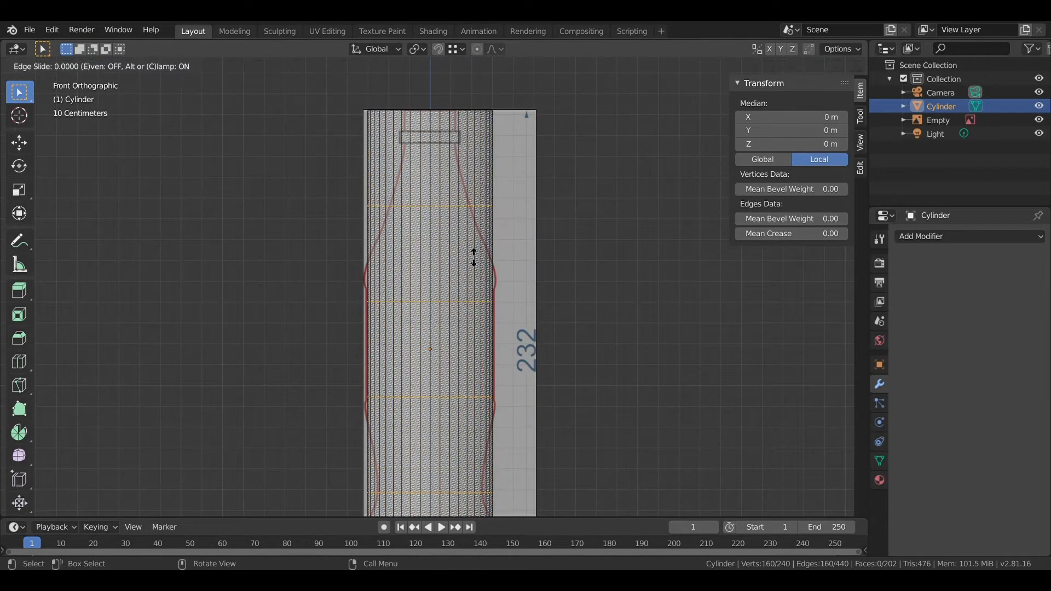
{"action": "right_click", "coordinate": [474, 258]}
Scale the uppermost new edge loop inward to fit the bottle's neck outline
{"action": "scroll", "coordinate": [470, 257], "scroll_direction": "up", "scroll_amount": 4}
{"action": "left_click", "coordinate": [469, 255], "text": "alt"}
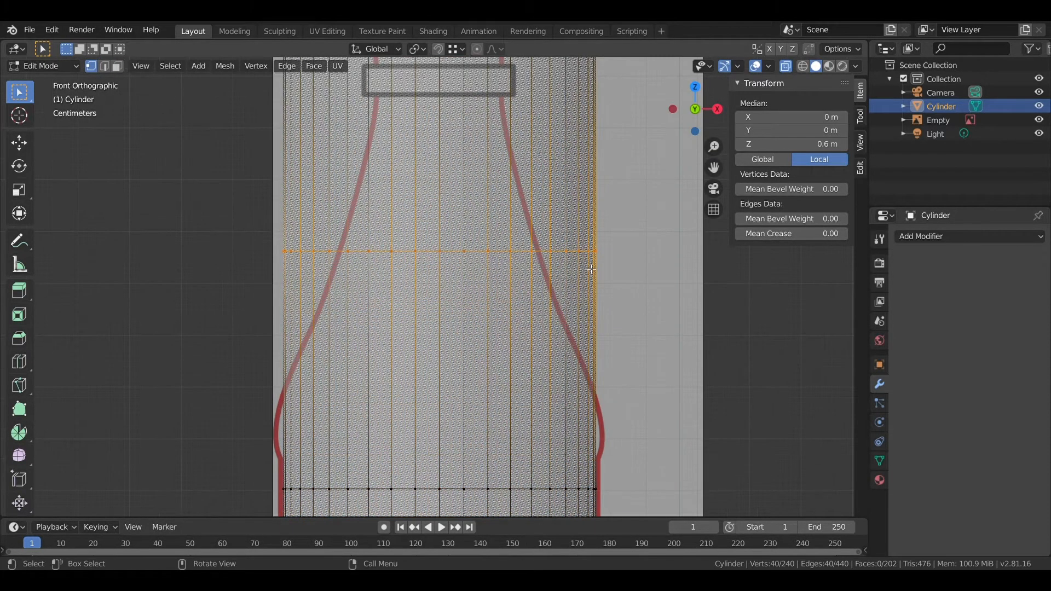
{"action": "key", "text": "s"}
{"action": "left_click", "coordinate": [530, 271]}
Move the second edge loop up about 0.051 m along Z to the upper end of the bottle's straight section
{"action": "scroll", "coordinate": [470, 394], "scroll_direction": "down", "scroll_amount": 2}
{"action": "middle_click_drag", "start_coordinate": [471, 395], "coordinate": [476, 242], "text": "shift"}
{"action": "scroll", "coordinate": [468, 249], "scroll_direction": "up", "scroll_amount": 3}
{"action": "left_click", "coordinate": [435, 268], "text": "alt"}
{"action": "scroll", "coordinate": [432, 280], "scroll_direction": "up", "scroll_amount": 1}
{"action": "key", "text": "g"}
{"action": "key", "text": "z"}
{"action": "left_click", "coordinate": [428, 266]}
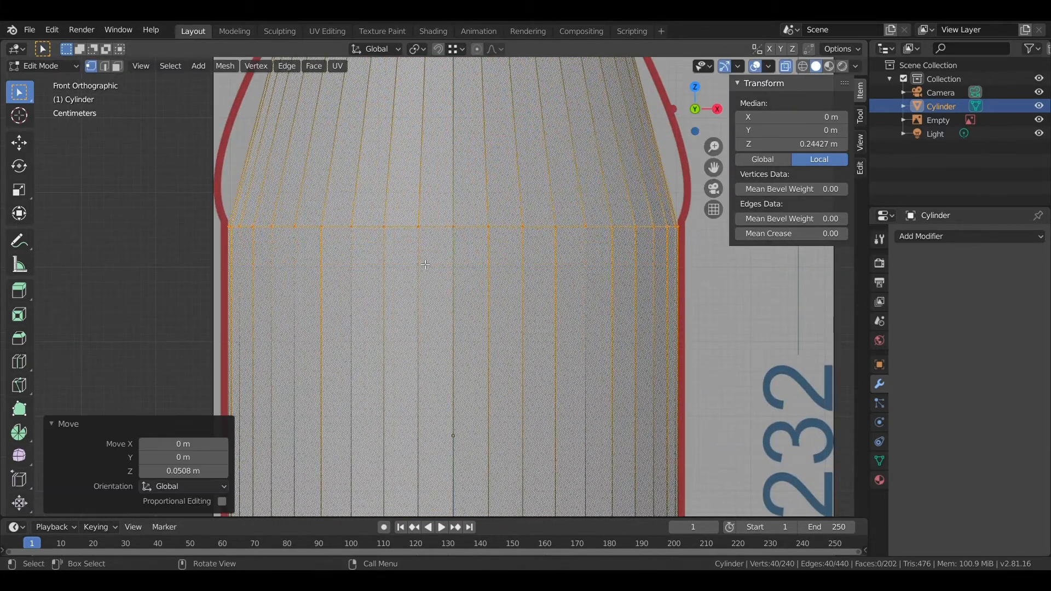
Move the third edge loop down along Z by about 0.021 m to the lower end of the bottle's straight section
{"action": "scroll", "coordinate": [427, 340], "scroll_direction": "down", "scroll_amount": 2}
{"action": "middle_click_drag", "start_coordinate": [425, 433], "coordinate": [407, 273], "text": "shift"}
{"action": "scroll", "coordinate": [406, 285], "scroll_direction": "up", "scroll_amount": 2}
{"action": "left_click", "coordinate": [308, 370], "text": "alt"}
{"action": "key", "text": "g"}
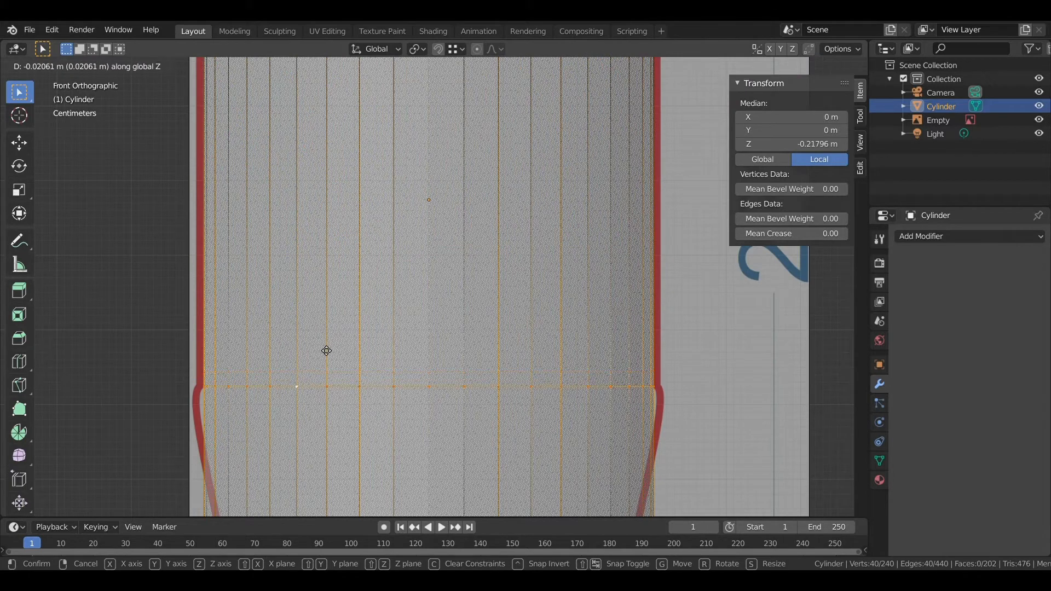
{"action": "left_click", "coordinate": [326, 351]}
Select both loops bounding the straight section and scale them by 1.013 in X and Y, excluding Z
{"action": "scroll", "coordinate": [327, 350], "scroll_direction": "down", "scroll_amount": 2}
{"action": "middle_click_drag", "start_coordinate": [334, 329], "coordinate": [335, 402], "text": "shift"}
{"action": "left_click", "coordinate": [406, 156], "text": "alt"}
{"action": "left_click", "coordinate": [422, 431], "text": "alt+shift"}
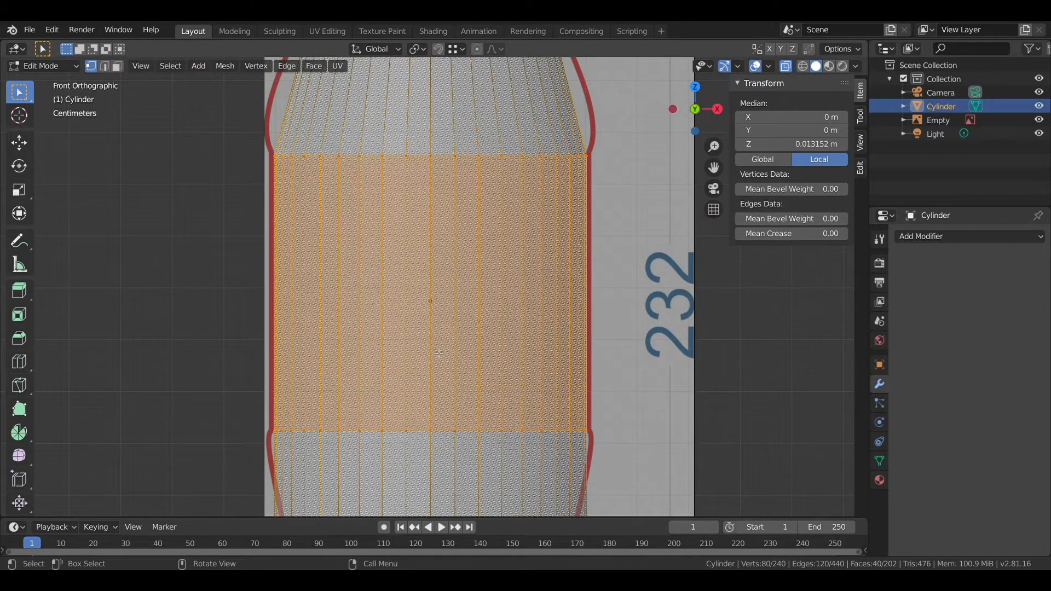
{"action": "key", "text": "s"}
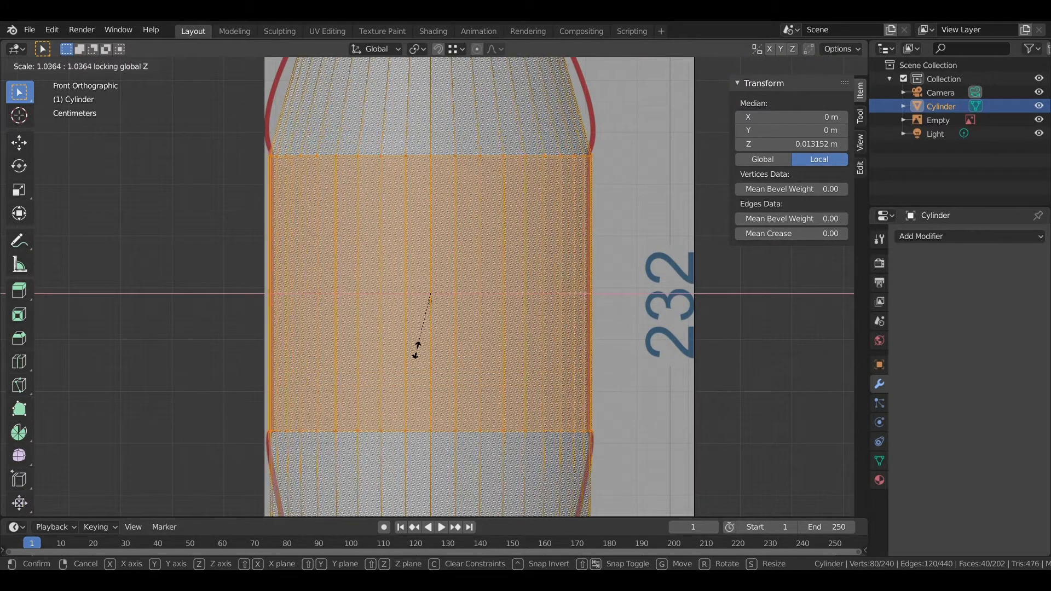
{"action": "left_click", "coordinate": [420, 351]}
Add a Subdivision Surface modifier to the cylinder
{"action": "left_click", "coordinate": [912, 238]}
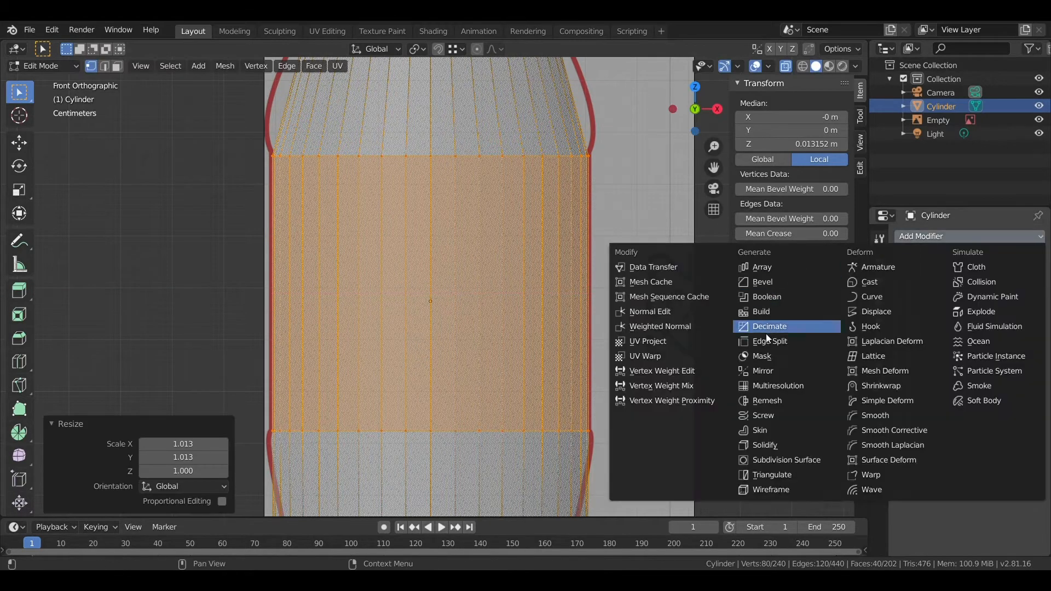
{"action": "left_click", "coordinate": [767, 463]}
{"action": "scroll", "coordinate": [429, 192], "scroll_direction": "down", "scroll_amount": 3}
{"action": "middle_click_drag", "start_coordinate": [430, 193], "coordinate": [448, 285], "text": "shift"}
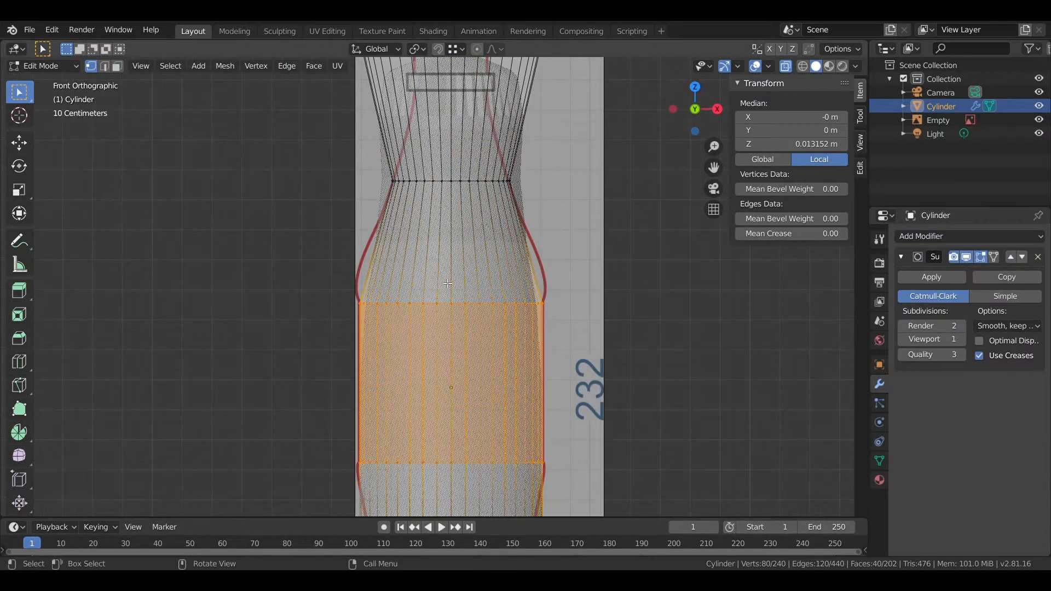
Add a centred loop cut between the neck loop and the straight section and scale it by about 1.106
{"action": "scroll", "coordinate": [433, 285], "scroll_direction": "up", "scroll_amount": 3}
{"action": "key", "text": "ctrl+r"}
{"action": "double_click", "coordinate": [408, 288]}
{"action": "scroll", "coordinate": [408, 288], "scroll_direction": "up", "scroll_amount": 2}
{"action": "key", "text": "s"}
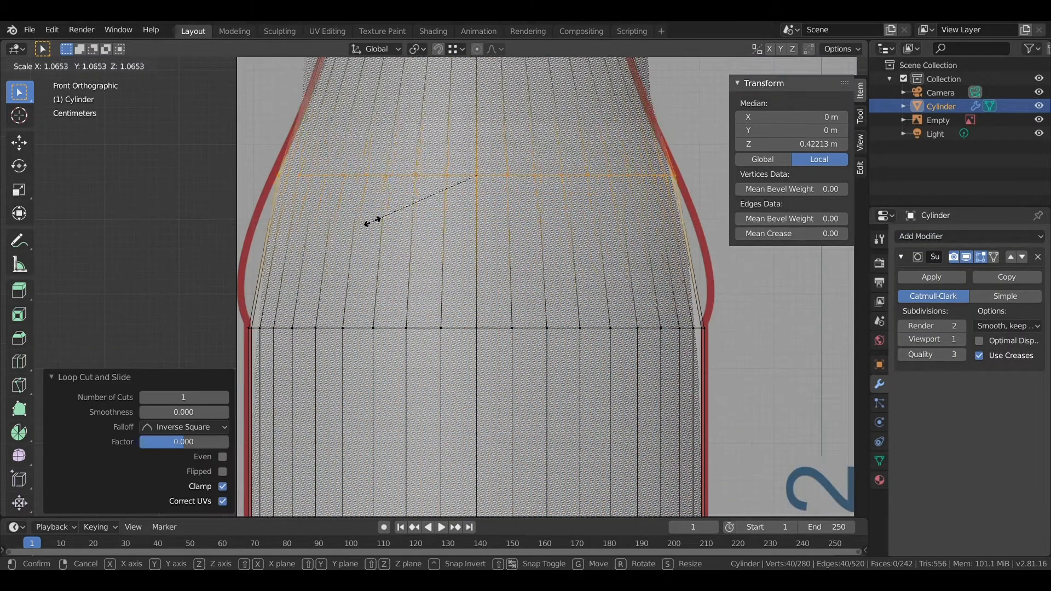
{"action": "left_click", "coordinate": [367, 220]}
Add a loop cut just above the straight section and scale it by about 1.112 to form the shoulder bulge
{"action": "left_click", "coordinate": [356, 289]}
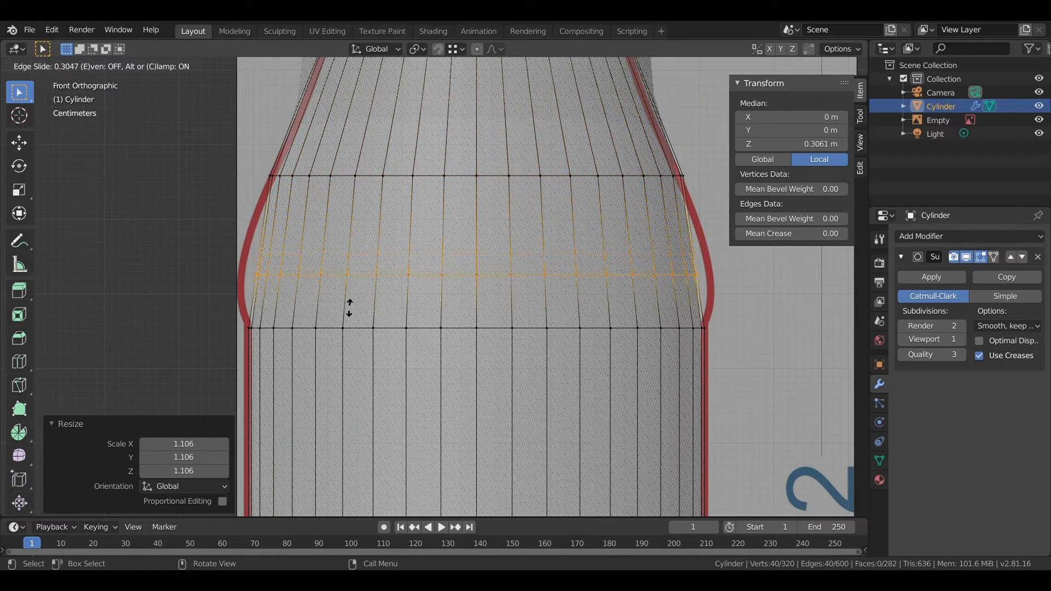
{"action": "left_click", "coordinate": [348, 302]}
{"action": "scroll", "coordinate": [350, 296], "scroll_direction": "up", "scroll_amount": 1}
{"action": "key", "text": "s"}
{"action": "left_click", "coordinate": [342, 286]}
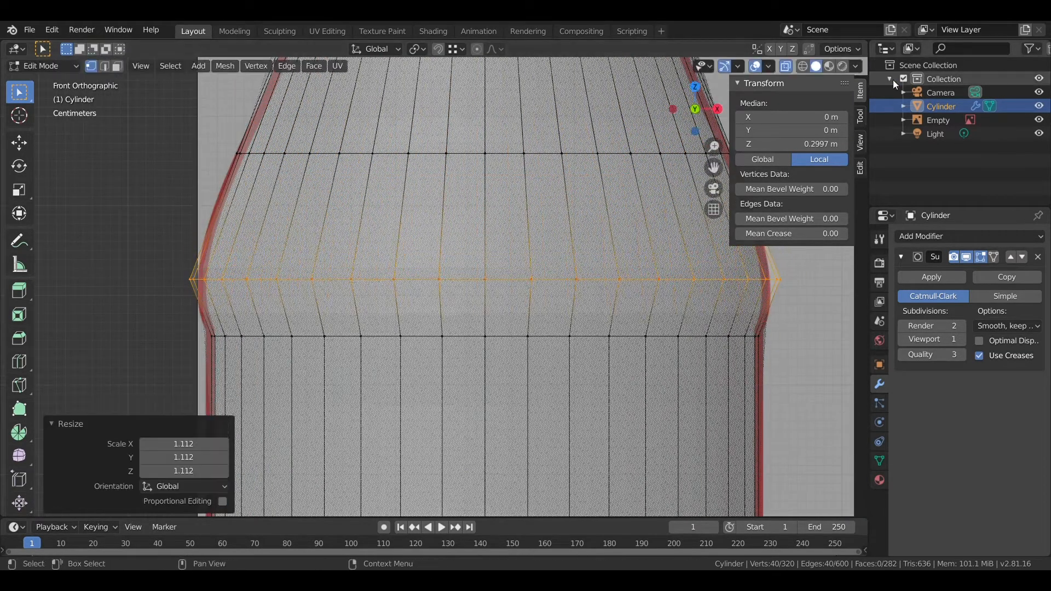
Turn off X-ray display to view the bottle's surface as solid against the blueprint
{"action": "left_click", "coordinate": [786, 66]}
{"action": "scroll", "coordinate": [311, 255], "scroll_direction": "up", "scroll_amount": 1}
{"action": "scroll", "coordinate": [305, 260], "scroll_direction": "down", "scroll_amount": 2}
{"action": "scroll", "coordinate": [310, 234], "scroll_direction": "down", "scroll_amount": 1}
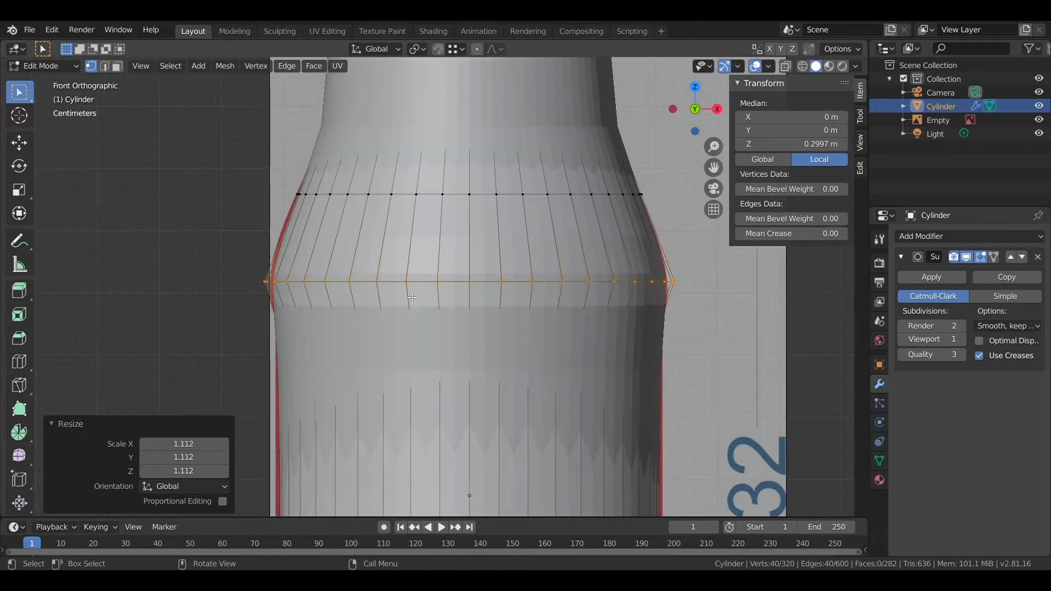
Scale the edge loop above the shoulder bulge by 0.999 and hide the Subdivision Surface effect in Edit Mode
{"action": "middle_click_drag", "start_coordinate": [415, 287], "coordinate": [414, 343], "text": "shift"}
{"action": "scroll", "coordinate": [415, 342], "scroll_direction": "up", "scroll_amount": 3}
{"action": "left_click", "coordinate": [399, 227], "text": "alt"}
{"action": "key", "text": "s"}
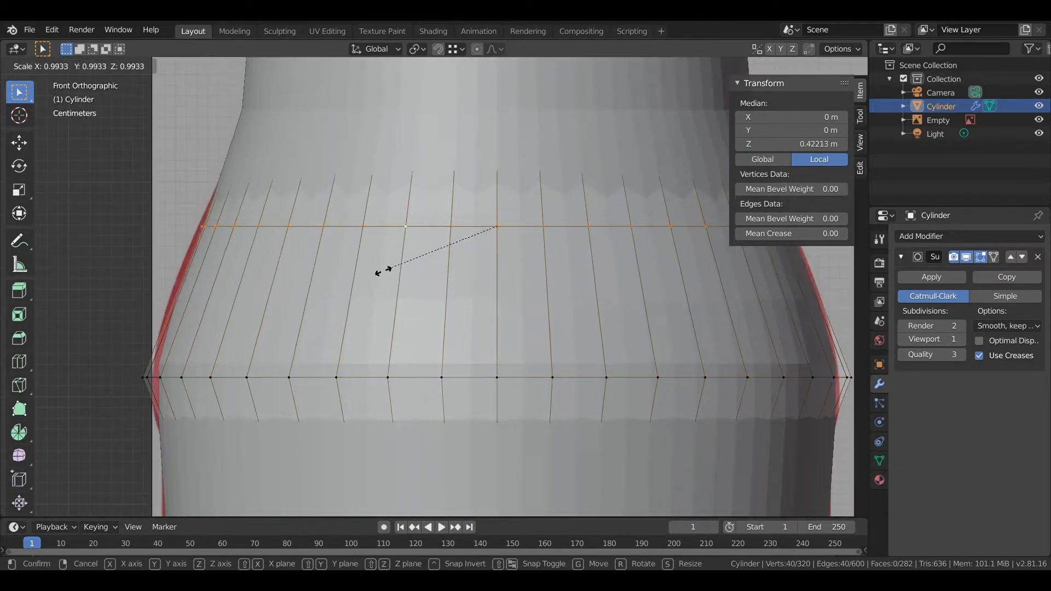
{"action": "left_click", "coordinate": [383, 270]}
{"action": "scroll", "coordinate": [384, 266], "scroll_direction": "down", "scroll_amount": 3}
{"action": "middle_click_drag", "start_coordinate": [424, 203], "coordinate": [406, 322], "text": "shift"}
{"action": "left_click", "coordinate": [986, 260]}
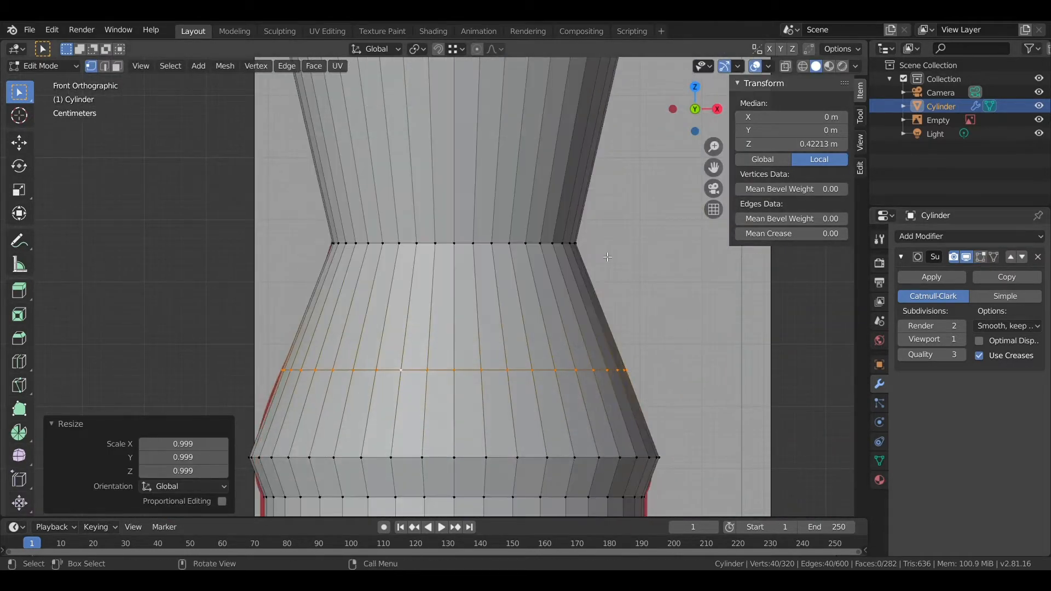
Turn on X-ray display and scale the bottle's top rim loop by 0.397 to match the blueprint's mouth
{"action": "scroll", "coordinate": [491, 268], "scroll_direction": "down", "scroll_amount": 2}
{"action": "middle_click_drag", "start_coordinate": [531, 85], "coordinate": [539, 211], "text": "shift"}
{"action": "scroll", "coordinate": [548, 202], "scroll_direction": "up", "scroll_amount": 2}
{"action": "left_click", "coordinate": [589, 145], "text": "alt"}
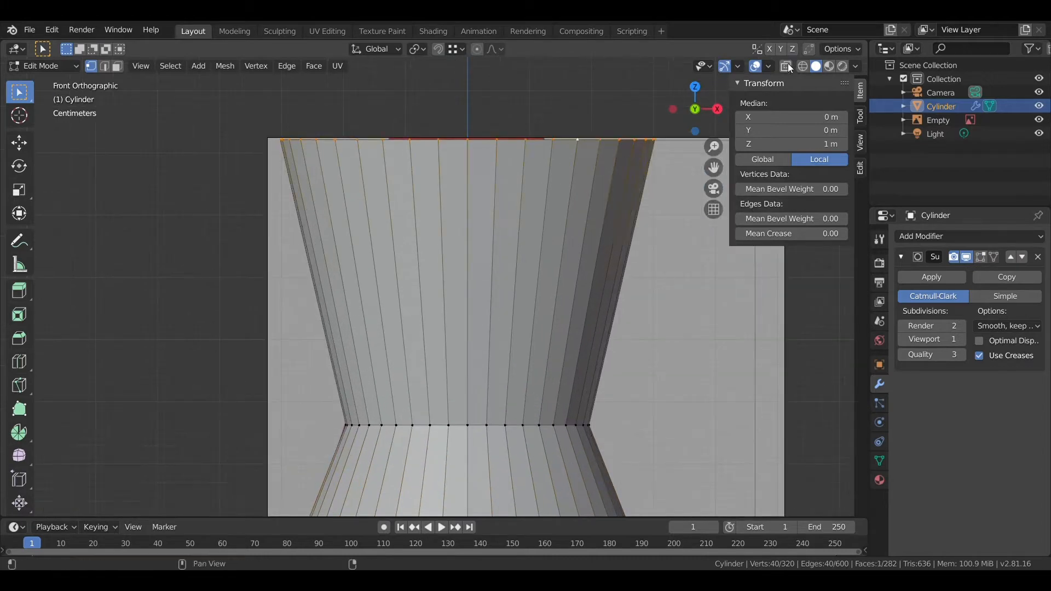
{"action": "left_click", "coordinate": [788, 65]}
{"action": "key", "text": "s"}
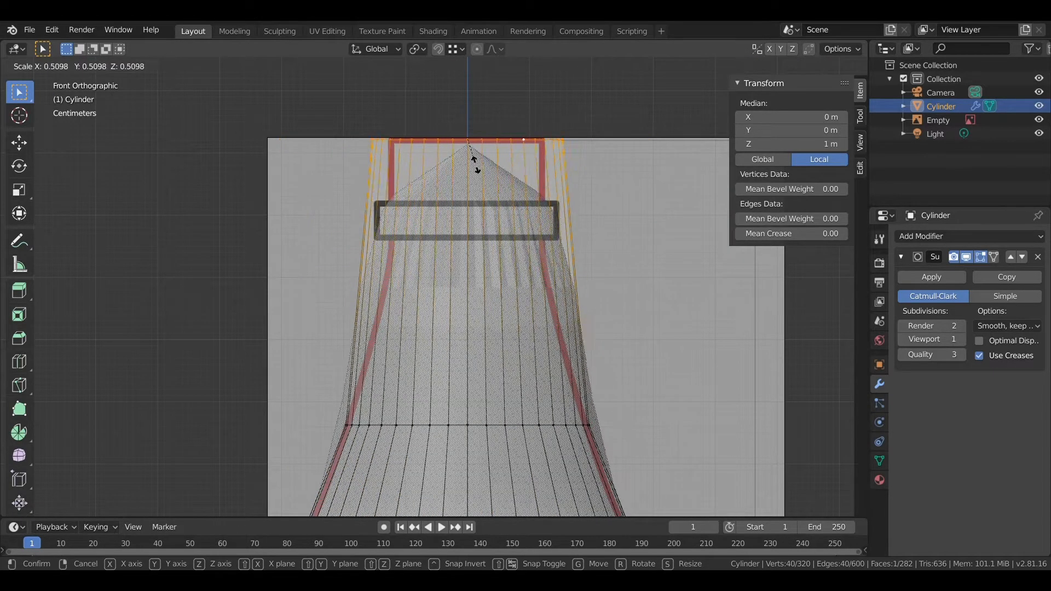
{"action": "left_click", "coordinate": [481, 152]}
Set the Subdivision Surface modifier's viewport level to 2
{"action": "scroll", "coordinate": [485, 136], "scroll_direction": "down", "scroll_amount": 3}
{"action": "middle_click_drag", "start_coordinate": [547, 307], "coordinate": [539, 177], "text": "shift"}
{"action": "left_click", "coordinate": [961, 340]}
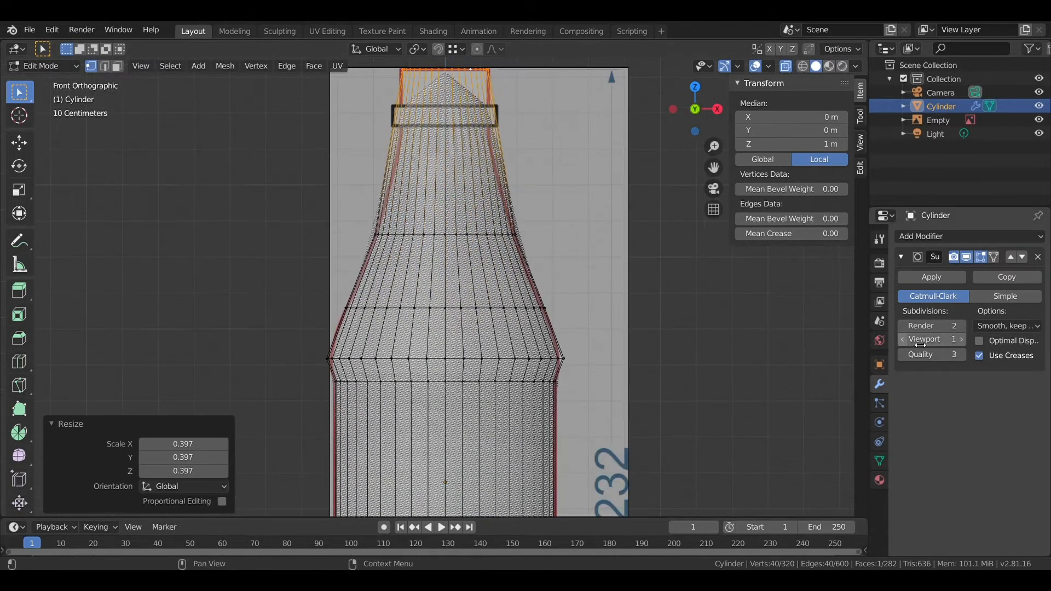
Scale the edge loop at the lower waist by 0.756 to narrow the body towards the blueprint outline
{"action": "scroll", "coordinate": [546, 301], "scroll_direction": "down", "scroll_amount": 2}
{"action": "middle_click_drag", "start_coordinate": [539, 394], "coordinate": [526, 98], "text": "shift"}
{"action": "scroll", "coordinate": [481, 299], "scroll_direction": "up", "scroll_amount": 4}
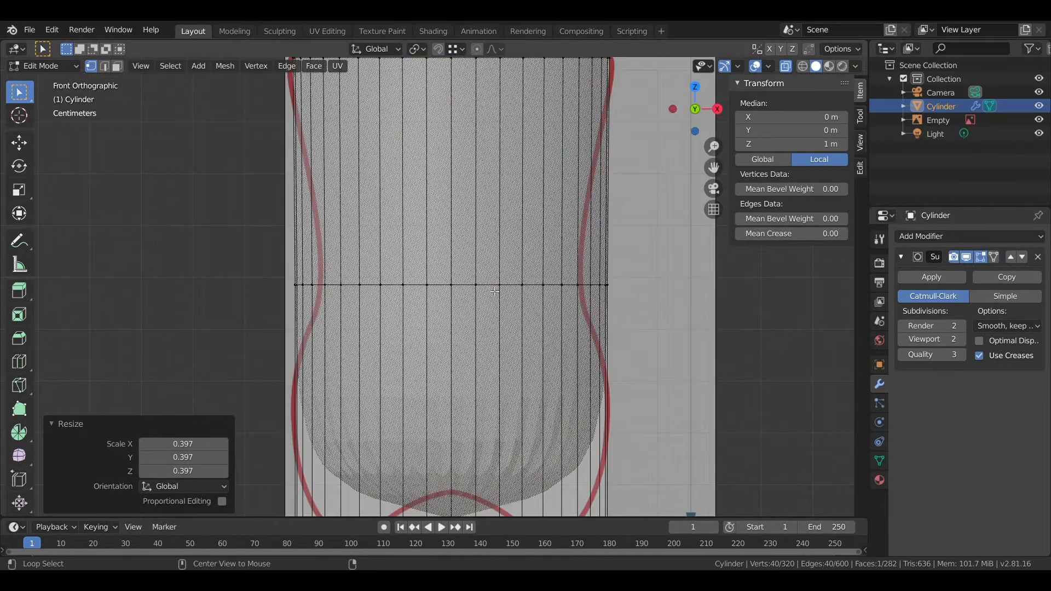
{"action": "left_click", "coordinate": [494, 292], "text": "alt"}
{"action": "key", "text": "s"}
{"action": "left_click", "coordinate": [611, 277]}
Add a loop cut just below the straight section with factor -0.820 and scale it by 1.093
{"action": "scroll", "coordinate": [449, 244], "scroll_direction": "down", "scroll_amount": 2}
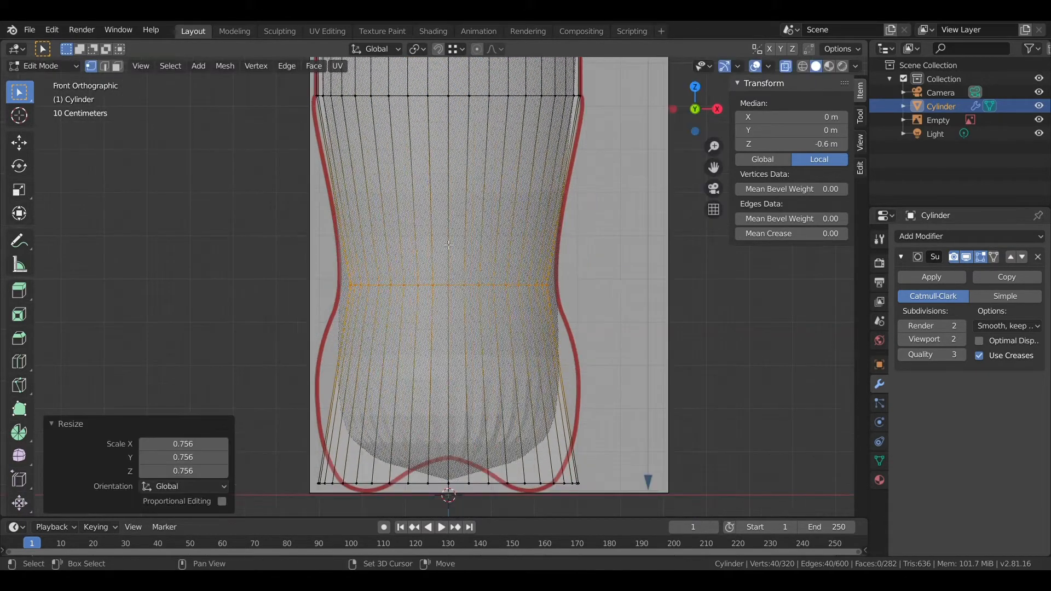
{"action": "scroll", "coordinate": [427, 252], "scroll_direction": "up", "scroll_amount": 3}
{"action": "left_click", "coordinate": [406, 261]}
{"action": "left_click", "coordinate": [369, 124]}
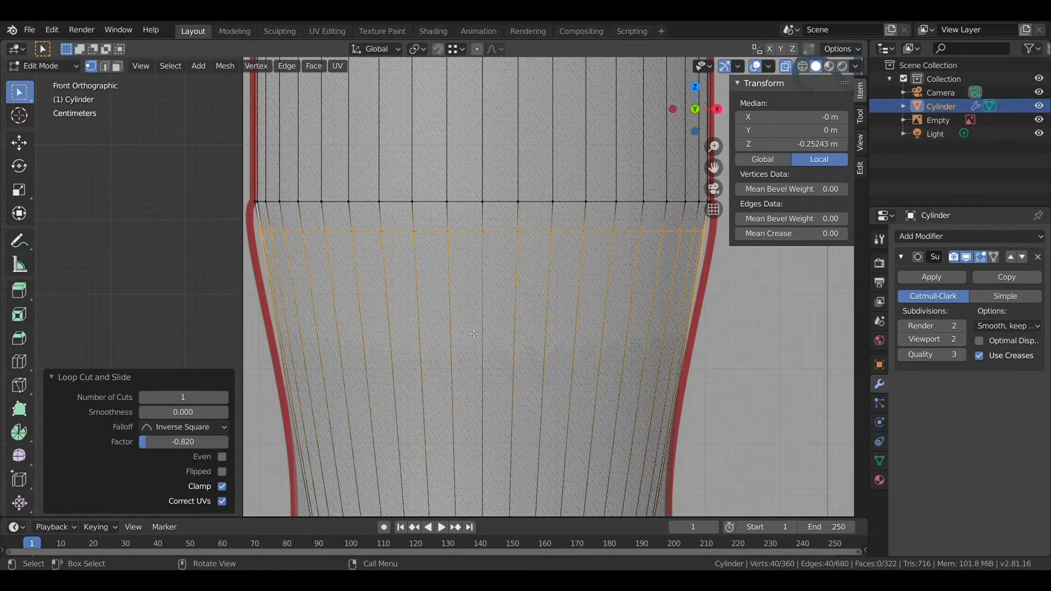
{"action": "key", "text": "s"}
{"action": "left_click", "coordinate": [446, 331]}
Add a centred loop cut between the waist and the base and scale it by 1.205 to form the lower bulge
{"action": "scroll", "coordinate": [489, 407], "scroll_direction": "down", "scroll_amount": 4}
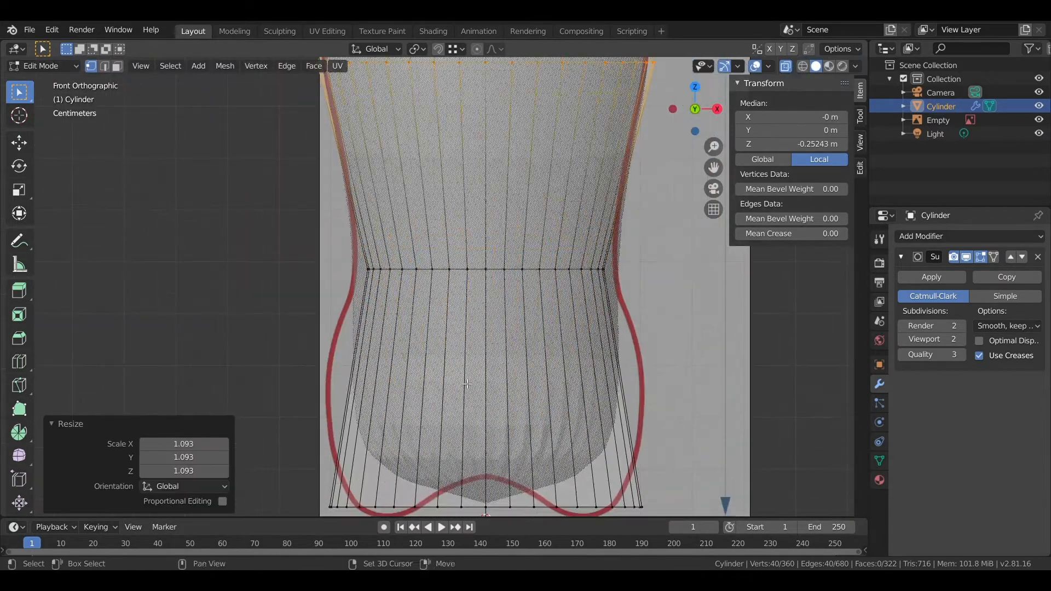
{"action": "scroll", "coordinate": [467, 370], "scroll_direction": "up", "scroll_amount": 2}
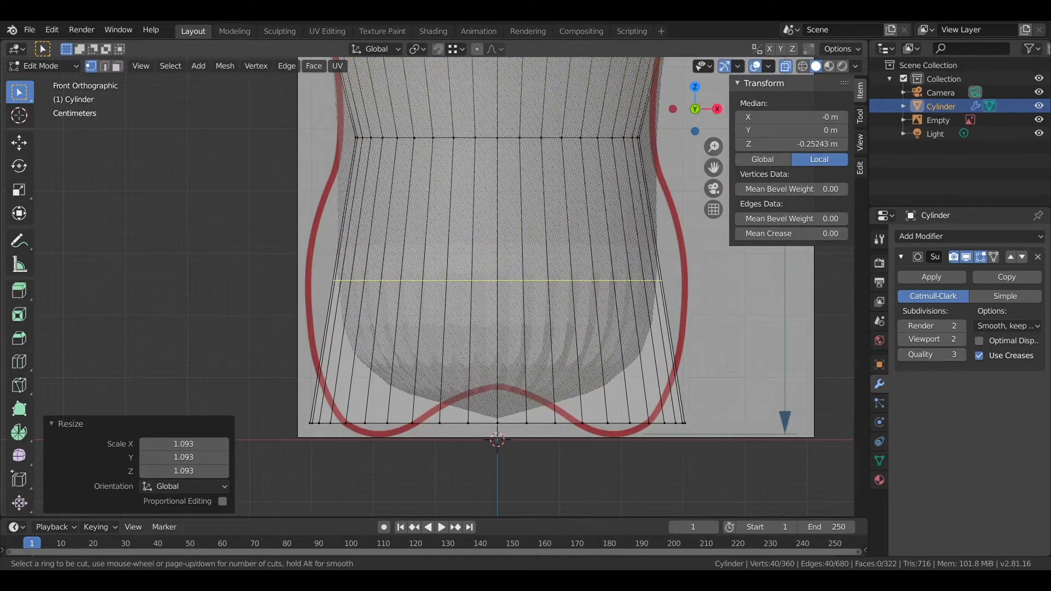
{"action": "left_click", "coordinate": [405, 327]}
{"action": "key", "text": "s"}
{"action": "left_click", "coordinate": [403, 330]}
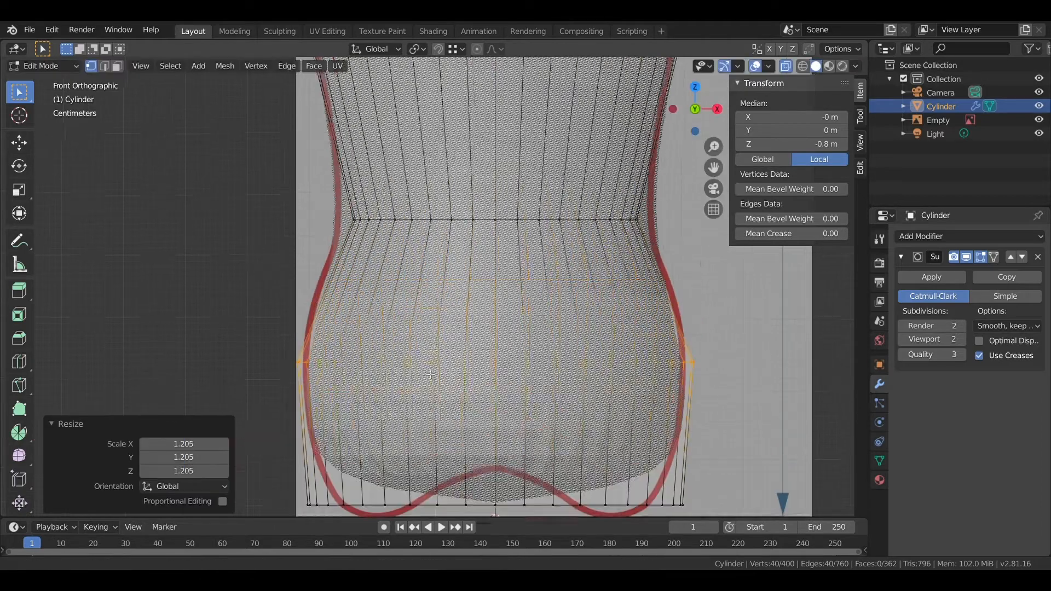
Add a loop cut in the upper neck at local Z 0.83634 m and scale it to the blueprint's neck outline
{"action": "scroll", "coordinate": [468, 252], "scroll_direction": "up", "scroll_amount": 5, "text": "shift"}
{"action": "scroll", "coordinate": [458, 252], "scroll_direction": "down", "scroll_amount": 3}
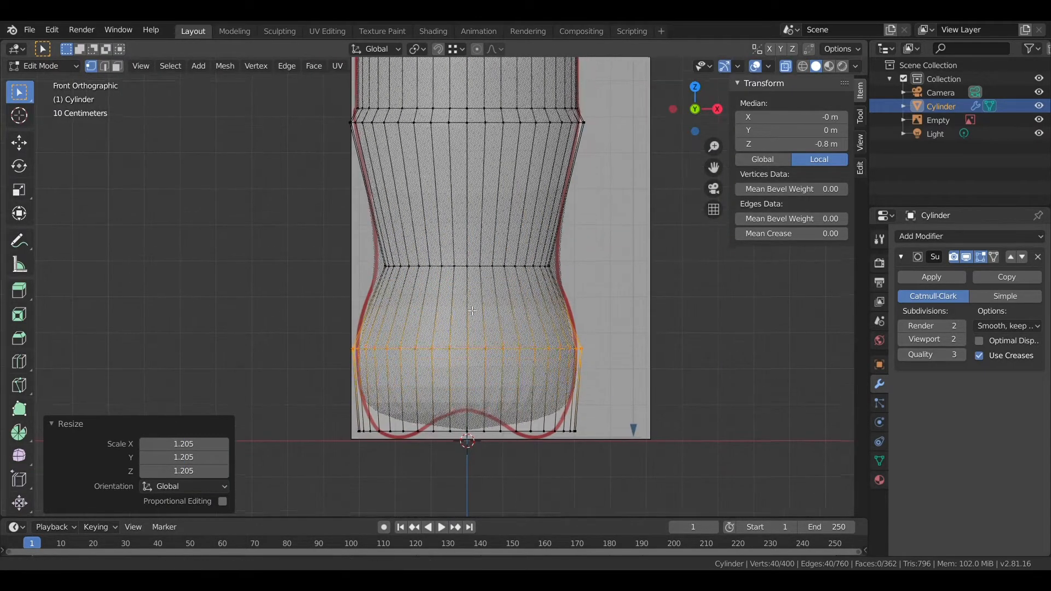
{"action": "middle_click_drag", "start_coordinate": [469, 185], "coordinate": [460, 495], "text": "shift"}
{"action": "middle_click_drag", "start_coordinate": [460, 224], "coordinate": [470, 475], "text": "shift"}
{"action": "scroll", "coordinate": [470, 475], "scroll_direction": "up", "scroll_amount": 2}
{"action": "middle_click_drag", "start_coordinate": [477, 189], "coordinate": [459, 333], "text": "shift"}
{"action": "scroll", "coordinate": [458, 333], "scroll_direction": "up", "scroll_amount": 2}
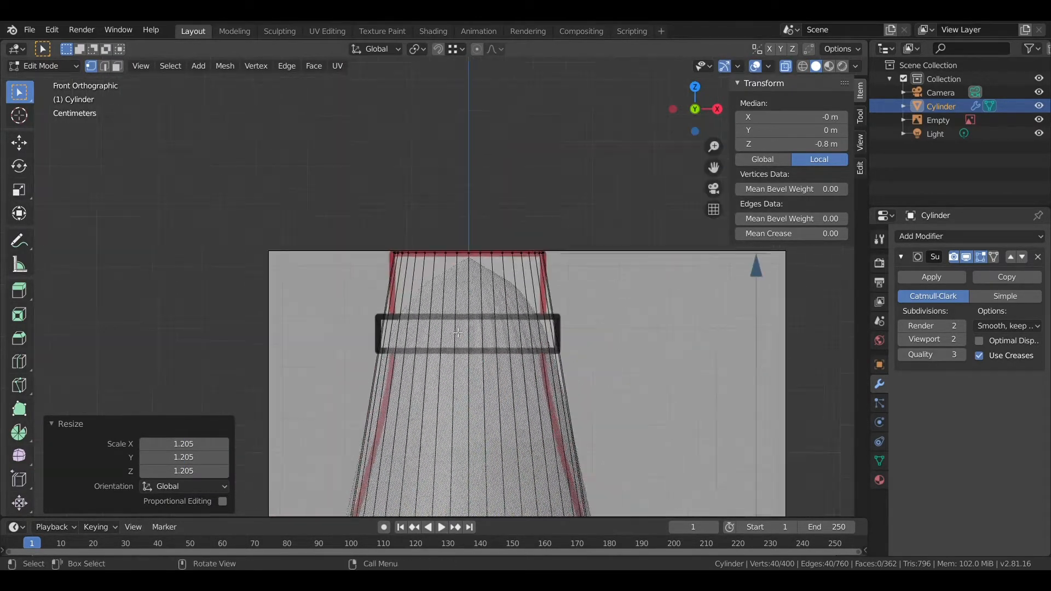
{"action": "left_click", "coordinate": [469, 336]}
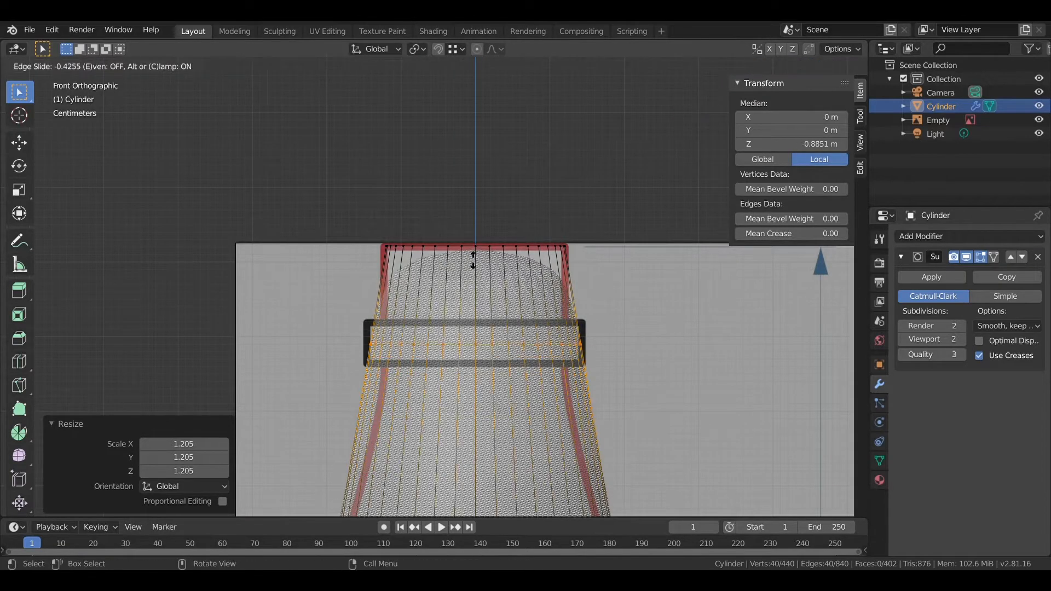
{"action": "left_click", "coordinate": [476, 301]}
{"action": "key", "text": "s"}
{"action": "left_click", "coordinate": [625, 341]}
Turn off X-ray display and briefly leave Edit Mode to examine the whole bottle's shape against the blueprint
{"action": "scroll", "coordinate": [626, 341], "scroll_direction": "down", "scroll_amount": 5}
{"action": "middle_click_drag", "start_coordinate": [596, 355], "coordinate": [571, 323], "text": "shift"}
{"action": "scroll", "coordinate": [589, 226], "scroll_direction": "down", "scroll_amount": 1}
{"action": "left_click", "coordinate": [787, 67]}
{"action": "scroll", "coordinate": [508, 224], "scroll_direction": "down", "scroll_amount": 1}
{"action": "key", "text": "Tab"}
{"action": "key", "text": "Tab"}
{"action": "left_click", "coordinate": [709, 116]}
Add a loop cut just above the shoulder bulge with slide factor 0.570
{"action": "scroll", "coordinate": [458, 309], "scroll_direction": "up", "scroll_amount": 5}
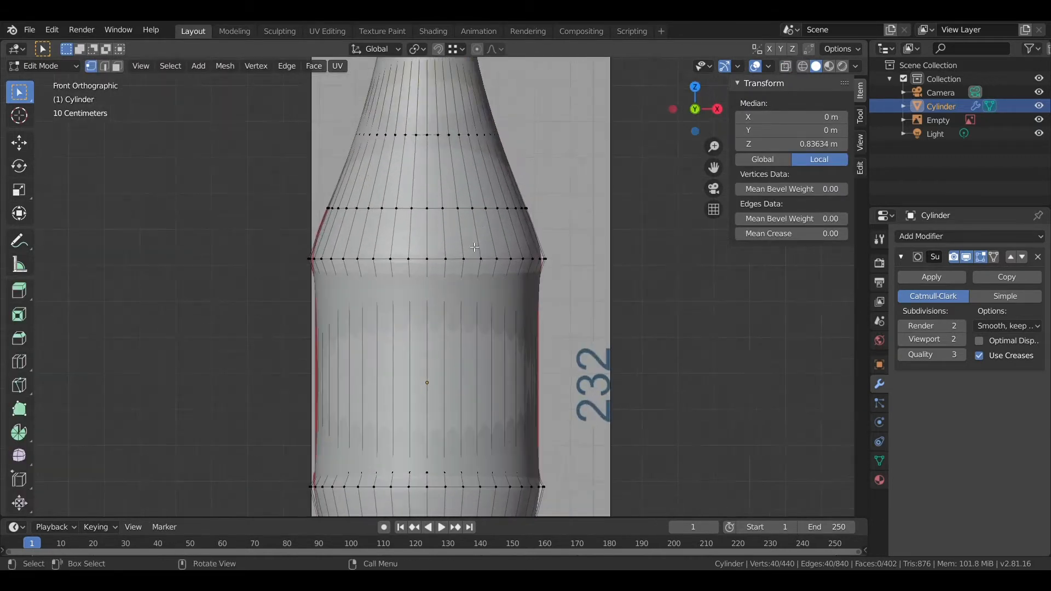
{"action": "key", "text": "ctrl+r"}
{"action": "left_click", "coordinate": [432, 323]}
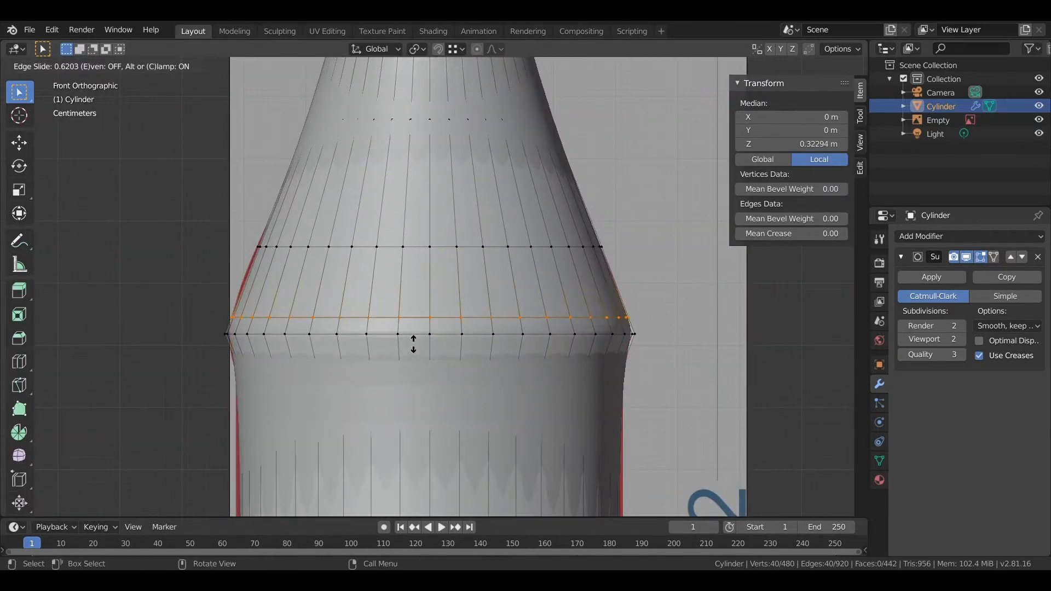
{"action": "left_click", "coordinate": [415, 345]}
Switch to X-ray wireframe display and scale the shoulder bulge loop by about 0.98 to fit the red outline
{"action": "left_click", "coordinate": [785, 67]}
{"action": "scroll", "coordinate": [432, 307], "scroll_direction": "up", "scroll_amount": 3}
{"action": "middle_click_drag", "start_coordinate": [350, 361], "coordinate": [552, 295], "text": "shift"}
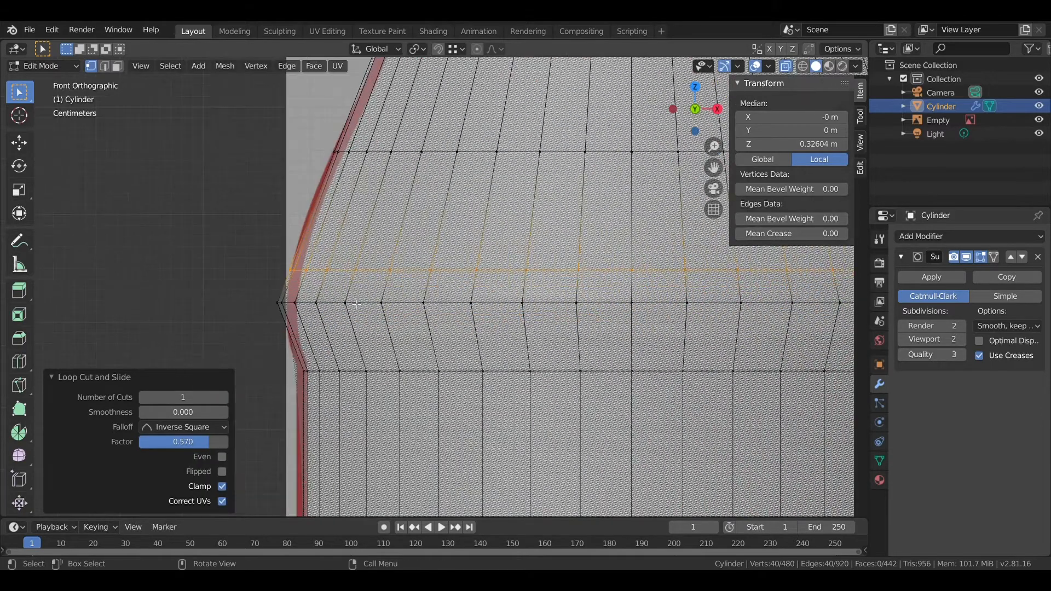
{"action": "left_click", "coordinate": [550, 303], "text": "alt"}
{"action": "left_click", "coordinate": [803, 66]}
{"action": "scroll", "coordinate": [626, 158], "scroll_direction": "up", "scroll_amount": 1}
{"action": "key", "text": "s"}
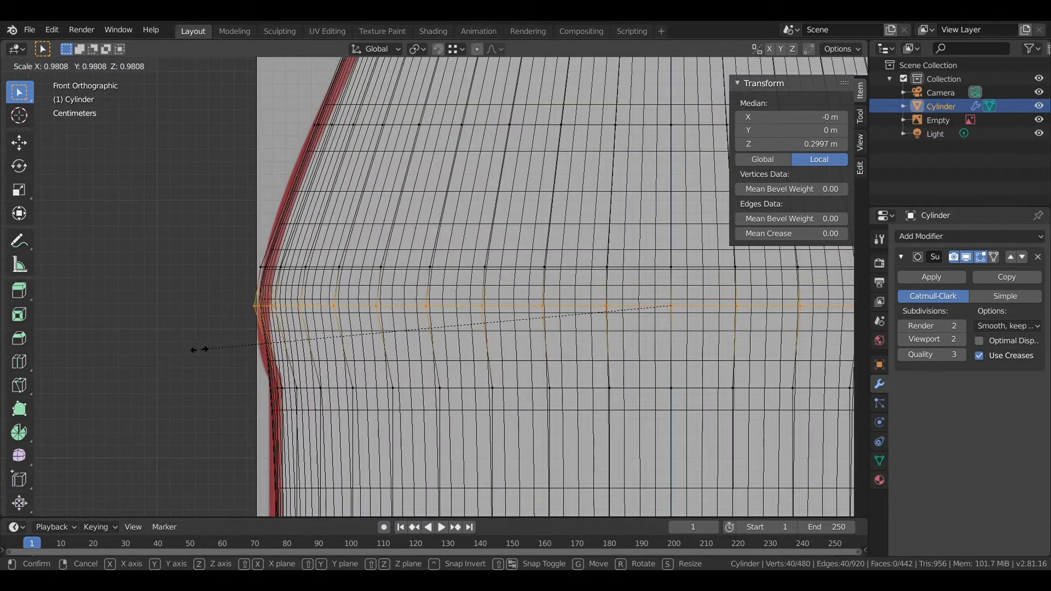
{"action": "left_click", "coordinate": [201, 349]}
Scale the edge loop just above the shoulder bulge by 0.992
{"action": "left_click", "coordinate": [321, 268], "text": "alt"}
{"action": "scroll", "coordinate": [315, 260], "scroll_direction": "up", "scroll_amount": 2}
{"action": "key", "text": "s"}
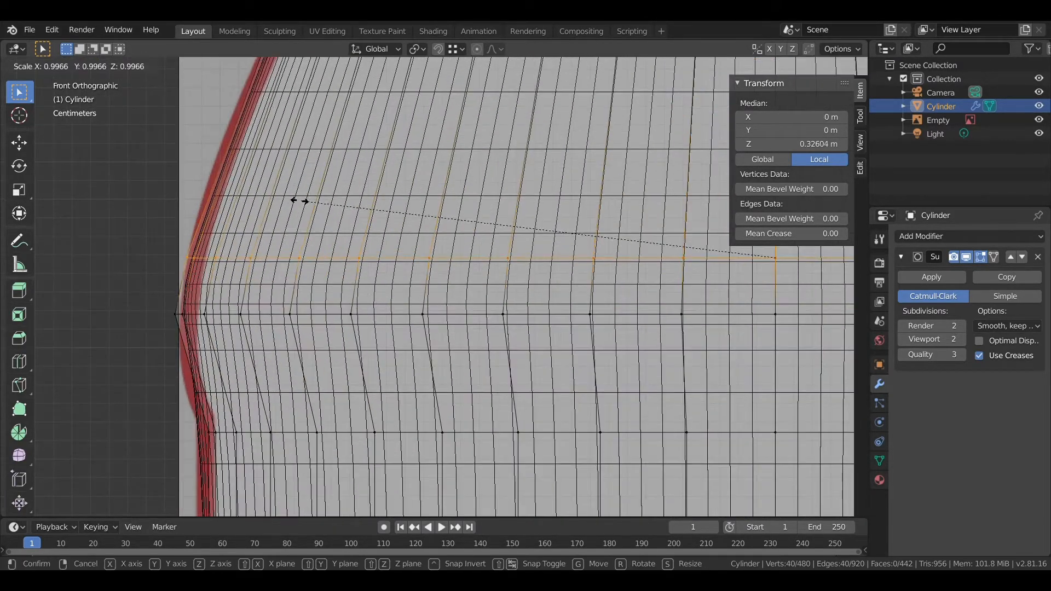
{"action": "left_click", "coordinate": [302, 201]}
Select the edge loop at the base of the neck
{"action": "scroll", "coordinate": [272, 272], "scroll_direction": "down", "scroll_amount": 3}
{"action": "middle_click_drag", "start_coordinate": [272, 272], "coordinate": [173, 515], "text": "shift"}
{"action": "scroll", "coordinate": [405, 219], "scroll_direction": "up", "scroll_amount": 1}
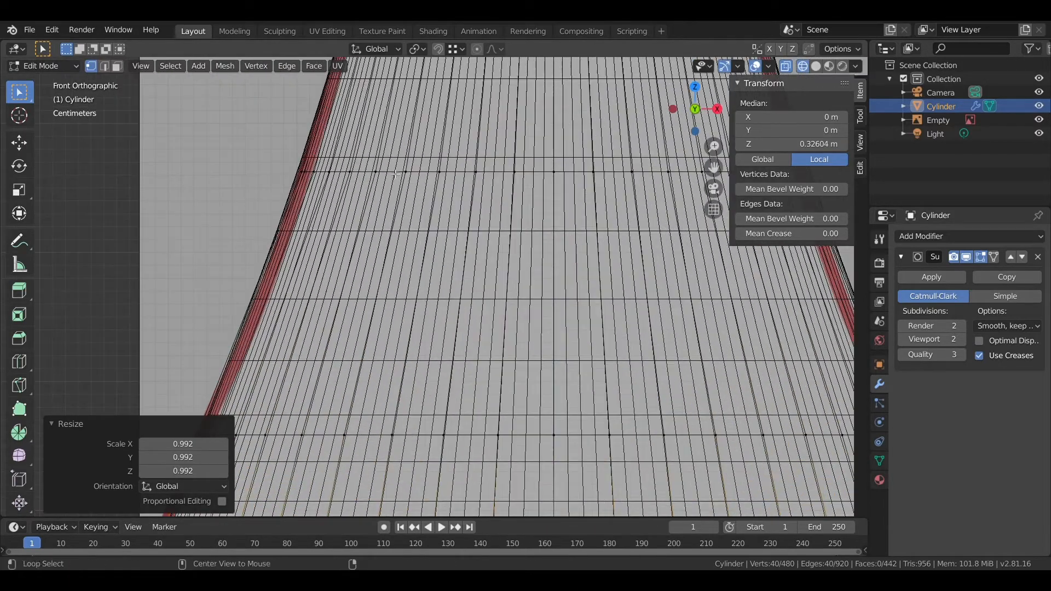
{"action": "left_click", "coordinate": [402, 173], "text": "alt"}
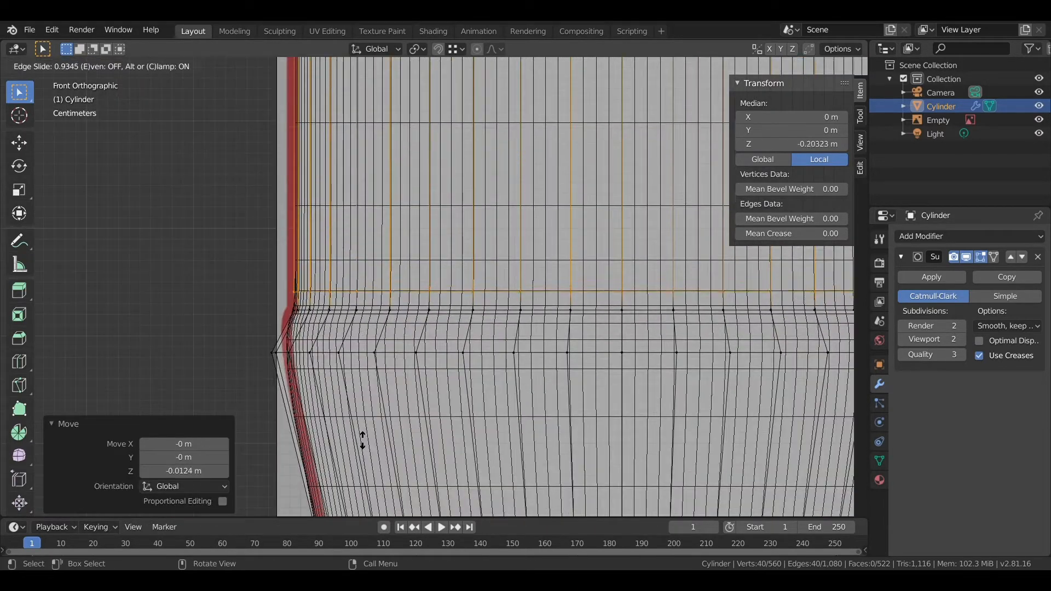
Place a loop cut near the straight section's lower end at factor 0.919 and raise the bulge loop beneath it 0.0121 m along Z
{"action": "left_click", "coordinate": [362, 438]}
{"action": "scroll", "coordinate": [358, 416], "scroll_direction": "up", "scroll_amount": 2}
{"action": "middle_click_drag", "start_coordinate": [281, 378], "coordinate": [438, 307], "text": "shift"}
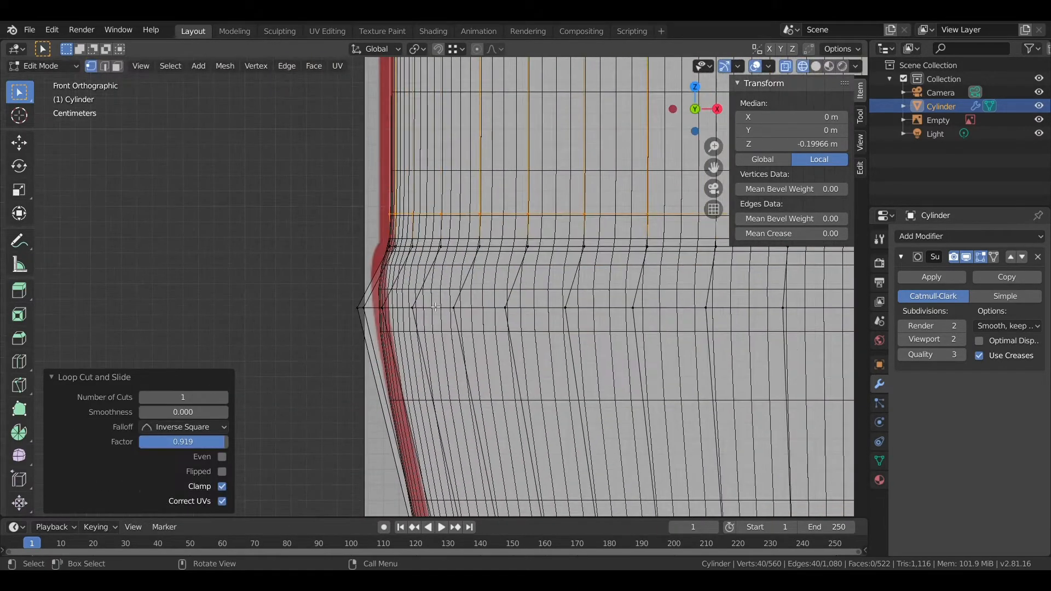
{"action": "left_click", "coordinate": [437, 308], "text": "alt"}
{"action": "key", "text": "g"}
{"action": "key", "text": "z"}
{"action": "left_click", "coordinate": [447, 331]}
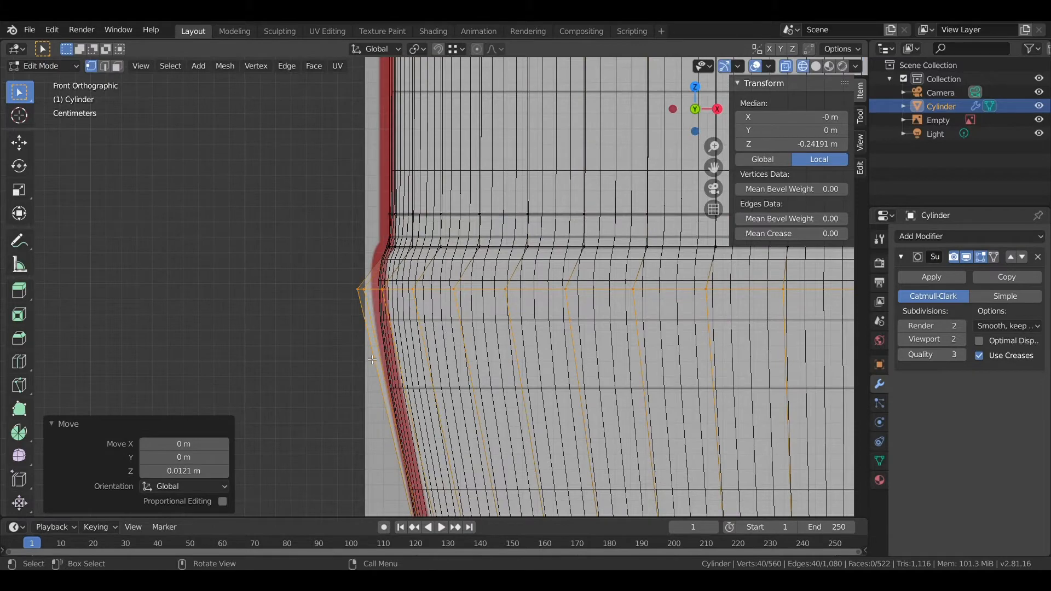
Add a centred loop cut between the lower end of the straight section and the waist and scale it by 0.987
{"action": "scroll", "coordinate": [372, 359], "scroll_direction": "down", "scroll_amount": 4}
{"action": "key", "text": "ctrl+r"}
{"action": "left_click", "coordinate": [397, 265]}
{"action": "right_click", "coordinate": [396, 265]}
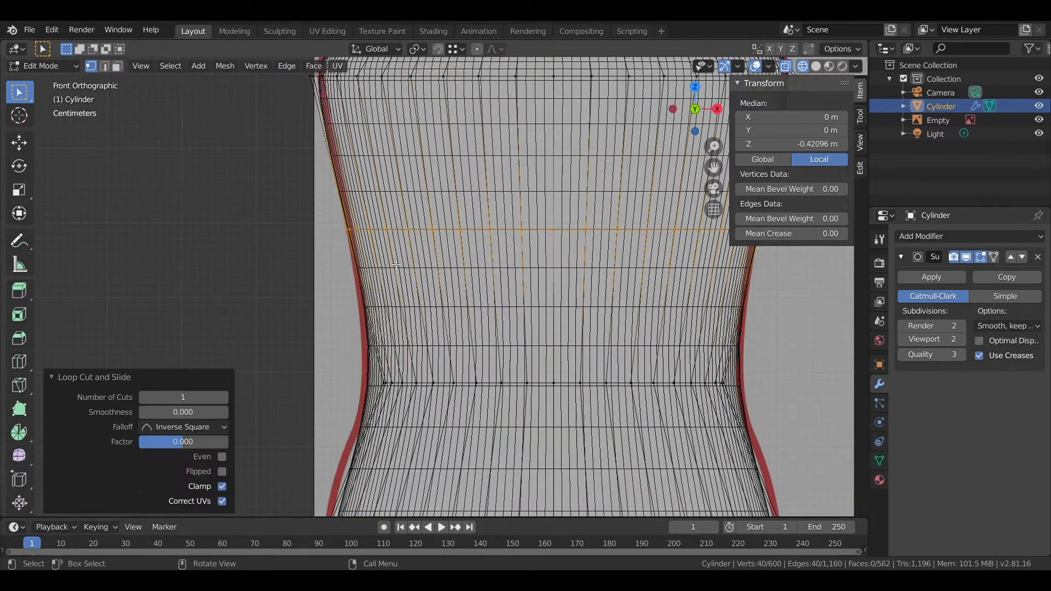
{"action": "scroll", "coordinate": [427, 316], "scroll_direction": "up", "scroll_amount": 3}
{"action": "left_click", "coordinate": [425, 347]}
Lower the new loop above the waist along Z to local Z -0.47293 m and scale it by 0.931
{"action": "key", "text": "g"}
{"action": "key", "text": "z"}
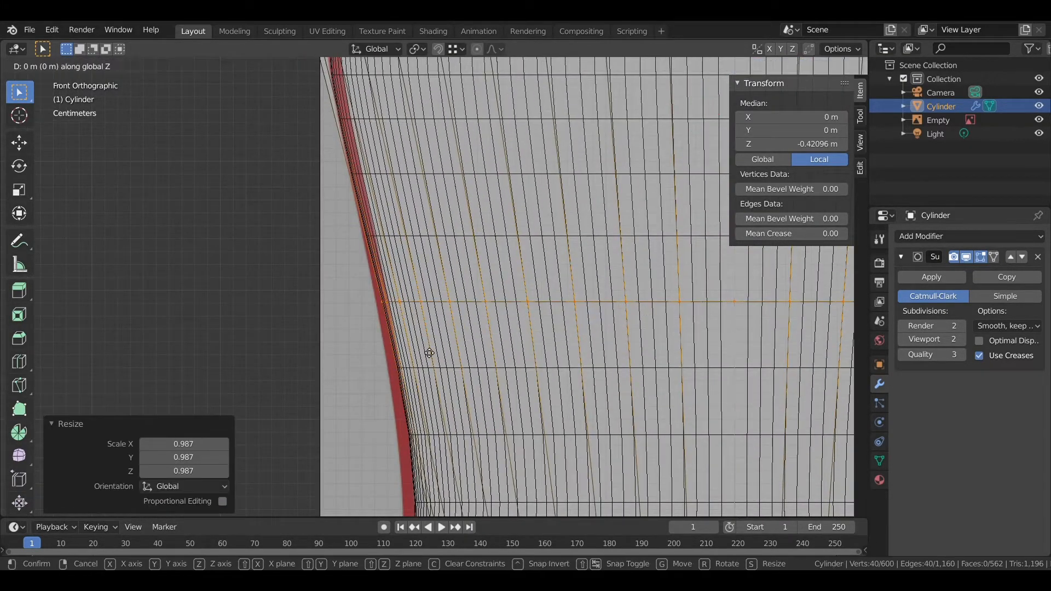
{"action": "left_click", "coordinate": [435, 426]}
{"action": "key", "text": "s"}
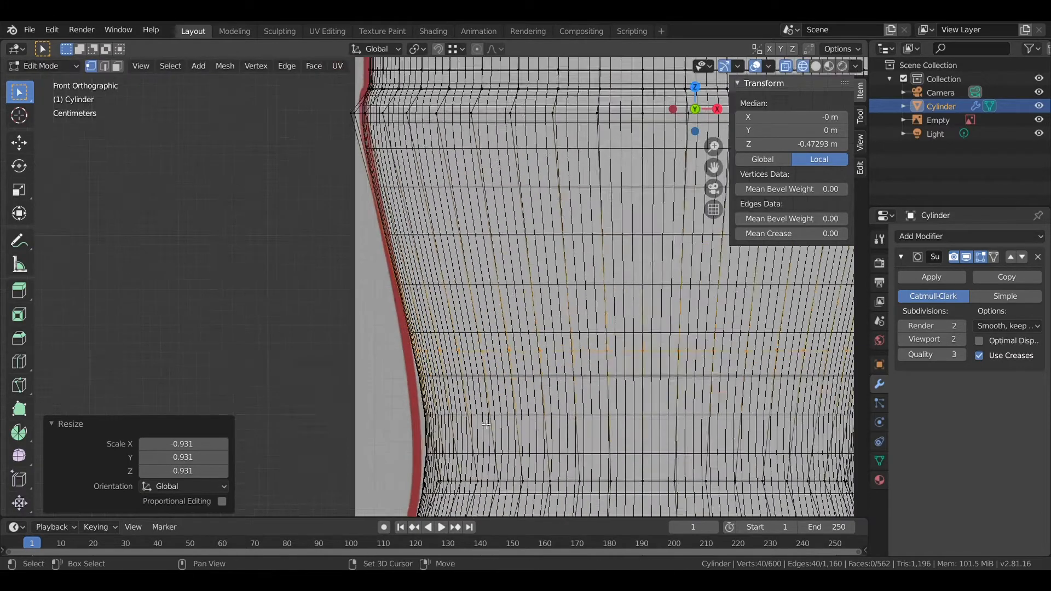
Scale the waist loop by 1.048, lowering it to local Z -0.62539 m with a further 1.017 scale
{"action": "left_click", "coordinate": [478, 362]}
{"action": "left_click", "coordinate": [472, 375]}
{"action": "key", "text": "g"}
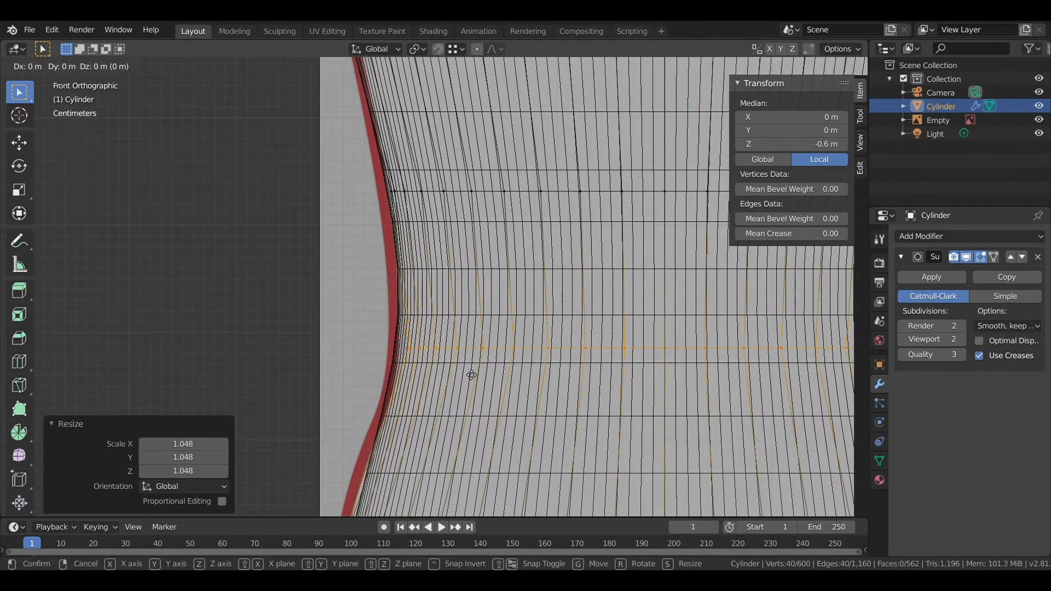
{"action": "left_click", "coordinate": [460, 402]}
{"action": "scroll", "coordinate": [459, 402], "scroll_direction": "down", "scroll_amount": 5}
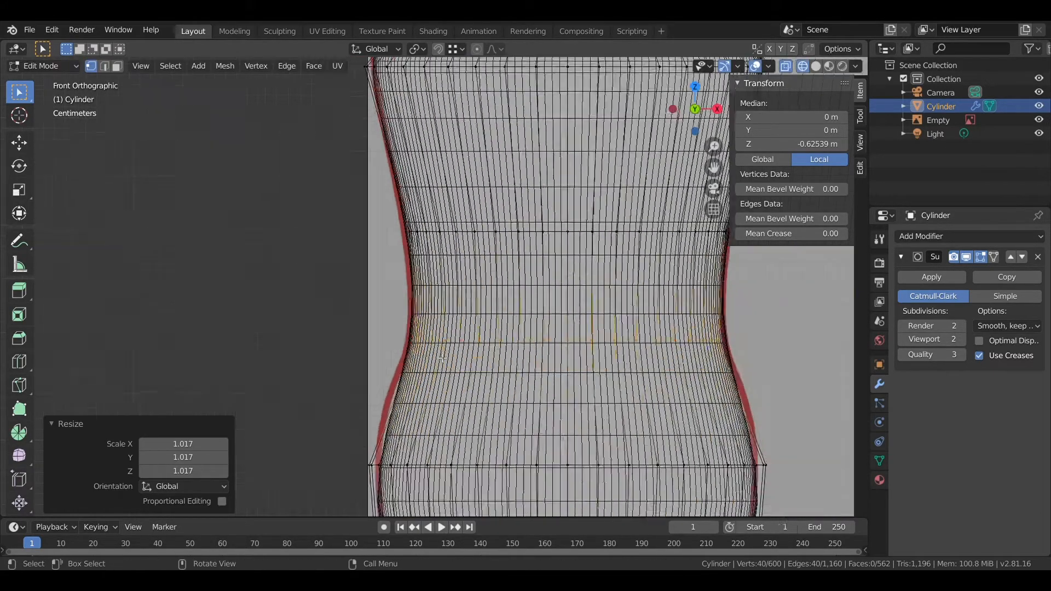
Raise the lower bulge's edge loop 0.0583 m along Z to follow the blueprint curve
{"action": "scroll", "coordinate": [434, 273], "scroll_direction": "up", "scroll_amount": 4}
{"action": "middle_click_drag", "start_coordinate": [438, 399], "coordinate": [352, 228], "text": "shift"}
{"action": "left_click", "coordinate": [377, 369], "text": "alt"}
{"action": "key", "text": "g"}
{"action": "key", "text": "z"}
{"action": "left_click", "coordinate": [383, 363]}
Add a loop cut between the lower bulge and the base with factor 0.081 and scale it by about 0.964
{"action": "scroll", "coordinate": [381, 371], "scroll_direction": "down", "scroll_amount": 1}
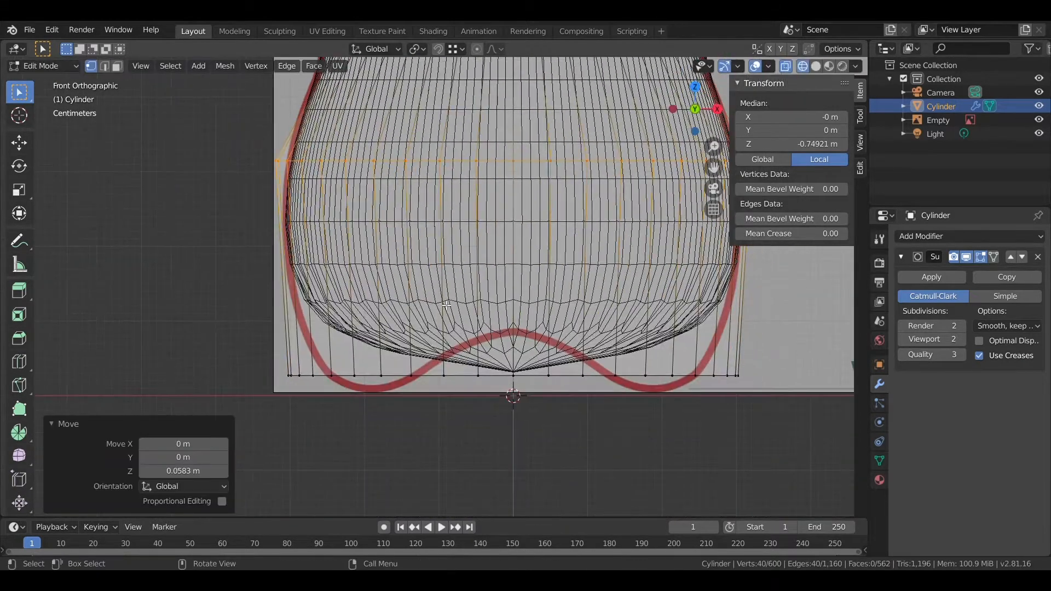
{"action": "scroll", "coordinate": [353, 230], "scroll_direction": "up", "scroll_amount": 1}
{"action": "key", "text": "ctrl+r"}
{"action": "left_click", "coordinate": [435, 290]}
{"action": "left_click", "coordinate": [429, 303]}
{"action": "key", "text": "s"}
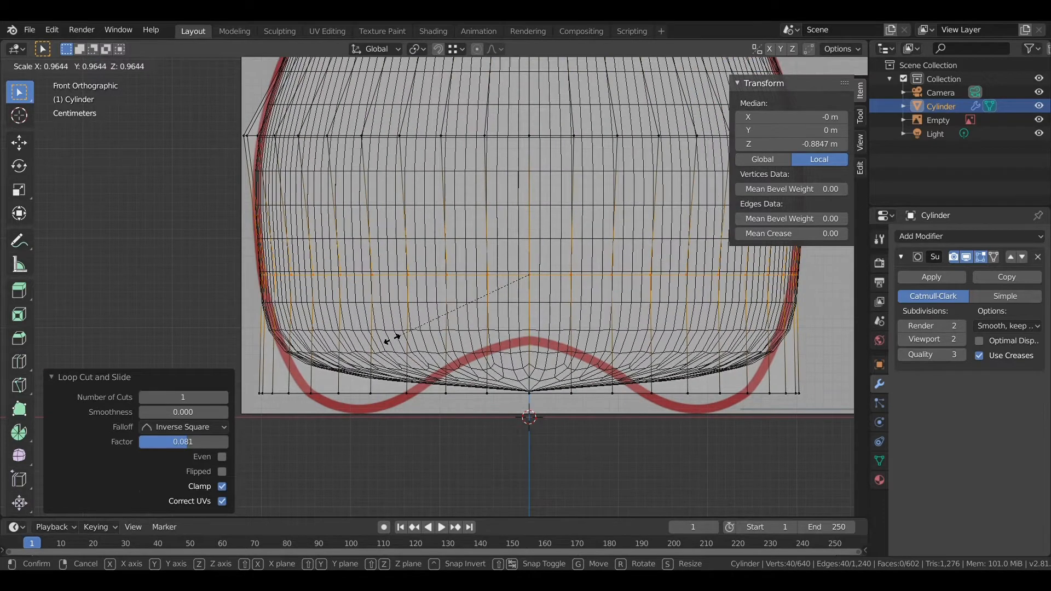
{"action": "left_click", "coordinate": [394, 340]}
Scale the bottom edge loop by about 0.9 and lower it 0.0202 m along Z
{"action": "left_click", "coordinate": [351, 393], "text": "alt"}
{"action": "key", "text": "s"}
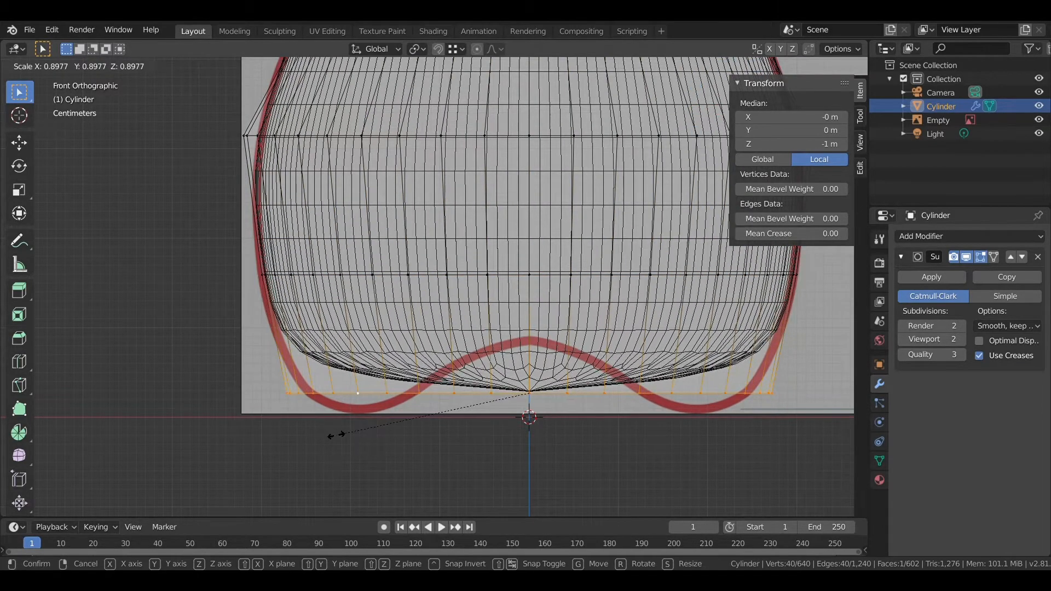
{"action": "left_click", "coordinate": [333, 430]}
{"action": "key", "text": "g"}
{"action": "key", "text": "z"}
{"action": "left_click", "coordinate": [332, 426]}
Add a loop cut at the lower edge of the neck ring with slide factor 0.672
{"action": "scroll", "coordinate": [331, 426], "scroll_direction": "down", "scroll_amount": 5}
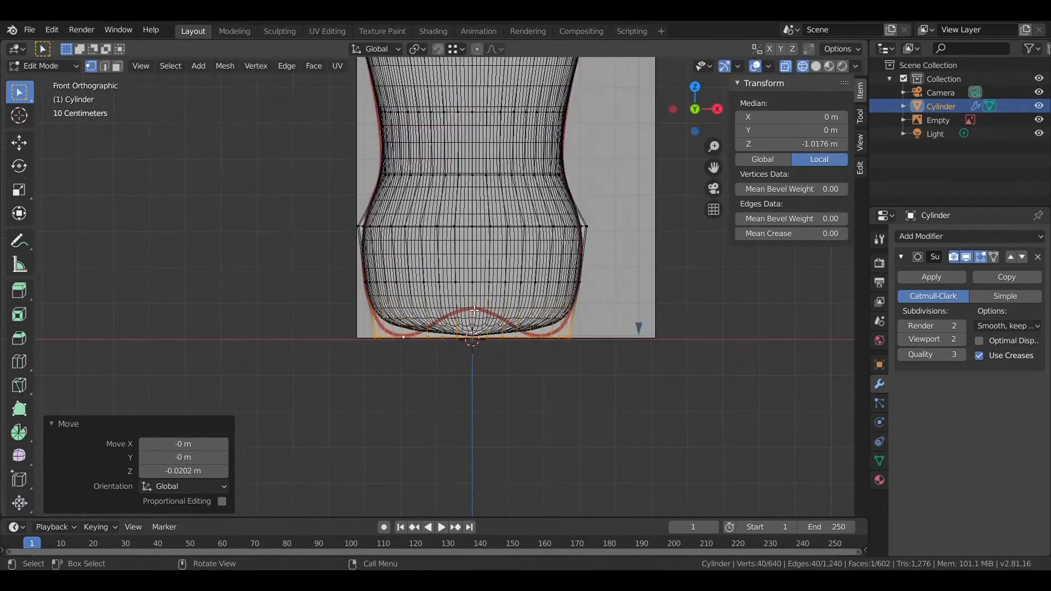
{"action": "middle_click_drag", "start_coordinate": [378, 165], "coordinate": [361, 421], "text": "shift"}
{"action": "scroll", "coordinate": [449, 332], "scroll_direction": "up", "scroll_amount": 6}
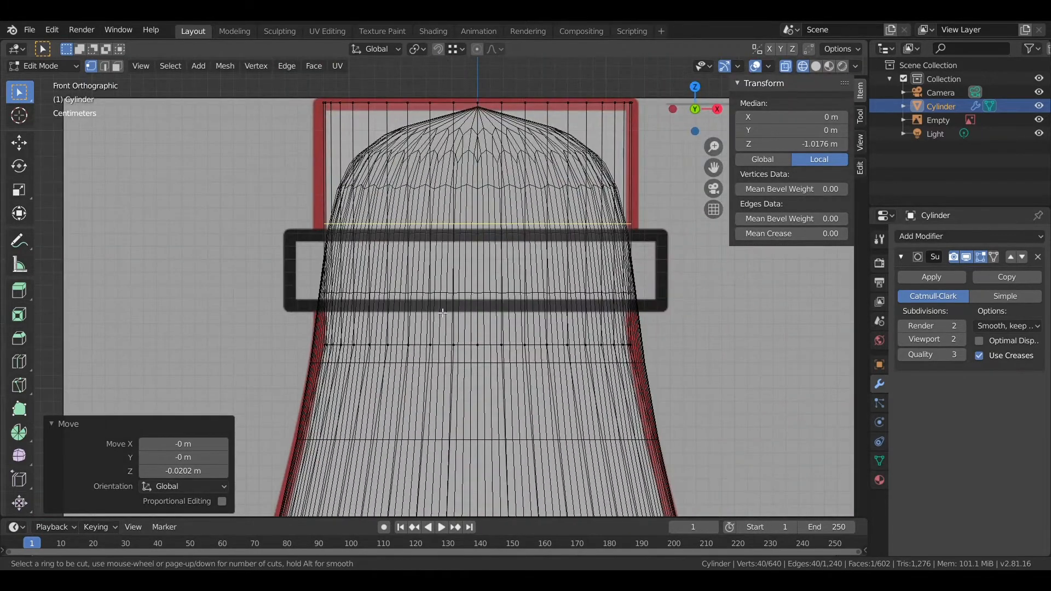
{"action": "left_click", "coordinate": [443, 312]}
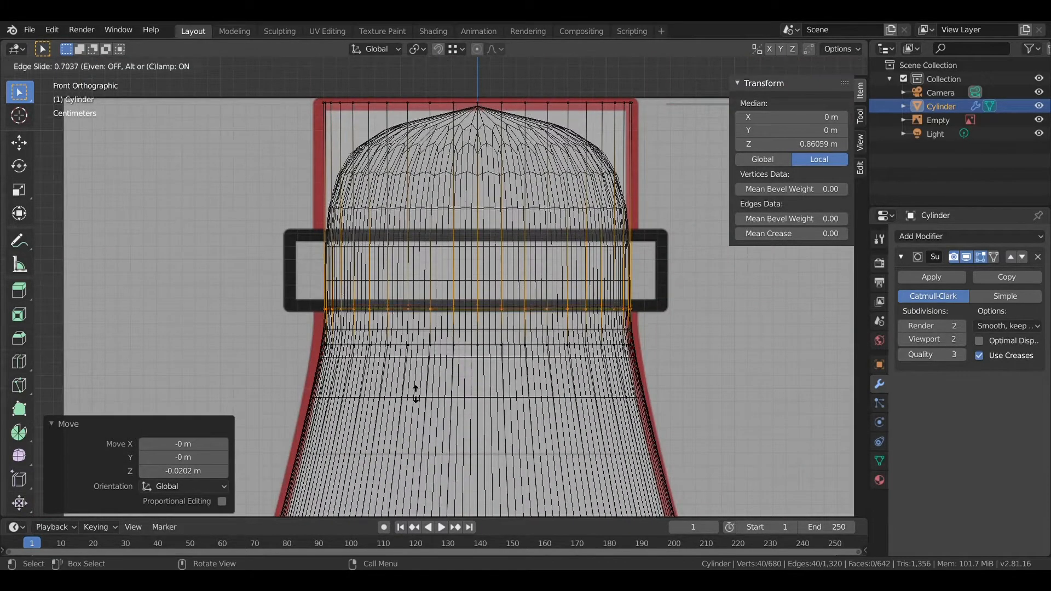
{"action": "left_click", "coordinate": [421, 387]}
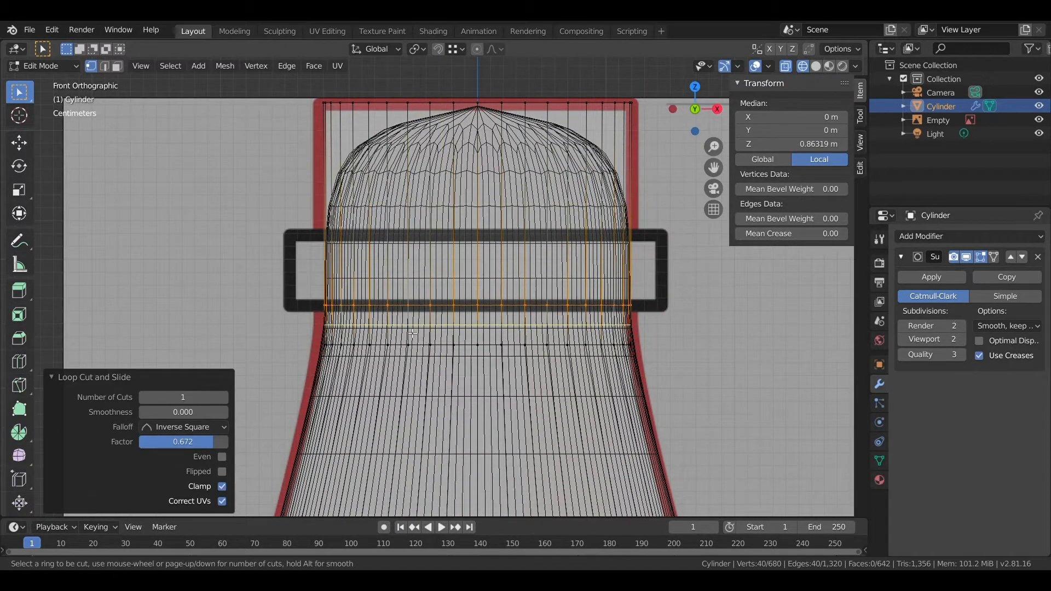
Add a loop cut just below the neck ring's lower edge with slide factor 0.219
{"action": "left_click", "coordinate": [412, 332]}
{"action": "left_click", "coordinate": [410, 328]}
{"action": "scroll", "coordinate": [409, 315], "scroll_direction": "up", "scroll_amount": 2}
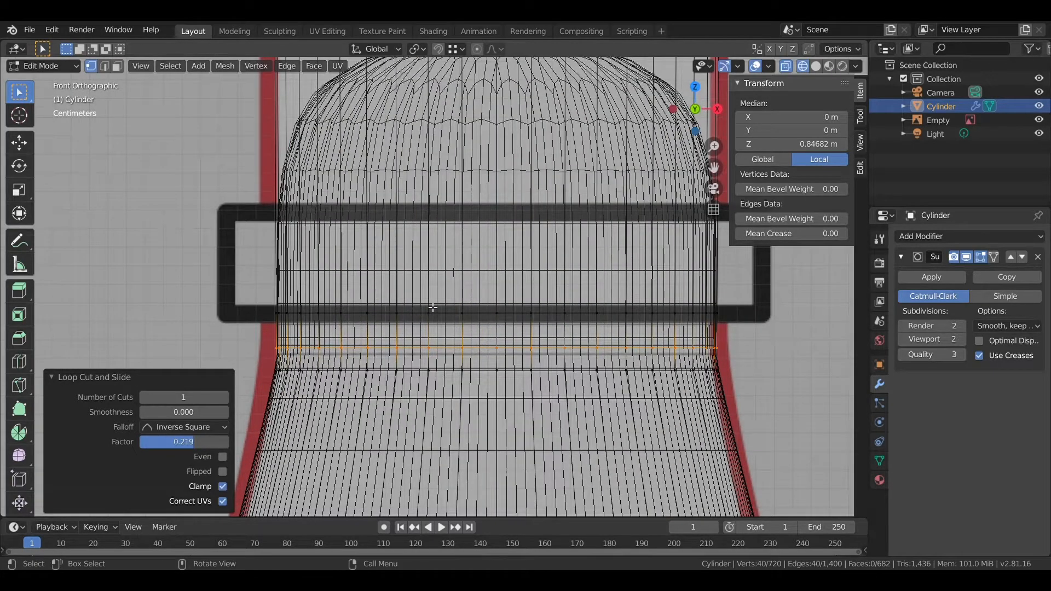
Switch to solid shading and face selection, and select the narrow face band around the neck by similar perimeter
{"action": "left_click", "coordinate": [786, 66]}
{"action": "left_click", "coordinate": [817, 67]}
{"action": "scroll", "coordinate": [416, 331], "scroll_direction": "down", "scroll_amount": 2}
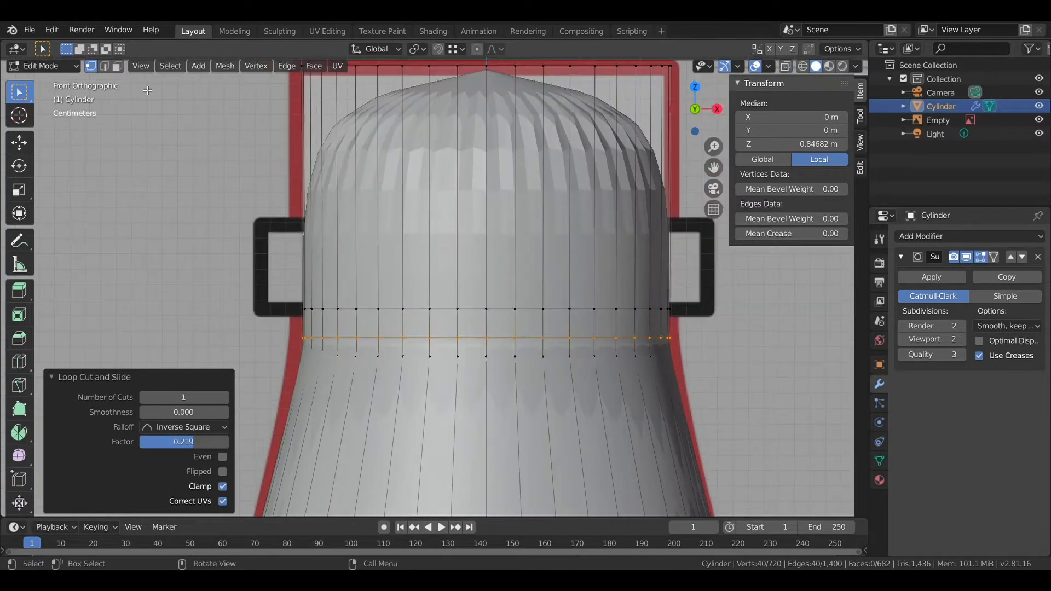
{"action": "key", "text": "3"}
{"action": "left_click", "coordinate": [415, 331]}
{"action": "key", "text": "shift+g"}
{"action": "left_click", "coordinate": [422, 378]}
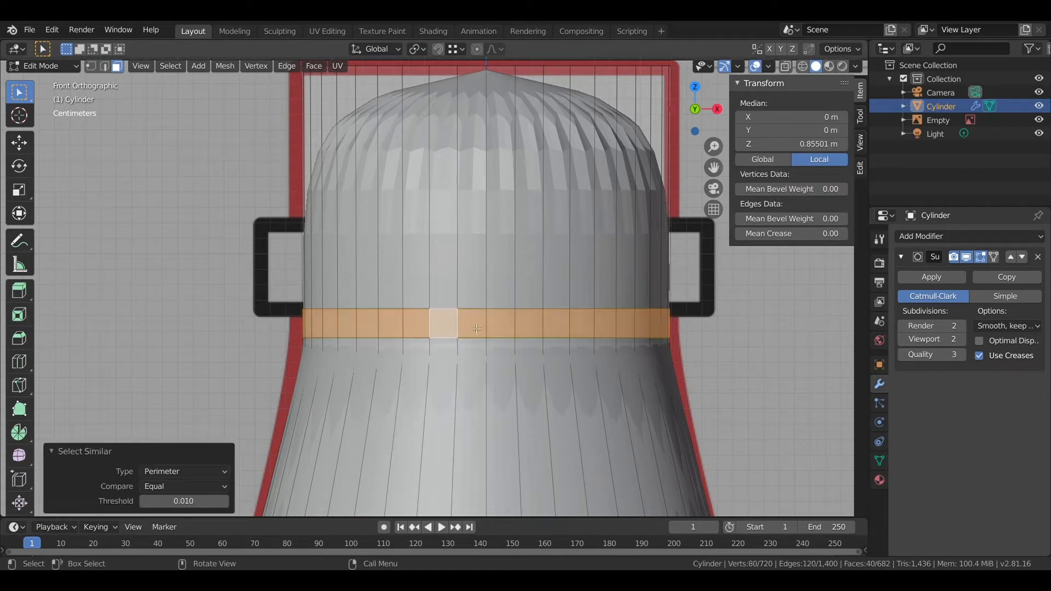
Extrude the selected neck band and fatten it outward with an offset of -0.187 m to form a ring
{"action": "scroll", "coordinate": [530, 370], "scroll_direction": "down", "scroll_amount": 1}
{"action": "scroll", "coordinate": [530, 370], "scroll_direction": "down", "scroll_amount": 1}
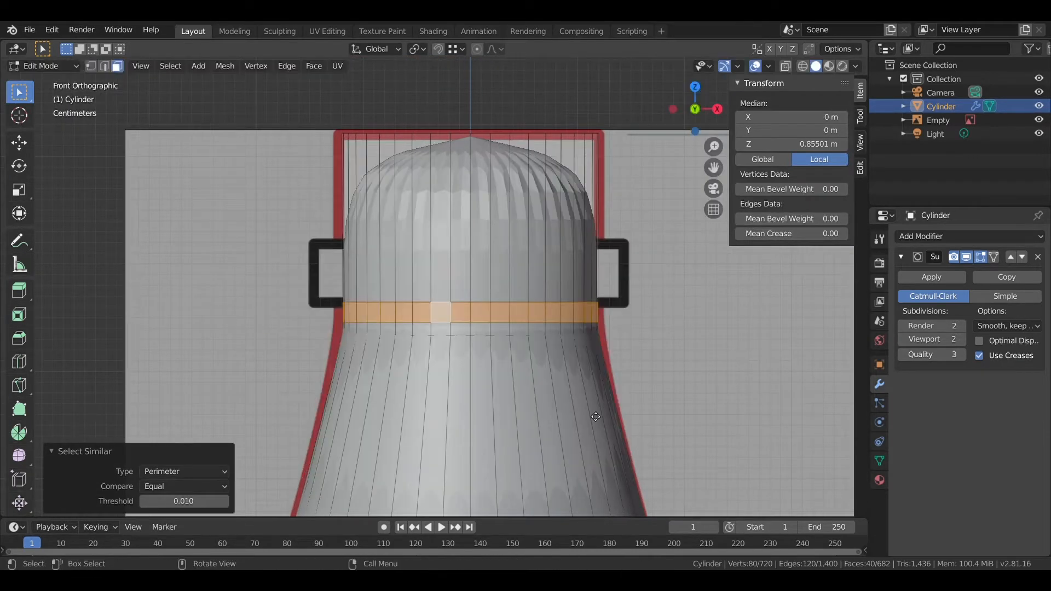
{"action": "key", "text": "e"}
{"action": "right_click", "coordinate": [594, 408]}
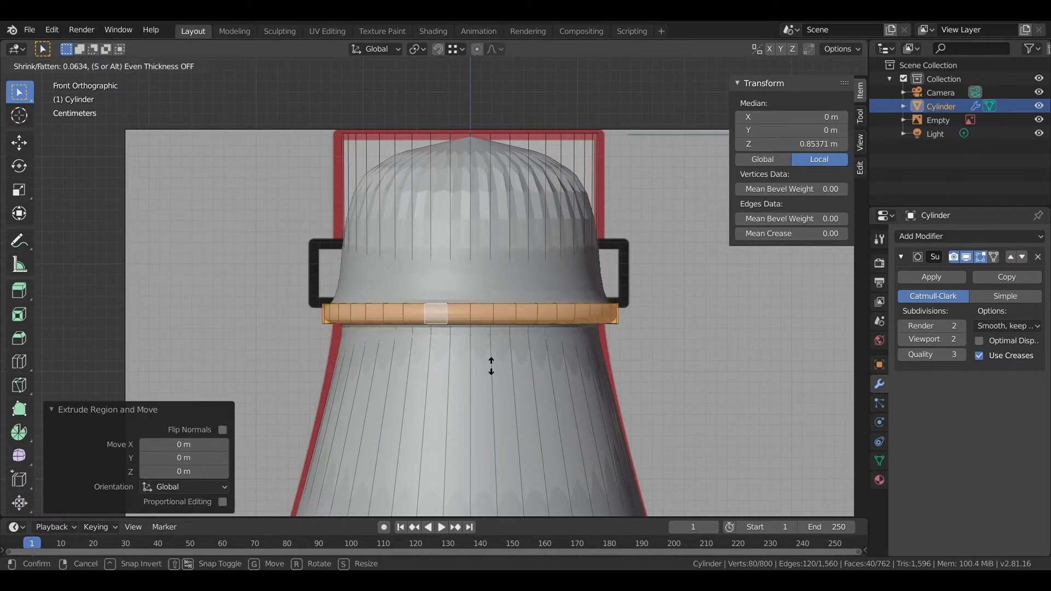
{"action": "left_click", "coordinate": [719, 316]}
{"action": "scroll", "coordinate": [436, 325], "scroll_direction": "up", "scroll_amount": 2}
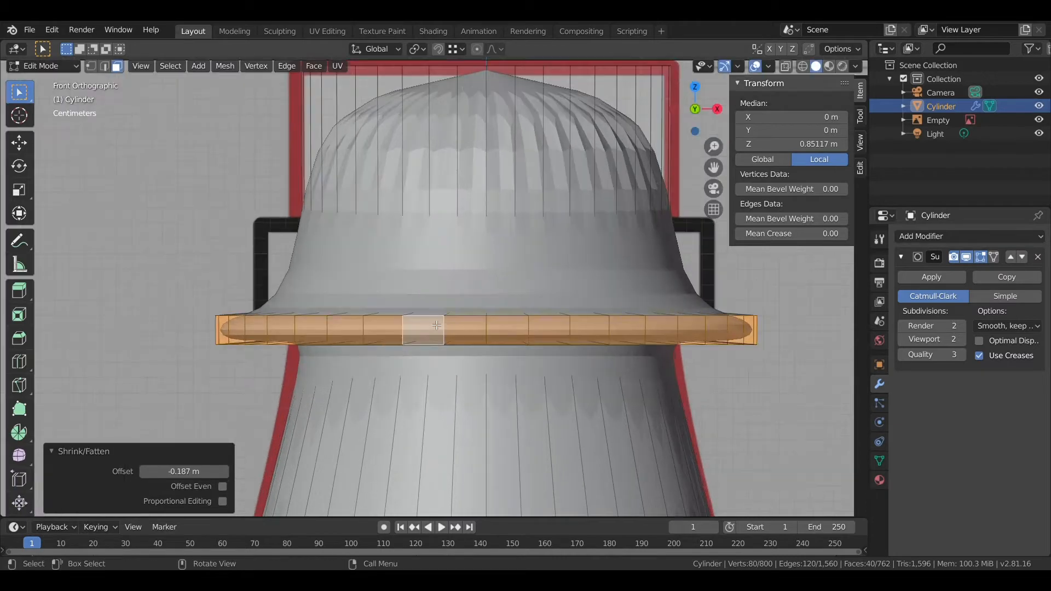
Select the inner and outer edge loops of the protruding neck ring and crease them with factor 0.9
{"action": "middle_click_drag", "start_coordinate": [370, 312], "coordinate": [446, 324]}
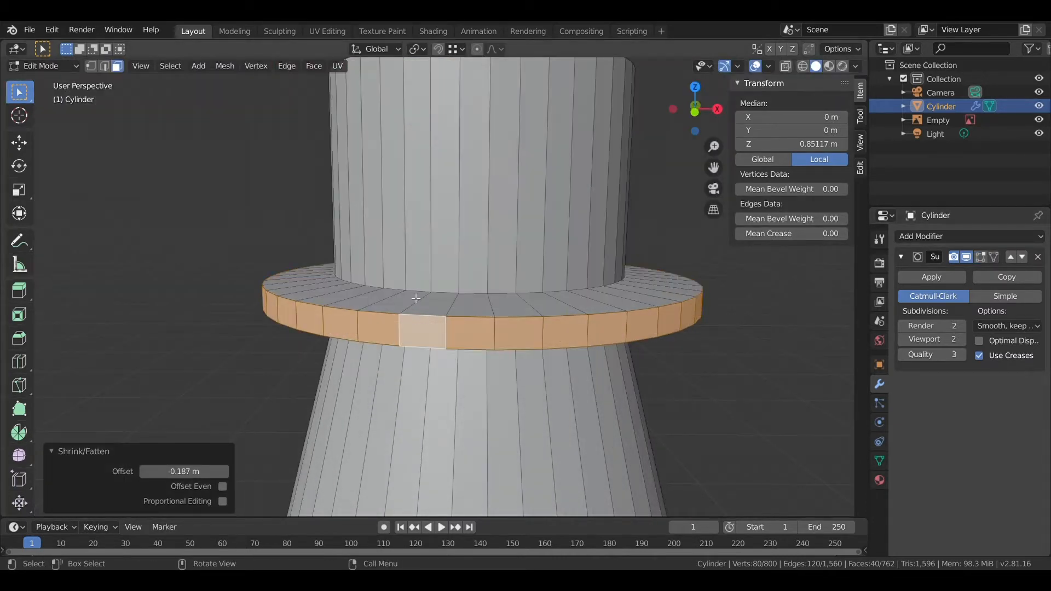
{"action": "left_click", "coordinate": [446, 324], "text": "alt"}
{"action": "key", "text": "2"}
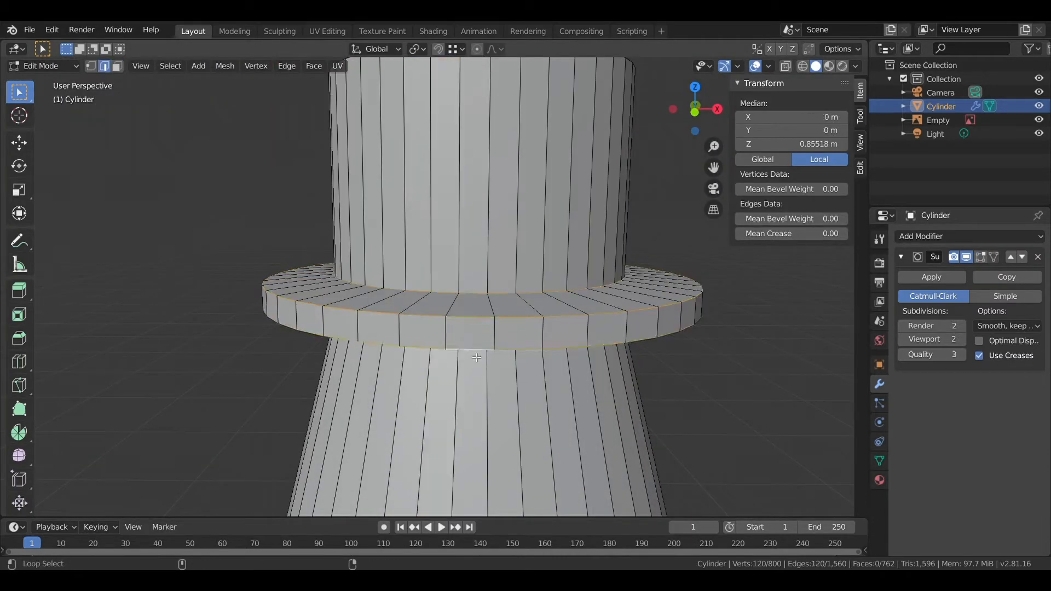
{"action": "middle_click_drag", "start_coordinate": [477, 357], "coordinate": [472, 385]}
{"action": "key", "text": "shift+e"}
{"action": "left_click", "coordinate": [588, 398]}
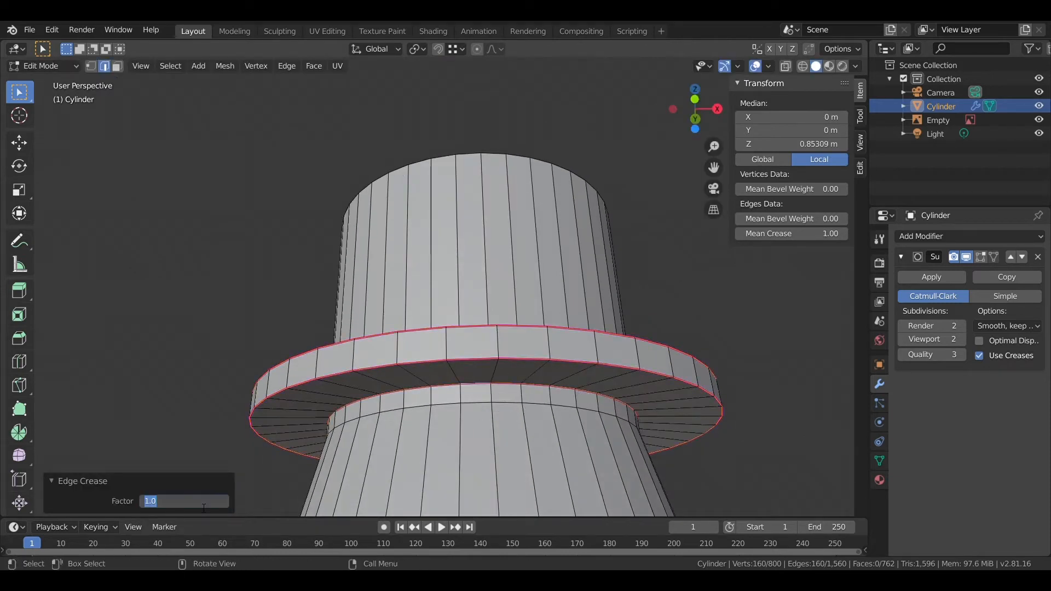
{"action": "key", "text": "KP_1"}
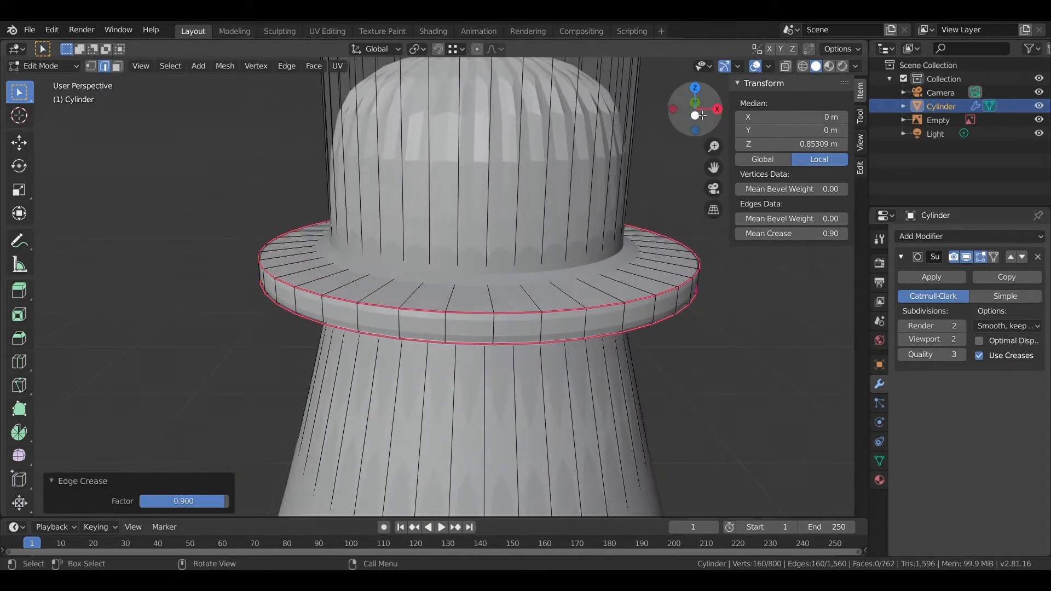
Select the edge loop just below the neck ring and scale it by 1.011 to match the blueprint
{"action": "key", "text": "alt+z"}
{"action": "scroll", "coordinate": [442, 234], "scroll_direction": "down", "scroll_amount": 3}
{"action": "middle_click_drag", "start_coordinate": [445, 359], "coordinate": [437, 216], "text": "shift"}
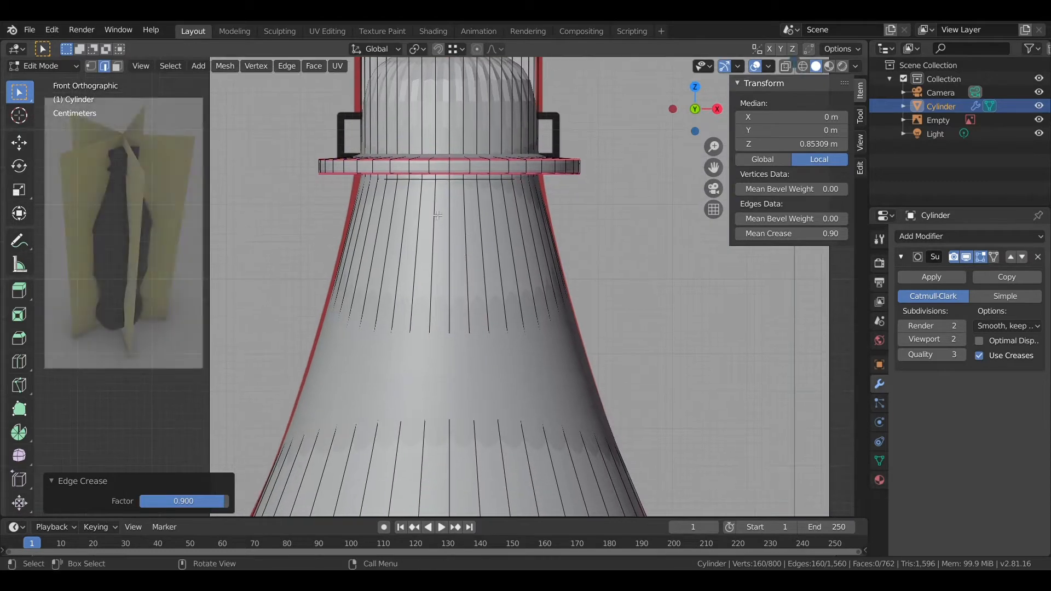
{"action": "middle_click_drag", "start_coordinate": [443, 301], "coordinate": [434, 278]}
{"action": "left_click", "coordinate": [448, 284], "text": "alt"}
{"action": "left_click", "coordinate": [692, 103]}
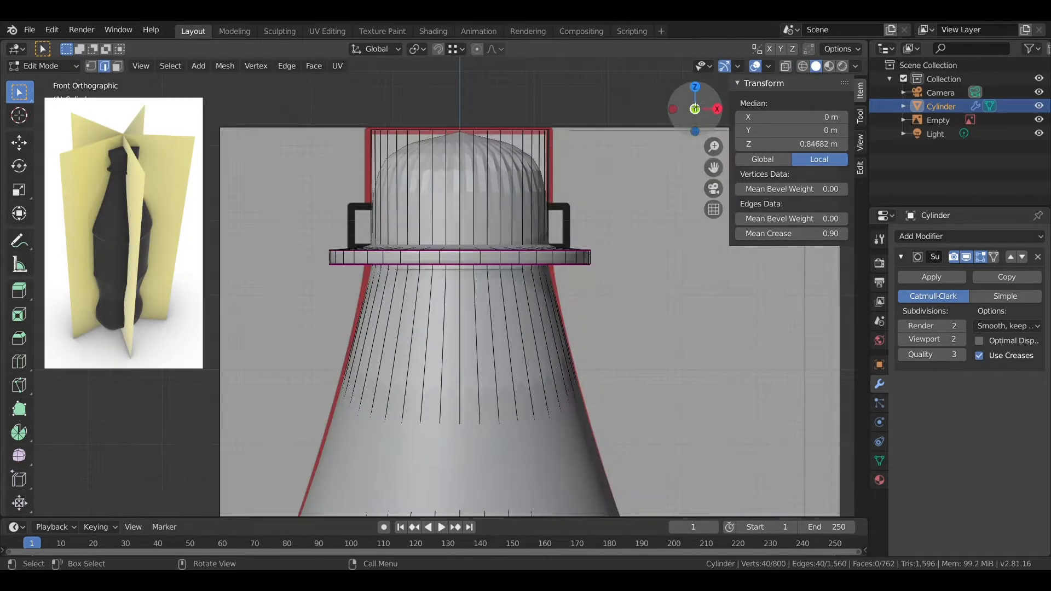
{"action": "key", "text": "s"}
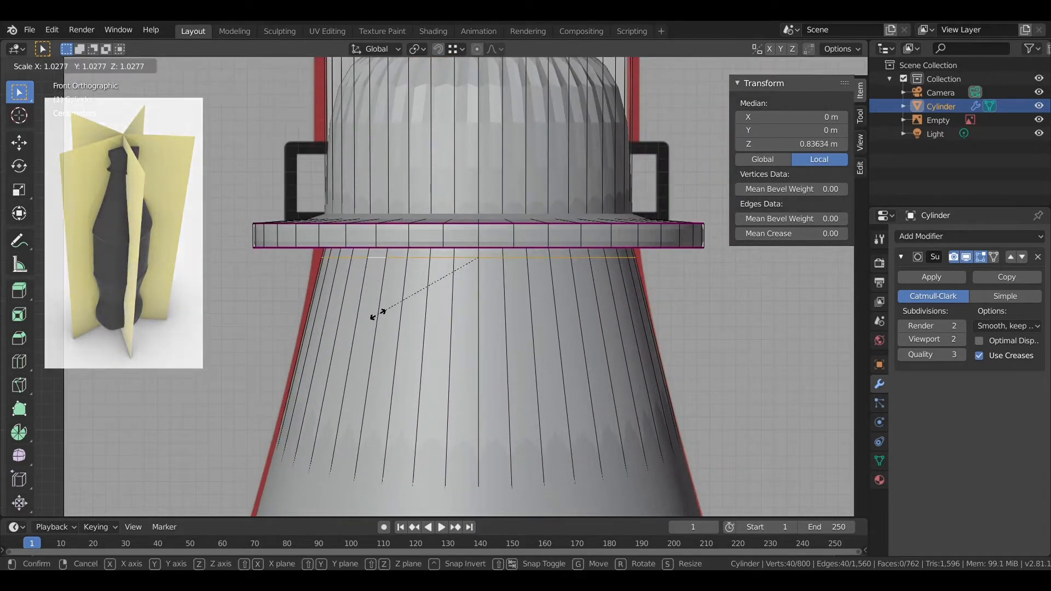
{"action": "left_click", "coordinate": [375, 312]}
Select the inner edge loop on the underside of the neck ring and scale it by 1.058
{"action": "middle_click_drag", "start_coordinate": [376, 313], "coordinate": [515, 300]}
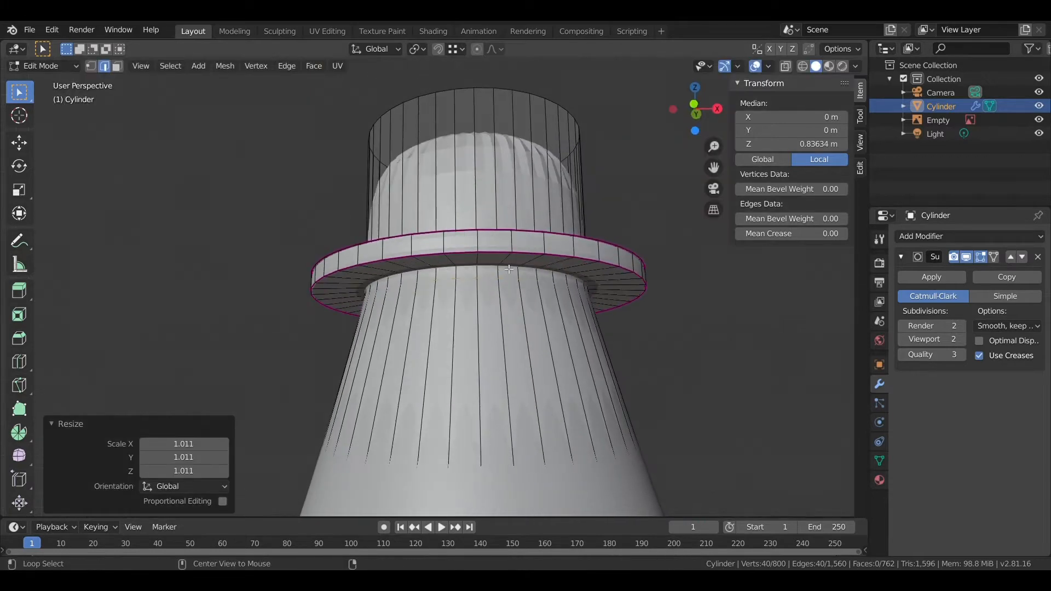
{"action": "key", "text": "alt+a"}
{"action": "left_click", "coordinate": [695, 108]}
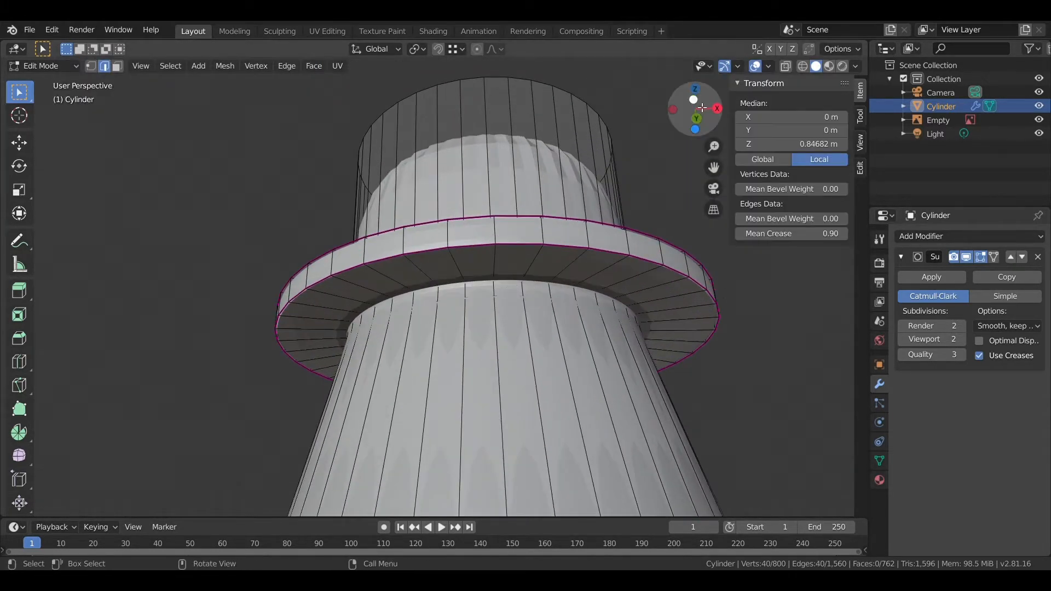
{"action": "left_click", "coordinate": [702, 108]}
{"action": "key", "text": "s"}
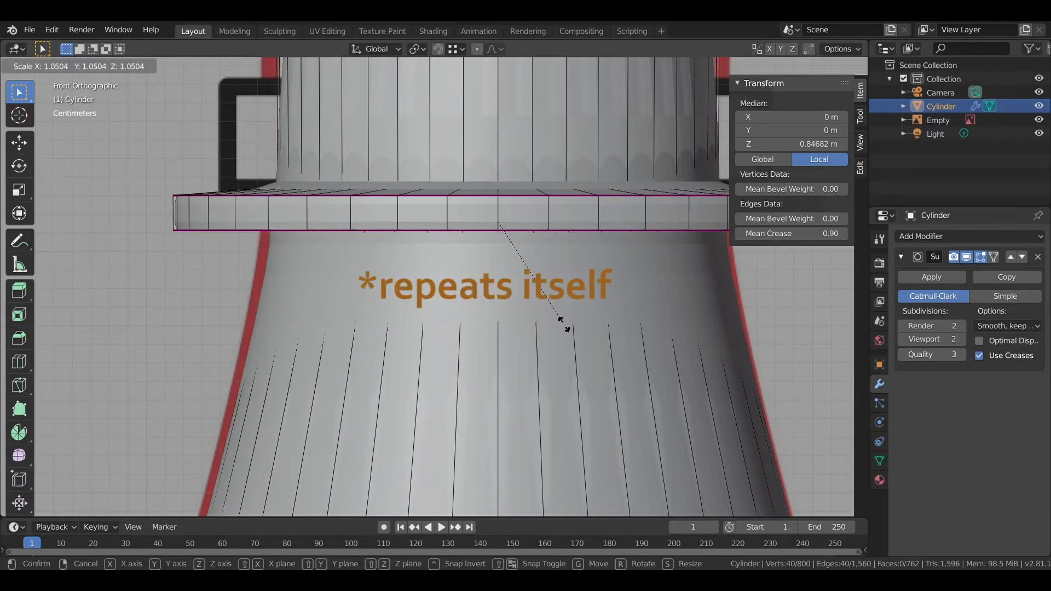
{"action": "left_click", "coordinate": [566, 326]}
{"action": "scroll", "coordinate": [566, 325], "scroll_direction": "down", "scroll_amount": 6}
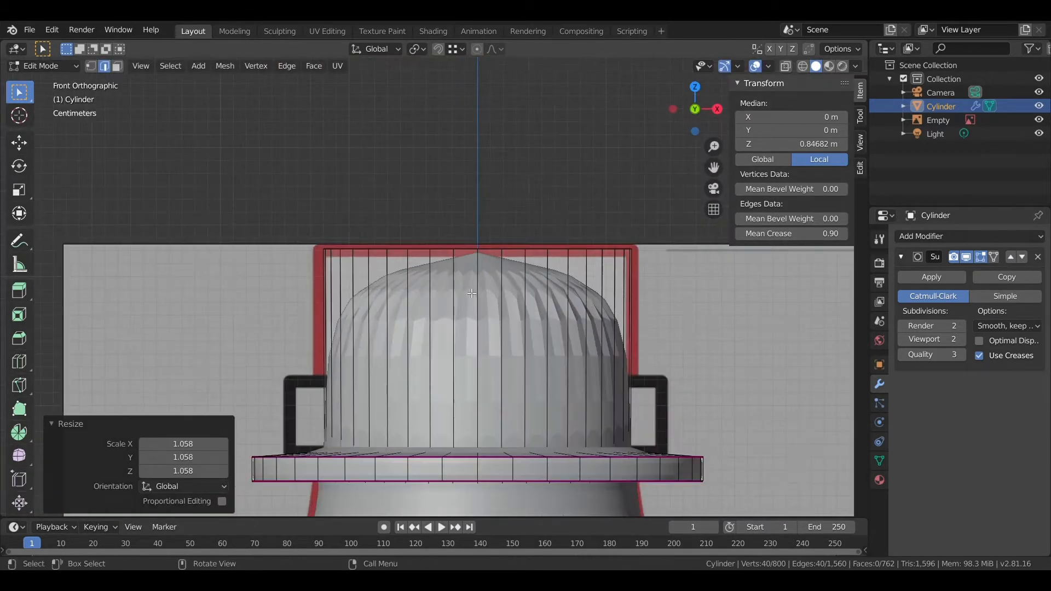
Add a loop cut close to the bottle's top rim with slide factor -0.897
{"action": "middle_click_drag", "start_coordinate": [472, 293], "coordinate": [459, 256]}
{"action": "left_click", "coordinate": [700, 119]}
{"action": "key", "text": "ctrl+r"}
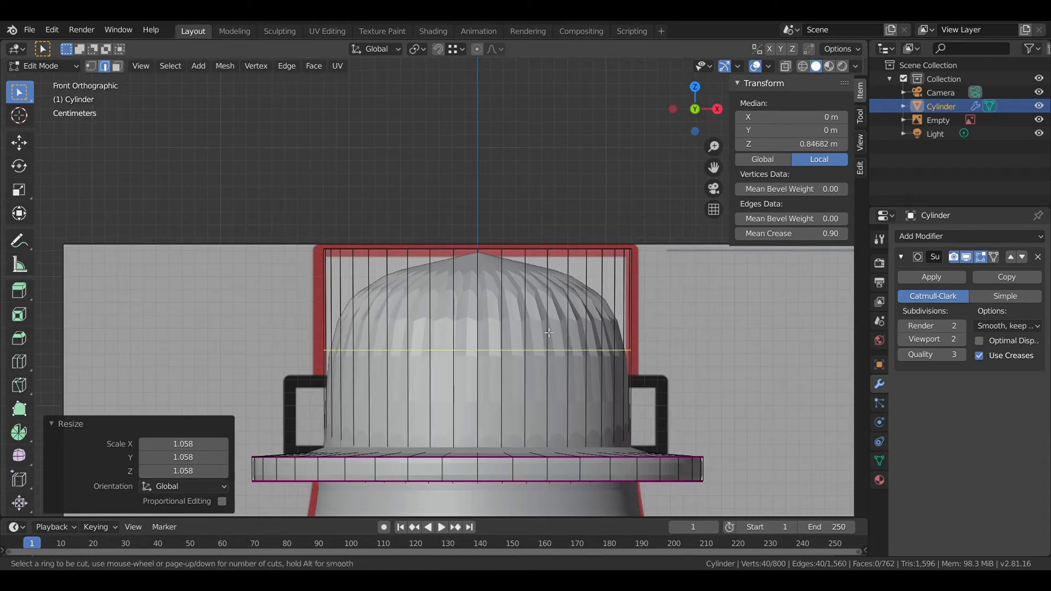
{"action": "left_click", "coordinate": [548, 334]}
{"action": "left_click", "coordinate": [535, 207]}
{"action": "middle_click_drag", "start_coordinate": [475, 171], "coordinate": [471, 209]}
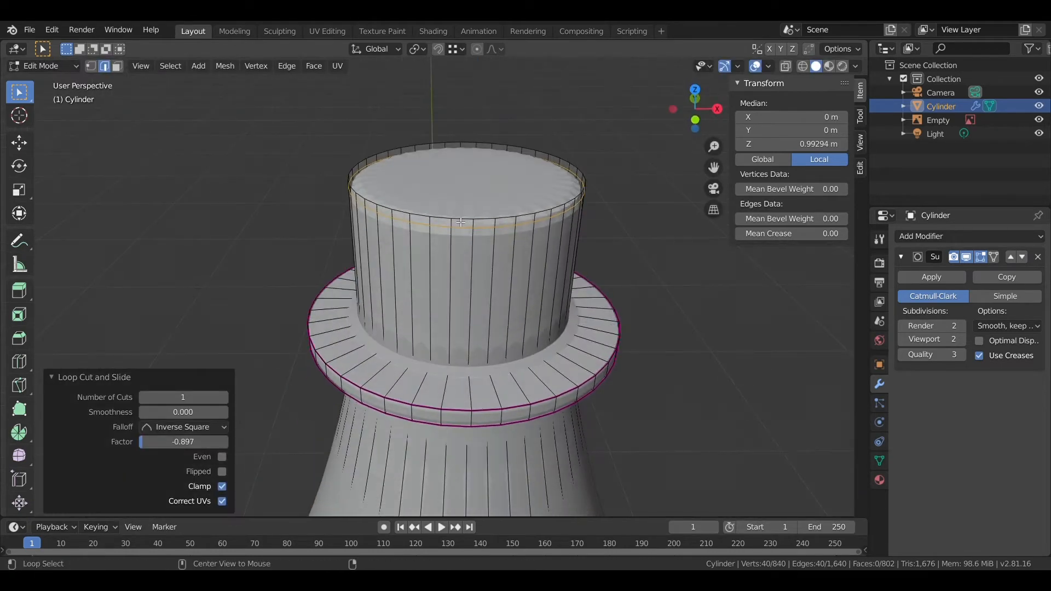
Select the bottle's top face and inset it with a thickness of about 0.057 m
{"action": "left_click", "coordinate": [460, 222], "text": "alt"}
{"action": "key", "text": "i"}
{"action": "left_click", "coordinate": [498, 192]}
{"action": "scroll", "coordinate": [602, 143], "scroll_direction": "down", "scroll_amount": 1}
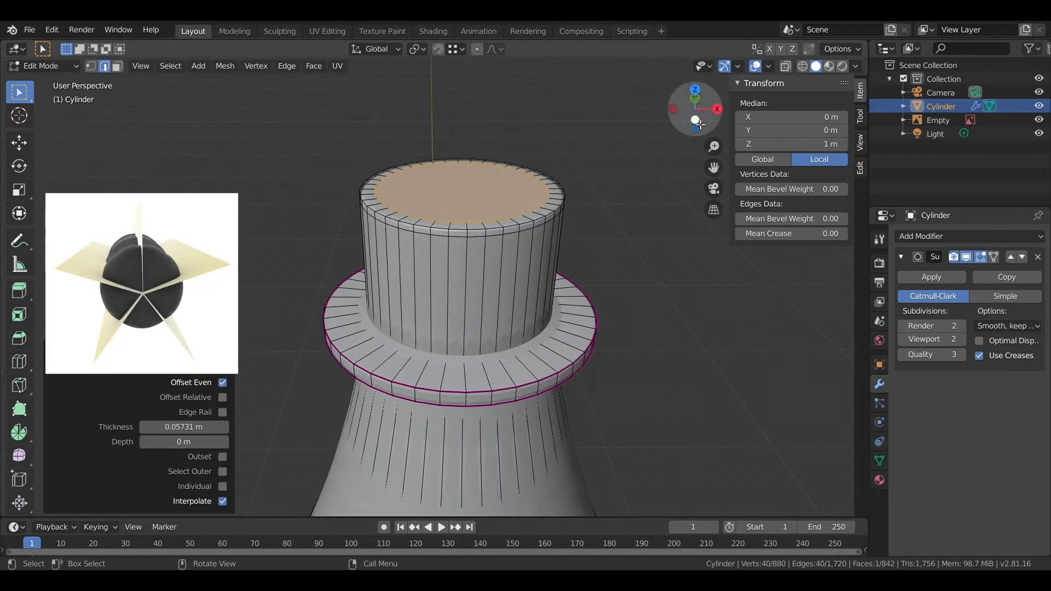
Return to the front view of the bottle's shoulder and turn on X-ray for selecting through the mesh
{"action": "left_click", "coordinate": [698, 122]}
{"action": "scroll", "coordinate": [465, 350], "scroll_direction": "down", "scroll_amount": 2}
{"action": "middle_click_drag", "start_coordinate": [466, 493], "coordinate": [458, 290], "text": "shift"}
{"action": "scroll", "coordinate": [458, 290], "scroll_direction": "down", "scroll_amount": 2}
{"action": "scroll", "coordinate": [458, 290], "scroll_direction": "up", "scroll_amount": 1}
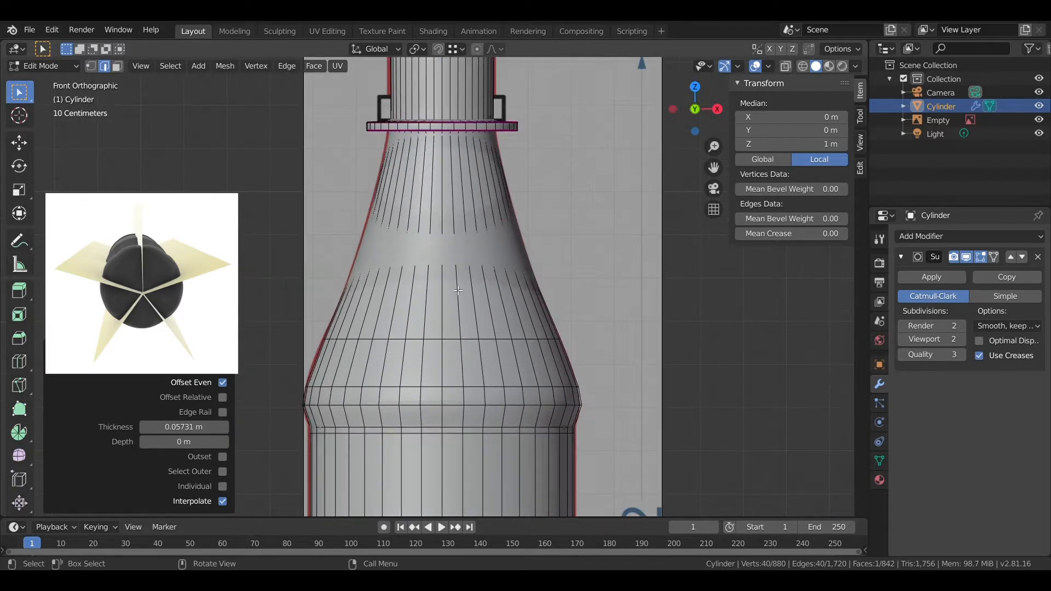
{"action": "scroll", "coordinate": [484, 346], "scroll_direction": "up", "scroll_amount": 1}
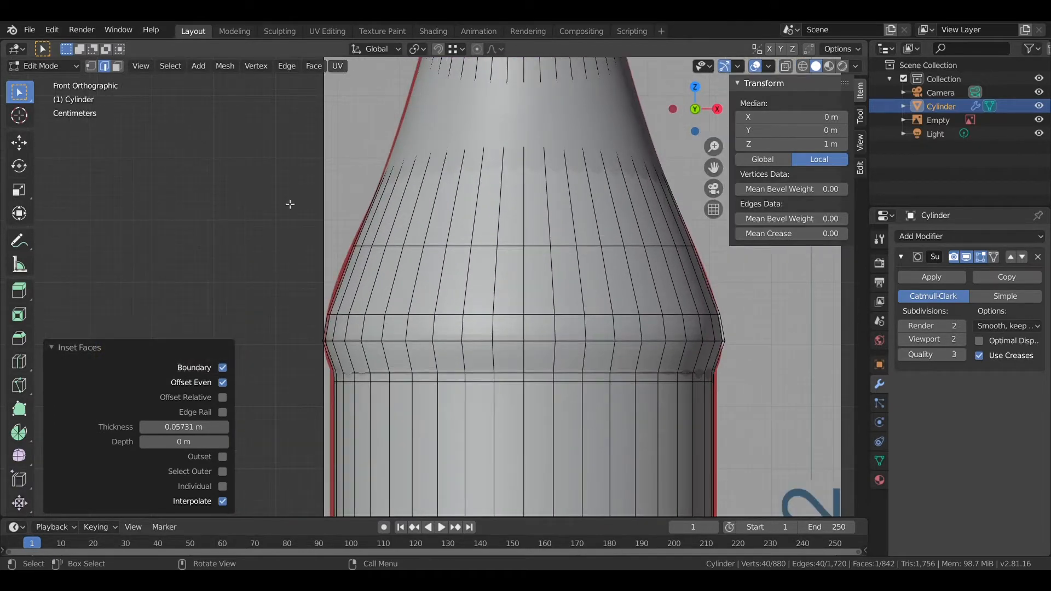
{"action": "scroll", "coordinate": [389, 397], "scroll_direction": "down", "scroll_amount": 4}
{"action": "key", "text": "alt+z"}
{"action": "middle_click_drag", "start_coordinate": [389, 398], "coordinate": [381, 428], "text": "shift"}
{"action": "scroll", "coordinate": [382, 428], "scroll_direction": "up", "scroll_amount": 1}
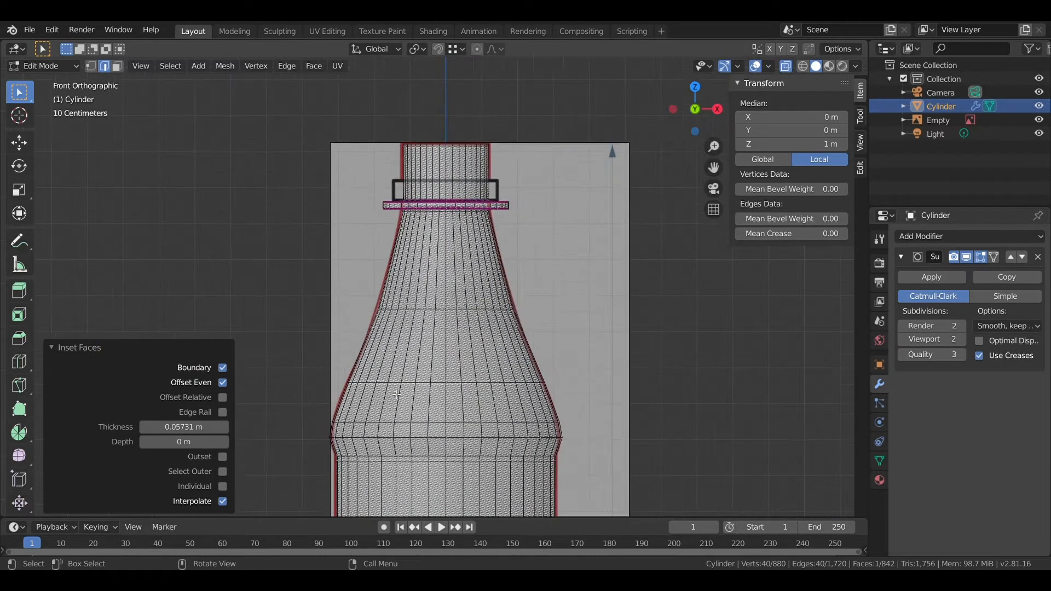
{"action": "key", "text": "b"}
{"action": "left_click_drag", "start_coordinate": [576, 426], "coordinate": [319, 217]}
{"action": "key", "text": "1"}
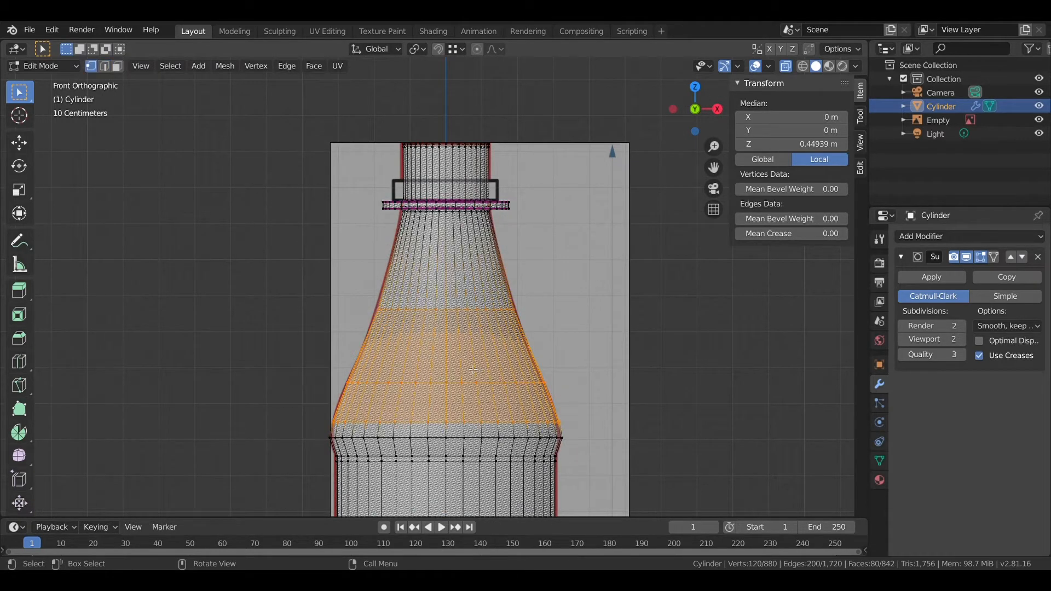
{"action": "key", "text": "alt+a"}
{"action": "scroll", "coordinate": [509, 308], "scroll_direction": "up", "scroll_amount": 1}
{"action": "key", "text": "b"}
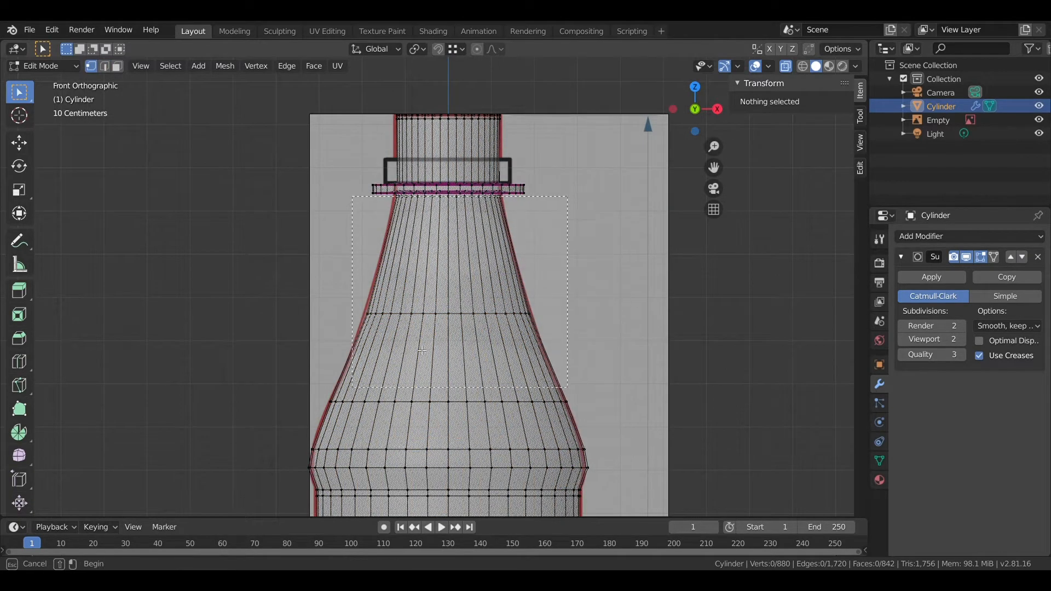
{"action": "key", "text": "Escape"}
Select the shoulder vertices from the loop below the neck ring down to just above the widest bulge, and hide everything else
{"action": "scroll", "coordinate": [457, 208], "scroll_direction": "up", "scroll_amount": 5}
{"action": "left_click", "coordinate": [484, 82], "text": "alt"}
{"action": "scroll", "coordinate": [531, 258], "scroll_direction": "down", "scroll_amount": 6}
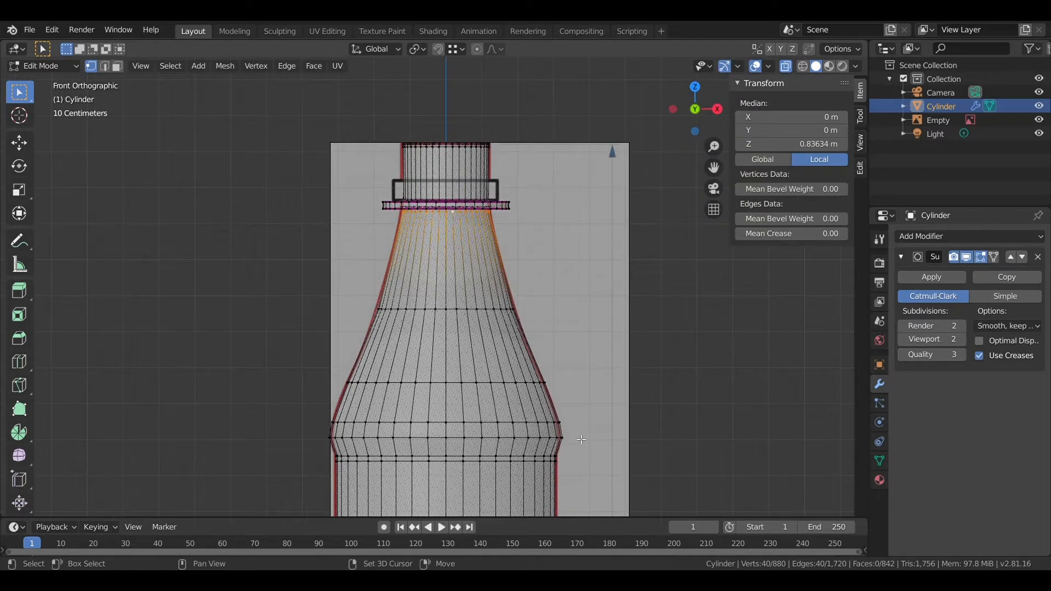
{"action": "key", "text": "b"}
{"action": "left_click_drag", "start_coordinate": [577, 427], "coordinate": [470, 390]}
{"action": "left_click_drag", "start_coordinate": [321, 322], "coordinate": [322, 322]}
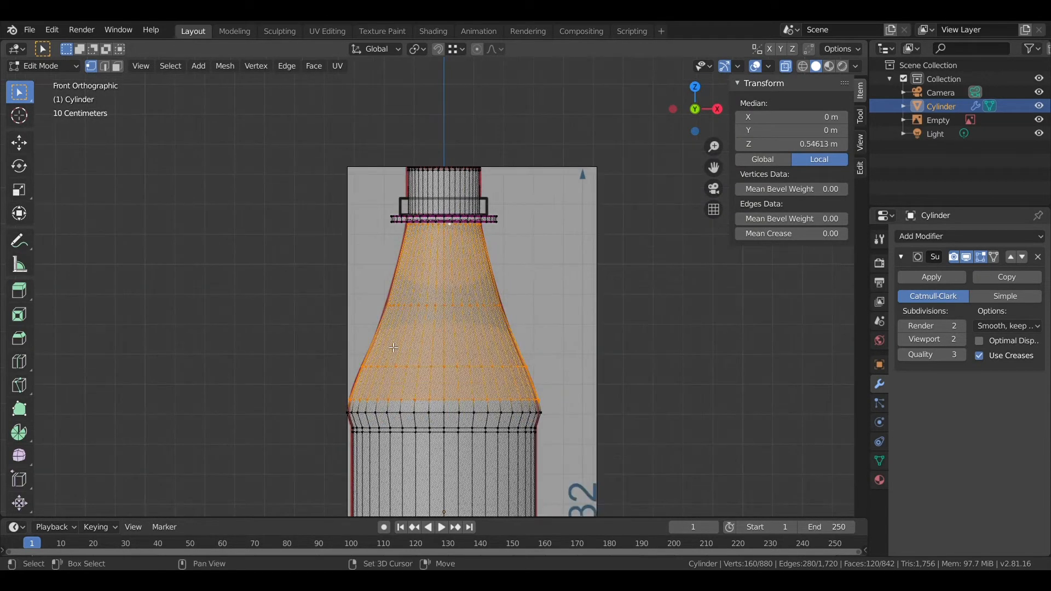
{"action": "key", "text": "shift+h"}
Show the isolated shoulder from the top in solid shading with X-ray on
{"action": "key", "text": "KP_7"}
{"action": "scroll", "coordinate": [450, 251], "scroll_direction": "up", "scroll_amount": 2}
{"action": "left_click", "coordinate": [786, 65]}
{"action": "middle_click_drag", "start_coordinate": [509, 289], "coordinate": [521, 335], "text": "shift"}
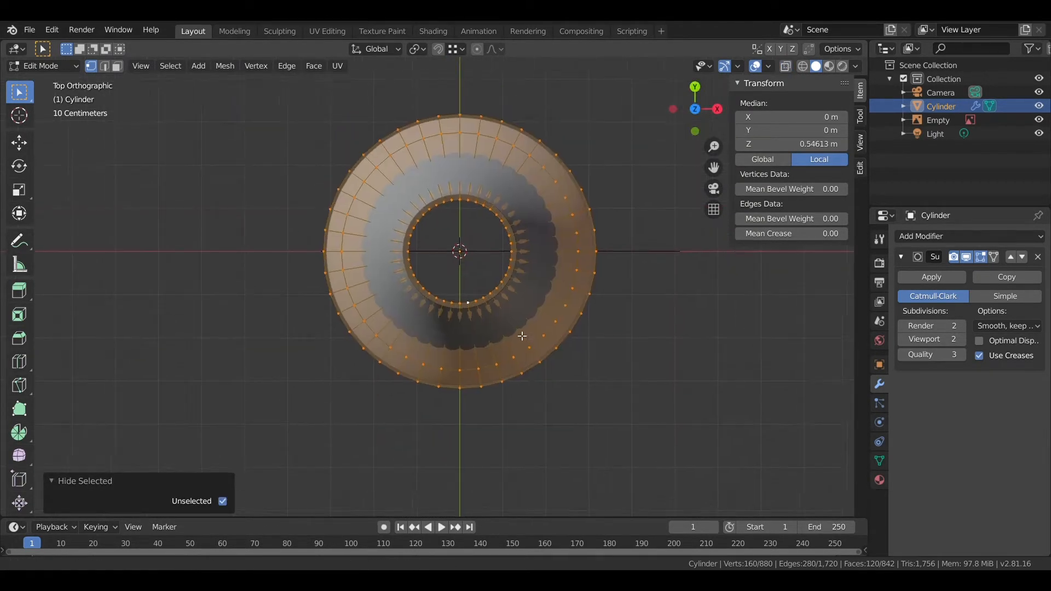
{"action": "left_click", "coordinate": [787, 65]}
{"action": "left_click", "coordinate": [802, 66]}
{"action": "left_click", "coordinate": [786, 67]}
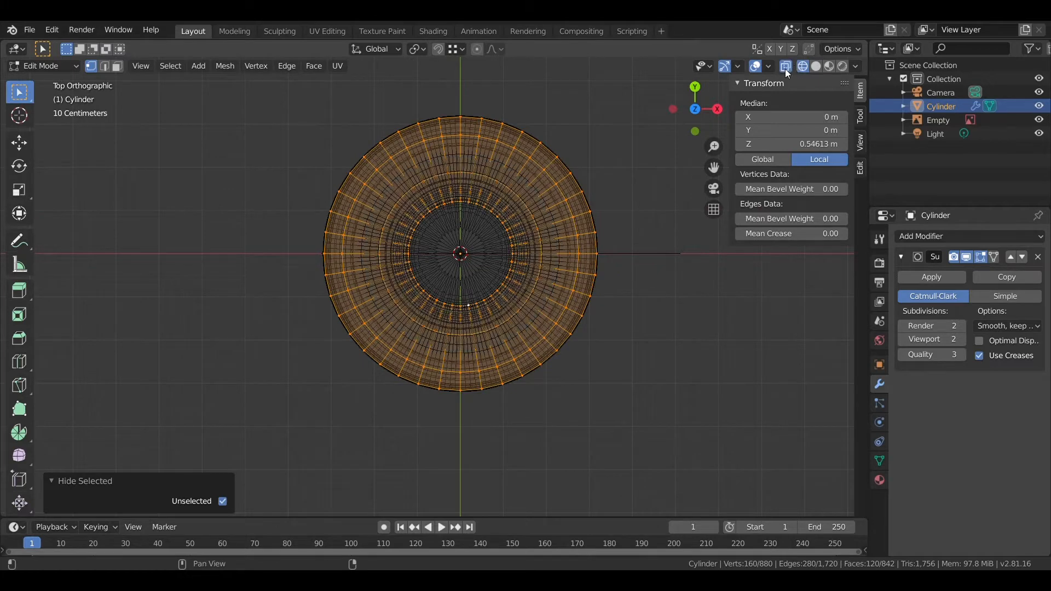
{"action": "left_click", "coordinate": [816, 67]}
{"action": "scroll", "coordinate": [471, 343], "scroll_direction": "up", "scroll_amount": 1}
{"action": "scroll", "coordinate": [457, 379], "scroll_direction": "up", "scroll_amount": 1}
Select ten evenly spaced radial edge lines around the shoulder, every fourth one, and scale them inward to 0.949 in X and Y only
{"action": "left_click", "coordinate": [475, 392], "text": "alt"}
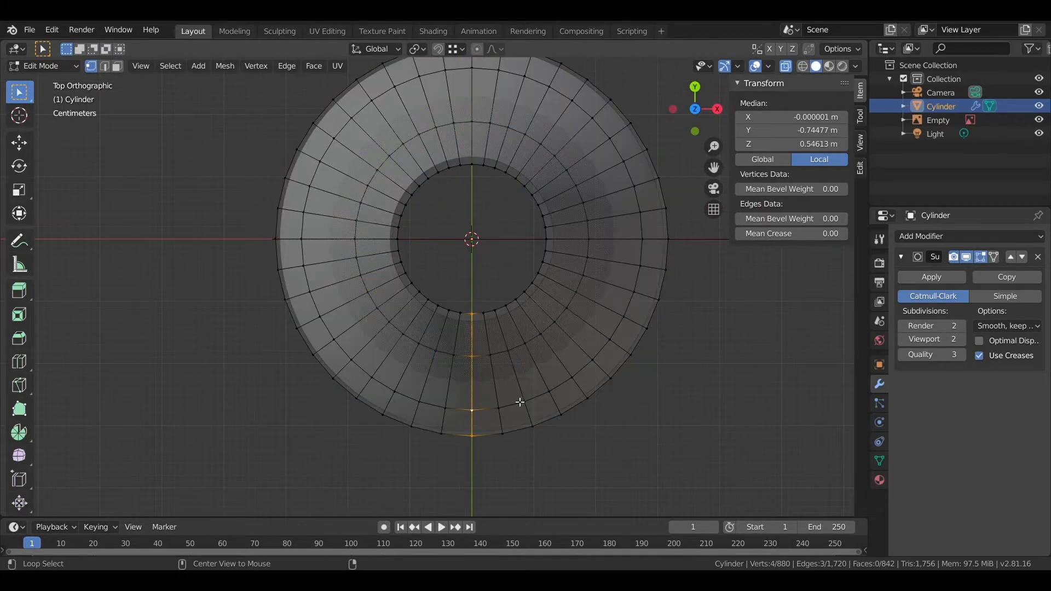
{"action": "left_click", "coordinate": [564, 364], "text": "alt+shift"}
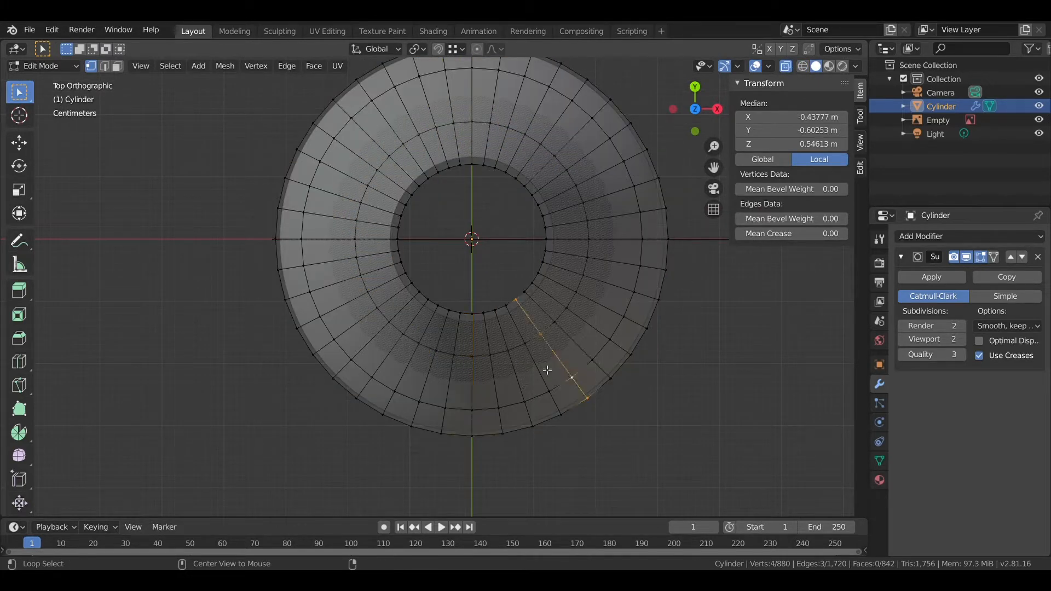
{"action": "left_click", "coordinate": [609, 288], "text": "alt+shift"}
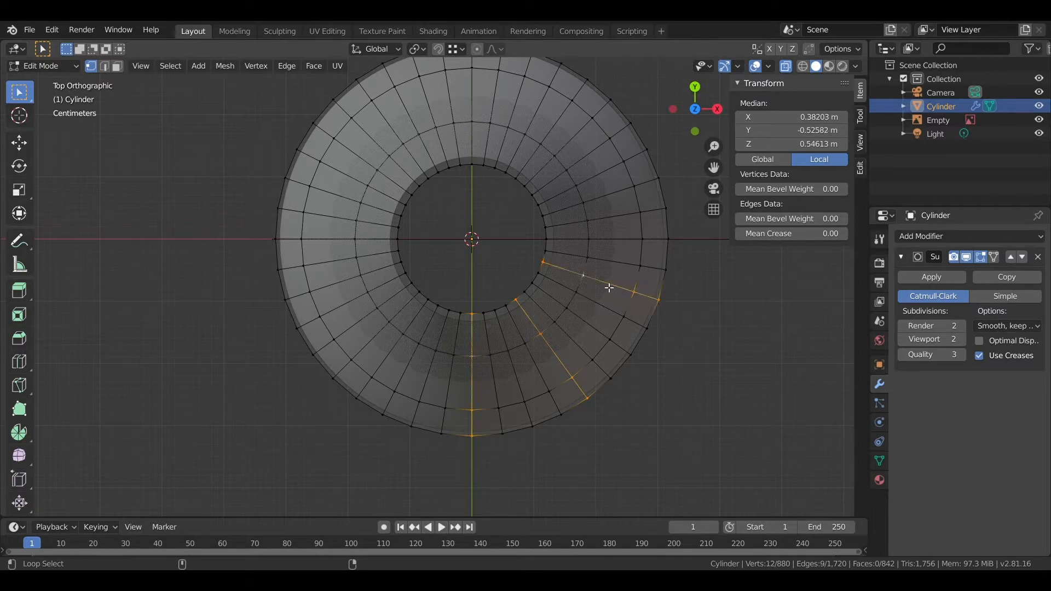
{"action": "left_click", "coordinate": [607, 201], "text": "alt+shift"}
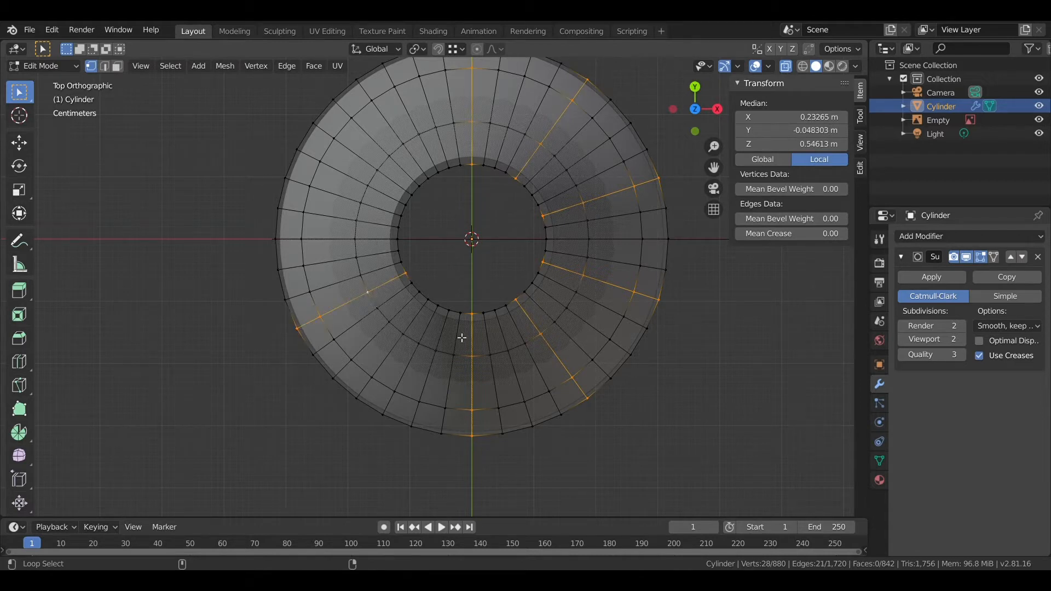
{"action": "left_click", "coordinate": [393, 354], "text": "alt+shift"}
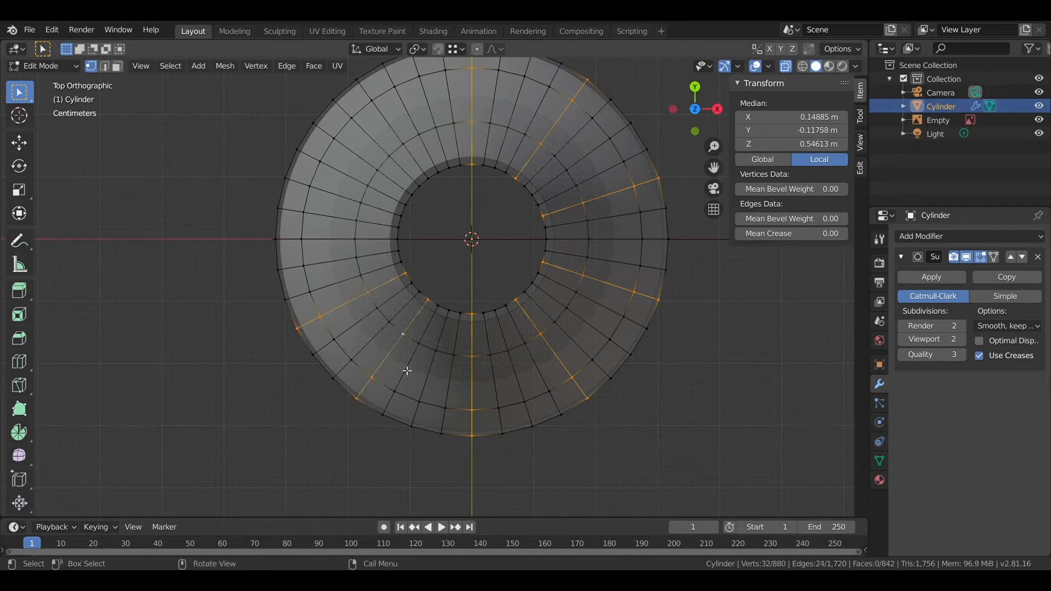
{"action": "left_click", "coordinate": [351, 313], "text": "alt+shift"}
{"action": "left_click", "coordinate": [345, 284], "text": "alt+shift"}
{"action": "left_click", "coordinate": [334, 197], "text": "alt+shift"}
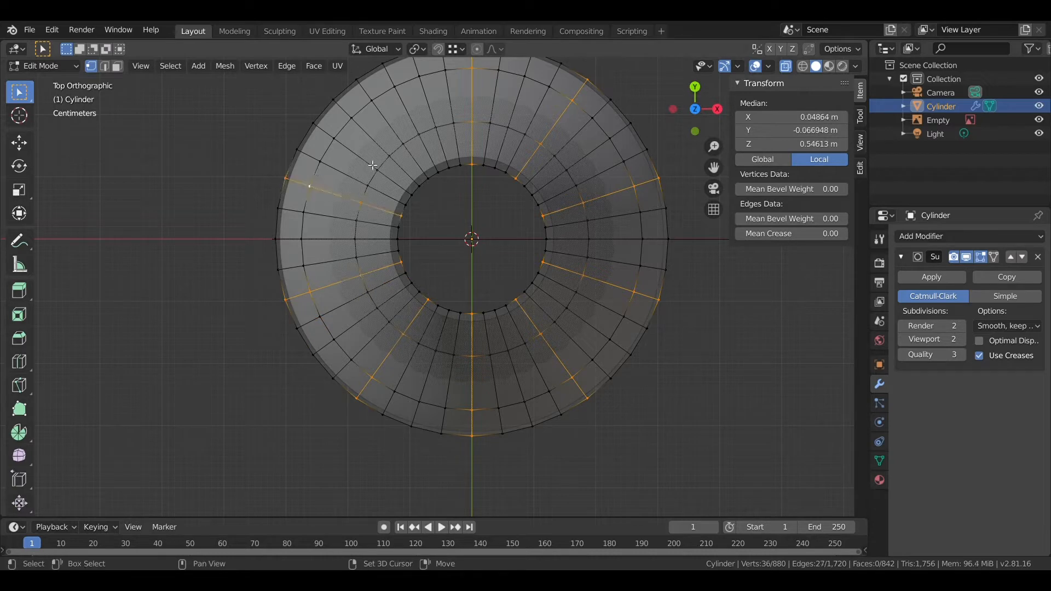
{"action": "left_click", "coordinate": [397, 135], "text": "alt+shift"}
{"action": "scroll", "coordinate": [397, 134], "scroll_direction": "down", "scroll_amount": 1}
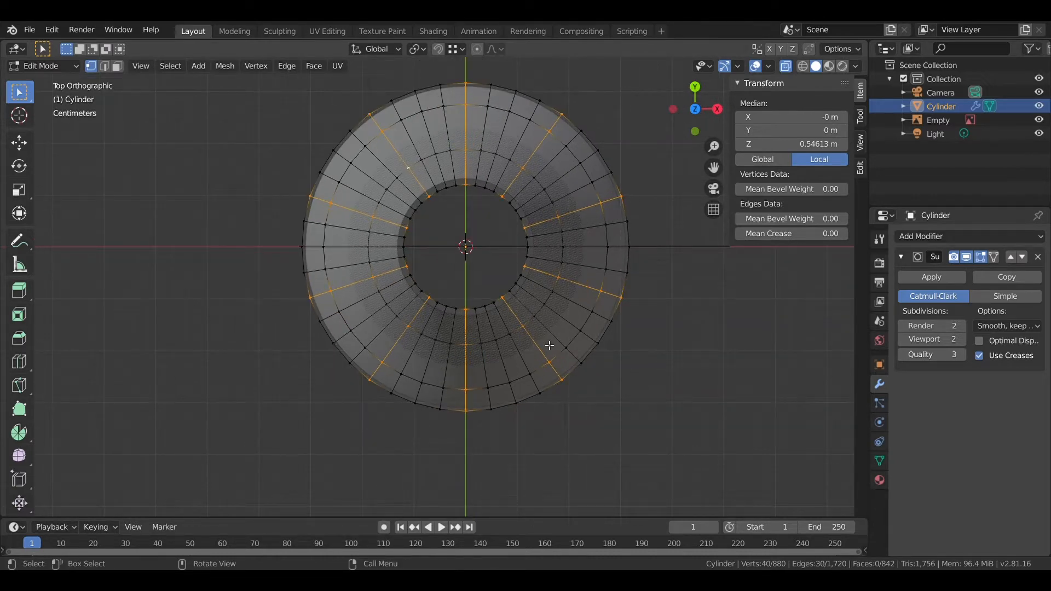
{"action": "scroll", "coordinate": [525, 390], "scroll_direction": "up", "scroll_amount": 1}
{"action": "key", "text": "s"}
{"action": "key", "text": "shift+z"}
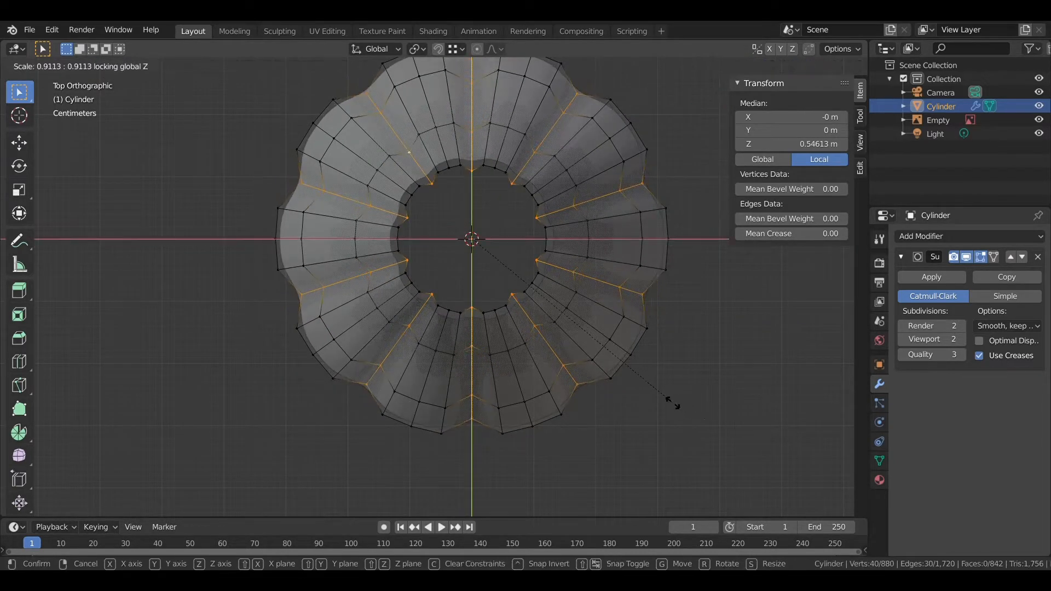
{"action": "left_click", "coordinate": [685, 406]}
Select the ten radial edge lines midway between the shoulder grooves and scale them to about 0.983 in X and Y only
{"action": "scroll", "coordinate": [592, 397], "scroll_direction": "up", "scroll_amount": 1}
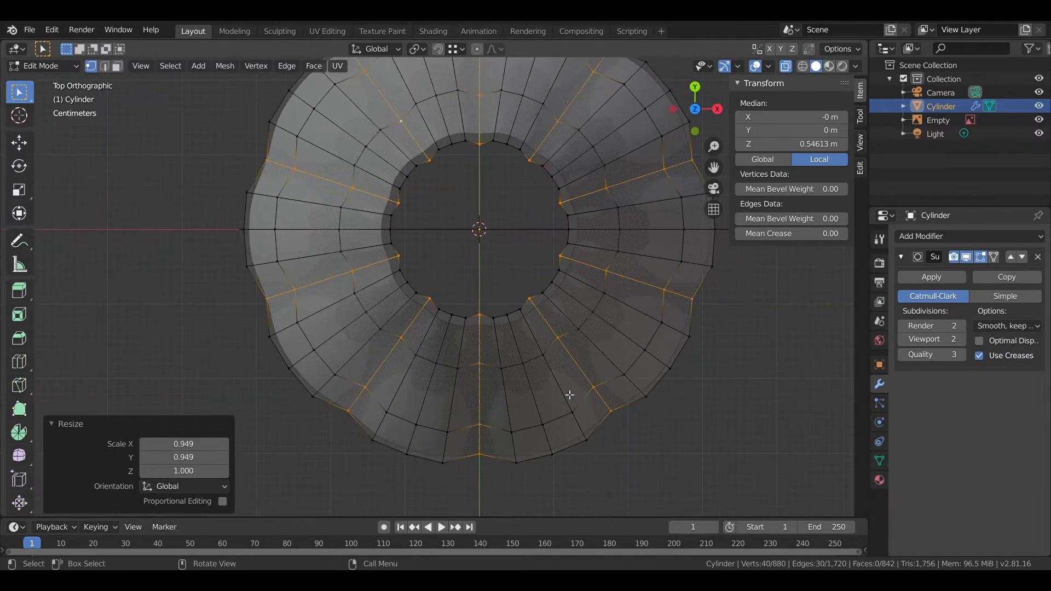
{"action": "left_click", "coordinate": [347, 334], "text": "alt"}
{"action": "left_click", "coordinate": [545, 410], "text": "alt+shift"}
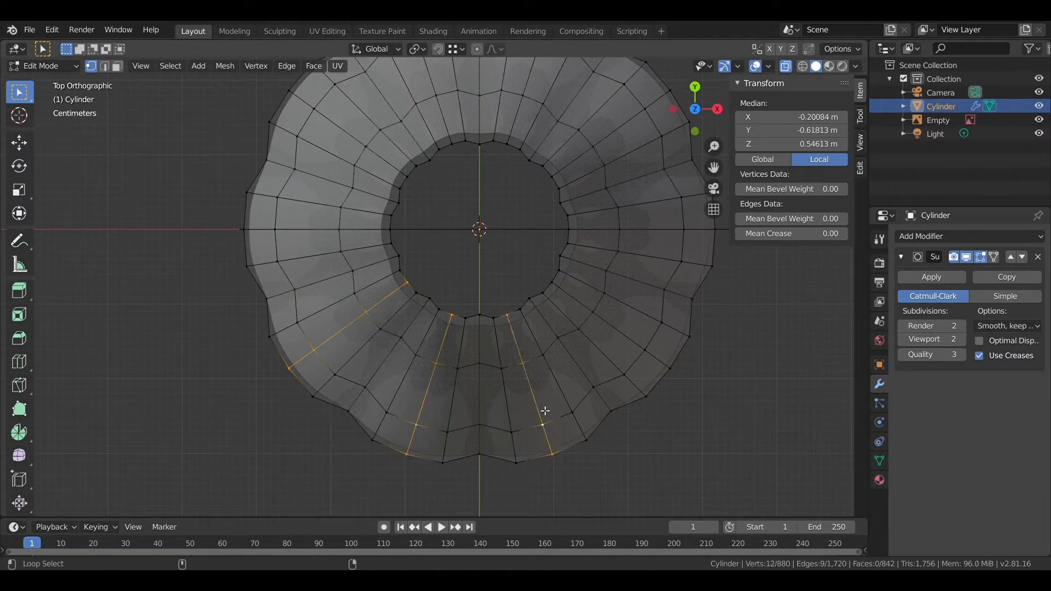
{"action": "left_click", "coordinate": [630, 344], "text": "alt+shift"}
{"action": "left_click", "coordinate": [663, 234], "text": "alt+shift"}
{"action": "scroll", "coordinate": [602, 241], "scroll_direction": "down", "scroll_amount": 1}
{"action": "left_click", "coordinate": [316, 238], "text": "alt+shift"}
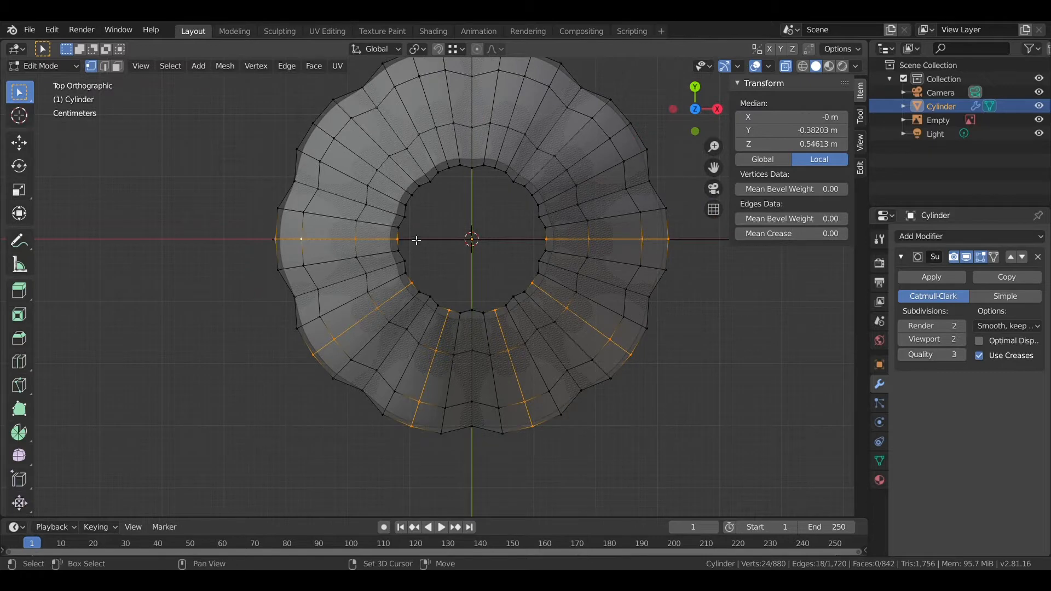
{"action": "middle_click_drag", "start_coordinate": [415, 240], "coordinate": [425, 314], "text": "shift"}
{"action": "left_click", "coordinate": [366, 226], "text": "alt+shift"}
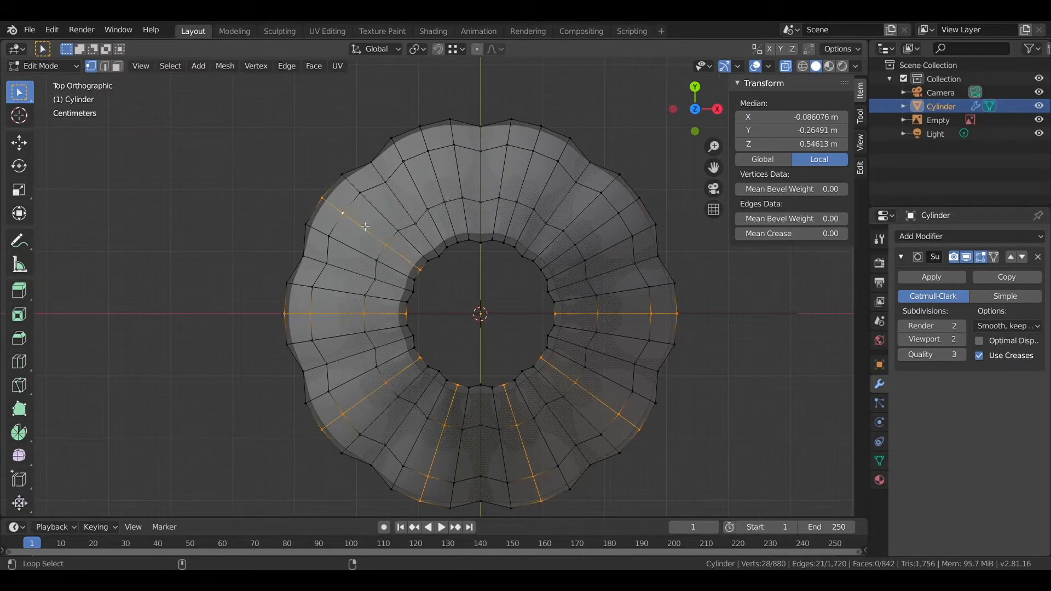
{"action": "left_click", "coordinate": [607, 223], "text": "alt+shift"}
{"action": "key", "text": "s"}
{"action": "key", "text": "shift+z"}
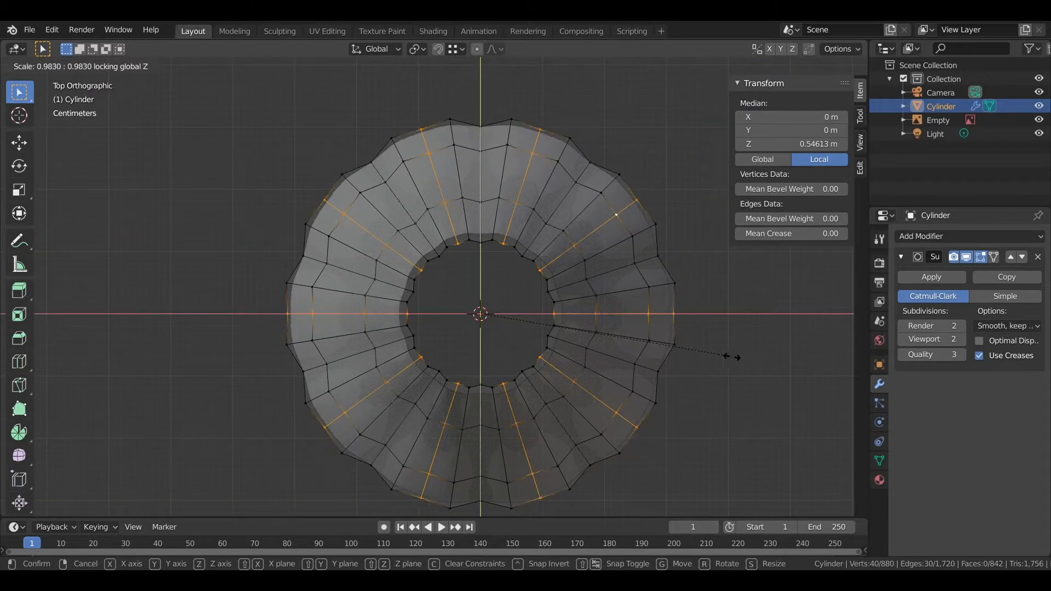
{"action": "left_click", "coordinate": [735, 357]}
Reveal the bottle's hidden geometry and return to Object Mode
{"action": "middle_click_drag", "start_coordinate": [673, 352], "coordinate": [643, 345]}
{"action": "key", "text": "Tab"}
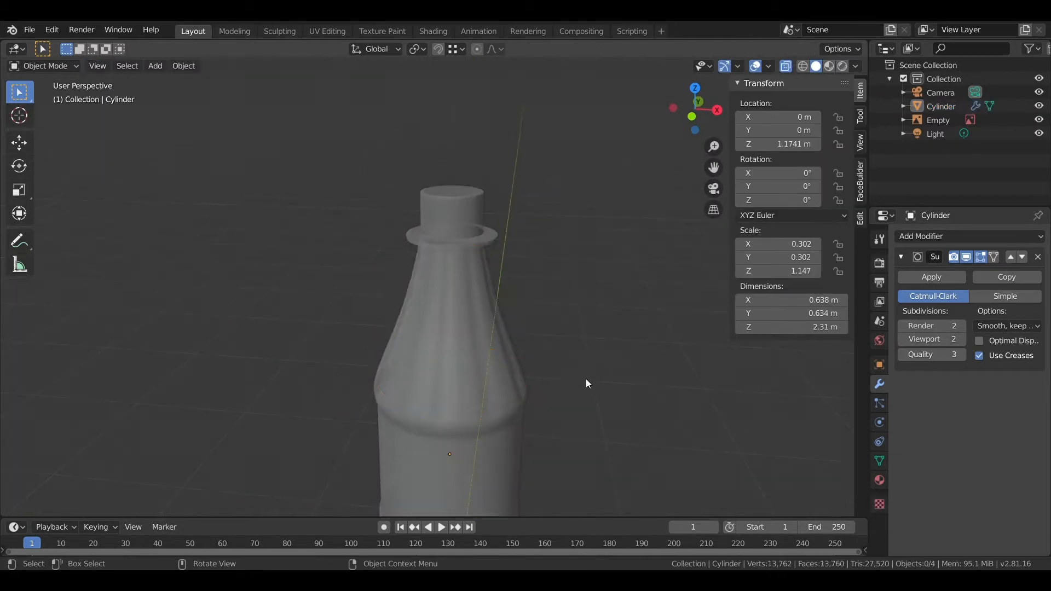
{"action": "left_click", "coordinate": [488, 369]}
{"action": "key", "text": "Tab"}
{"action": "key", "text": "Tab"}
{"action": "key", "text": "Tab"}
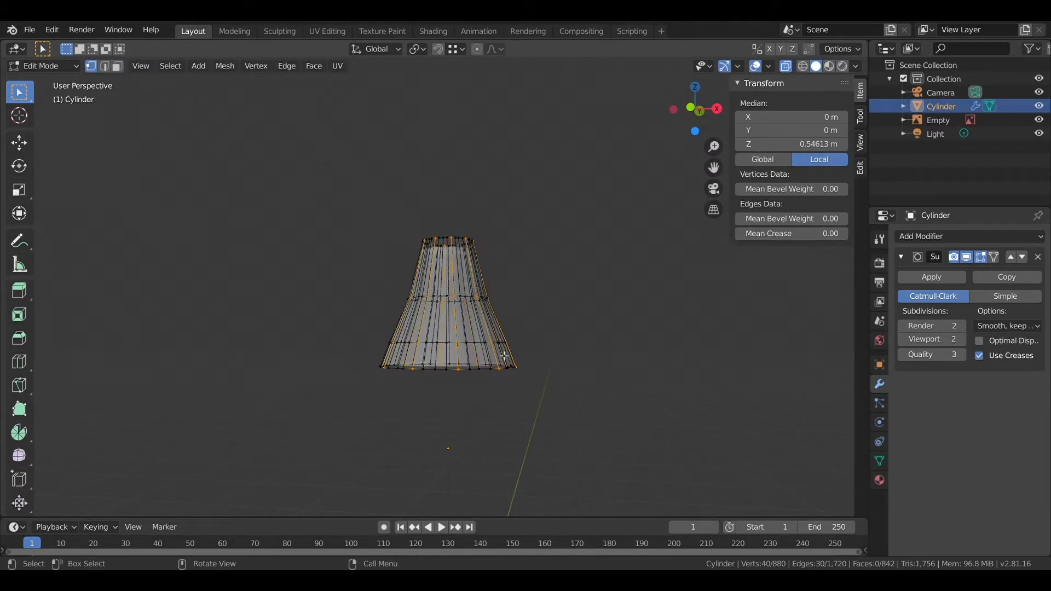
{"action": "key", "text": "alt+h"}
{"action": "key", "text": "Tab"}
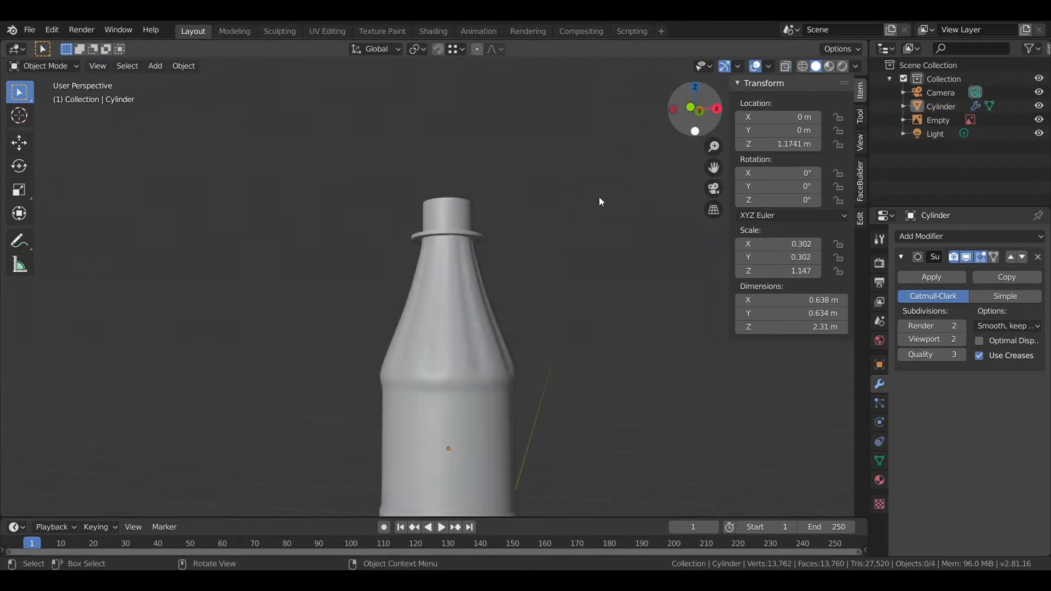
Select the bottle and apply Shade Smooth to it
{"action": "right_click", "coordinate": [439, 331]}
{"action": "left_click", "coordinate": [439, 330]}
{"action": "scroll", "coordinate": [458, 351], "scroll_direction": "up", "scroll_amount": 2}
{"action": "right_click", "coordinate": [462, 356]}
{"action": "left_click", "coordinate": [465, 336]}
{"action": "mouse_move", "coordinate": [495, 365]}
{"action": "middle_mouse_down"}
{"action": "mouse_move", "coordinate": [511, 360]}
{"action": "mouse_move", "coordinate": [505, 383]}
{"action": "middle_mouse_up"}
{"action": "scroll", "coordinate": [472, 406], "scroll_direction": "up", "scroll_amount": 4}
{"action": "left_click", "coordinate": [498, 378]}
{"action": "right_click", "coordinate": [491, 376]}
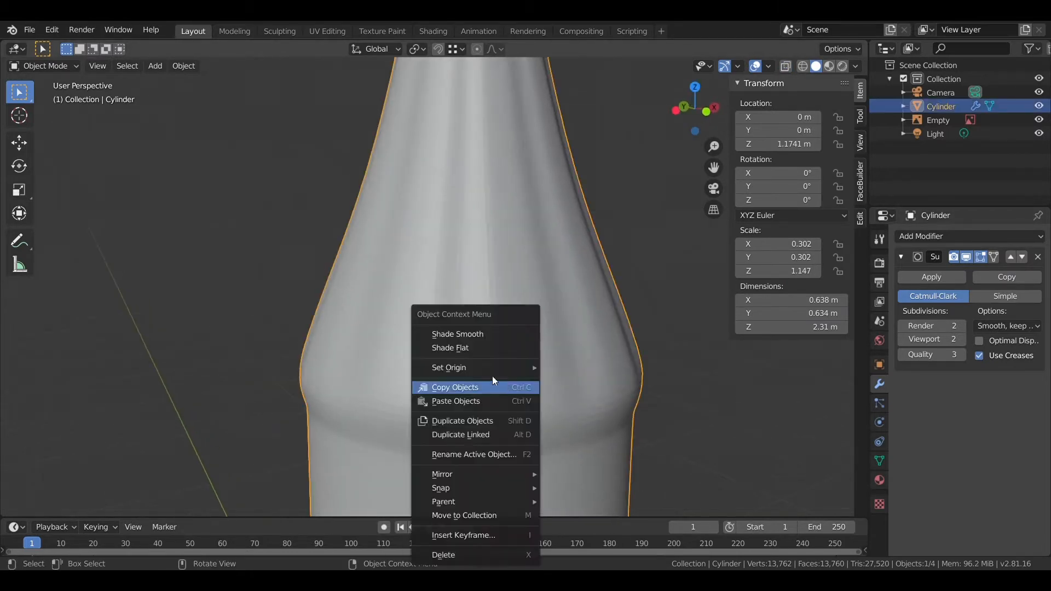
{"action": "left_click", "coordinate": [488, 337]}
Turn on X-ray in the front view of the lower body and clear the vertex selection
{"action": "scroll", "coordinate": [483, 341], "scroll_direction": "down", "scroll_amount": 7}
{"action": "middle_click_drag", "start_coordinate": [447, 416], "coordinate": [462, 386], "text": "shift"}
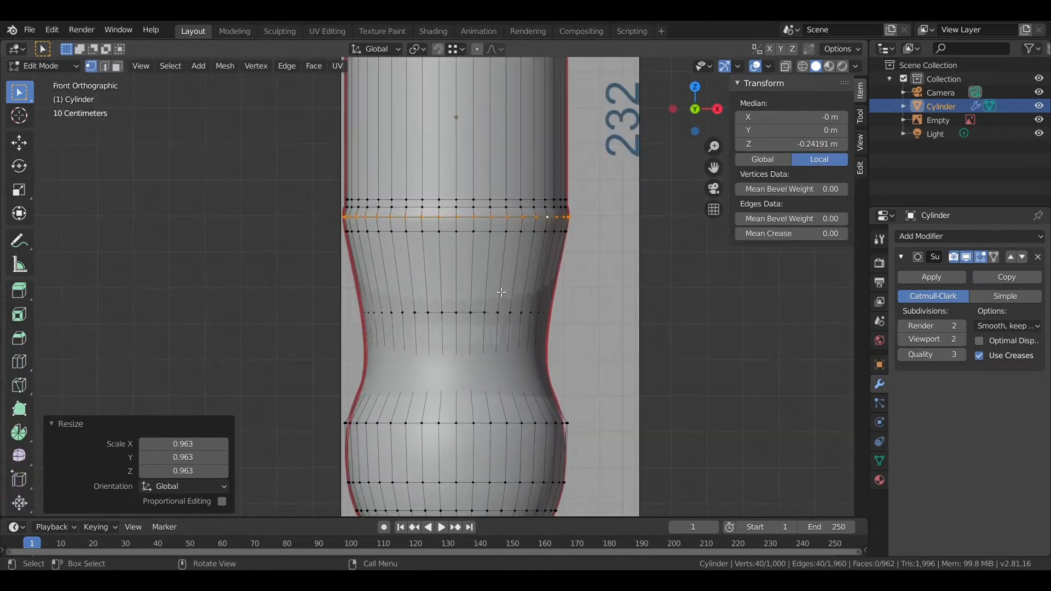
{"action": "scroll", "coordinate": [501, 293], "scroll_direction": "down", "scroll_amount": 2}
{"action": "left_click_drag", "start_coordinate": [530, 432], "coordinate": [336, 243]}
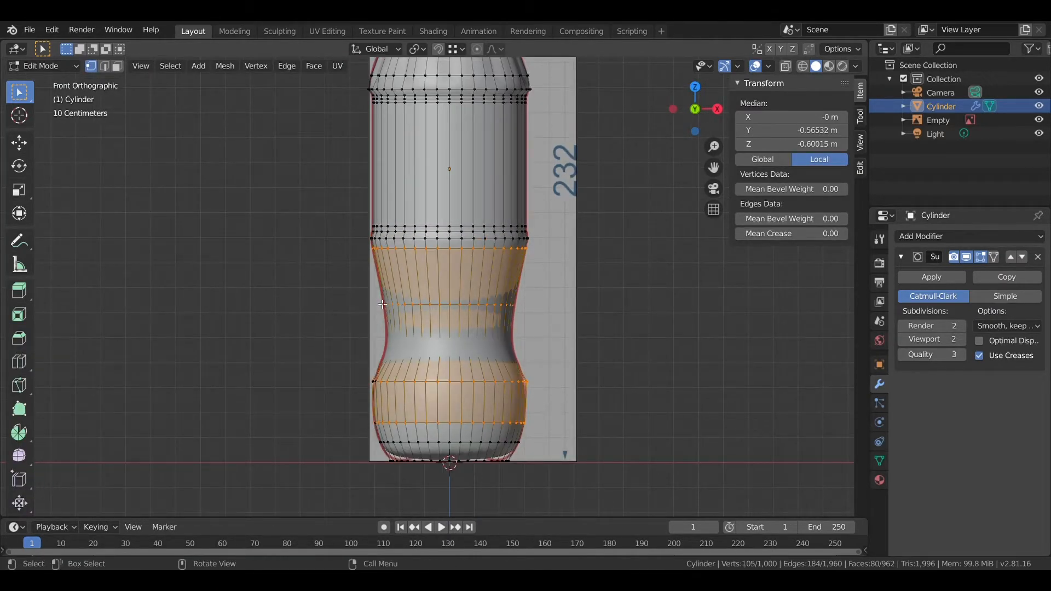
{"action": "scroll", "coordinate": [383, 305], "scroll_direction": "up", "scroll_amount": 1}
{"action": "key", "text": "alt+z"}
{"action": "key", "text": "alt+a"}
{"action": "left_click_drag", "start_coordinate": [549, 465], "coordinate": [319, 240]}
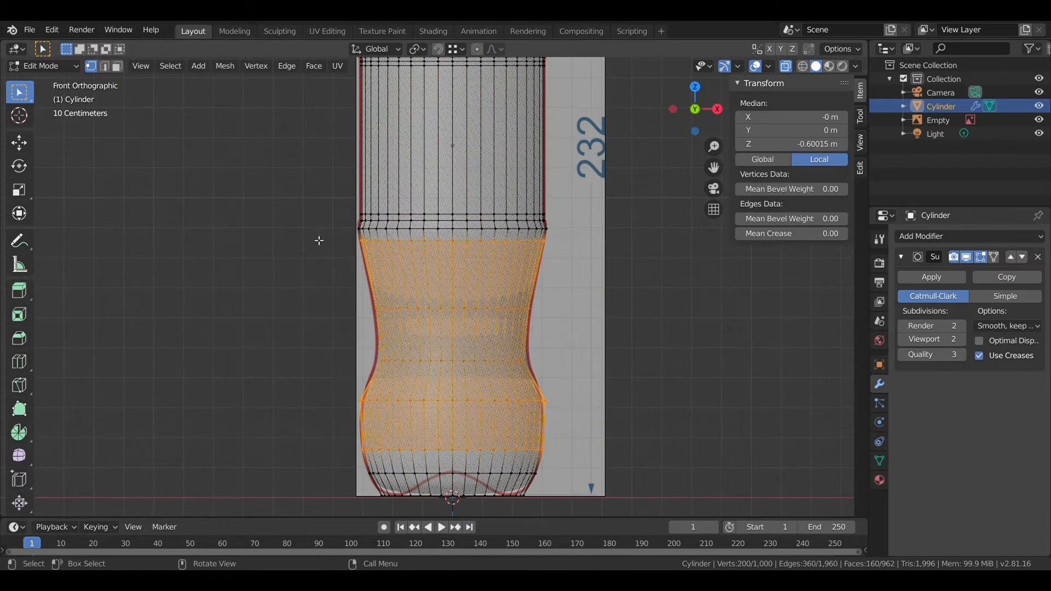
{"action": "key", "text": "shift+h"}
{"action": "left_click", "coordinate": [696, 87]}
{"action": "scroll", "coordinate": [511, 253], "scroll_direction": "up", "scroll_amount": 4}
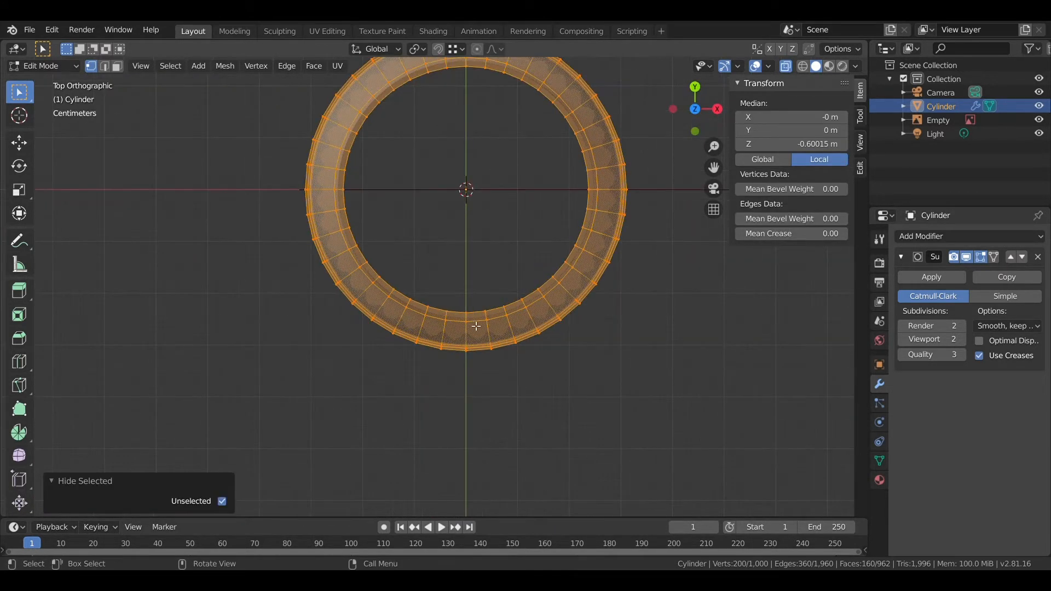
{"action": "scroll", "coordinate": [476, 326], "scroll_direction": "down", "scroll_amount": 3}
{"action": "middle_click_drag", "start_coordinate": [568, 292], "coordinate": [566, 240]}
{"action": "key", "text": "alt+h"}
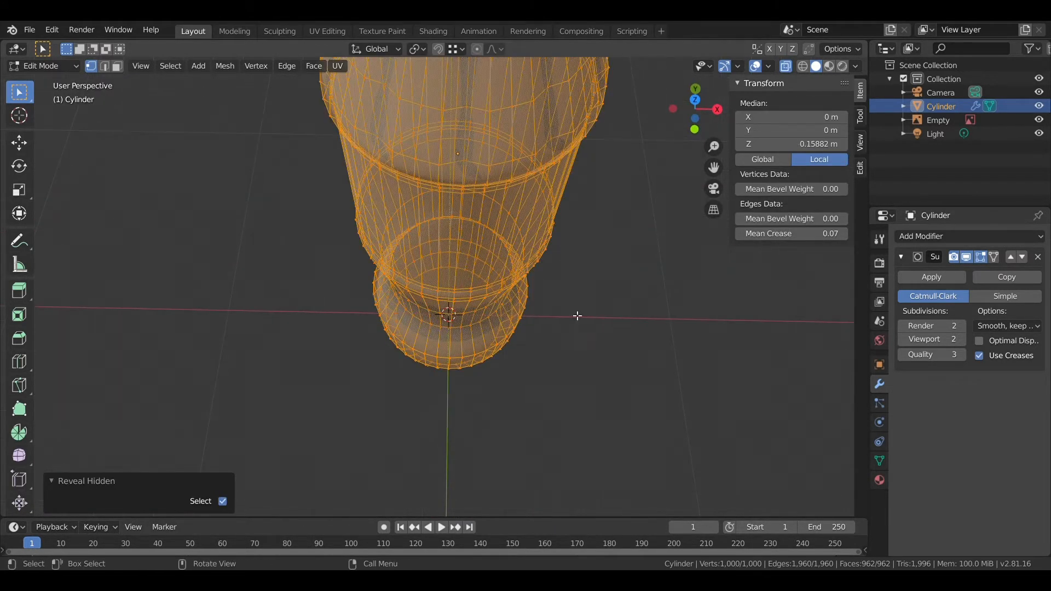
Examine the whole bottle's mesh from the top and at an angle to compare its radial edges
{"action": "middle_click_drag", "start_coordinate": [577, 314], "coordinate": [575, 273]}
{"action": "scroll", "coordinate": [574, 274], "scroll_direction": "down", "scroll_amount": 1}
{"action": "left_click", "coordinate": [694, 90]}
{"action": "scroll", "coordinate": [500, 273], "scroll_direction": "up", "scroll_amount": 3}
{"action": "scroll", "coordinate": [553, 330], "scroll_direction": "up", "scroll_amount": 1}
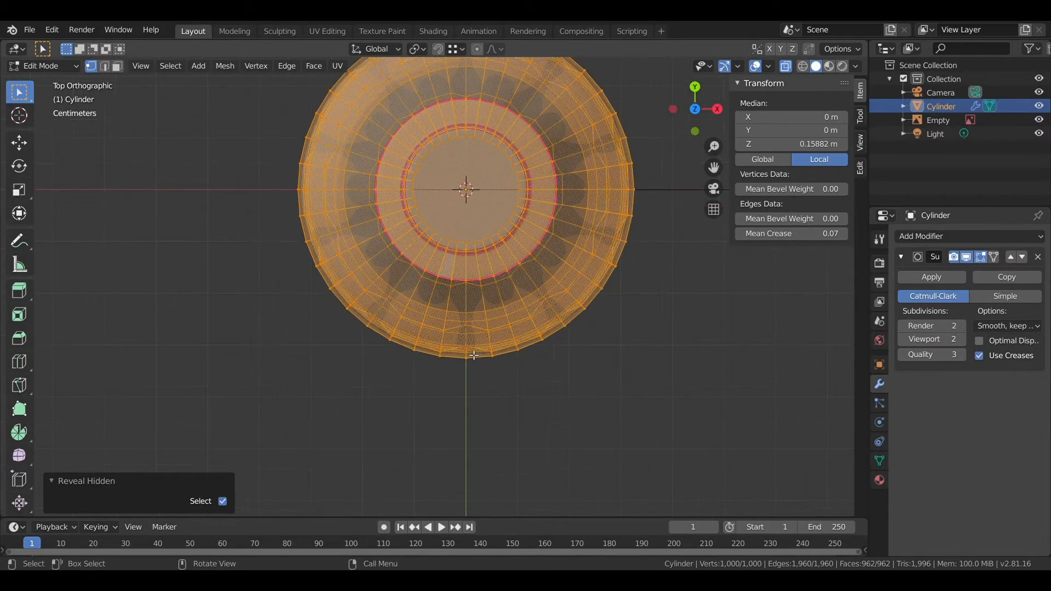
{"action": "middle_click_drag", "start_coordinate": [551, 330], "coordinate": [545, 288]}
{"action": "scroll", "coordinate": [537, 331], "scroll_direction": "down", "scroll_amount": 4}
{"action": "scroll", "coordinate": [672, 220], "scroll_direction": "down", "scroll_amount": 2}
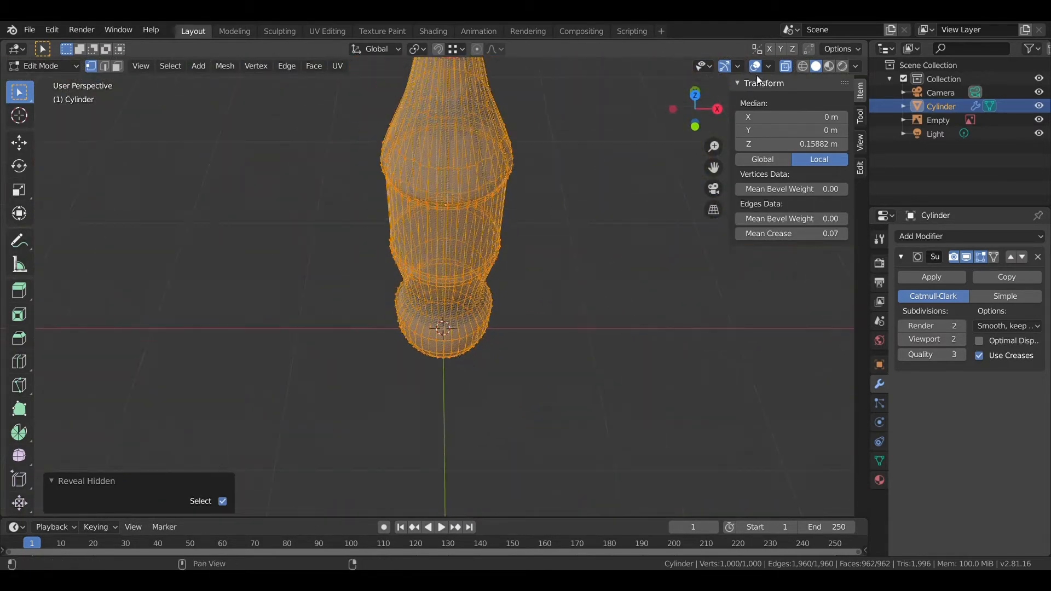
In the front view, select the waist vertices from just below the lower ridge down through the bottom bulge, and hide everything else
{"action": "left_click", "coordinate": [695, 123]}
{"action": "left_click", "coordinate": [694, 88]}
{"action": "middle_click_drag", "start_coordinate": [514, 263], "coordinate": [524, 292], "text": "shift"}
{"action": "scroll", "coordinate": [524, 292], "scroll_direction": "up", "scroll_amount": 2}
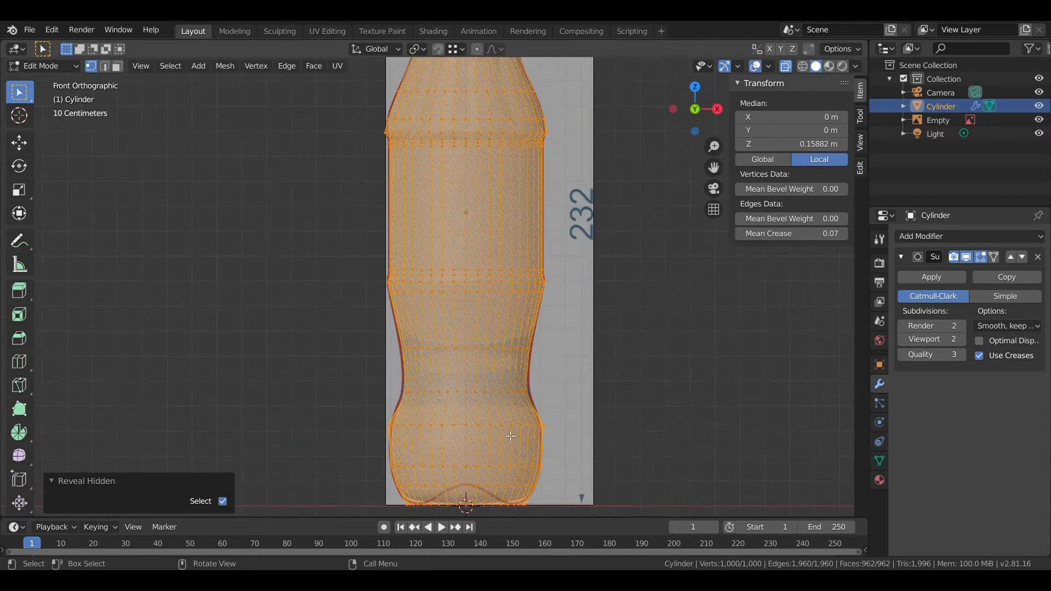
{"action": "left_click_drag", "start_coordinate": [558, 472], "coordinate": [339, 291]}
{"action": "key", "text": "shift+h"}
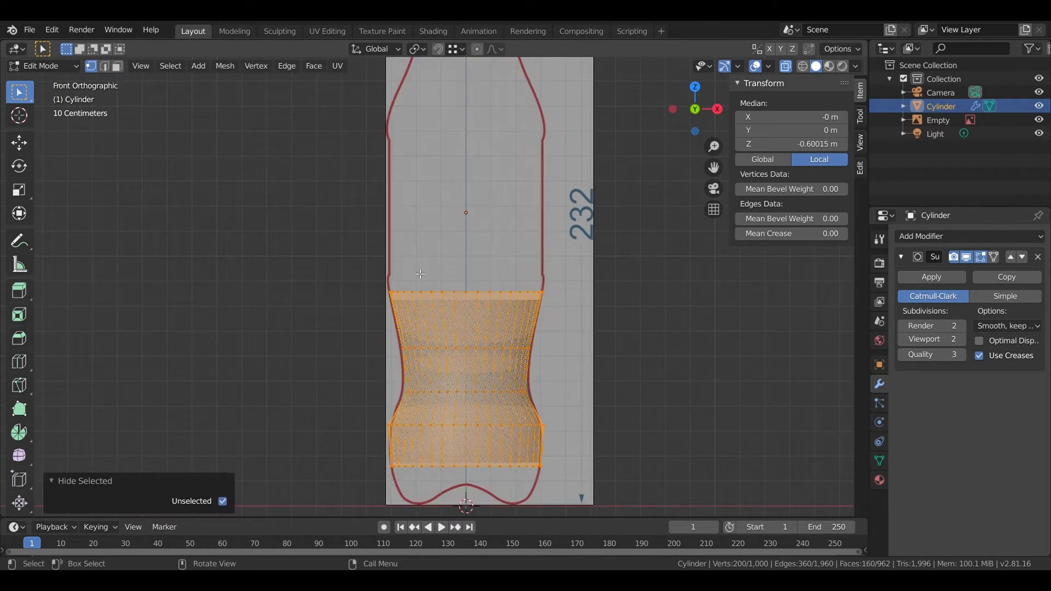
From the top, select ten evenly spaced radial edge lines around the waist section and scale them inward to 0.946 in X and Y only
{"action": "left_click", "coordinate": [695, 87]}
{"action": "left_click", "coordinate": [494, 328], "text": "alt"}
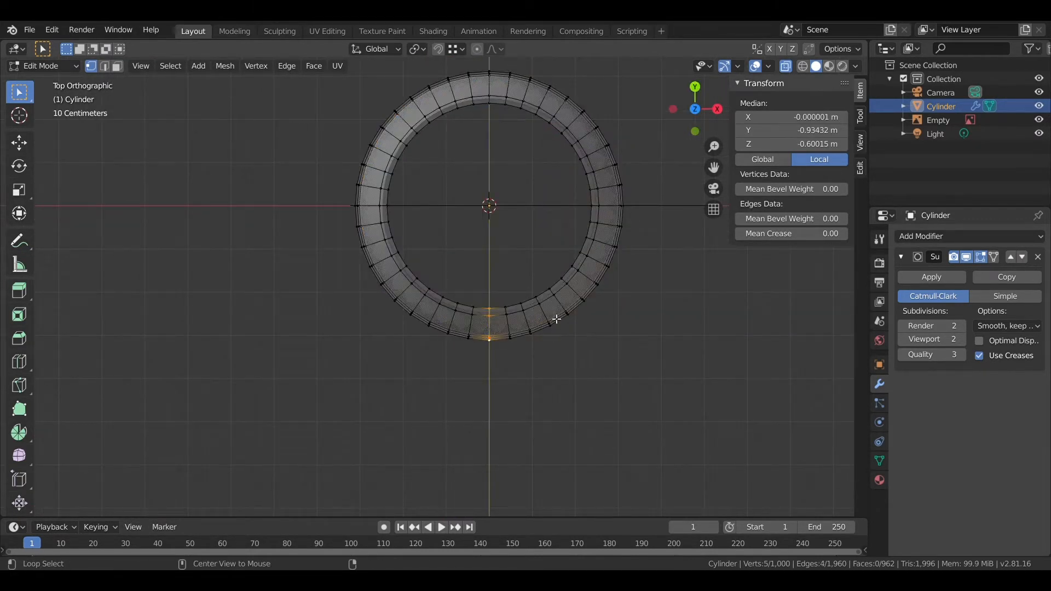
{"action": "left_click", "coordinate": [565, 300], "text": "alt+shift"}
{"action": "left_click", "coordinate": [601, 251], "text": "alt+shift"}
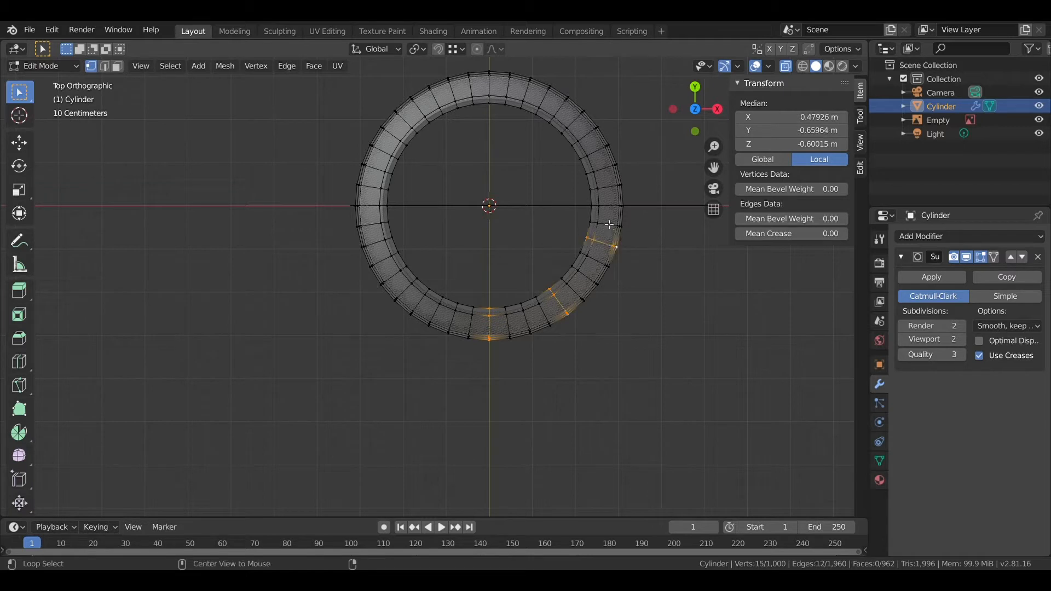
{"action": "left_click", "coordinate": [606, 163], "text": "alt+shift"}
{"action": "left_click", "coordinate": [582, 127], "text": "alt+shift"}
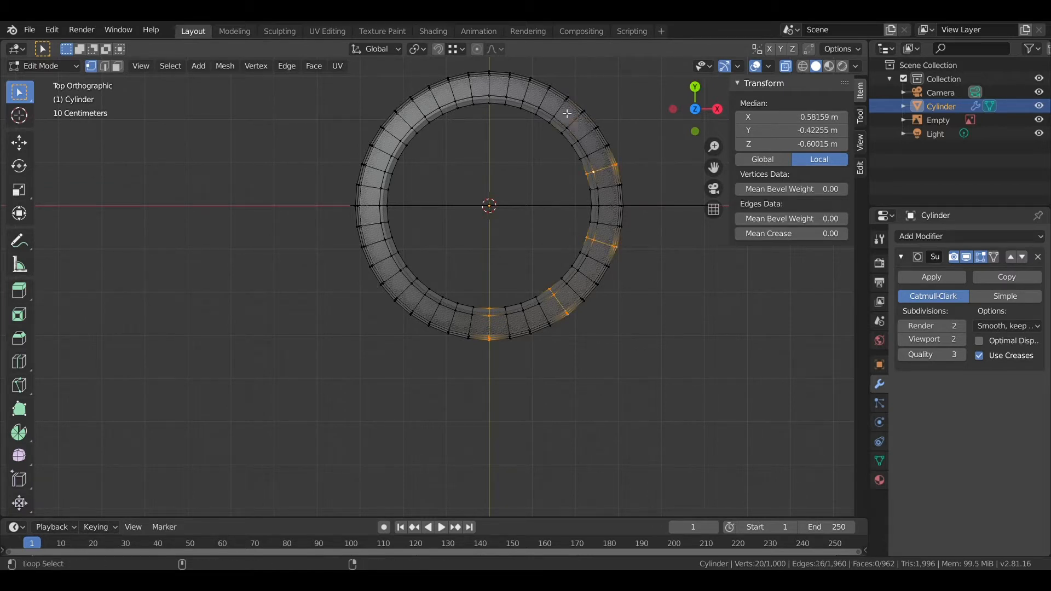
{"action": "left_click", "coordinate": [420, 109], "text": "alt+shift"}
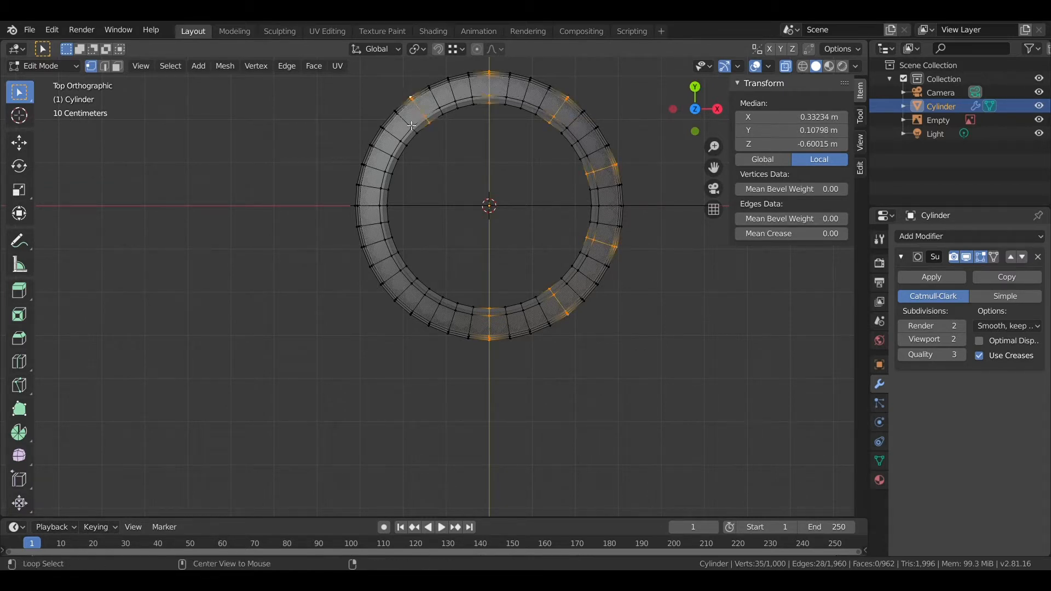
{"action": "left_click", "coordinate": [376, 169], "text": "alt+shift"}
{"action": "left_click", "coordinate": [384, 242], "text": "alt+shift"}
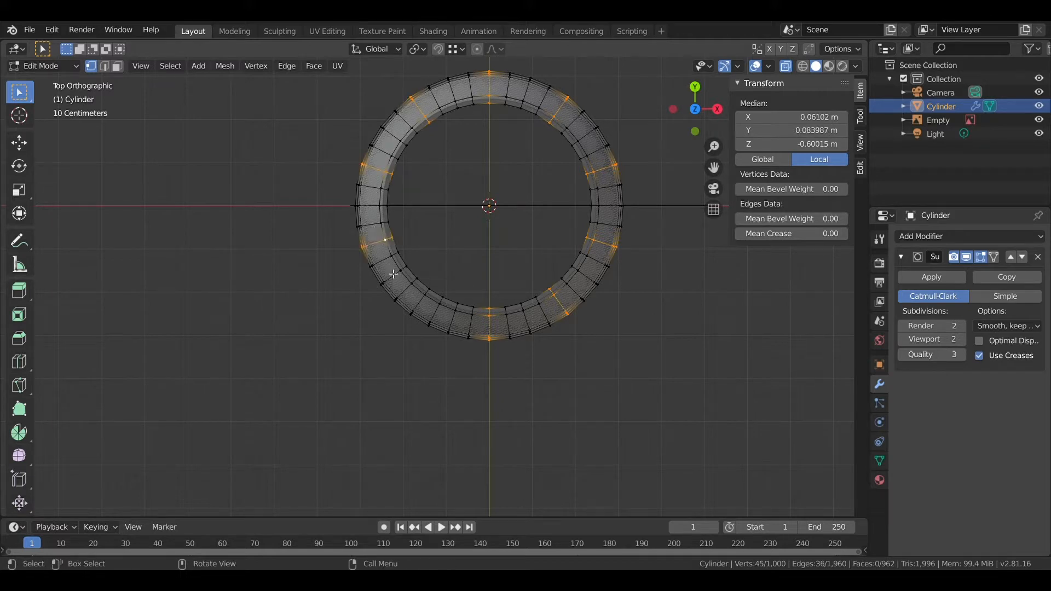
{"action": "left_click", "coordinate": [413, 293], "text": "alt+shift"}
{"action": "key", "text": "KP_Decimal"}
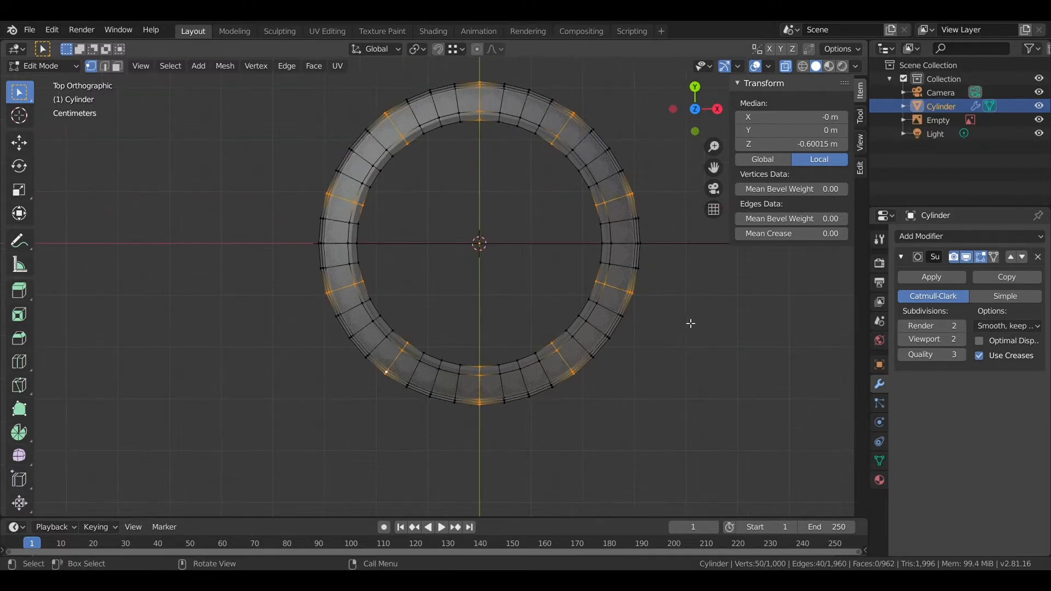
{"action": "key", "text": "s"}
{"action": "key", "text": "shift+z"}
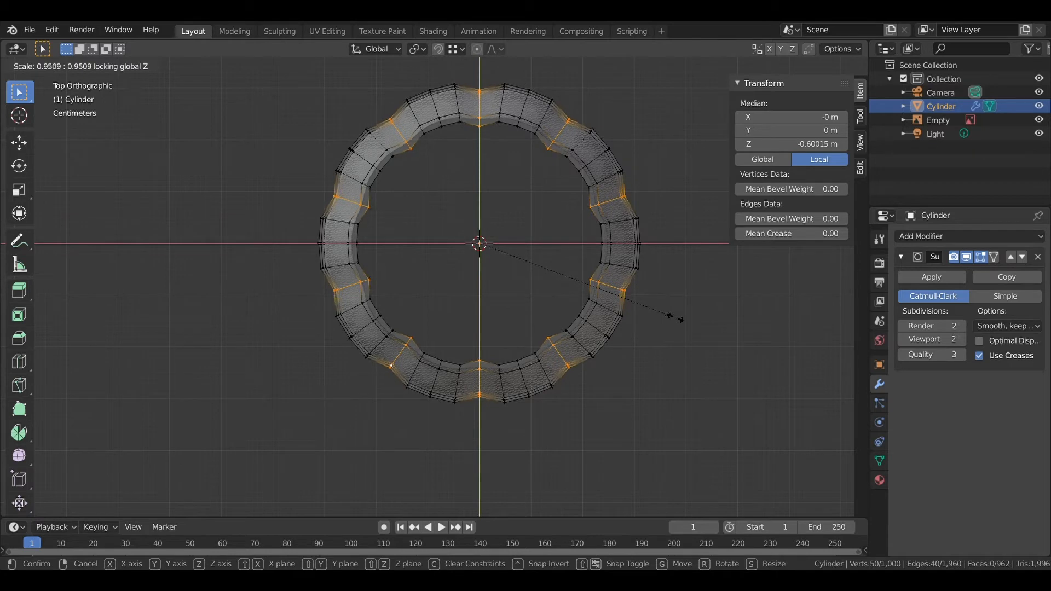
{"action": "left_click", "coordinate": [674, 318]}
Select the ten radial edge lines midway between the waist grooves and scale them in X and Y only
{"action": "scroll", "coordinate": [432, 286], "scroll_direction": "up", "scroll_amount": 1}
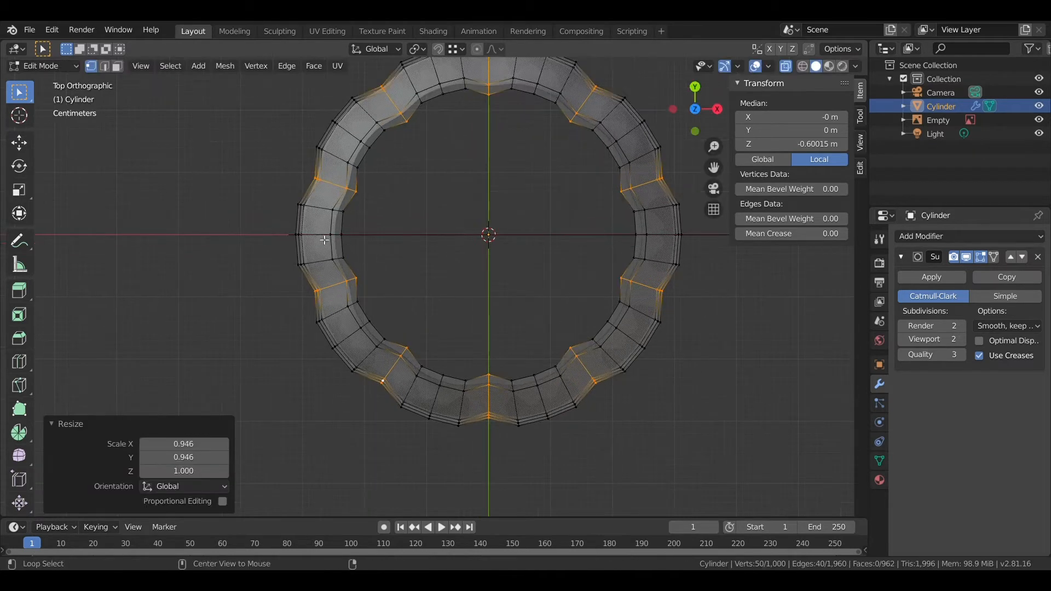
{"action": "left_click", "coordinate": [337, 238], "text": "alt"}
{"action": "left_click", "coordinate": [349, 336], "text": "alt+shift"}
{"action": "left_click", "coordinate": [438, 405], "text": "alt+shift"}
{"action": "left_click", "coordinate": [547, 406], "text": "alt+shift"}
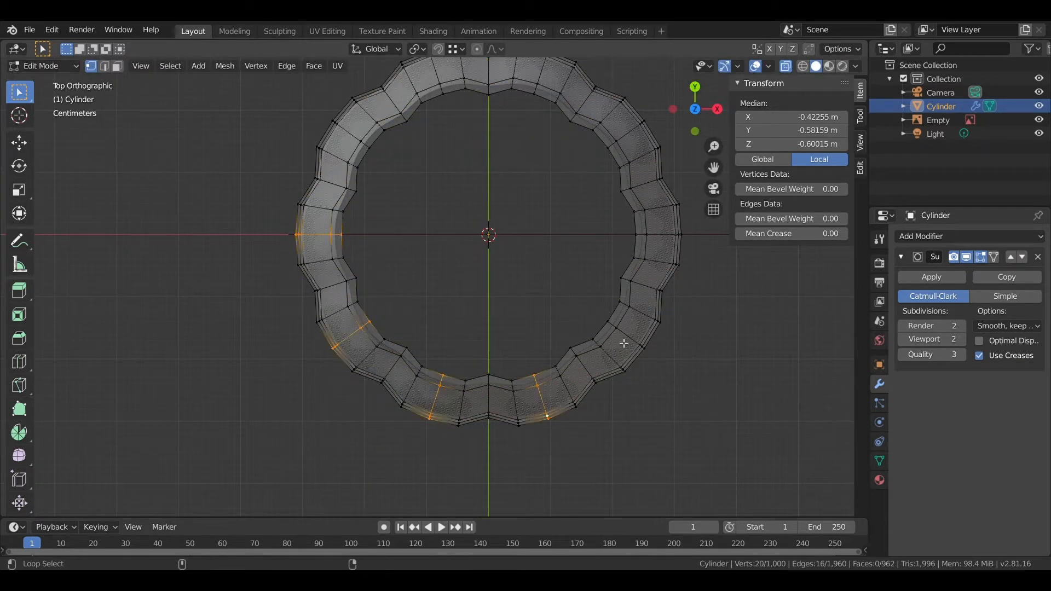
{"action": "middle_click_drag", "start_coordinate": [545, 79], "coordinate": [563, 126], "text": "shift"}
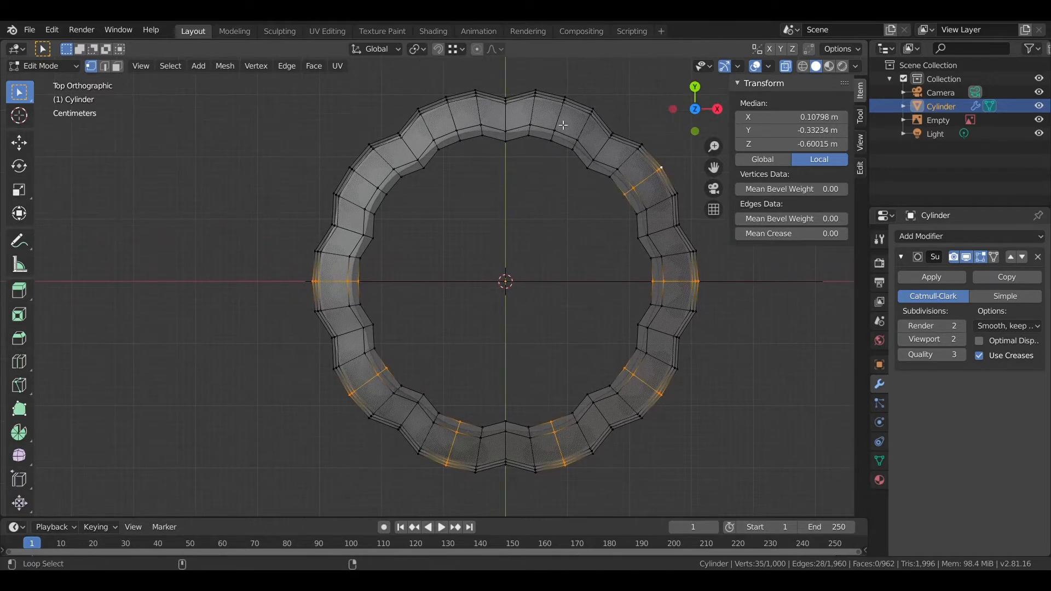
{"action": "left_click", "coordinate": [371, 182], "text": "alt+shift"}
{"action": "scroll", "coordinate": [414, 271], "scroll_direction": "up", "scroll_amount": 1}
{"action": "middle_click_drag", "start_coordinate": [369, 293], "coordinate": [415, 301], "text": "shift"}
{"action": "key", "text": "s"}
{"action": "key", "text": "shift+z"}
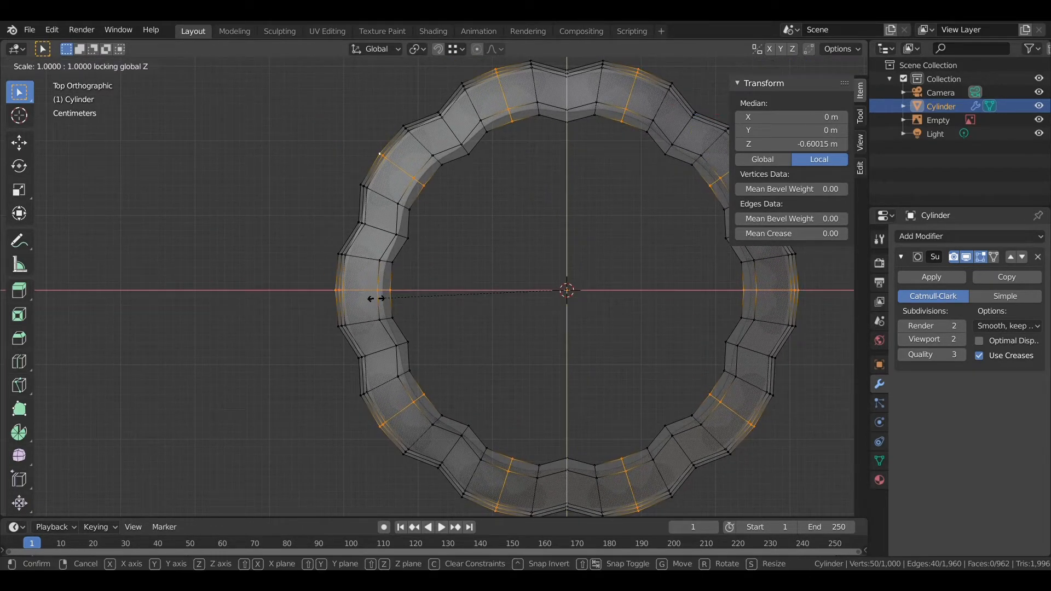
{"action": "left_click", "coordinate": [378, 299]}
Reveal all hidden parts of the bottle mesh, clear the selection, return to Object Mode and turn off X-ray
{"action": "scroll", "coordinate": [378, 299], "scroll_direction": "down", "scroll_amount": 3}
{"action": "key", "text": "Tab"}
{"action": "middle_click_drag", "start_coordinate": [547, 372], "coordinate": [530, 268]}
{"action": "key", "text": "Tab"}
{"action": "scroll", "coordinate": [463, 342], "scroll_direction": "down", "scroll_amount": 4}
{"action": "key", "text": "a"}
{"action": "key", "text": "alt+h"}
{"action": "left_click", "coordinate": [544, 350]}
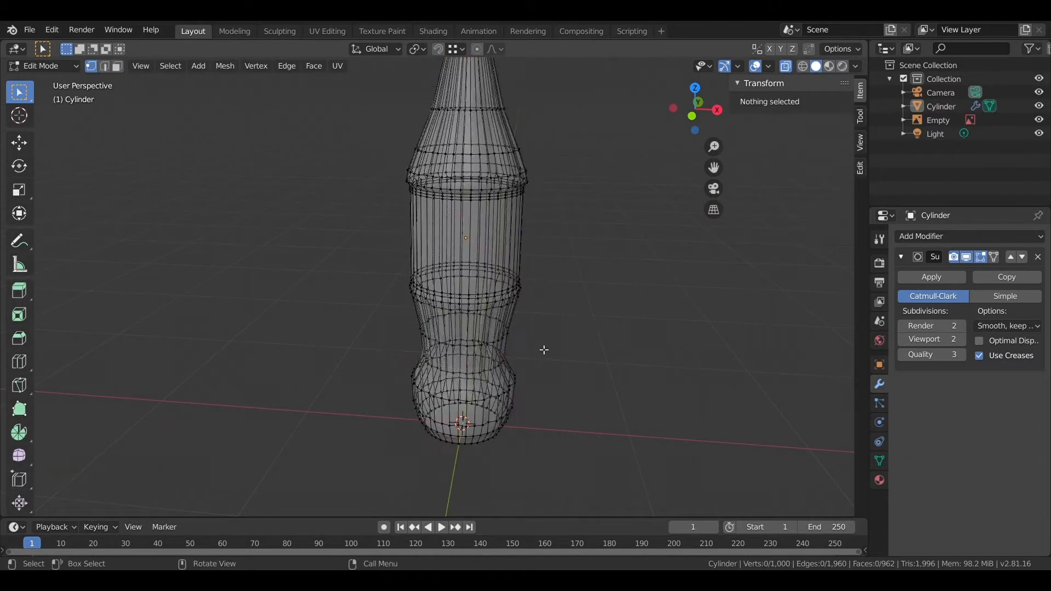
{"action": "key", "text": "Tab"}
{"action": "left_click", "coordinate": [785, 66]}
{"action": "scroll", "coordinate": [507, 426], "scroll_direction": "up", "scroll_amount": 2}
{"action": "middle_click_drag", "start_coordinate": [506, 421], "coordinate": [506, 386]}
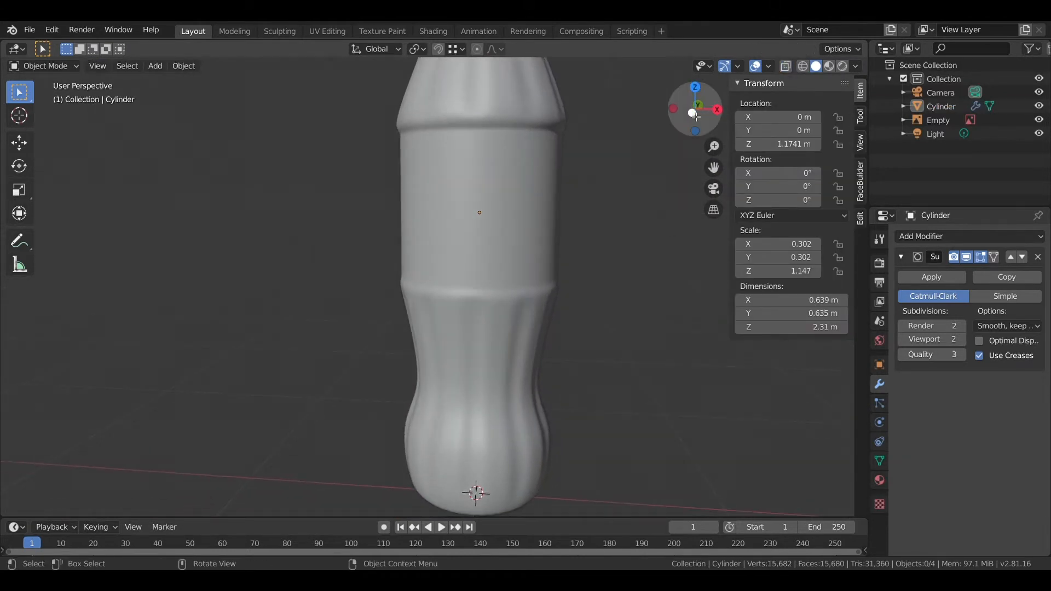
In the front view, select the two lowest vertex rings of the bottle and separate them into their own object
{"action": "left_click", "coordinate": [693, 113]}
{"action": "scroll", "coordinate": [507, 160], "scroll_direction": "up", "scroll_amount": 2}
{"action": "scroll", "coordinate": [456, 273], "scroll_direction": "up", "scroll_amount": 2}
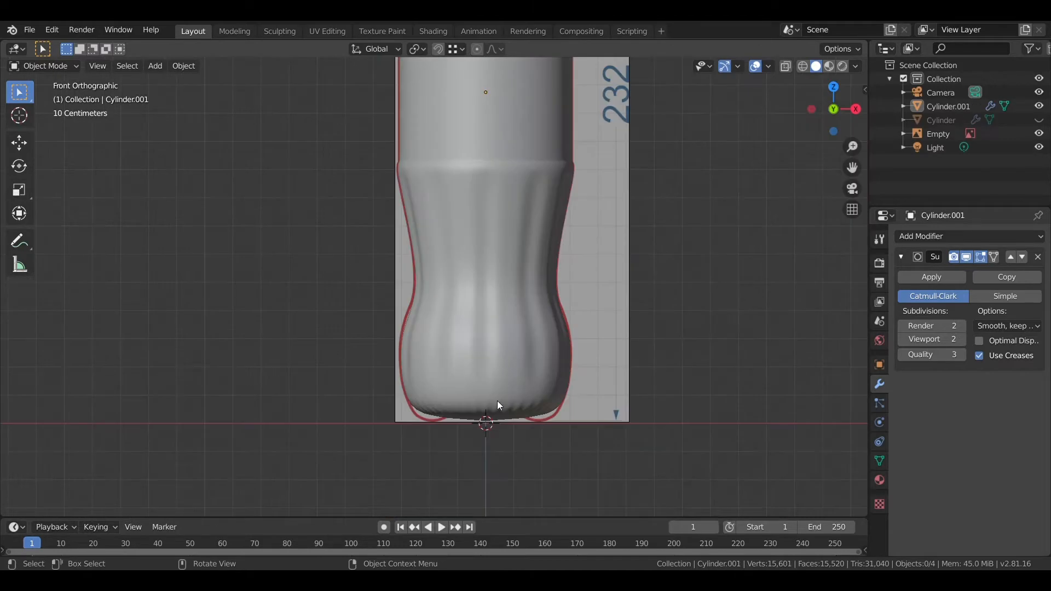
{"action": "left_click", "coordinate": [512, 396]}
{"action": "key", "text": "Tab"}
{"action": "scroll", "coordinate": [573, 423], "scroll_direction": "up", "scroll_amount": 3}
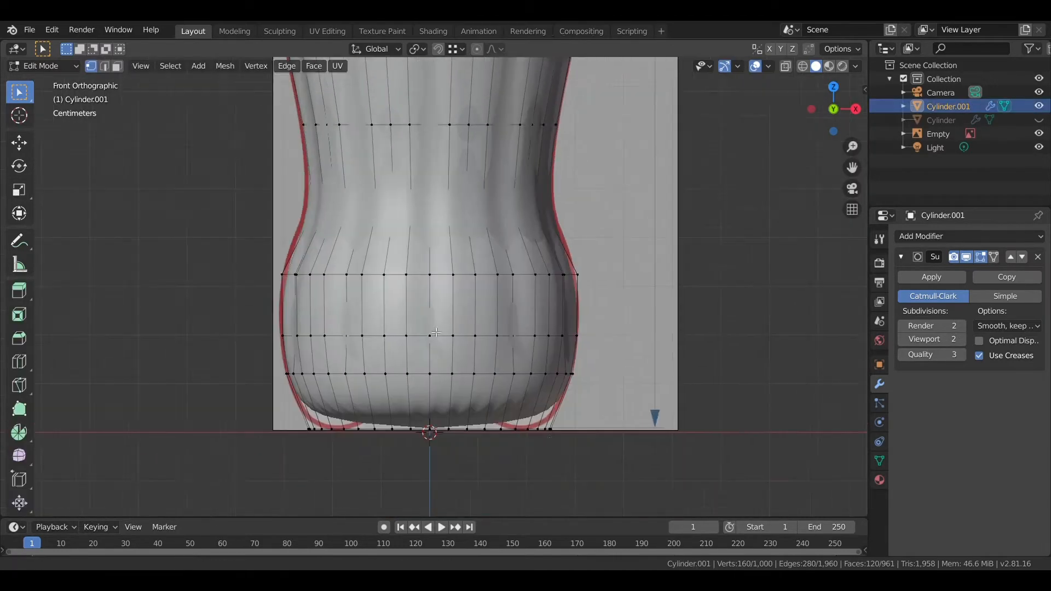
{"action": "left_click_drag", "start_coordinate": [578, 460], "coordinate": [219, 357]}
{"action": "key", "text": "alt+z"}
{"action": "right_click", "coordinate": [307, 385]}
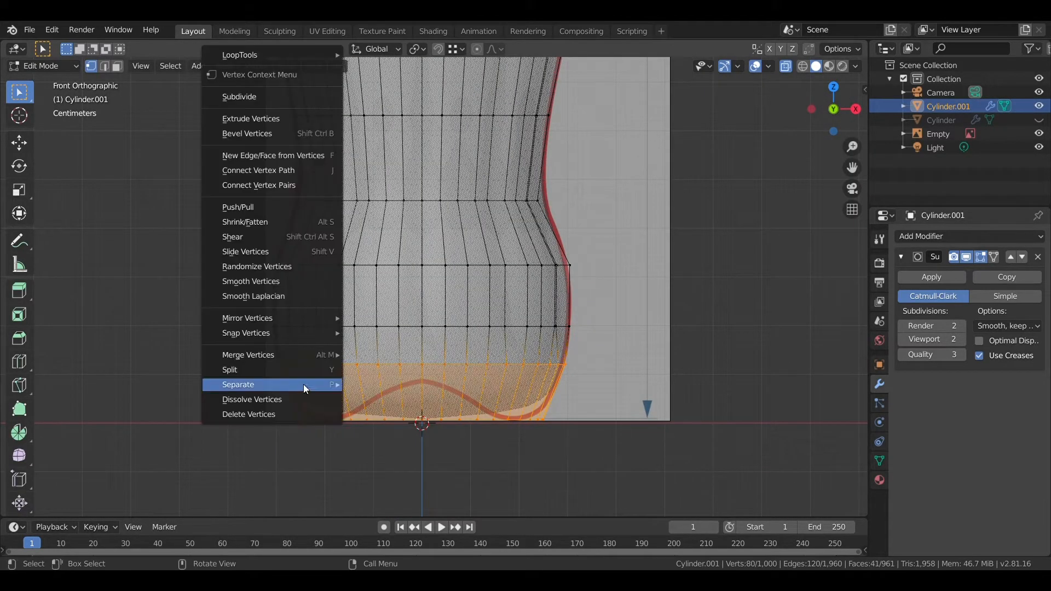
{"action": "mouse_move", "coordinate": [328, 385]}
{"action": "left_click", "coordinate": [390, 388]}
Edit the separated base piece and add one centred horizontal loop cut around its side wall
{"action": "key", "text": "Tab"}
{"action": "left_click", "coordinate": [456, 390]}
{"action": "key", "text": "Tab"}
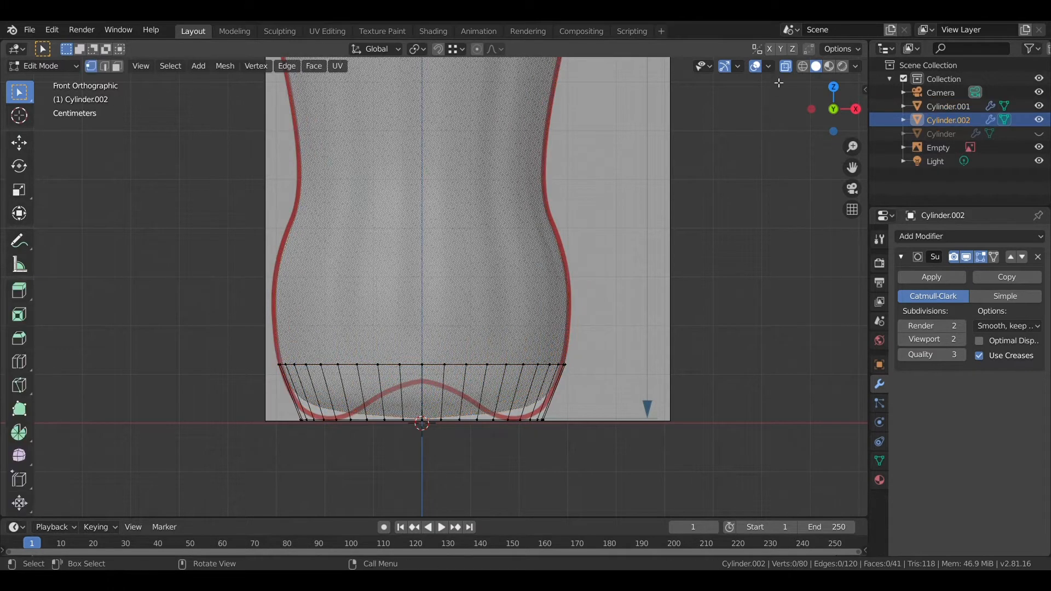
{"action": "key", "text": "alt+z"}
{"action": "scroll", "coordinate": [401, 328], "scroll_direction": "up", "scroll_amount": 1}
{"action": "key", "text": "ctrl+r"}
{"action": "left_click", "coordinate": [539, 427]}
{"action": "right_click", "coordinate": [539, 427]}
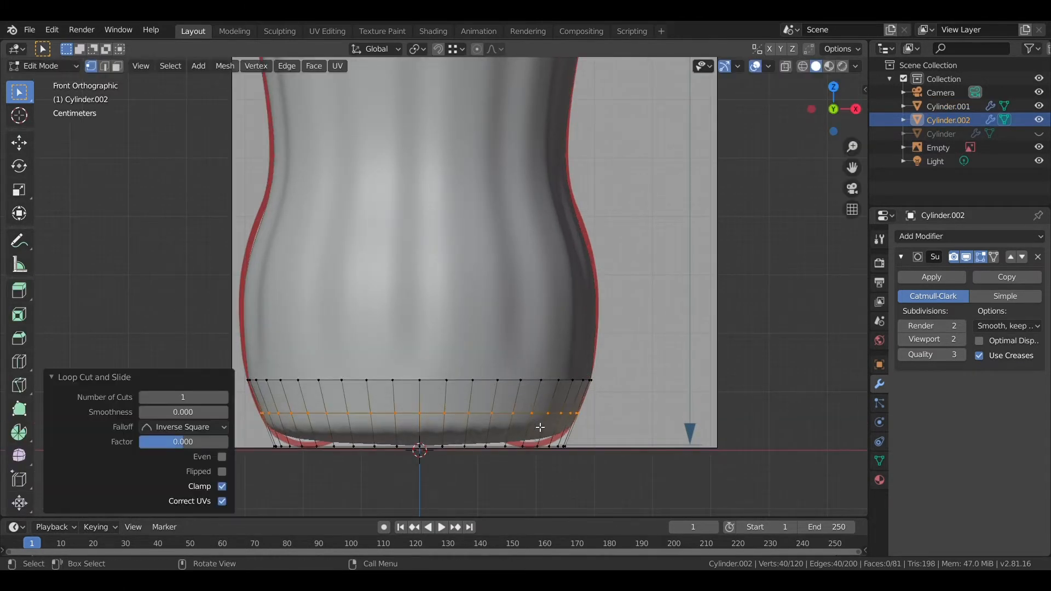
Inset the base's bottom face by 0.2595 m and inset the resulting inner face by 0.3224 m
{"action": "scroll", "coordinate": [534, 435], "scroll_direction": "up", "scroll_amount": 1}
{"action": "middle_click_drag", "start_coordinate": [523, 444], "coordinate": [569, 219], "text": "shift"}
{"action": "key", "text": "space"}
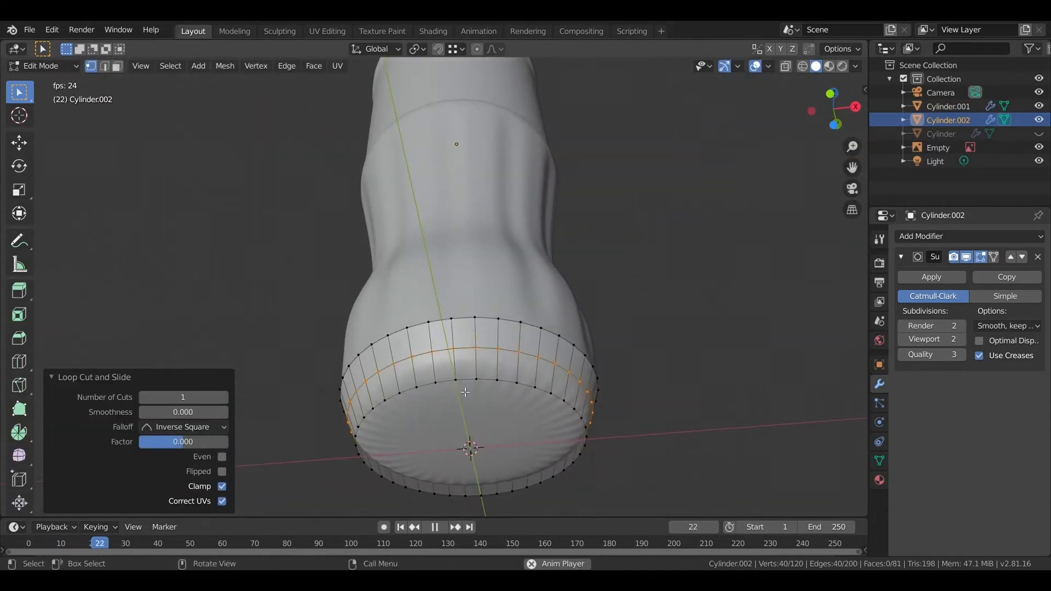
{"action": "key", "text": "space"}
{"action": "left_click", "coordinate": [402, 529]}
{"action": "left_click", "coordinate": [471, 382], "text": "alt"}
{"action": "key", "text": "i"}
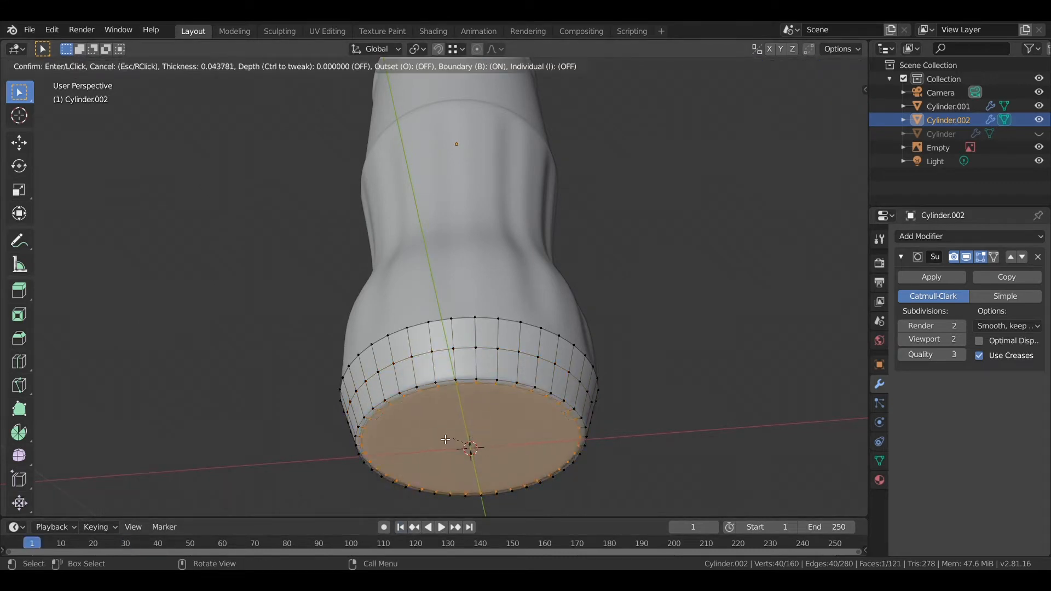
{"action": "right_click", "coordinate": [690, 461]}
{"action": "key", "text": "i"}
{"action": "left_click", "coordinate": [637, 460]}
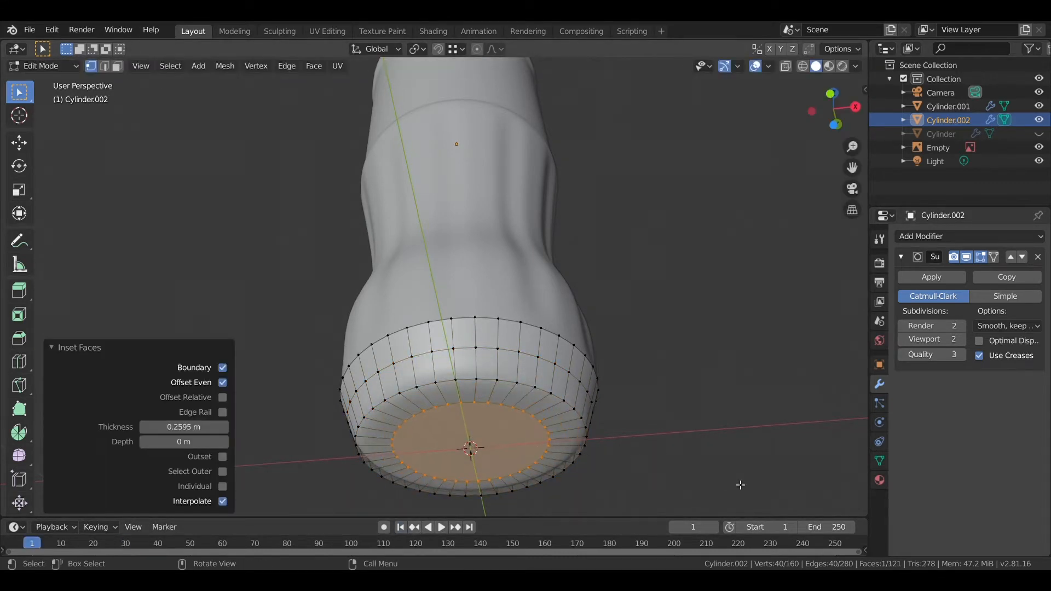
{"action": "key", "text": "i"}
{"action": "left_click", "coordinate": [630, 486]}
In a front wireframe view with X-ray, raise the innermost bottom face along Z to the peak of the blueprint's base arch
{"action": "key", "text": "KP_1"}
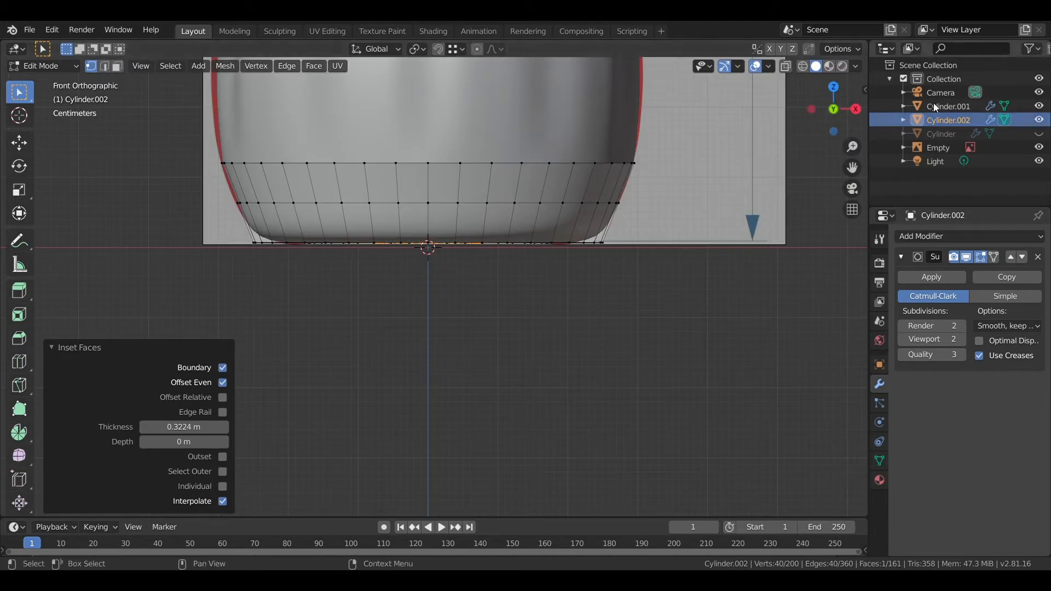
{"action": "left_click", "coordinate": [802, 66]}
{"action": "left_click_drag", "start_coordinate": [646, 132], "coordinate": [712, 201], "text": "shift"}
{"action": "left_click", "coordinate": [786, 67]}
{"action": "scroll", "coordinate": [657, 219], "scroll_direction": "up", "scroll_amount": 3}
{"action": "key", "text": "g"}
{"action": "key", "text": "z"}
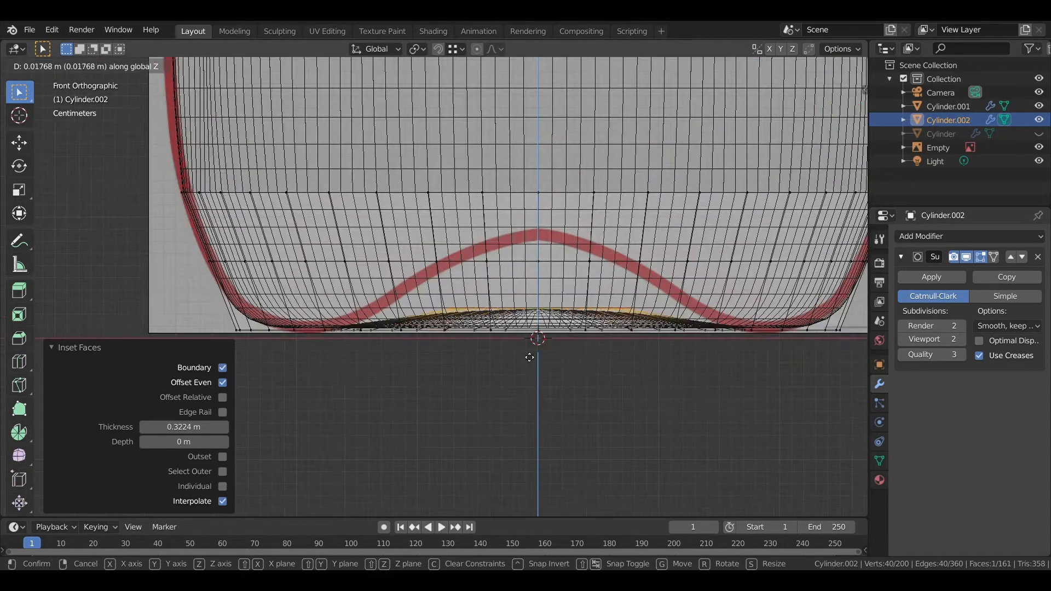
{"action": "left_click", "coordinate": [531, 297]}
Select the middle inset ring of the base, lower it 0.00725 m along Z and scale it inward to fit the blueprint
{"action": "middle_click_drag", "start_coordinate": [444, 395], "coordinate": [436, 354]}
{"action": "left_click", "coordinate": [430, 472], "text": "alt"}
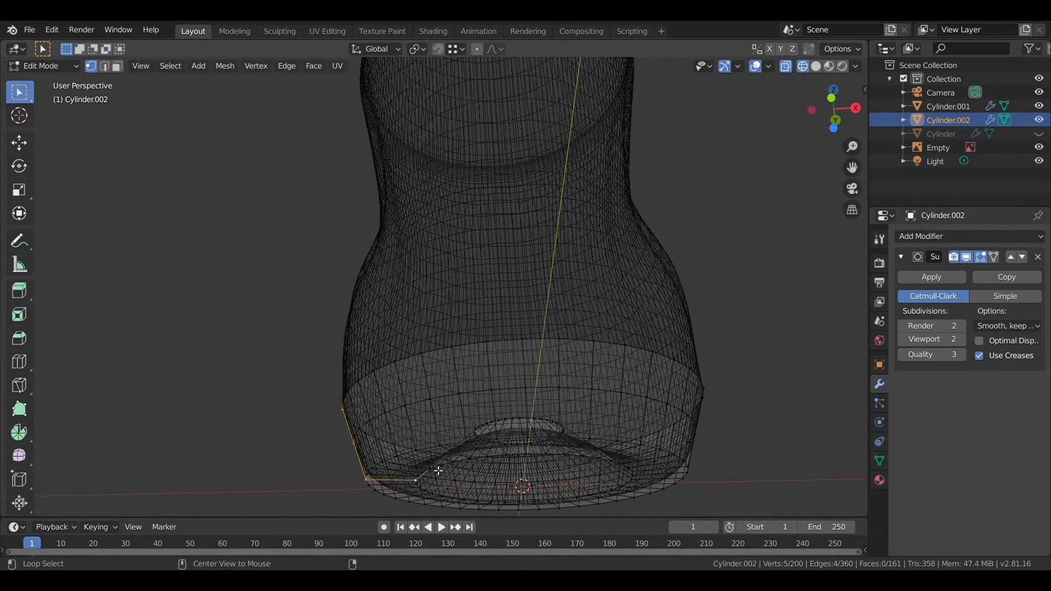
{"action": "left_click", "coordinate": [461, 466], "text": "alt"}
{"action": "key", "text": "KP_1"}
{"action": "key", "text": "g"}
{"action": "key", "text": "z"}
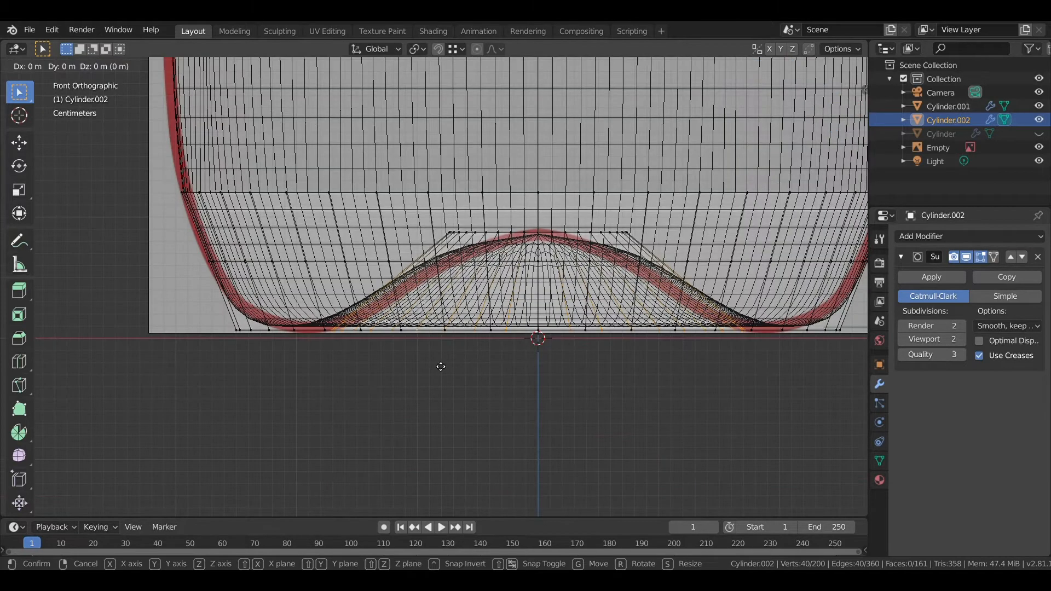
{"action": "left_click", "coordinate": [447, 374]}
{"action": "key", "text": "s"}
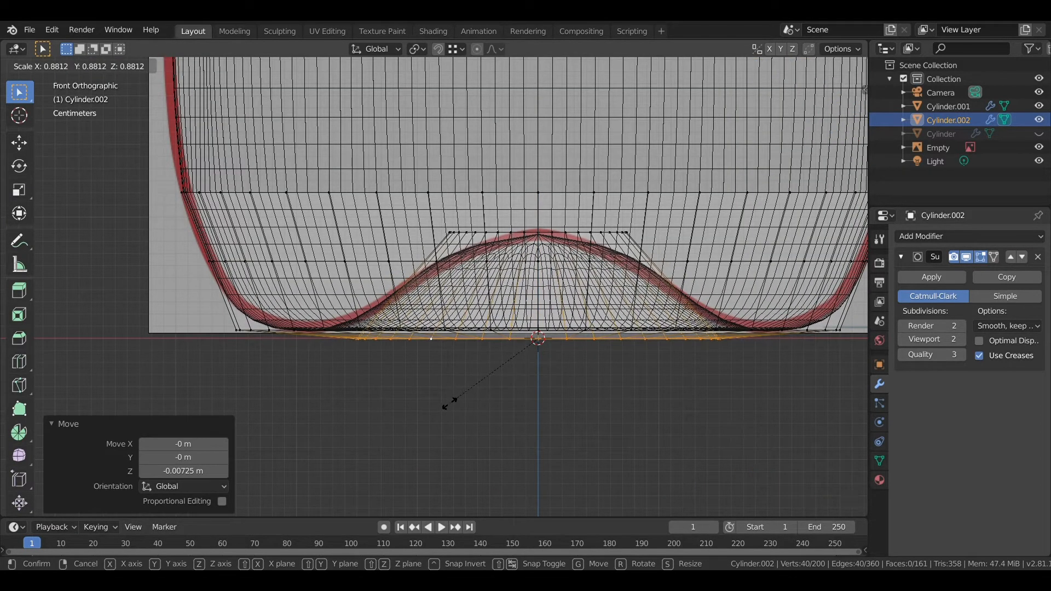
{"action": "left_click", "coordinate": [450, 408]}
{"action": "key", "text": "ctrl+z"}
{"action": "key", "text": "ctrl+z"}
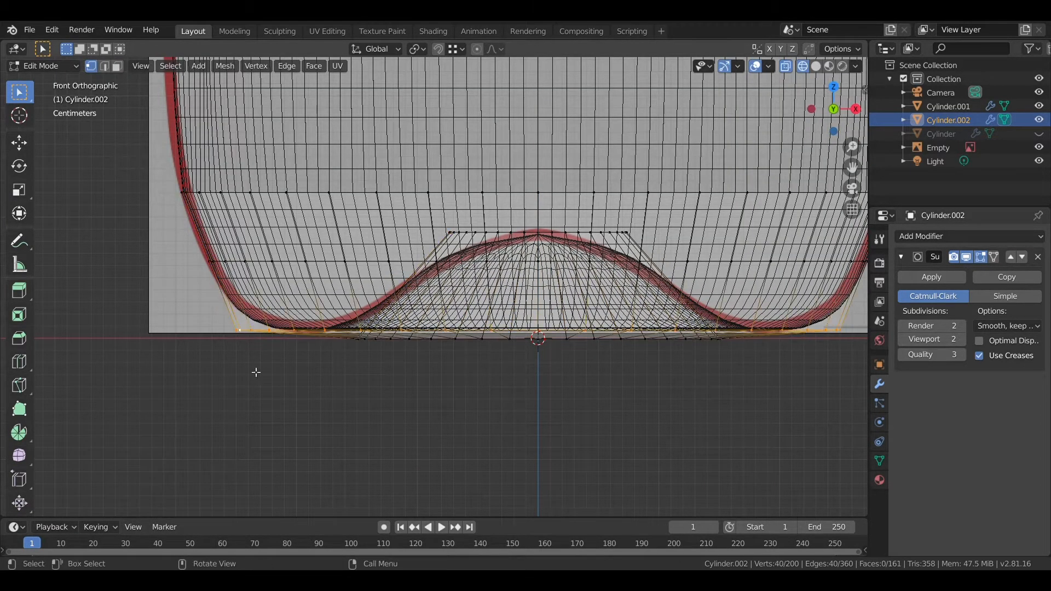
Scale the base's outer bottom ring inward to the blueprint curve and raise it 0.00317 m along Z
{"action": "key", "text": "s"}
{"action": "left_click", "coordinate": [255, 385]}
{"action": "key", "text": "g"}
{"action": "key", "text": "z"}
{"action": "left_click", "coordinate": [270, 386]}
{"action": "scroll", "coordinate": [320, 371], "scroll_direction": "down", "scroll_amount": 1}
{"action": "middle_click_drag", "start_coordinate": [337, 363], "coordinate": [298, 408], "text": "shift"}
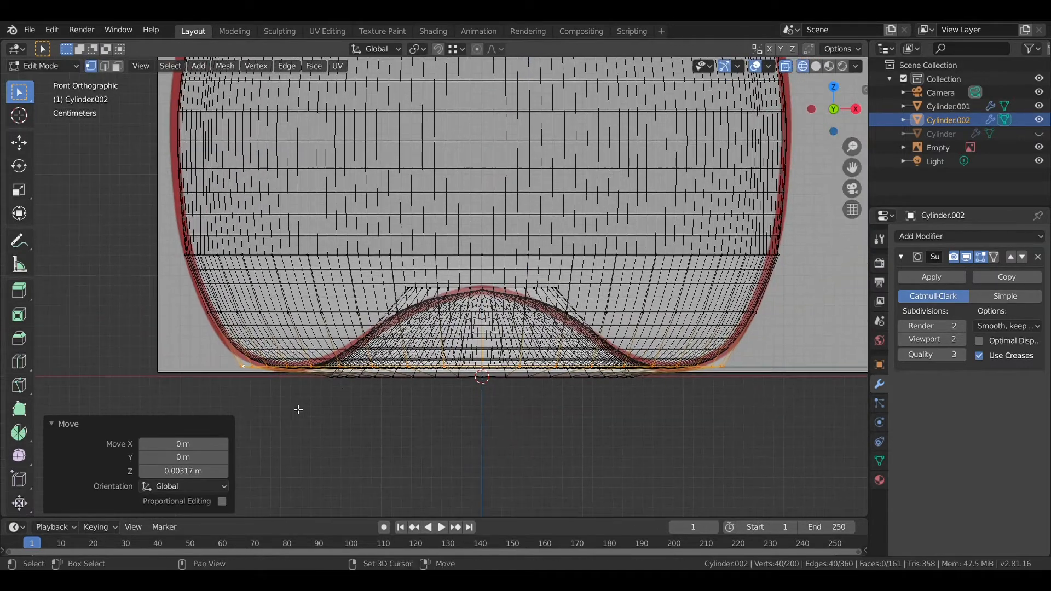
Show the base from directly below in solid shading
{"action": "scroll", "coordinate": [424, 431], "scroll_direction": "up", "scroll_amount": 1}
{"action": "middle_click_drag", "start_coordinate": [429, 432], "coordinate": [423, 385]}
{"action": "left_click", "coordinate": [832, 127]}
{"action": "scroll", "coordinate": [378, 297], "scroll_direction": "down", "scroll_amount": 8}
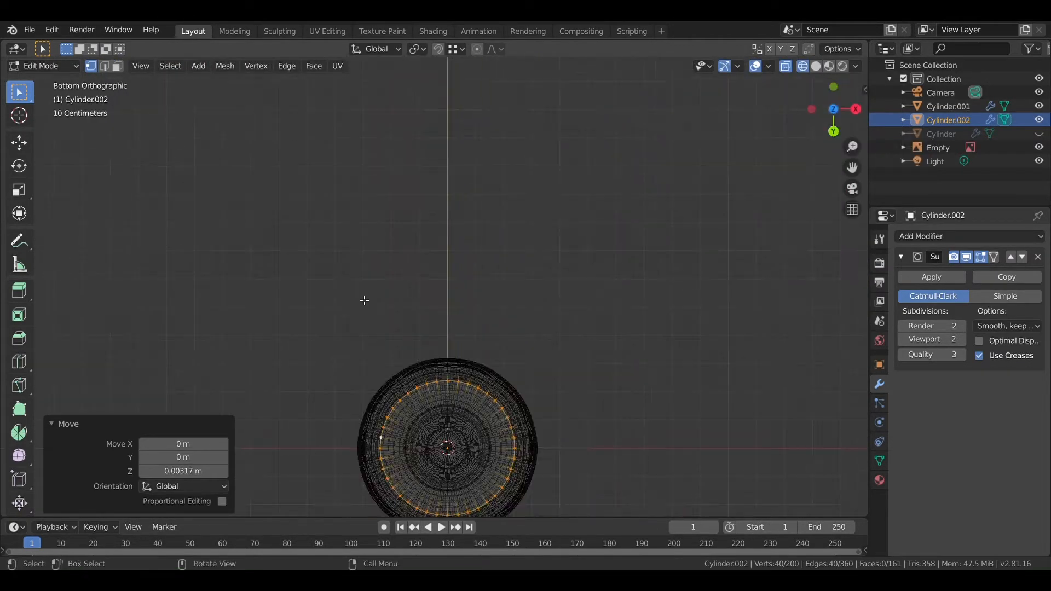
{"action": "middle_click_drag", "start_coordinate": [454, 444], "coordinate": [439, 314], "text": "shift"}
{"action": "scroll", "coordinate": [439, 314], "scroll_direction": "up", "scroll_amount": 3}
{"action": "left_click", "coordinate": [817, 66]}
{"action": "scroll", "coordinate": [349, 352], "scroll_direction": "up", "scroll_amount": 2}
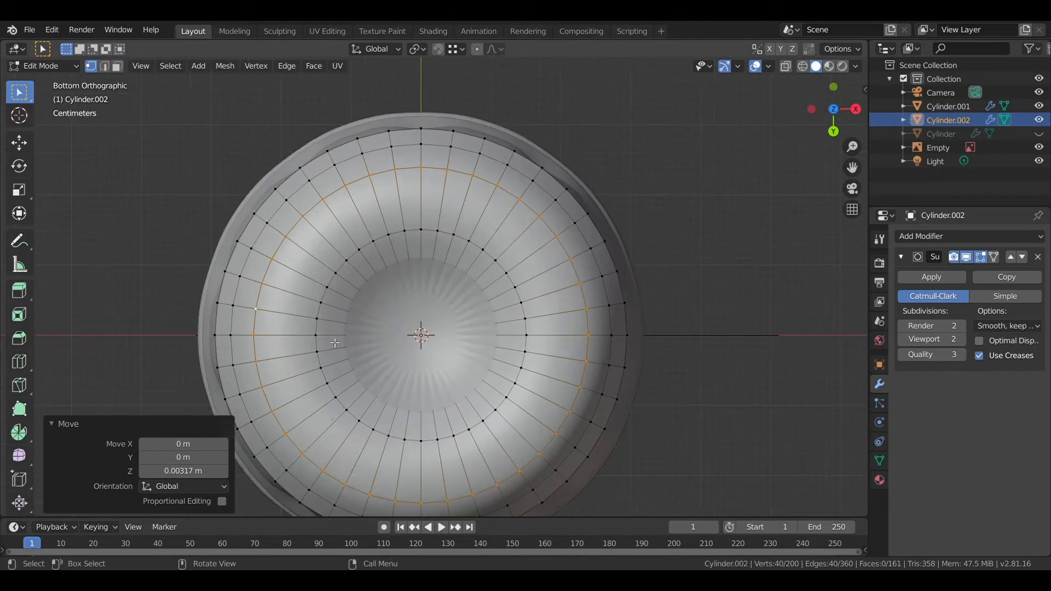
Select five evenly spaced radial edge lines on the base without their outermost vertices and scale them to 0.740 in X and Y only
{"action": "left_click", "coordinate": [274, 338], "text": "alt"}
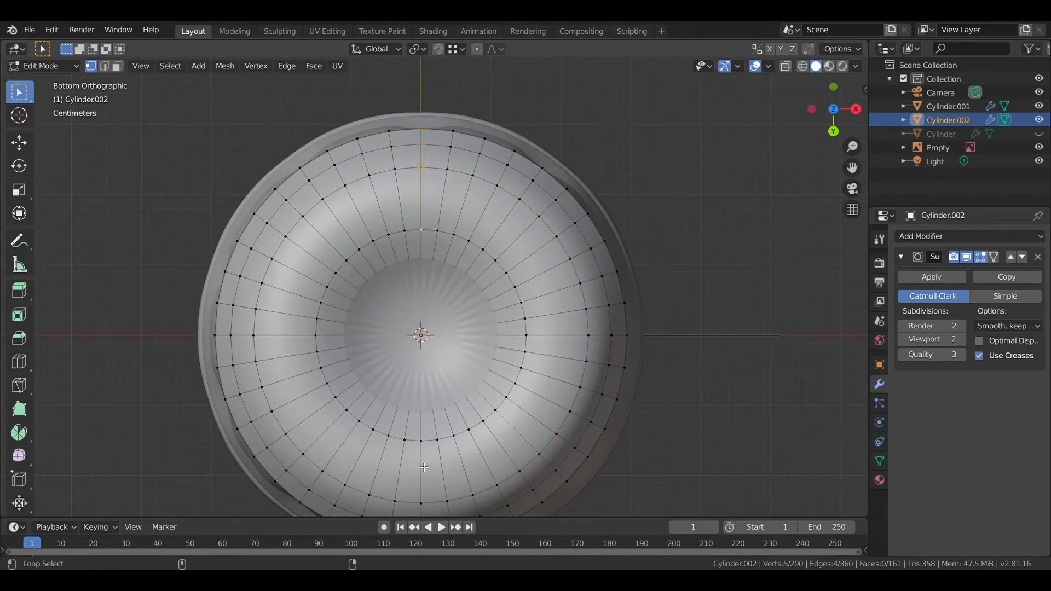
{"action": "left_click", "coordinate": [421, 209], "text": "alt+shift"}
{"action": "middle_click_drag", "start_coordinate": [421, 210], "coordinate": [396, 138], "text": "shift"}
{"action": "left_click", "coordinate": [396, 139], "text": "alt+shift"}
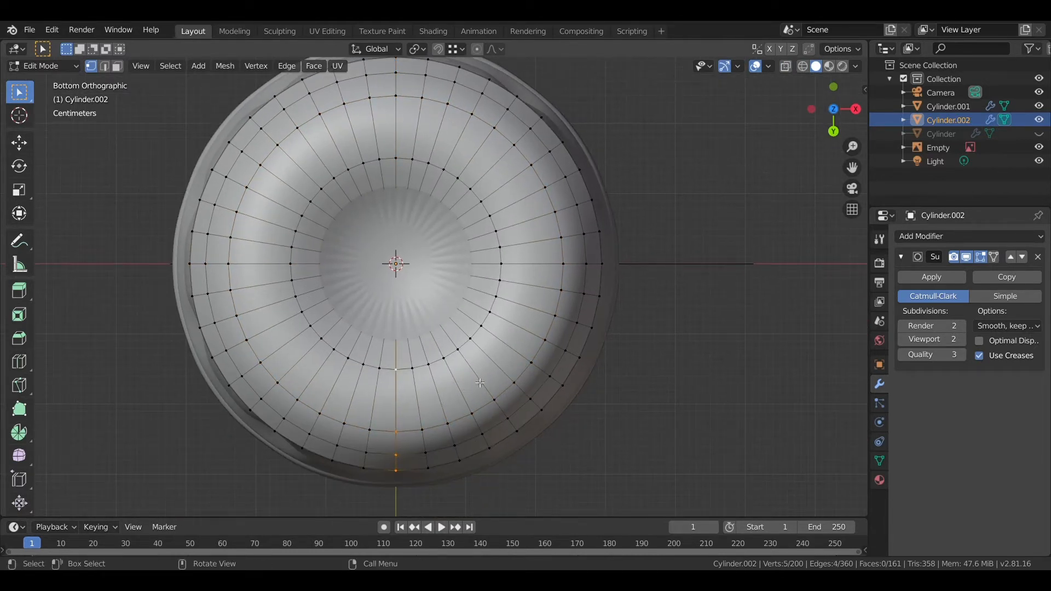
{"action": "left_click", "coordinate": [534, 308], "text": "alt+shift"}
{"action": "left_click", "coordinate": [459, 157], "text": "alt+shift"}
{"action": "middle_click_drag", "start_coordinate": [468, 398], "coordinate": [547, 425]}
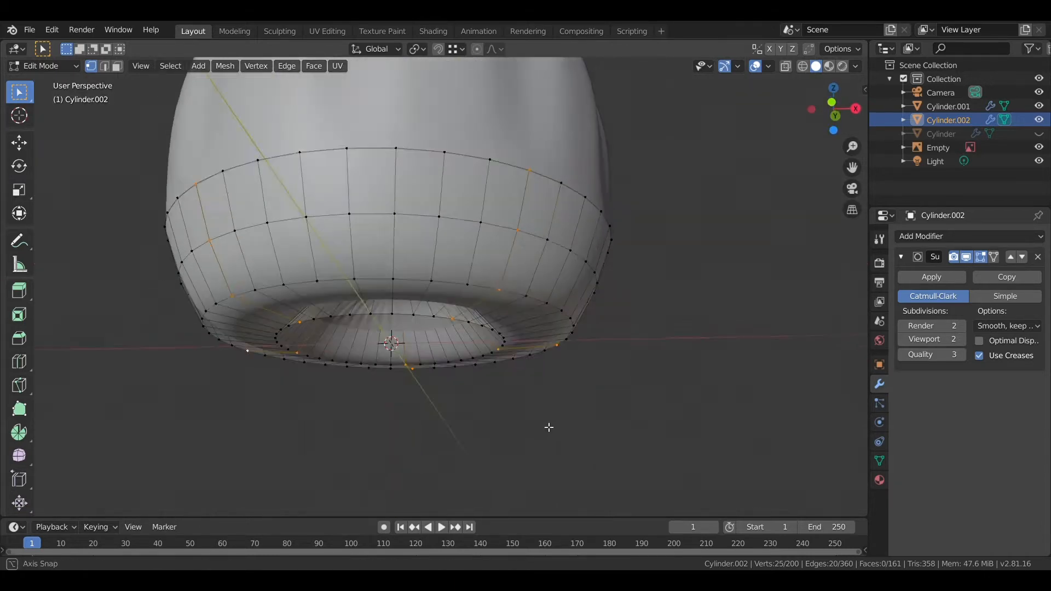
{"action": "key", "text": "ctrl+KP_1"}
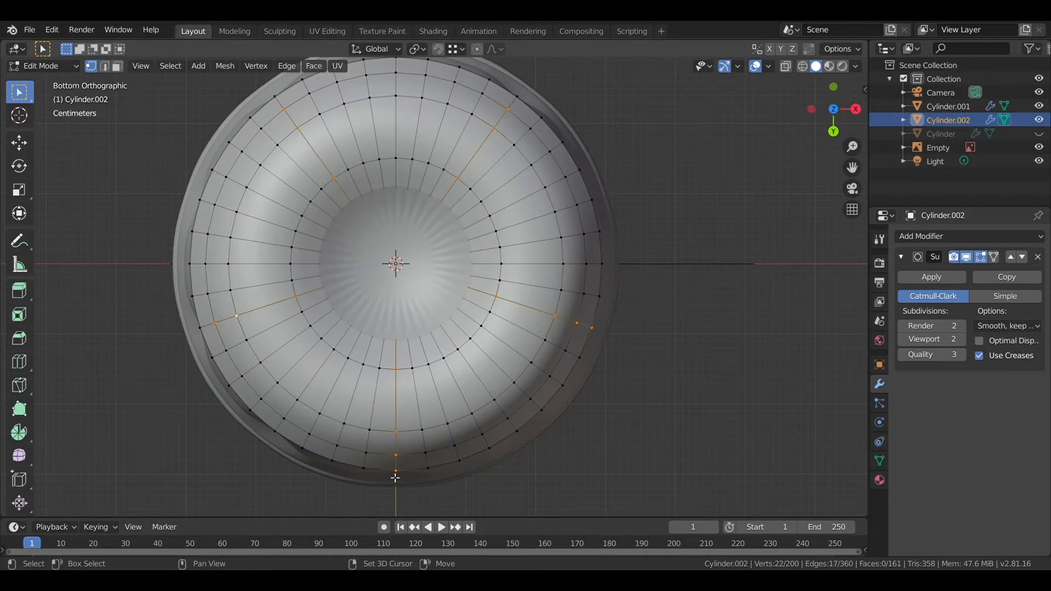
{"action": "scroll", "coordinate": [610, 244], "scroll_direction": "down", "scroll_amount": 1}
{"action": "key", "text": "s"}
{"action": "key", "text": "shift+z"}
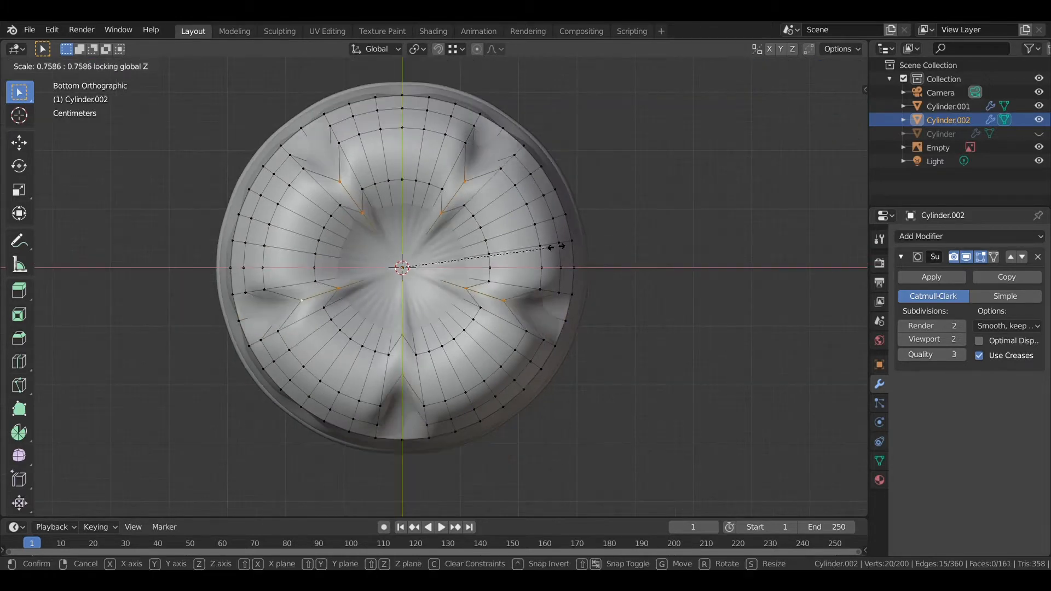
{"action": "left_click", "coordinate": [558, 255]}
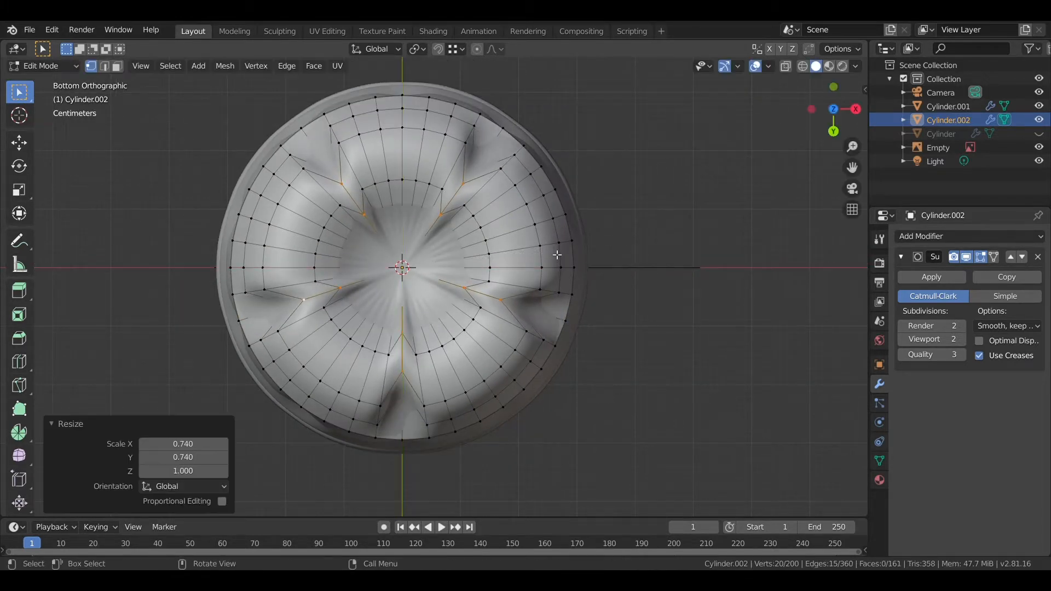
Select the edge lines on both sides of each base dent, without the outermost vertices, and scale them inward to about 0.9
{"action": "middle_click_drag", "start_coordinate": [311, 192], "coordinate": [325, 219], "text": "shift"}
{"action": "left_click", "coordinate": [364, 197], "text": "alt"}
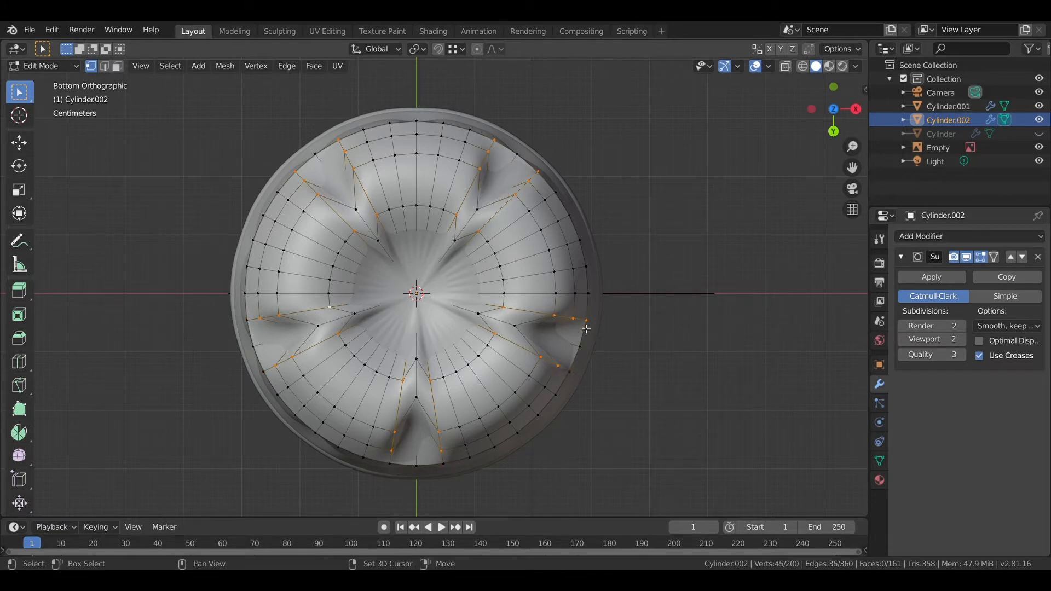
{"action": "scroll", "coordinate": [294, 184], "scroll_direction": "up", "scroll_amount": 1}
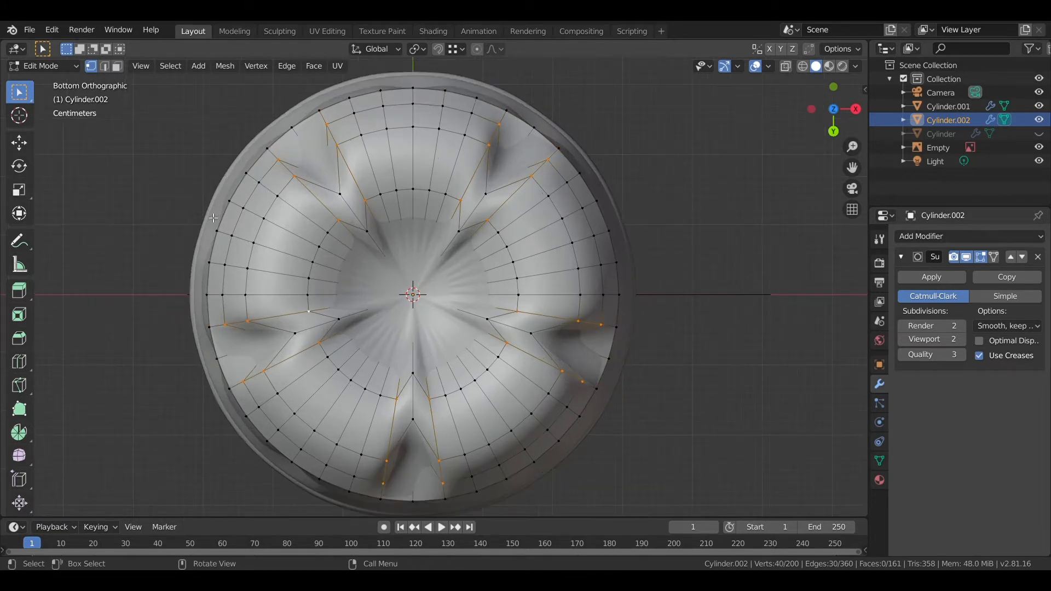
{"action": "key", "text": "s"}
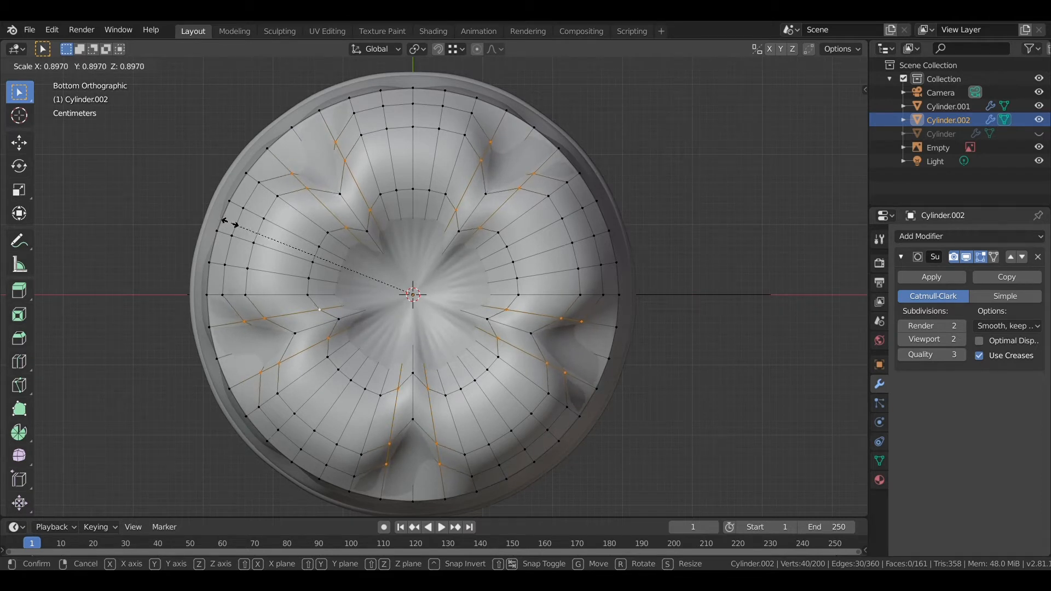
{"action": "left_click", "coordinate": [230, 222]}
Select the next pair of edge lines outside each base dent, without the outermost vertices, and scale them to 0.973
{"action": "left_click", "coordinate": [356, 187], "text": "alt"}
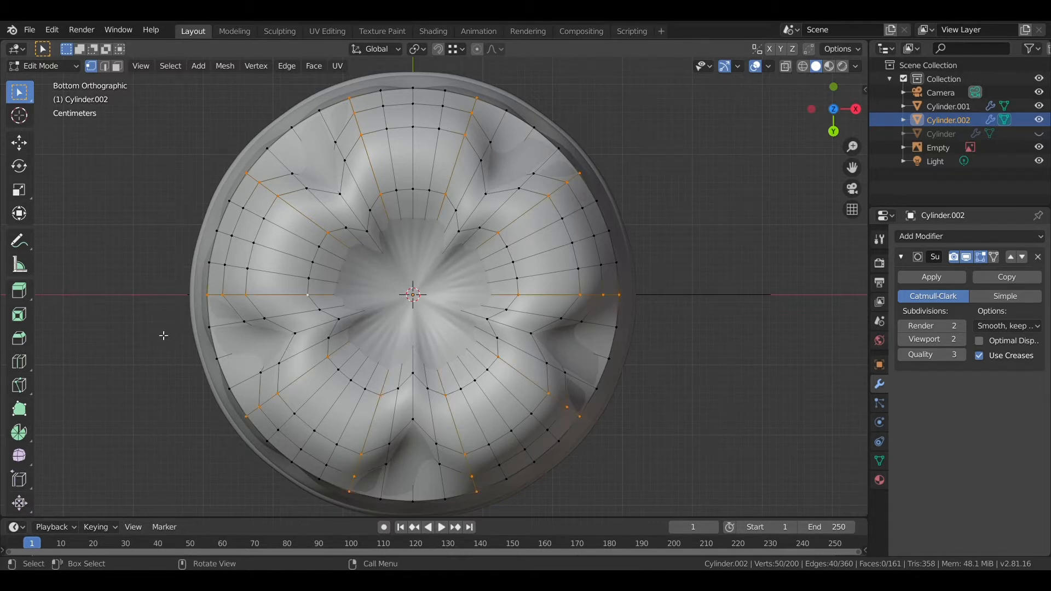
{"action": "key", "text": "s"}
{"action": "right_click", "coordinate": [138, 344]}
{"action": "left_click", "coordinate": [209, 299], "text": "shift"}
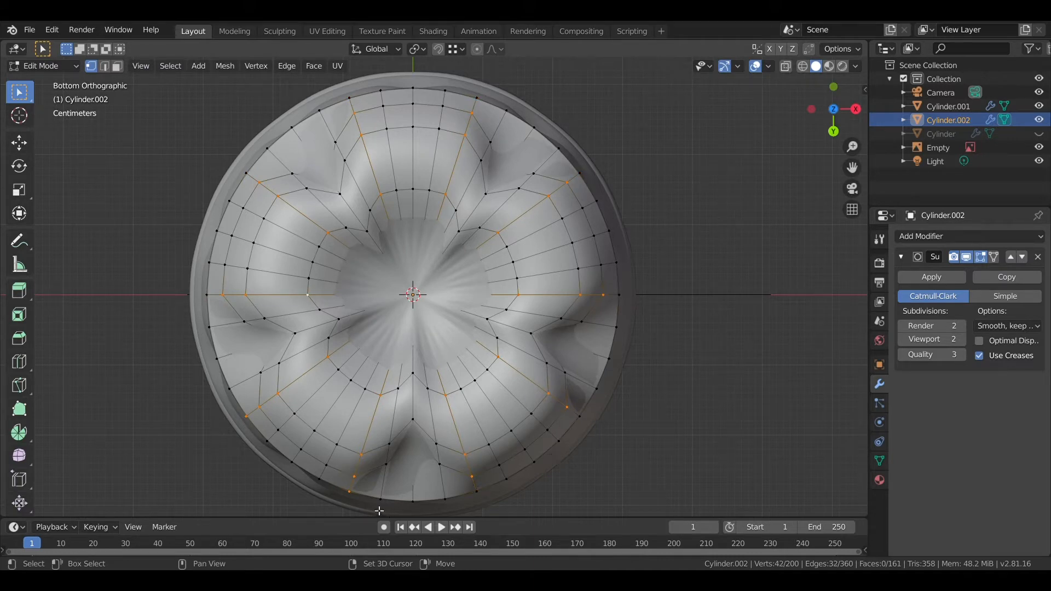
{"action": "key", "text": "s"}
{"action": "left_click", "coordinate": [195, 369]}
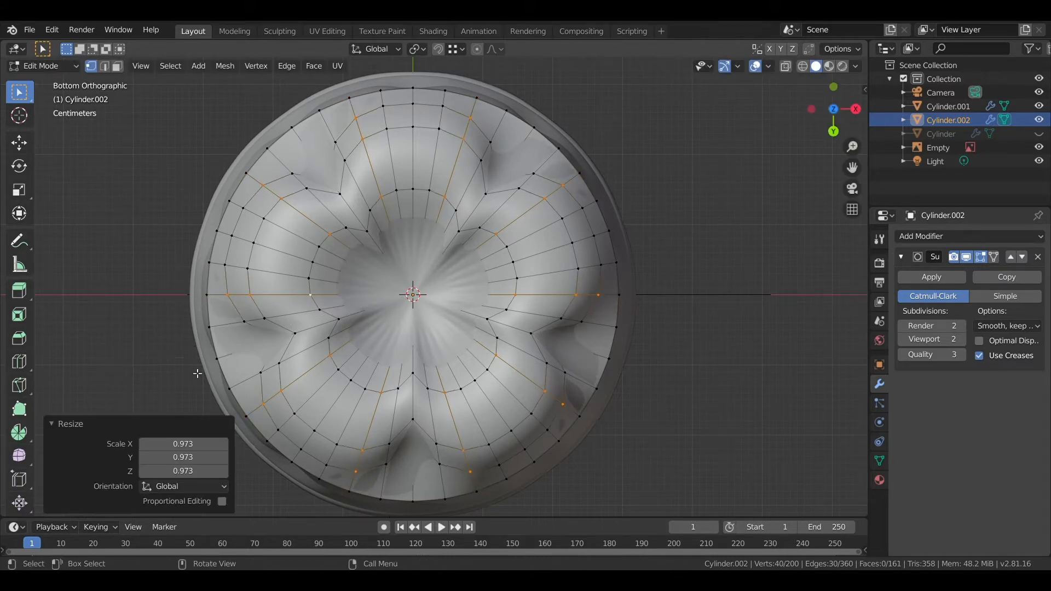
Select the innermost edge loop around the base's central face and reshape it into a regular circle with LoopTools Circle
{"action": "scroll", "coordinate": [397, 363], "scroll_direction": "up", "scroll_amount": 1}
{"action": "scroll", "coordinate": [396, 362], "scroll_direction": "up", "scroll_amount": 3}
{"action": "left_click", "coordinate": [467, 330], "text": "alt"}
{"action": "scroll", "coordinate": [471, 326], "scroll_direction": "down", "scroll_amount": 2}
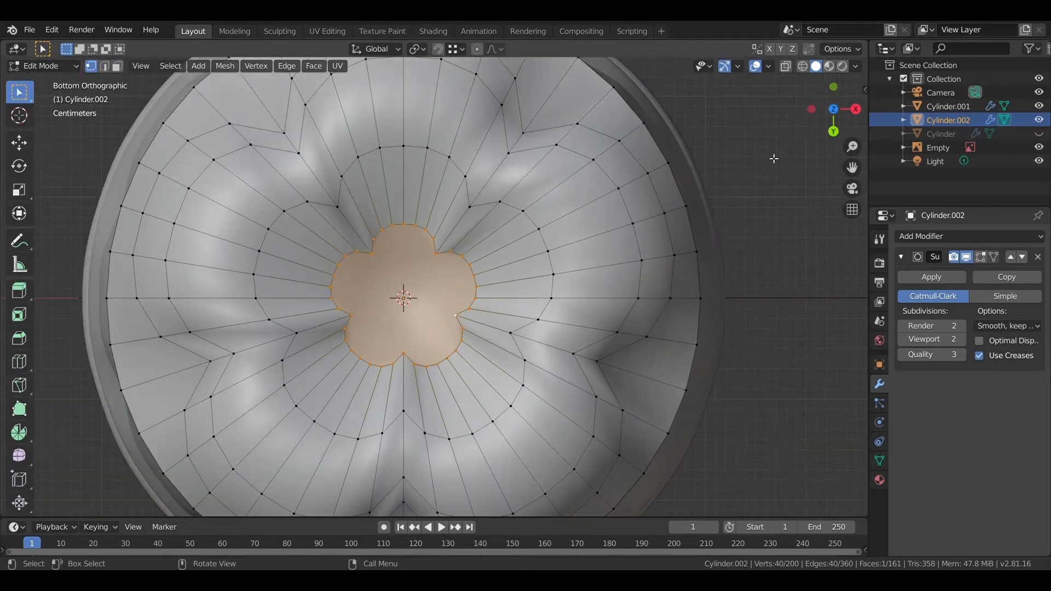
{"action": "left_click", "coordinate": [864, 92]}
{"action": "left_click", "coordinate": [861, 167]}
{"action": "left_click", "coordinate": [795, 119]}
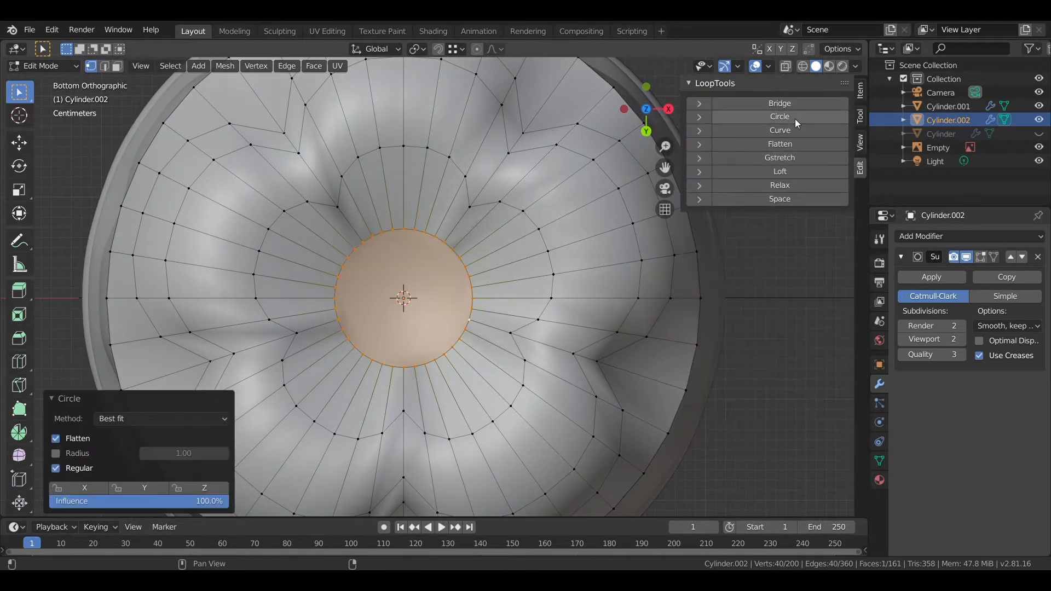
{"action": "key", "text": "n"}
In the back wireframe view, move the base's central circular face 0.0672 m down along Z, and return to solid shading
{"action": "scroll", "coordinate": [582, 261], "scroll_direction": "down", "scroll_amount": 4}
{"action": "middle_click_drag", "start_coordinate": [580, 262], "coordinate": [569, 341]}
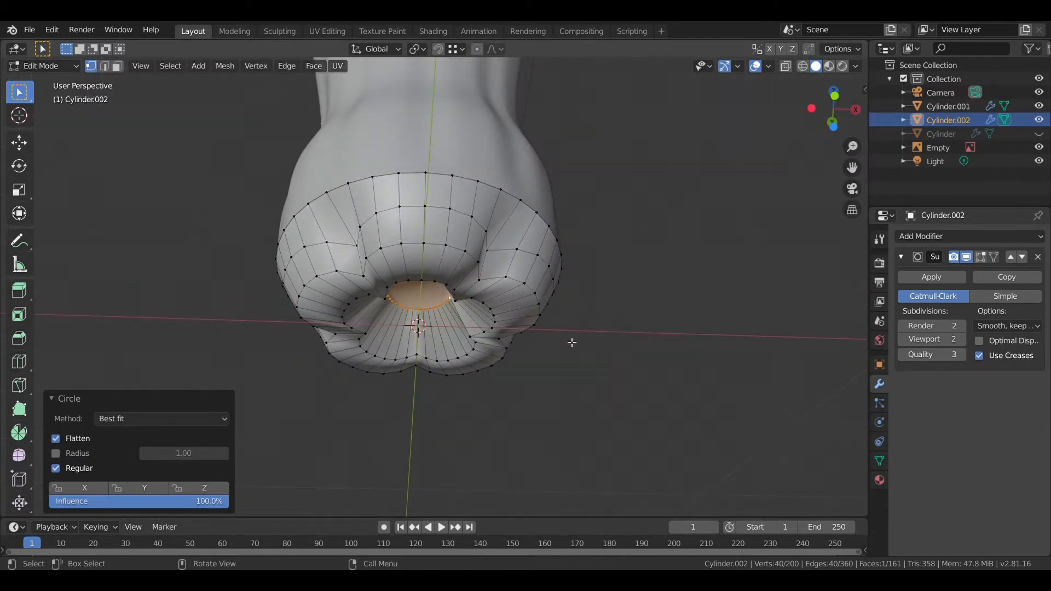
{"action": "left_click", "coordinate": [833, 120]}
{"action": "left_click", "coordinate": [802, 67]}
{"action": "left_click", "coordinate": [786, 67]}
{"action": "left_click", "coordinate": [786, 68]}
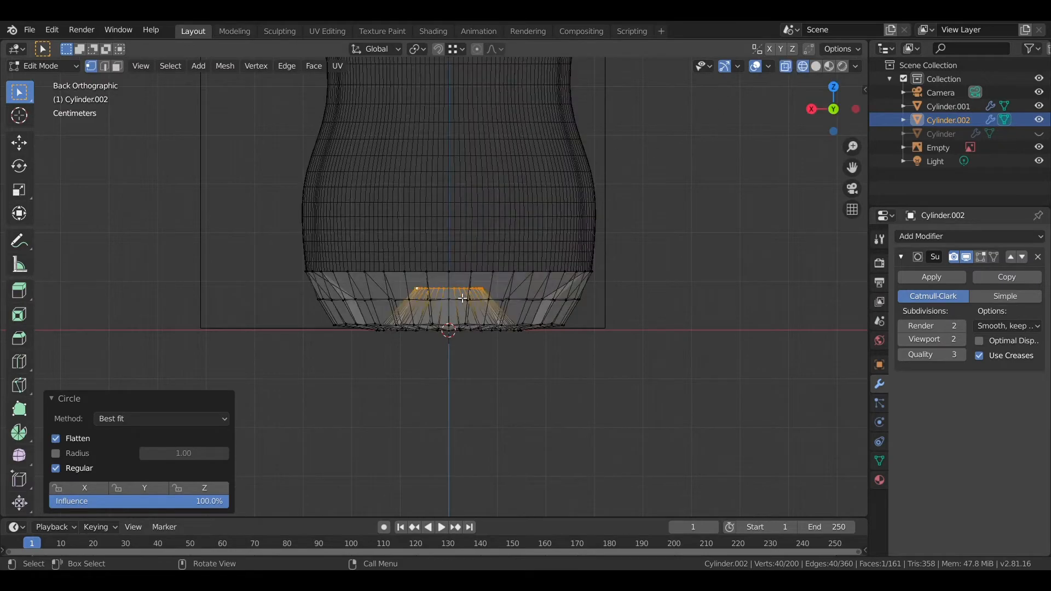
{"action": "scroll", "coordinate": [438, 291], "scroll_direction": "up", "scroll_amount": 3}
{"action": "key", "text": "g"}
{"action": "key", "text": "z"}
{"action": "left_click", "coordinate": [462, 378]}
{"action": "middle_click_drag", "start_coordinate": [462, 378], "coordinate": [493, 327]}
{"action": "left_click", "coordinate": [816, 66]}
{"action": "middle_click_drag", "start_coordinate": [330, 284], "coordinate": [361, 270]}
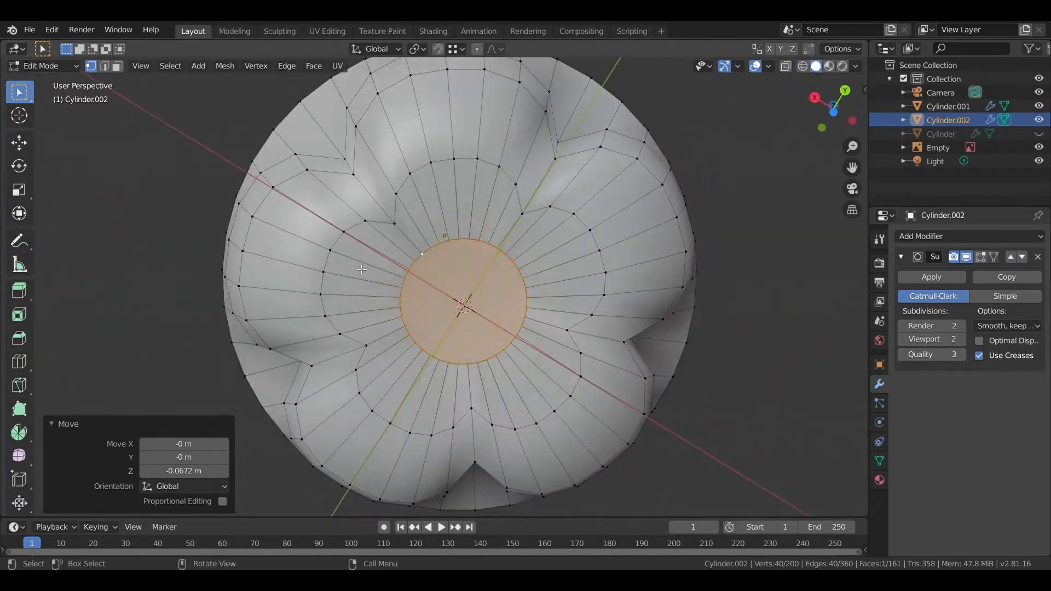
Select the inner edge of each of the five base dents from below and raise them with proportional editing at size 0.09
{"action": "key", "text": "ctrl+KP_7"}
{"action": "left_click", "coordinate": [469, 225]}
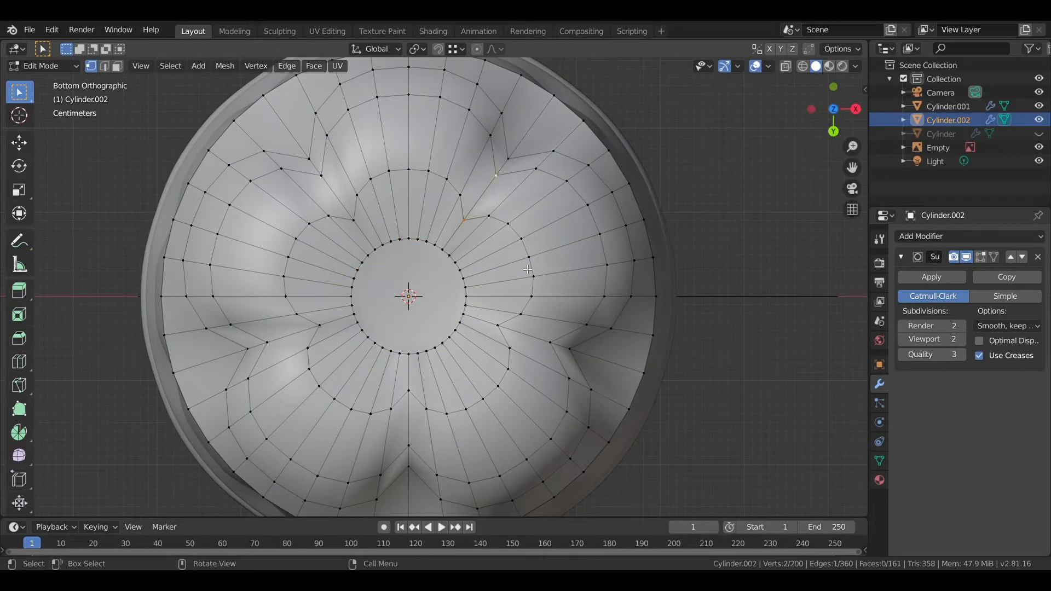
{"action": "left_click", "coordinate": [554, 349], "text": "shift"}
{"action": "middle_click_drag", "start_coordinate": [555, 349], "coordinate": [732, 228]}
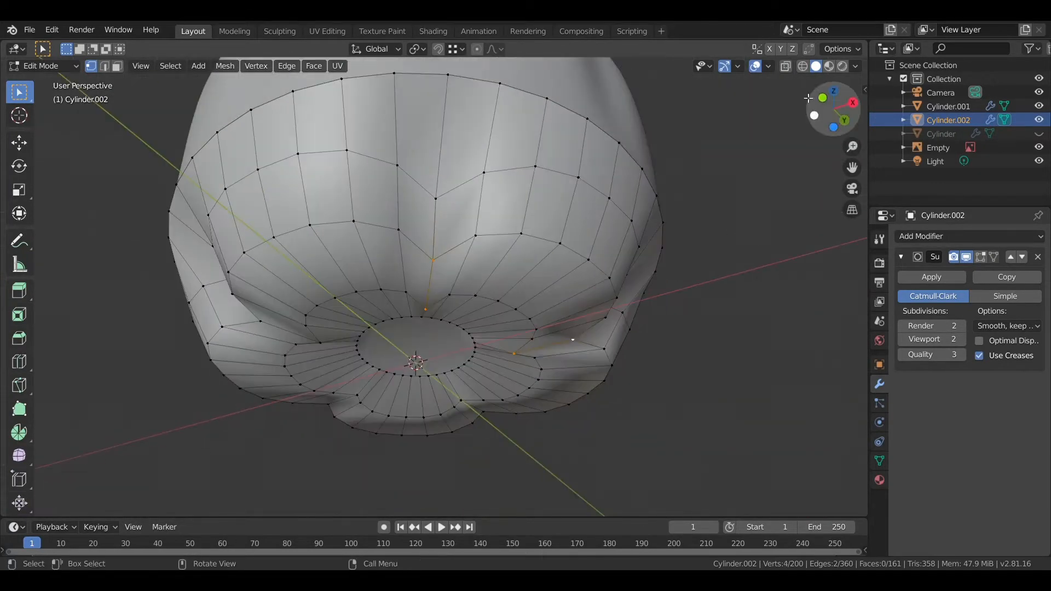
{"action": "left_click_drag", "start_coordinate": [845, 120], "coordinate": [837, 138]}
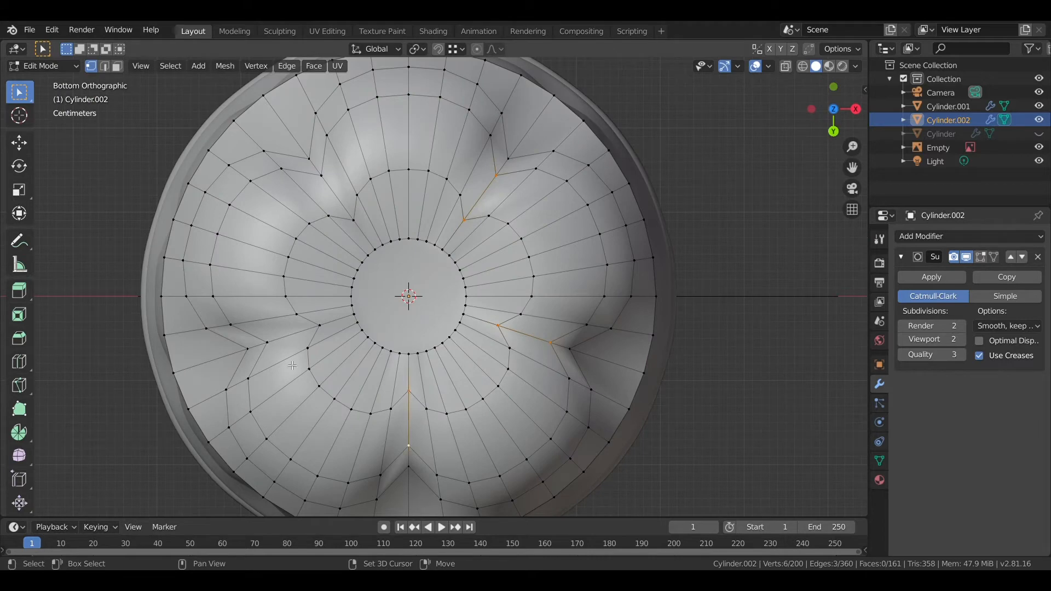
{"action": "left_click", "coordinate": [323, 178], "text": "shift"}
{"action": "scroll", "coordinate": [341, 189], "scroll_direction": "down", "scroll_amount": 2}
{"action": "middle_click_drag", "start_coordinate": [397, 229], "coordinate": [417, 315]}
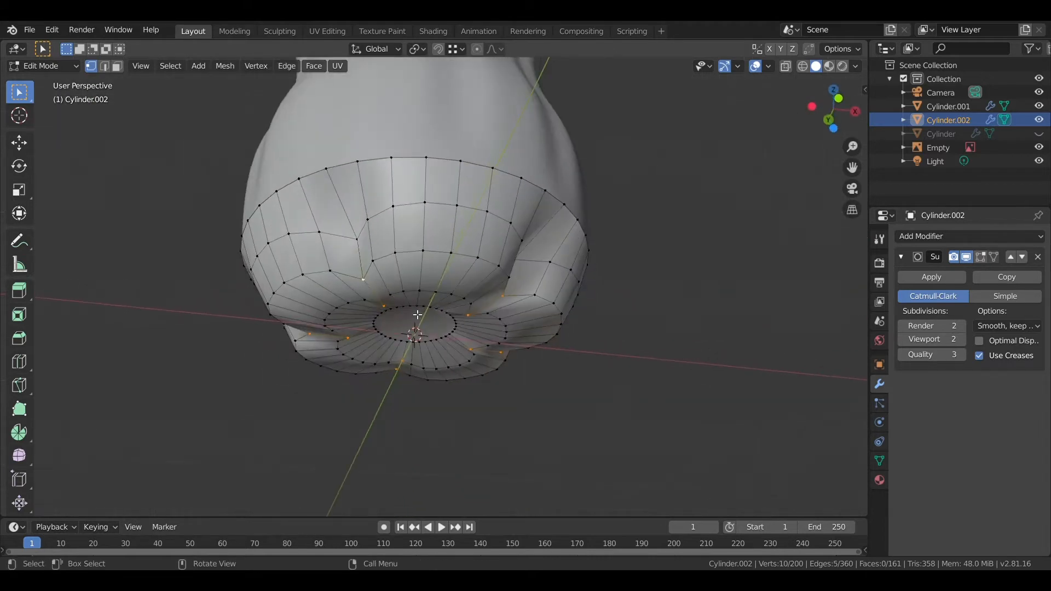
{"action": "key", "text": "g"}
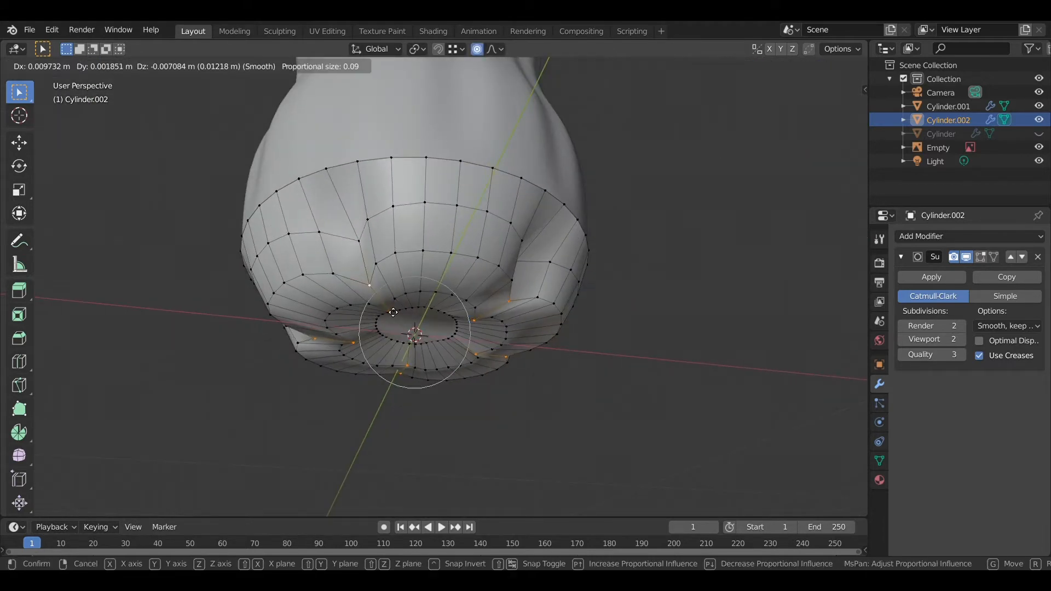
{"action": "left_click", "coordinate": [387, 262]}
{"action": "middle_click_drag", "start_coordinate": [389, 268], "coordinate": [485, 357]}
{"action": "key", "text": "Tab"}
{"action": "key", "text": "Tab"}
Flatten the circular edge loop around the base's center by scaling it to 0 along Z
{"action": "scroll", "coordinate": [453, 308], "scroll_direction": "up", "scroll_amount": 6}
{"action": "scroll", "coordinate": [405, 330], "scroll_direction": "down", "scroll_amount": 1}
{"action": "key", "text": "s"}
{"action": "key", "text": "z"}
{"action": "key", "text": "0"}
{"action": "key", "text": "Return"}
{"action": "scroll", "coordinate": [446, 319], "scroll_direction": "down", "scroll_amount": 2}
{"action": "key", "text": "Tab"}
{"action": "scroll", "coordinate": [482, 339], "scroll_direction": "down", "scroll_amount": 2}
{"action": "key", "text": "Tab"}
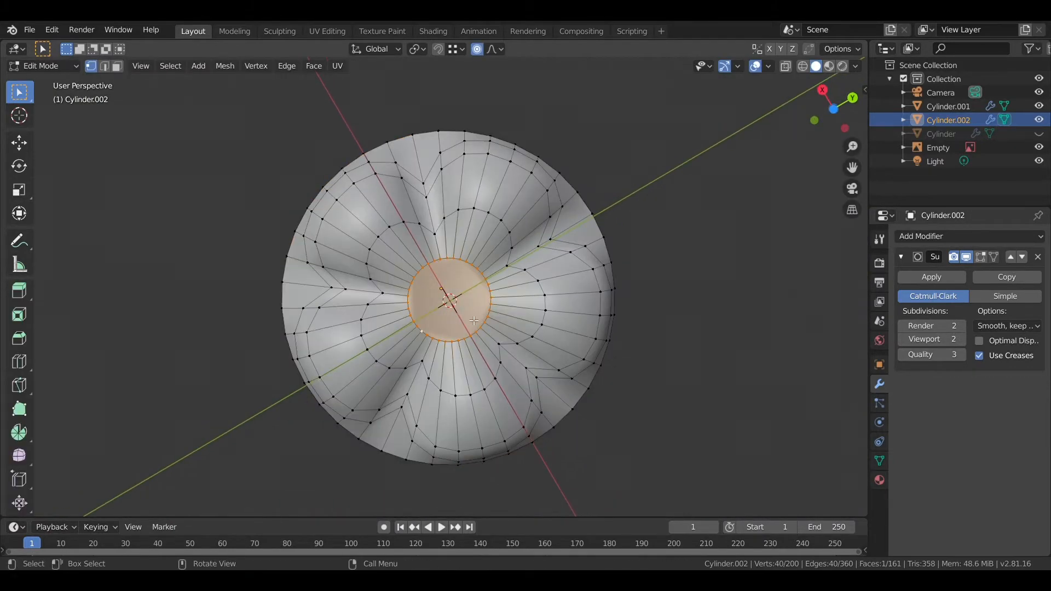
Delete the base's circular center face and close the hole with a Grid Fill
{"action": "scroll", "coordinate": [474, 320], "scroll_direction": "up", "scroll_amount": 3}
{"action": "middle_click_drag", "start_coordinate": [473, 321], "coordinate": [478, 298]}
{"action": "key", "text": "x"}
{"action": "left_click", "coordinate": [470, 320]}
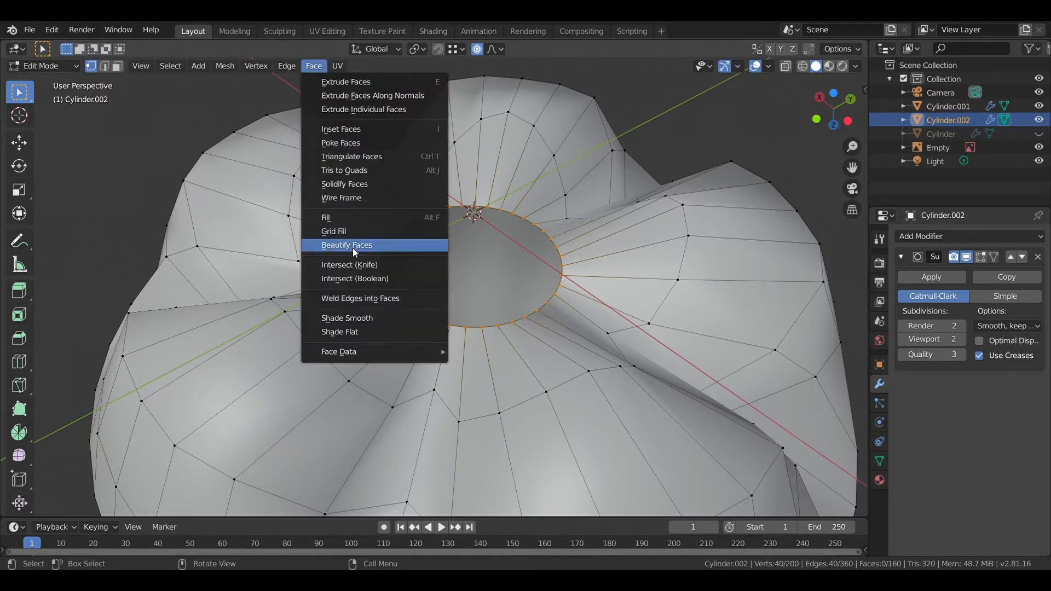
{"action": "left_click", "coordinate": [355, 252]}
{"action": "middle_click_drag", "start_coordinate": [384, 284], "coordinate": [434, 313]}
{"action": "left_click", "coordinate": [314, 66]}
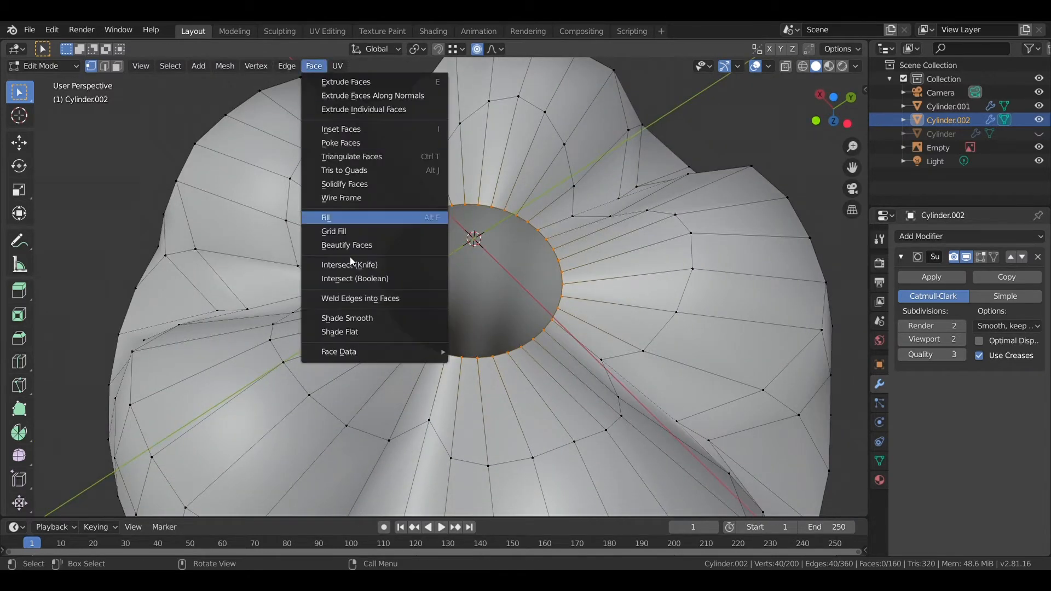
{"action": "left_click", "coordinate": [334, 231]}
{"action": "scroll", "coordinate": [473, 241], "scroll_direction": "down", "scroll_amount": 3}
{"action": "scroll", "coordinate": [473, 241], "scroll_direction": "up", "scroll_amount": 4}
{"action": "middle_click_drag", "start_coordinate": [473, 274], "coordinate": [485, 230]}
{"action": "key", "text": "Tab"}
{"action": "scroll", "coordinate": [452, 374], "scroll_direction": "down", "scroll_amount": 5}
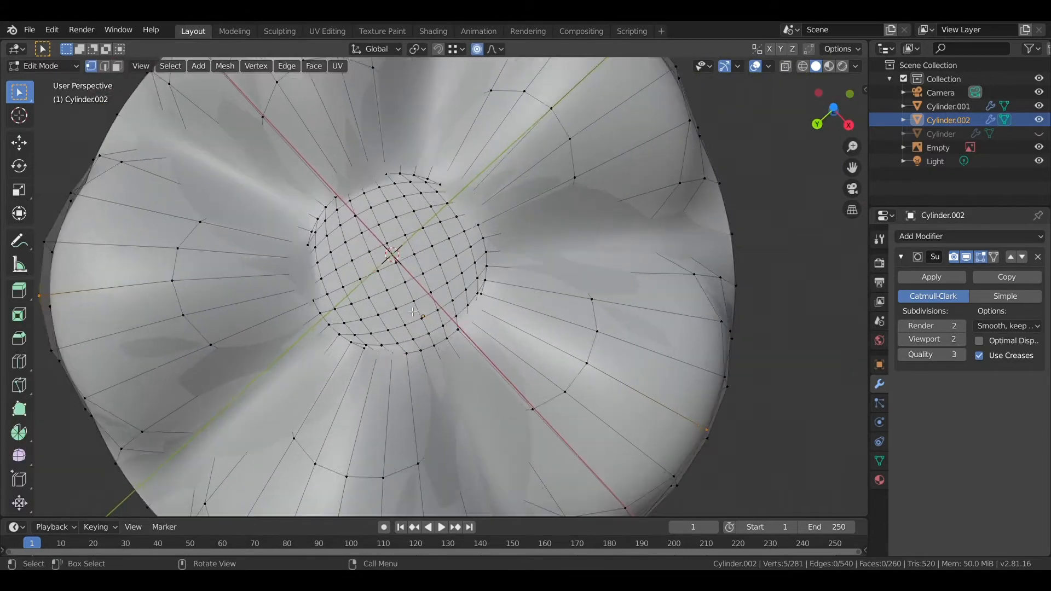
Move the middle of the grid-filled center about 0.007 m down along Z with proportional editing at size 0.09
{"action": "middle_click_drag", "start_coordinate": [413, 312], "coordinate": [477, 382]}
{"action": "key", "text": "g"}
{"action": "key", "text": "z"}
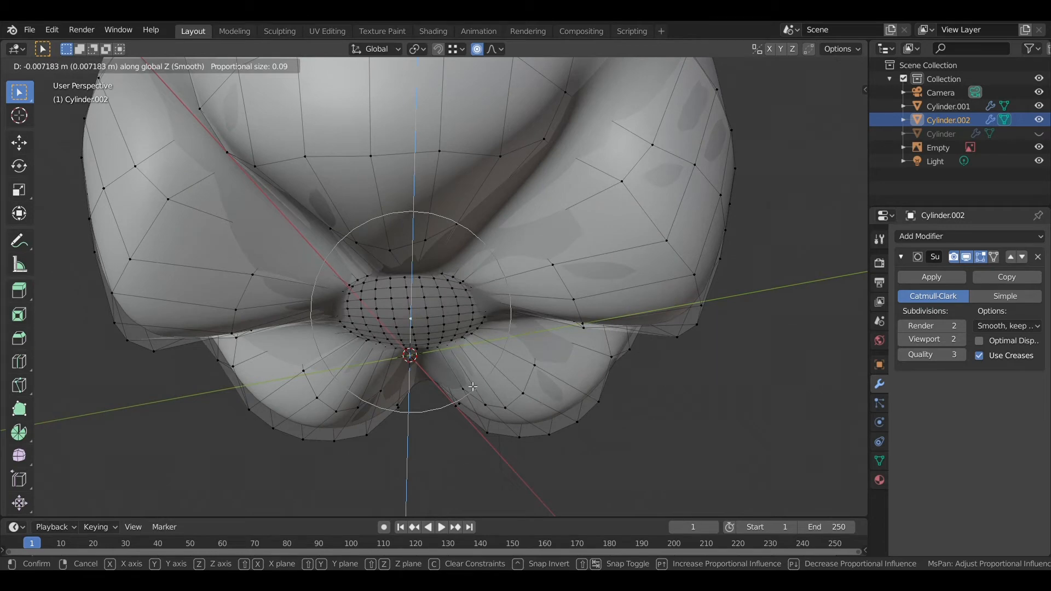
{"action": "left_click", "coordinate": [473, 388]}
{"action": "key", "text": "Tab"}
{"action": "middle_click_drag", "start_coordinate": [473, 394], "coordinate": [508, 433]}
{"action": "scroll", "coordinate": [524, 383], "scroll_direction": "down", "scroll_amount": 4}
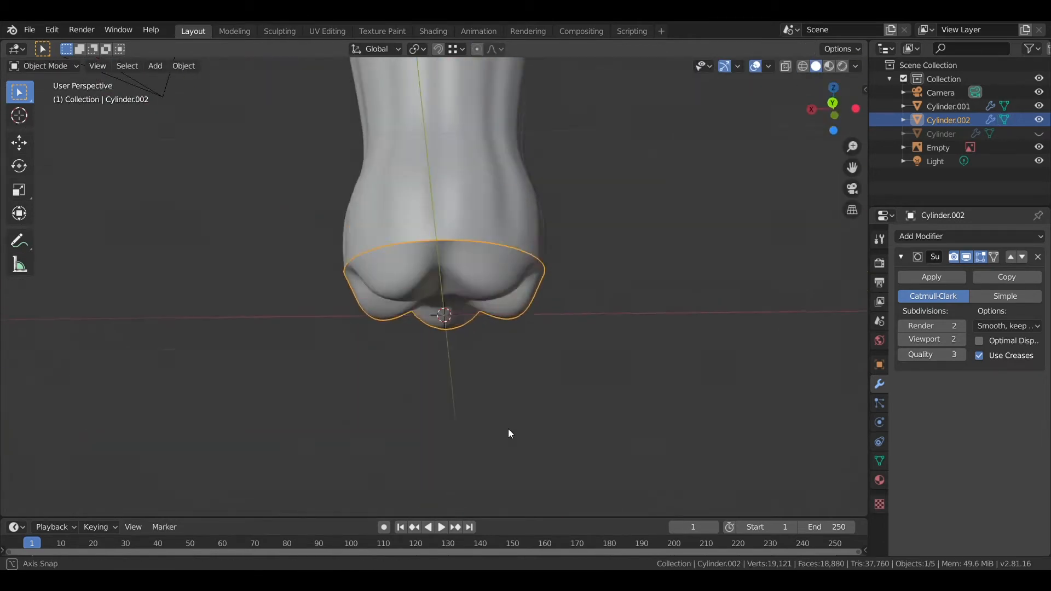
{"action": "key", "text": "ctrl+KP_1"}
{"action": "scroll", "coordinate": [482, 287], "scroll_direction": "up", "scroll_amount": 3}
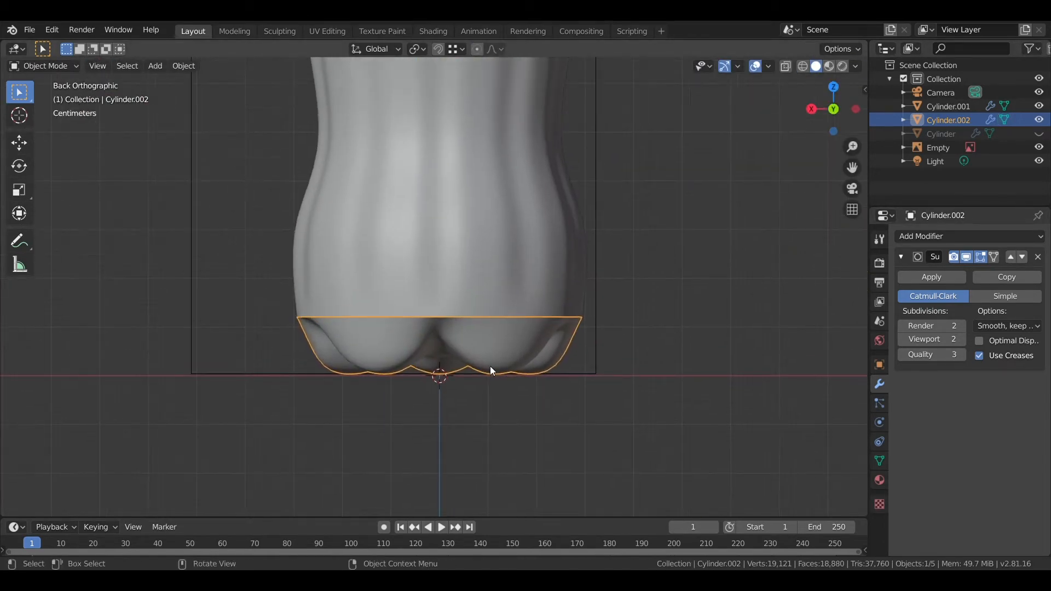
{"action": "middle_click_drag", "start_coordinate": [491, 366], "coordinate": [568, 250]}
Join the base with the bottle body into one object and merge the overlapping vertices by distance
{"action": "key", "text": "Tab"}
{"action": "key", "text": "Tab"}
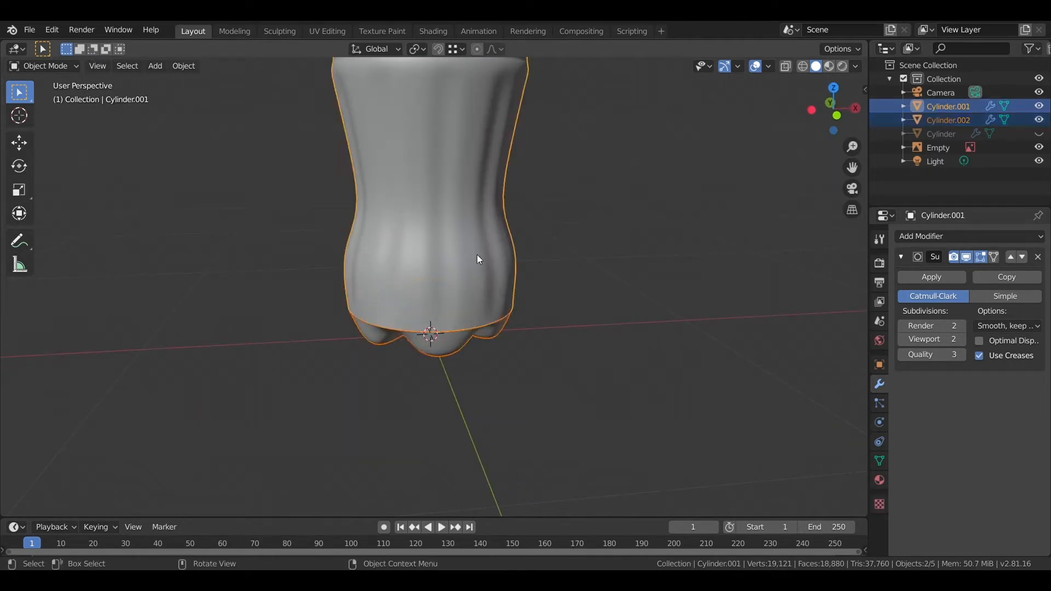
{"action": "key", "text": "ctrl+j"}
{"action": "key", "text": "Tab"}
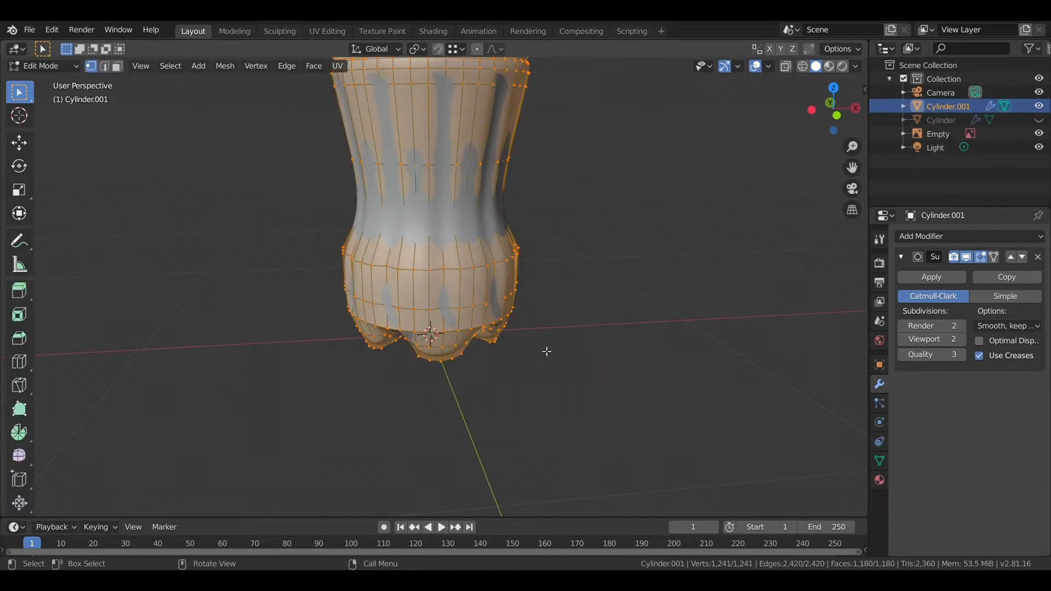
{"action": "middle_click_drag", "start_coordinate": [547, 351], "coordinate": [535, 321]}
{"action": "key", "text": "m"}
{"action": "left_click", "coordinate": [504, 344]}
Recalculate the normals of the whole joined bottle mesh to the outside
{"action": "key", "text": "Tab"}
{"action": "key", "text": "Tab"}
{"action": "key", "text": "shift+n"}
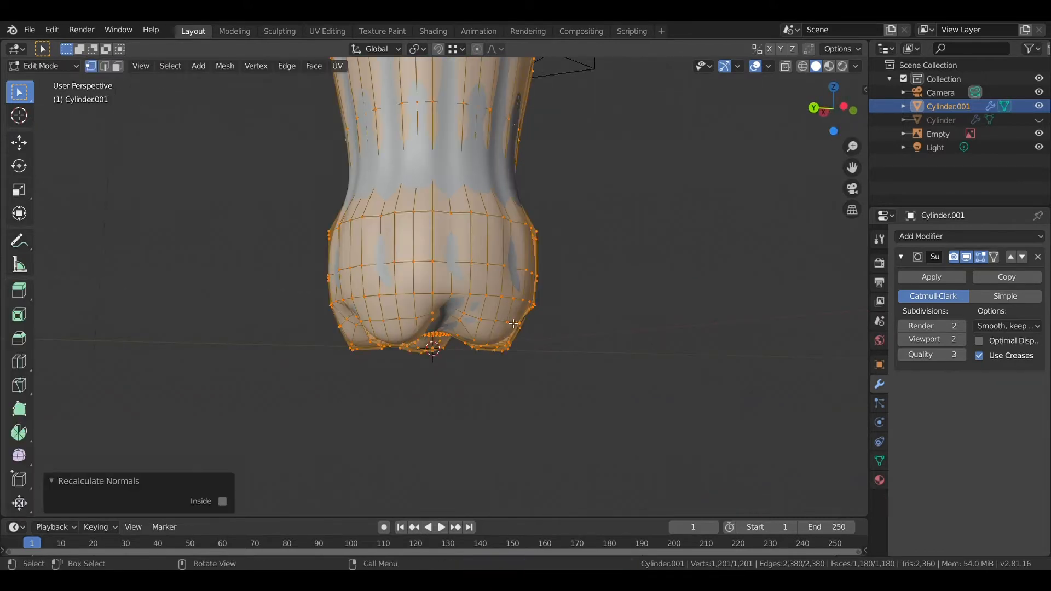
{"action": "key", "text": "Tab"}
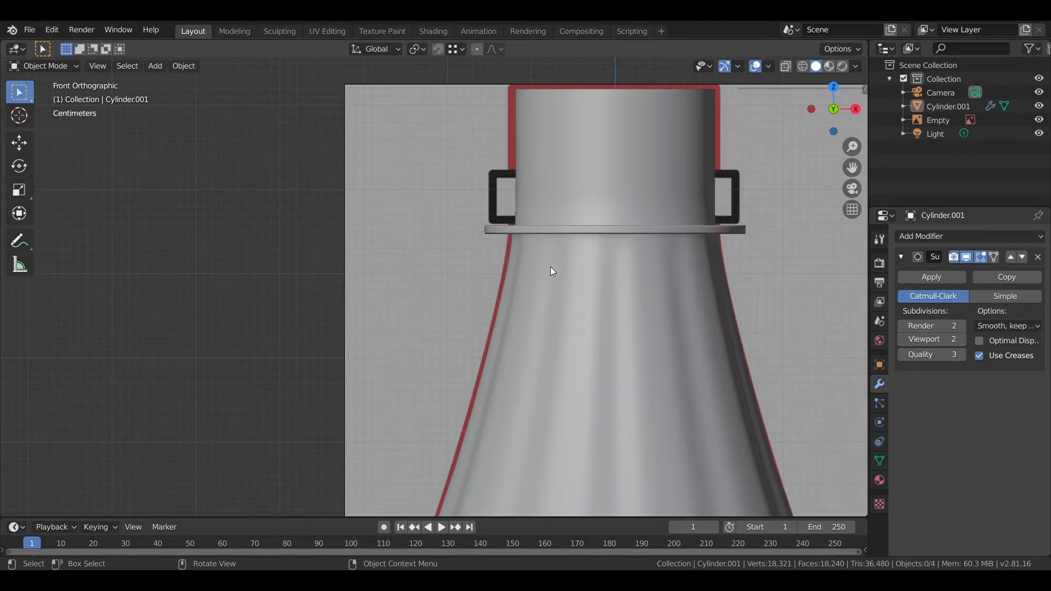
Add a Solidify modifier to the bottle and set its thickness to 0.03 m
{"action": "left_click", "coordinate": [583, 215]}
{"action": "middle_click_drag", "start_coordinate": [583, 214], "coordinate": [635, 219]}
{"action": "left_click", "coordinate": [904, 236]}
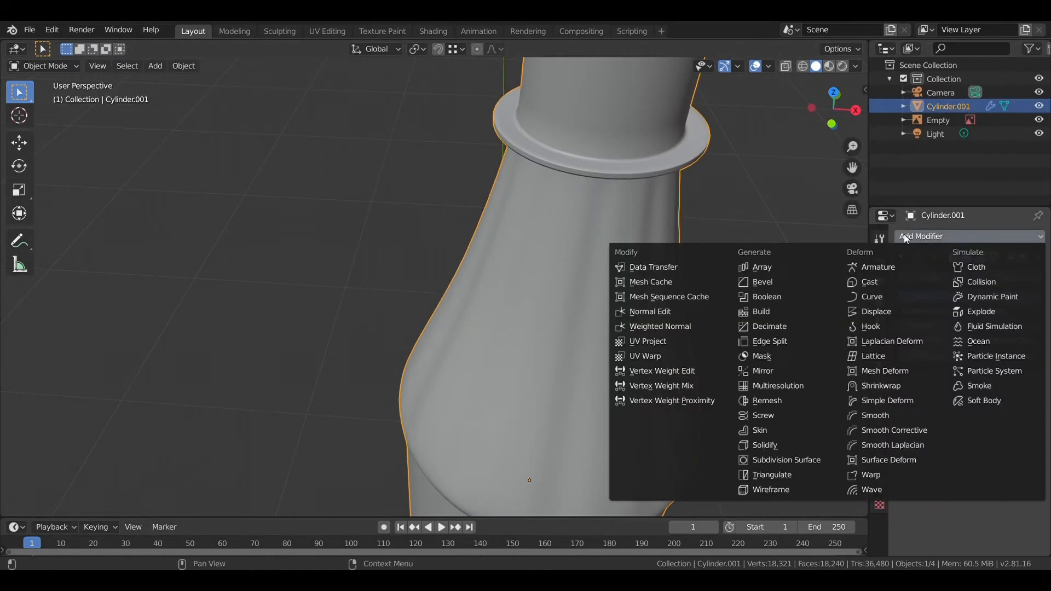
{"action": "left_click", "coordinate": [782, 445]}
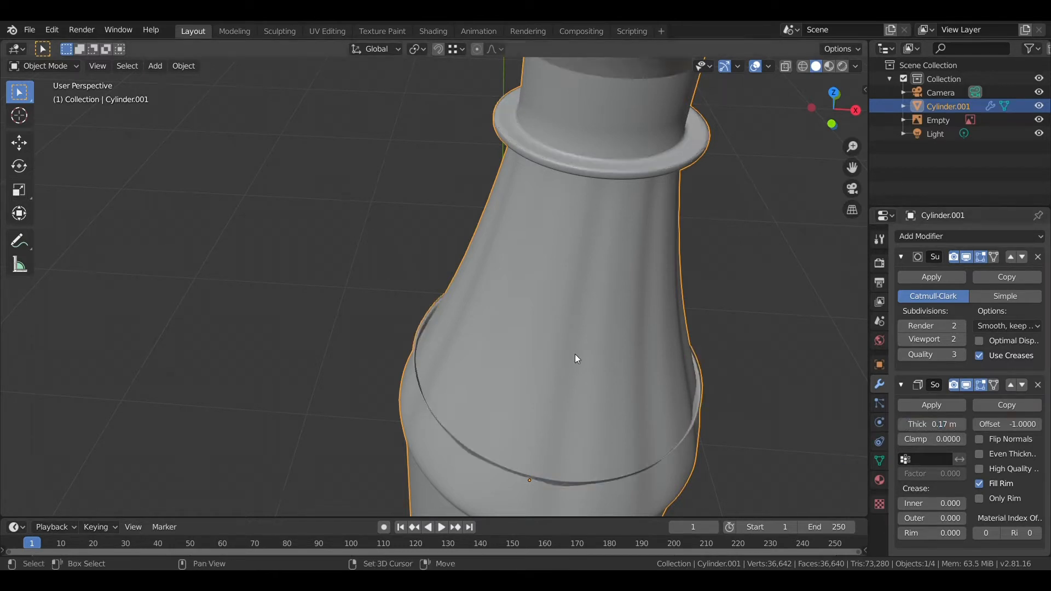
{"action": "middle_click_drag", "start_coordinate": [543, 287], "coordinate": [464, 504], "text": "shift"}
{"action": "type", "text": "-"}
{"action": "key", "text": "Return"}
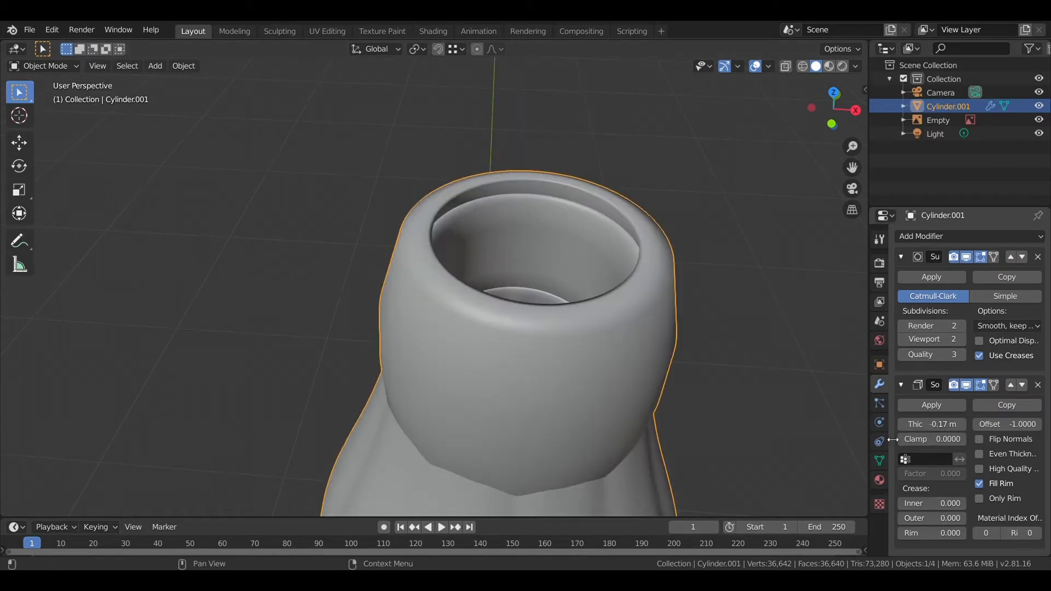
{"action": "scroll", "coordinate": [832, 424], "scroll_direction": "down", "scroll_amount": 3}
{"action": "left_click_drag", "start_coordinate": [925, 425], "coordinate": [959, 425]}
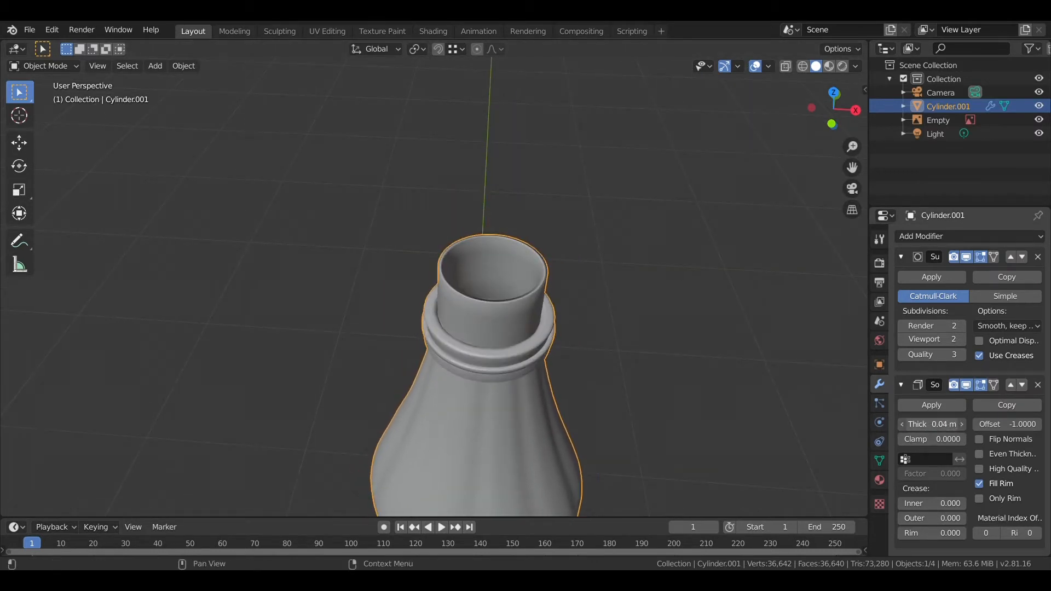
{"action": "scroll", "coordinate": [724, 428], "scroll_direction": "up", "scroll_amount": 2}
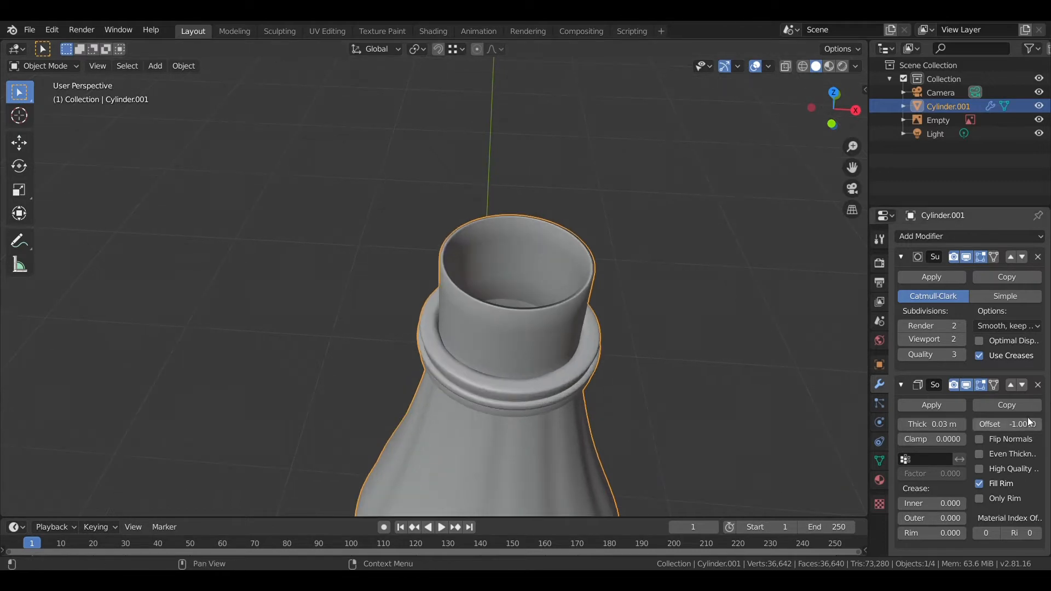
Set the Solidify thickness to -0.02 m and adjust the offset to -0.2031 against the blueprint outline
{"action": "double_click", "coordinate": [1027, 425]}
{"action": "type", "text": "0"}
{"action": "key", "text": "Return"}
{"action": "scroll", "coordinate": [821, 432], "scroll_direction": "up", "scroll_amount": 1}
{"action": "mouse_move", "coordinate": [932, 424]}
{"action": "left_mouse_down"}
{"action": "mouse_move", "coordinate": [959, 425]}
{"action": "mouse_move", "coordinate": [925, 424]}
{"action": "left_mouse_up"}
{"action": "left_click", "coordinate": [831, 124]}
{"action": "scroll", "coordinate": [586, 324], "scroll_direction": "up", "scroll_amount": 5}
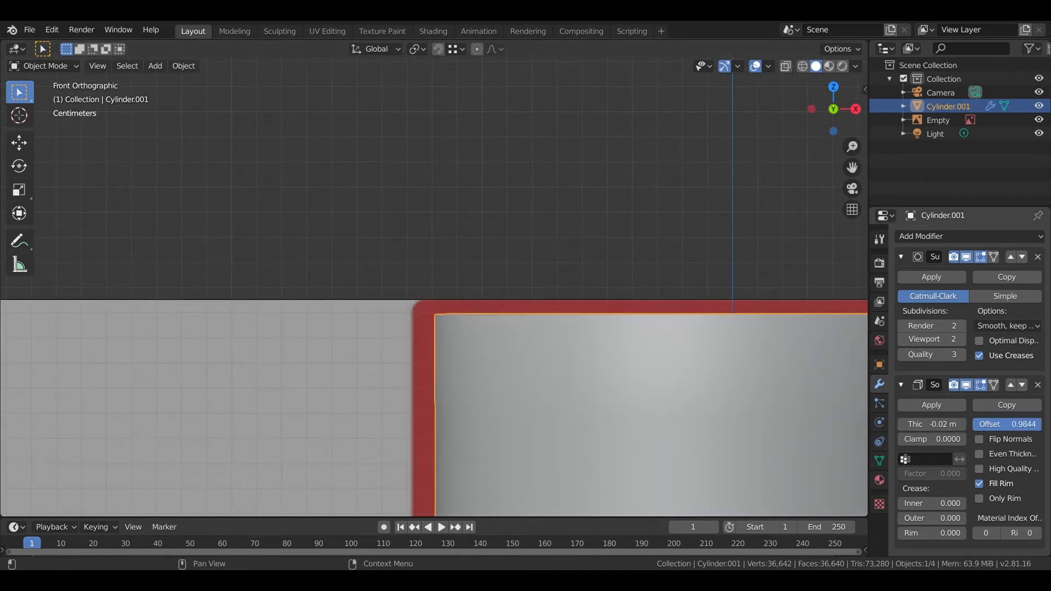
{"action": "left_click_drag", "start_coordinate": [1007, 424], "coordinate": [1018, 424]}
{"action": "middle_click_drag", "start_coordinate": [669, 397], "coordinate": [497, 324]}
{"action": "scroll", "coordinate": [679, 171], "scroll_direction": "down", "scroll_amount": 12}
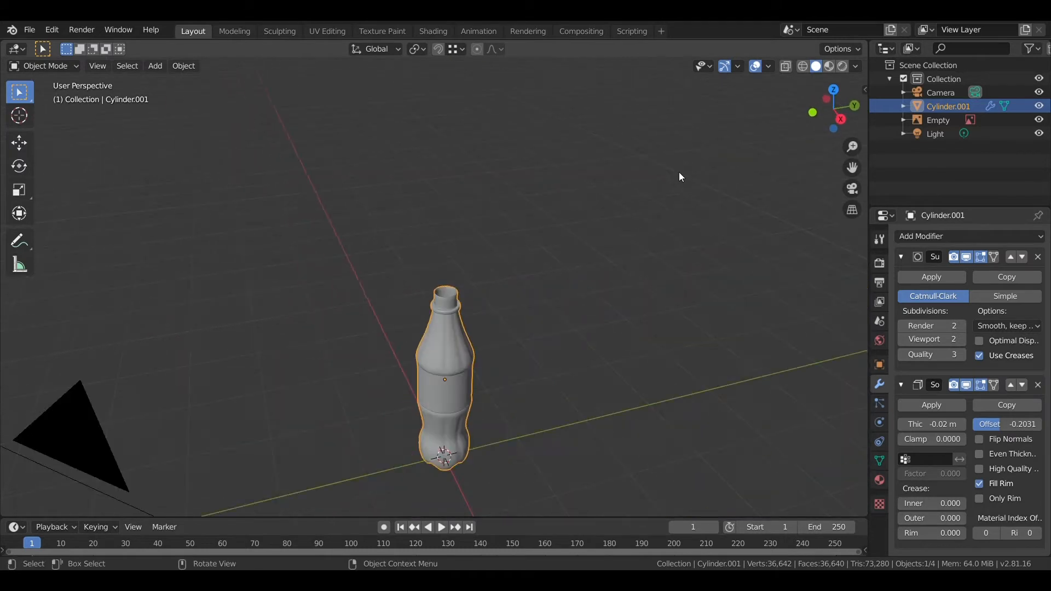
In the front wireframe view, select the whole neck ring and move it 0.00415 m down along Z
{"action": "left_click", "coordinate": [813, 114]}
{"action": "scroll", "coordinate": [453, 301], "scroll_direction": "up", "scroll_amount": 4}
{"action": "scroll", "coordinate": [453, 301], "scroll_direction": "up", "scroll_amount": 8}
{"action": "key", "text": "Tab"}
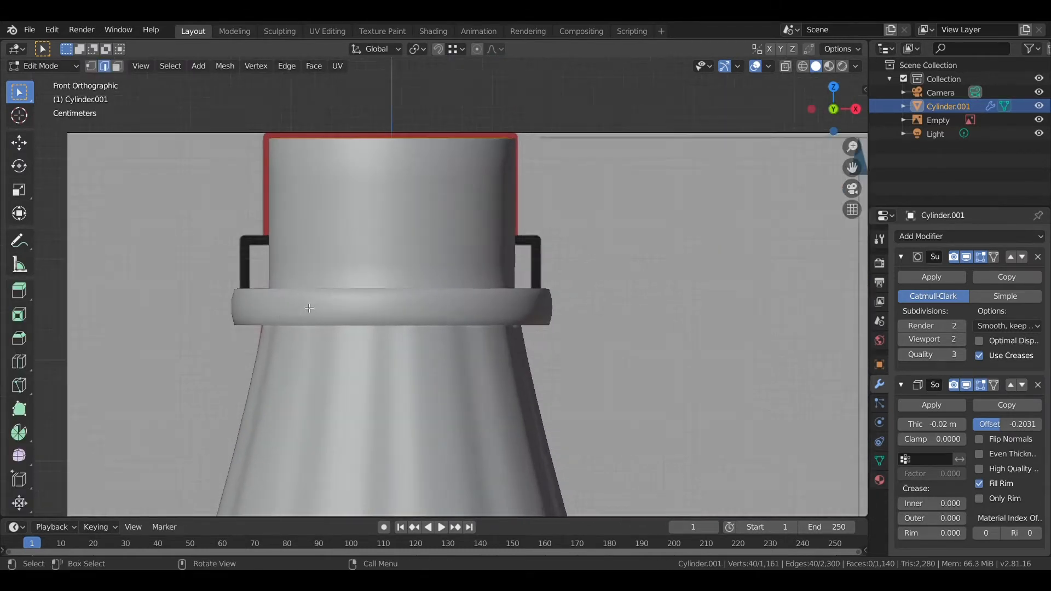
{"action": "left_click", "coordinate": [804, 66]}
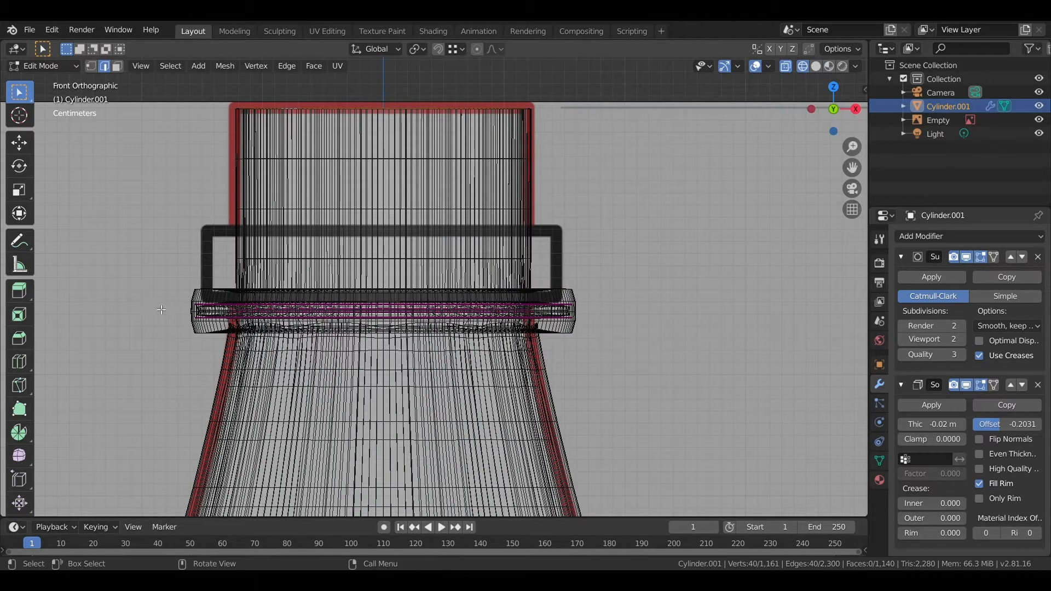
{"action": "scroll", "coordinate": [162, 310], "scroll_direction": "up", "scroll_amount": 1}
{"action": "left_click_drag", "start_coordinate": [136, 305], "coordinate": [609, 329]}
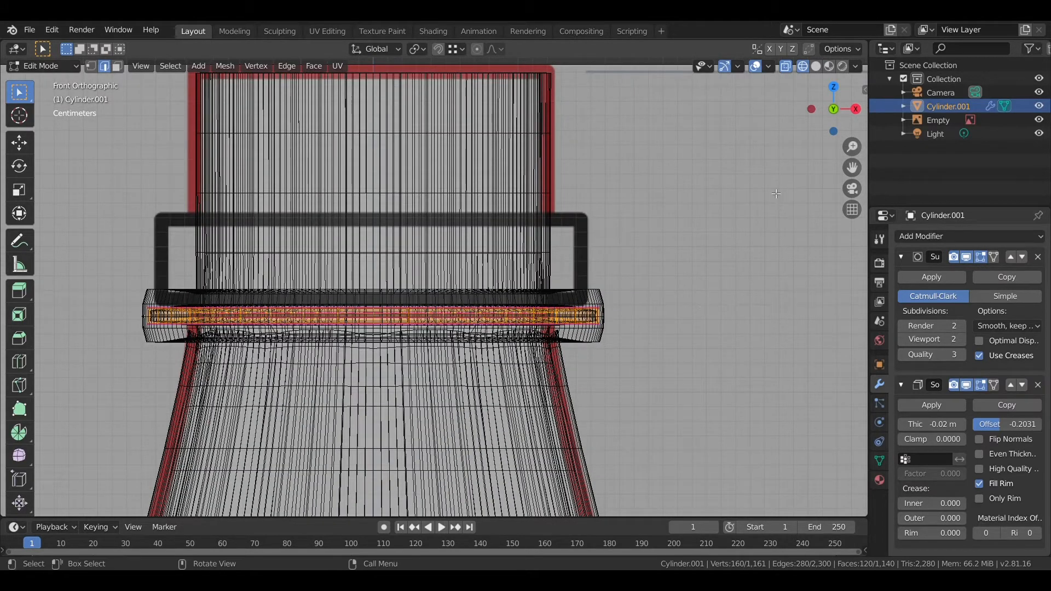
{"action": "key", "text": "g"}
{"action": "left_click", "coordinate": [634, 320]}
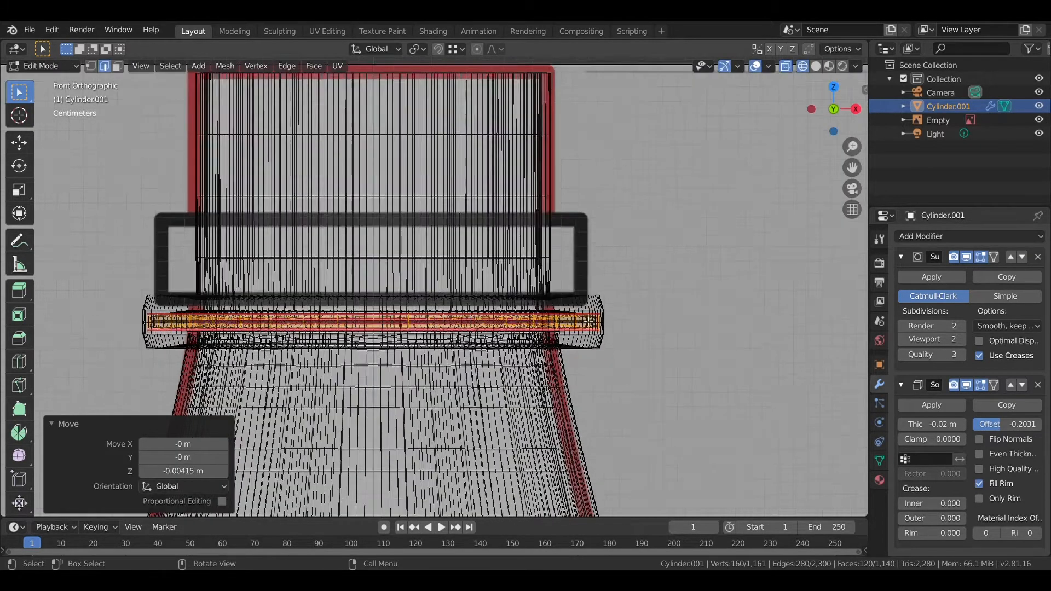
Select the edge loops along the neck ring's lower side and adjust their height along Z
{"action": "scroll", "coordinate": [589, 322], "scroll_direction": "up", "scroll_amount": 1}
{"action": "left_click_drag", "start_coordinate": [693, 350], "coordinate": [97, 340]}
{"action": "key", "text": "z"}
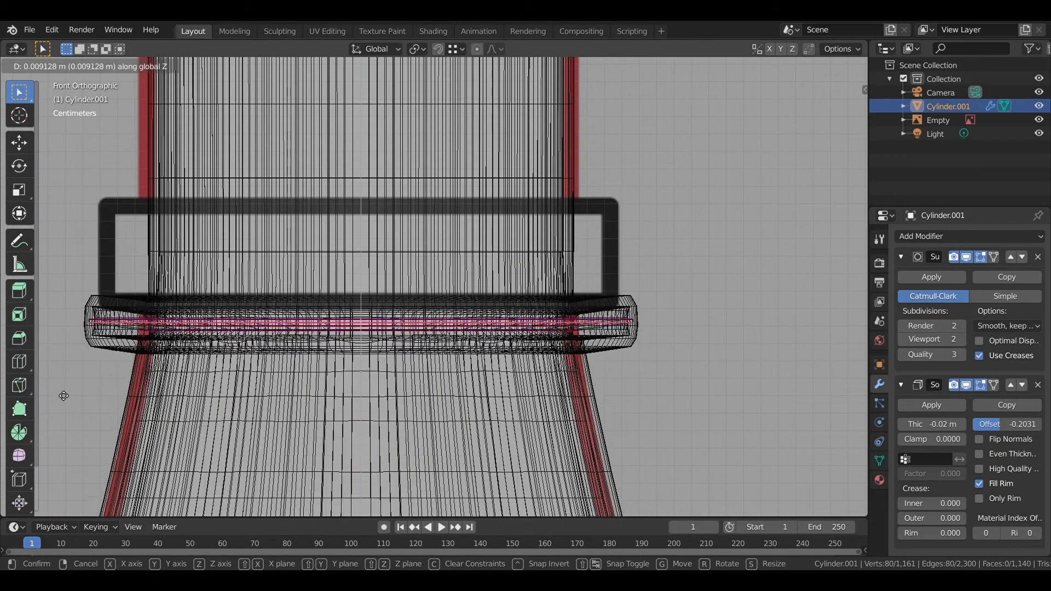
{"action": "right_click", "coordinate": [69, 351]}
{"action": "key", "text": "g"}
{"action": "key", "text": "z"}
{"action": "left_click", "coordinate": [657, 426]}
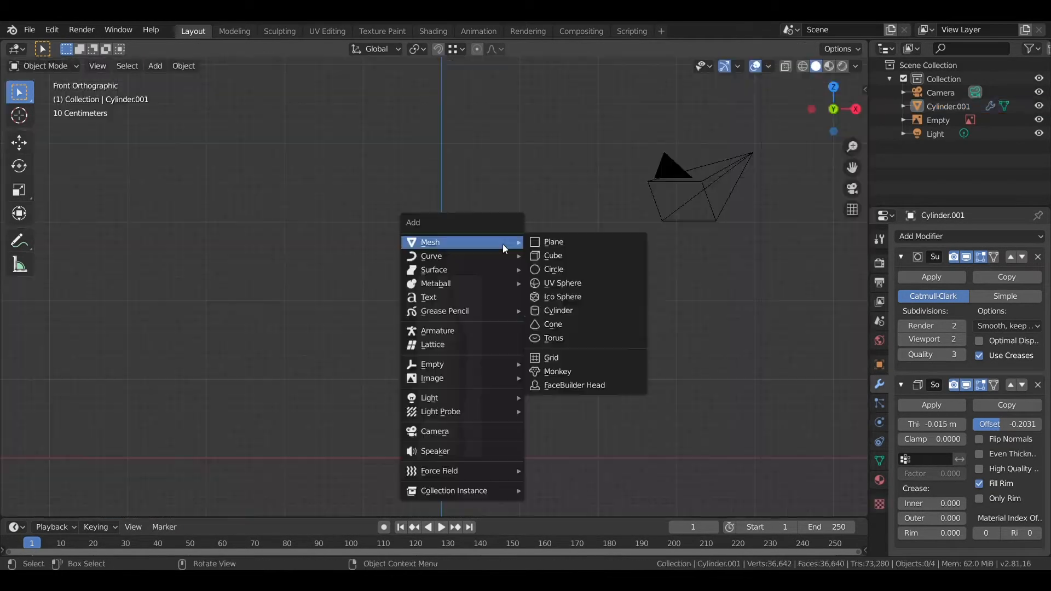
Add a cylinder mesh with 180 vertices, 1 m radius and 2 m depth at the world origin
{"action": "left_click", "coordinate": [564, 323]}
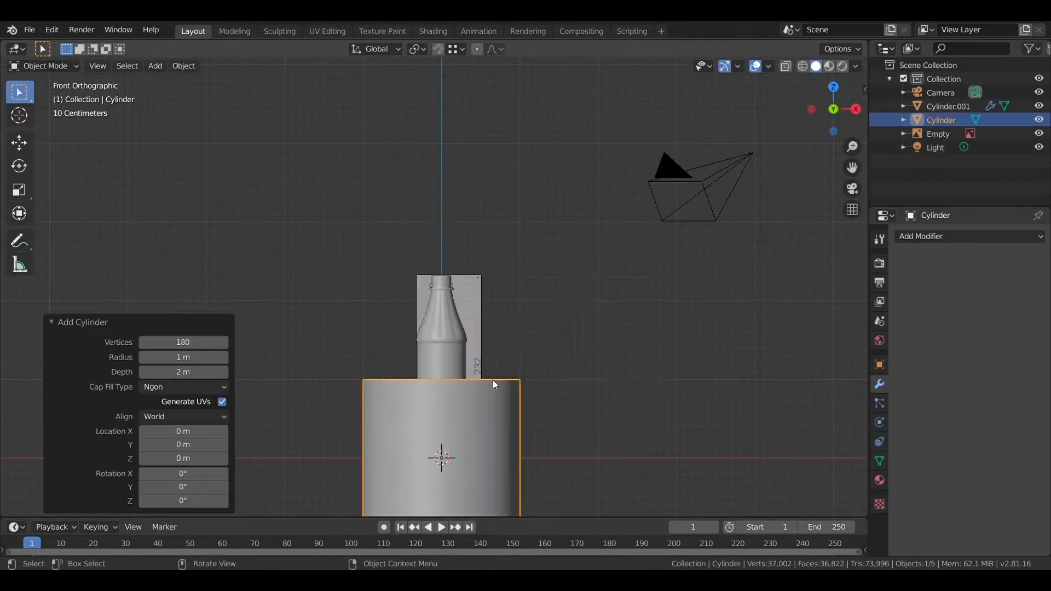
Reduce the new cylinder to 18 vertices, scale it down and raise it along Z to the bottle's straight label section
{"action": "key", "text": "s"}
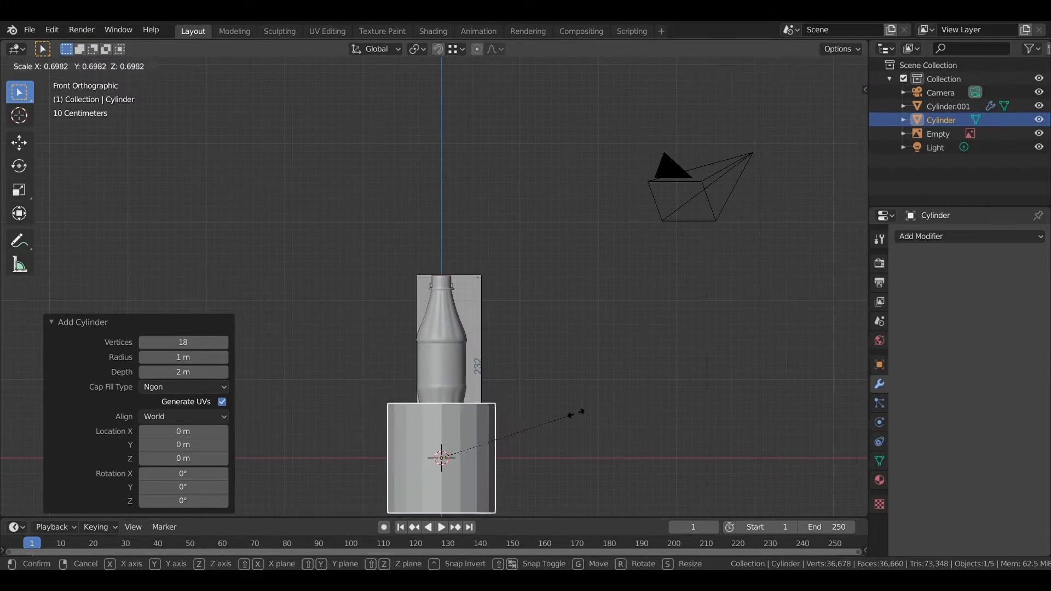
{"action": "left_click", "coordinate": [572, 415]}
{"action": "key", "text": "g"}
{"action": "key", "text": "z"}
{"action": "left_click", "coordinate": [547, 356]}
{"action": "scroll", "coordinate": [603, 344], "scroll_direction": "up", "scroll_amount": 4}
{"action": "key", "text": "s"}
{"action": "left_click", "coordinate": [580, 375]}
{"action": "scroll", "coordinate": [564, 397], "scroll_direction": "up", "scroll_amount": 2}
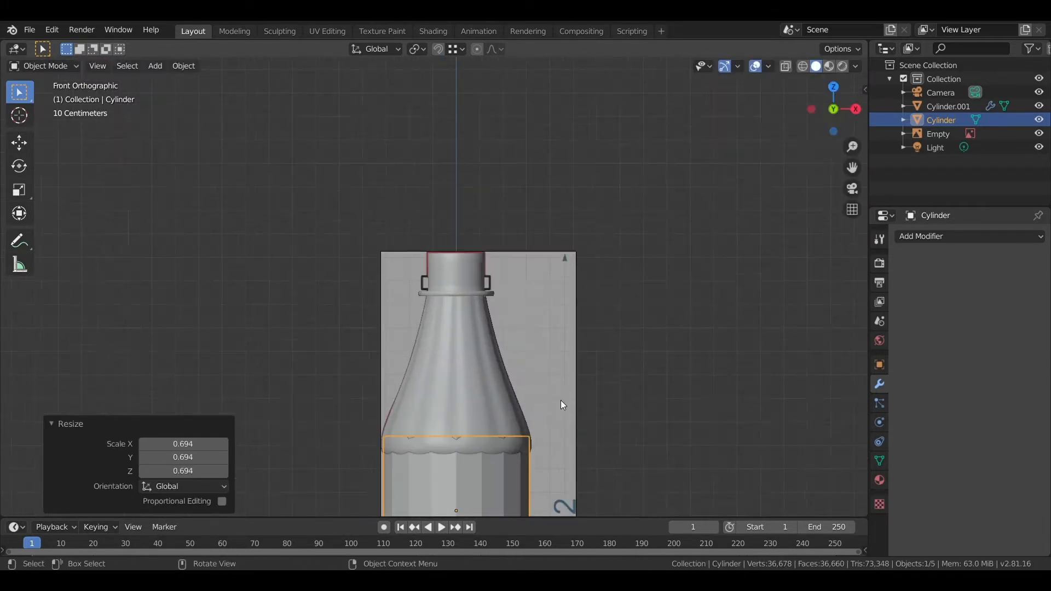
{"action": "key", "text": "s"}
{"action": "left_click", "coordinate": [551, 411]}
Widen the label cylinder horizontally by about 1.12 to match the bottle, and move it 0.0276 m down along Z
{"action": "middle_click_drag", "start_coordinate": [596, 400], "coordinate": [586, 230], "text": "shift"}
{"action": "scroll", "coordinate": [572, 291], "scroll_direction": "up", "scroll_amount": 2}
{"action": "key", "text": "s"}
{"action": "key", "text": "shift+z"}
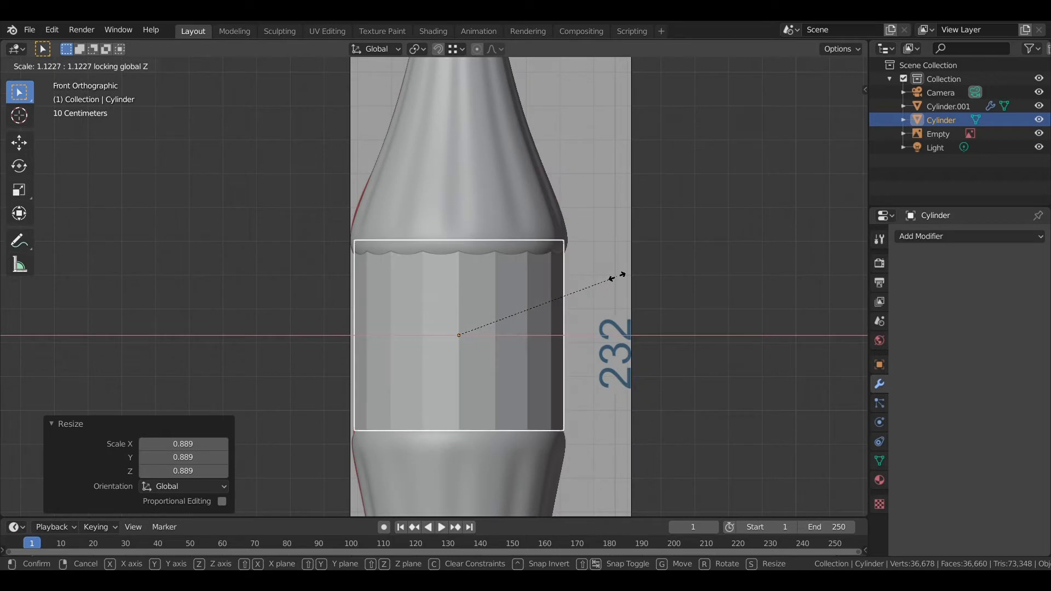
{"action": "left_click", "coordinate": [622, 275]}
{"action": "key", "text": "g"}
{"action": "key", "text": "z"}
{"action": "left_click", "coordinate": [619, 232]}
Scale the label cylinder along Z so its height fits the recess between the bottle's upper and lower bulges
{"action": "key", "text": "s"}
{"action": "key", "text": "z"}
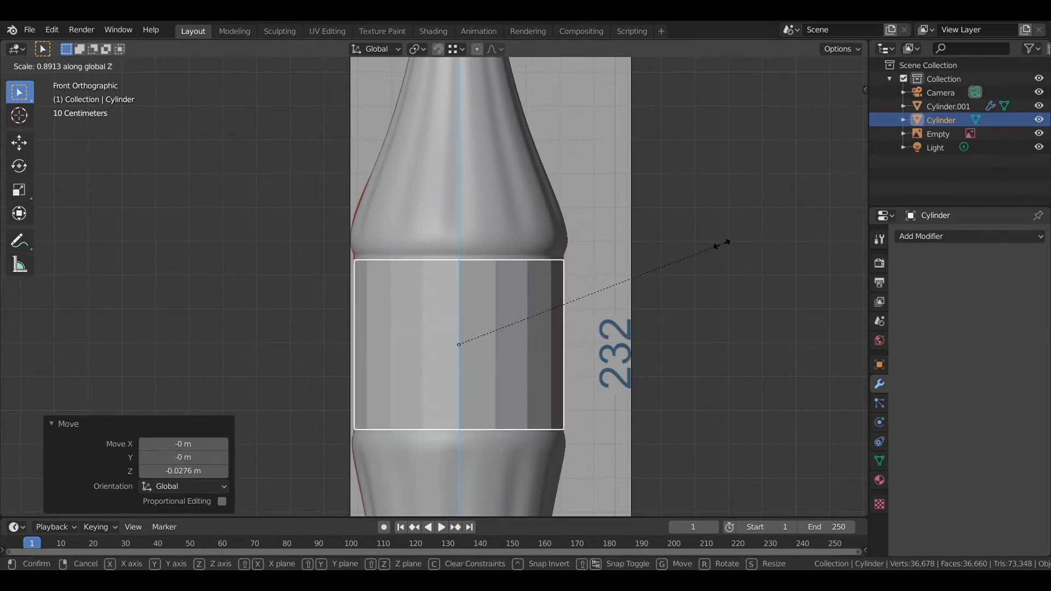
{"action": "scroll", "coordinate": [614, 289], "scroll_direction": "up", "scroll_amount": 1}
{"action": "left_click", "coordinate": [626, 291]}
{"action": "key", "text": "s"}
{"action": "key", "text": "z"}
{"action": "left_click", "coordinate": [731, 325]}
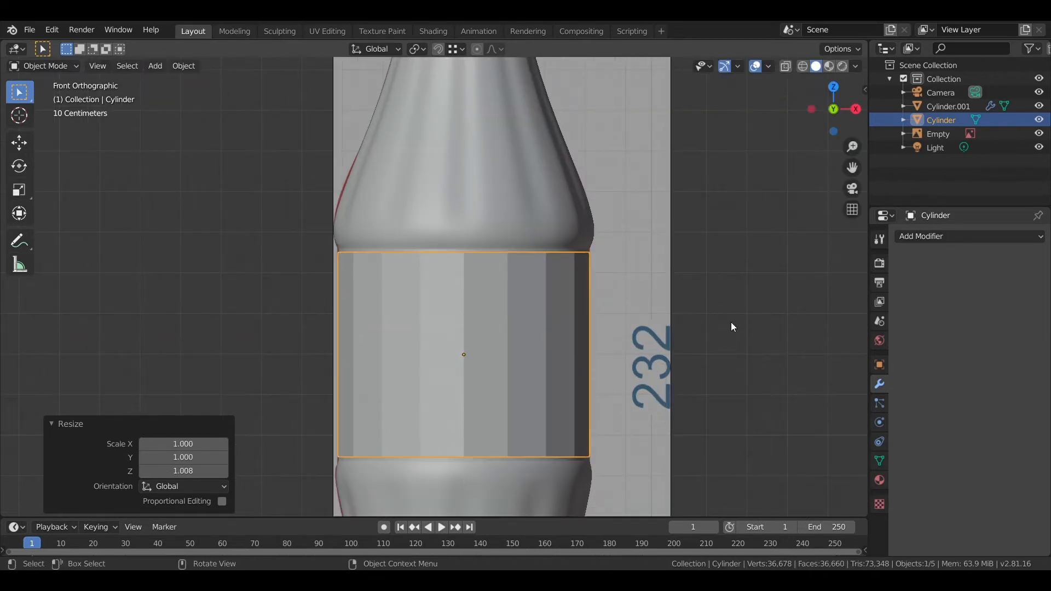
{"action": "key", "text": "s"}
{"action": "key", "text": "z"}
{"action": "right_click", "coordinate": [727, 321]}
Add a Subdivision Surface modifier to the label cylinder and shade it smooth
{"action": "middle_click_drag", "start_coordinate": [728, 322], "coordinate": [582, 305]}
{"action": "left_click", "coordinate": [969, 236]}
{"action": "left_click", "coordinate": [763, 435]}
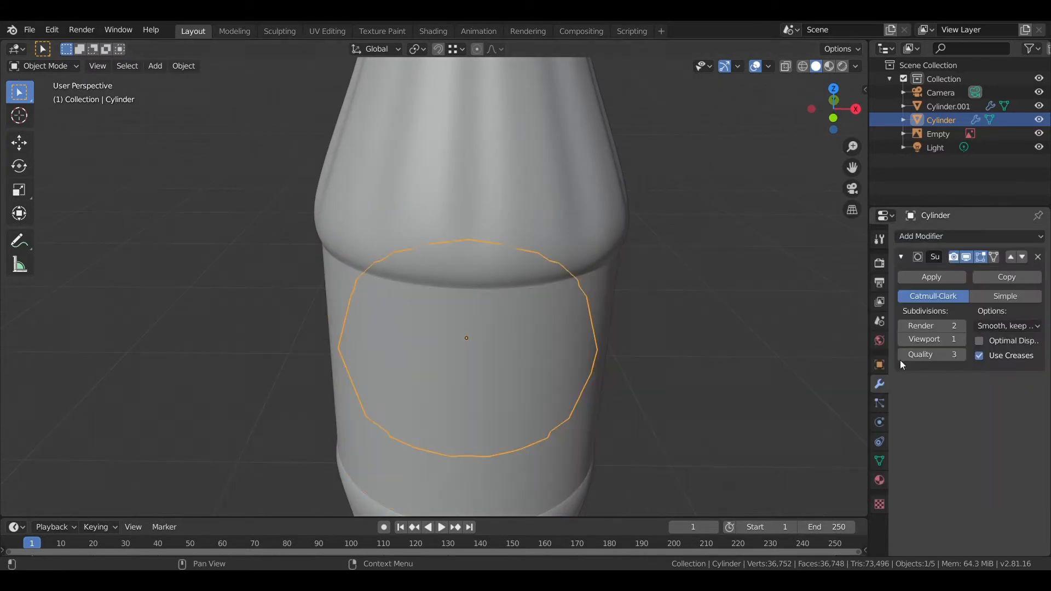
{"action": "scroll", "coordinate": [657, 357], "scroll_direction": "down", "scroll_amount": 3}
{"action": "middle_click_drag", "start_coordinate": [657, 357], "coordinate": [615, 329]}
{"action": "key", "text": "Tab"}
{"action": "key", "text": "Tab"}
{"action": "right_click", "coordinate": [558, 336]}
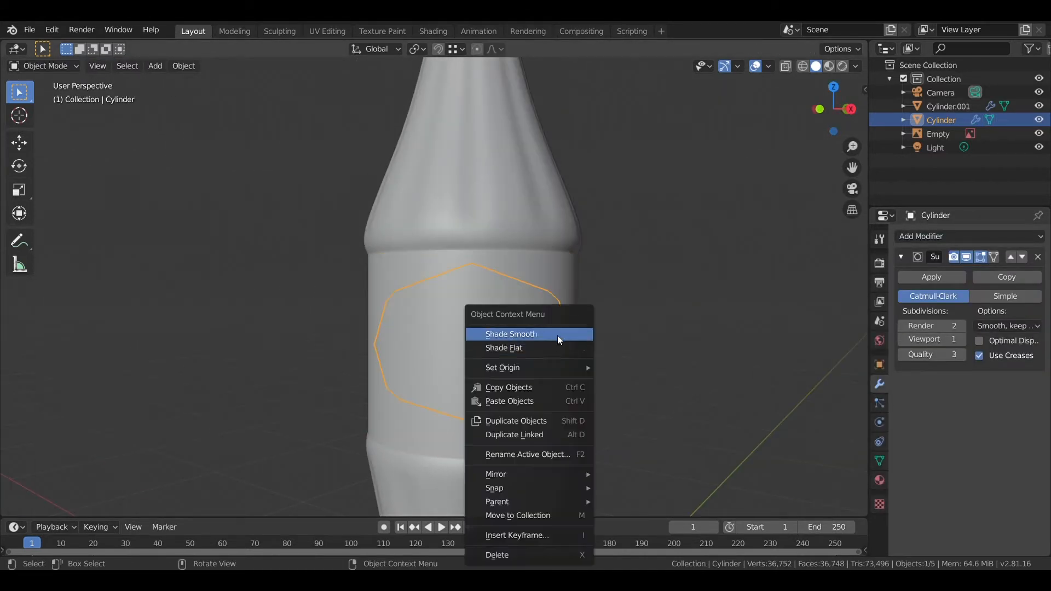
{"action": "left_click", "coordinate": [557, 336]}
Hide the bottle body and delete the top cap face of the label cylinder
{"action": "scroll", "coordinate": [550, 323], "scroll_direction": "down", "scroll_amount": 2}
{"action": "key", "text": "Tab"}
{"action": "middle_click_drag", "start_coordinate": [544, 312], "coordinate": [548, 347]}
{"action": "left_click", "coordinate": [1039, 107]}
{"action": "middle_click_drag", "start_coordinate": [526, 246], "coordinate": [501, 298]}
{"action": "scroll", "coordinate": [498, 300], "scroll_direction": "up", "scroll_amount": 2}
{"action": "key", "text": "alt+a"}
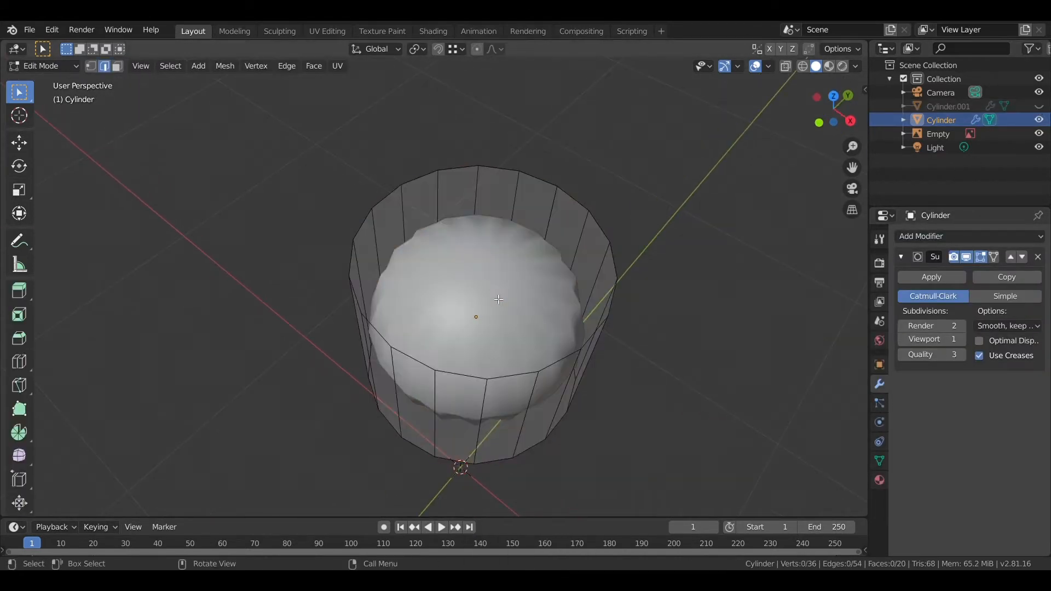
{"action": "left_click", "coordinate": [118, 66]}
{"action": "left_click", "coordinate": [470, 302]}
{"action": "key", "text": "x"}
{"action": "left_click", "coordinate": [460, 330]}
Delete the label cylinder's bottom cap face and unhide the bottle in the front view
{"action": "middle_click_drag", "start_coordinate": [461, 328], "coordinate": [482, 186]}
{"action": "left_click", "coordinate": [527, 311]}
{"action": "key", "text": "x"}
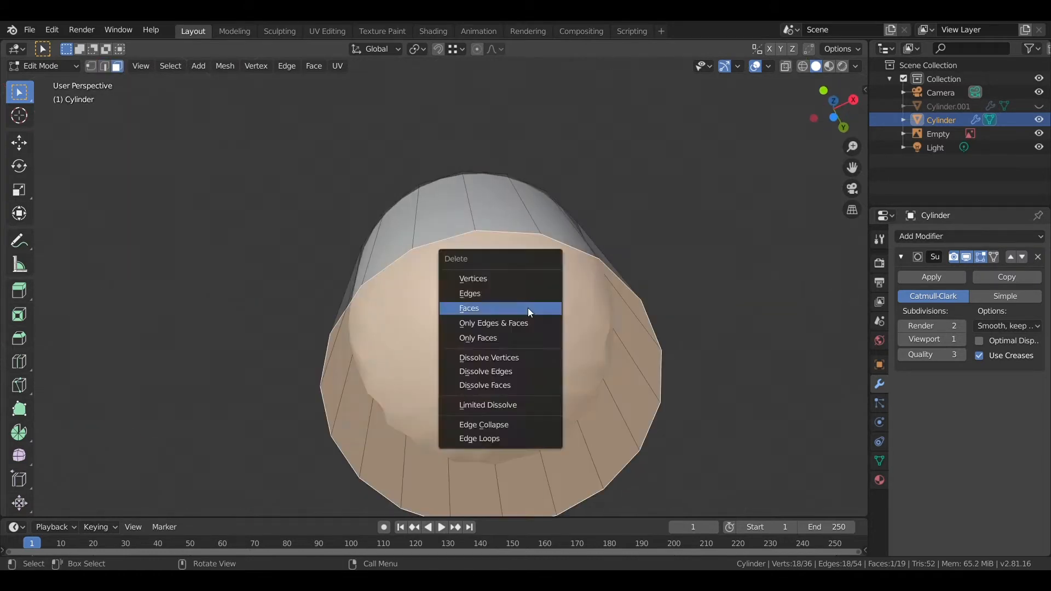
{"action": "left_click", "coordinate": [529, 310]}
{"action": "left_click", "coordinate": [823, 91]}
{"action": "left_click", "coordinate": [1039, 106]}
{"action": "scroll", "coordinate": [766, 263], "scroll_direction": "up", "scroll_amount": 1}
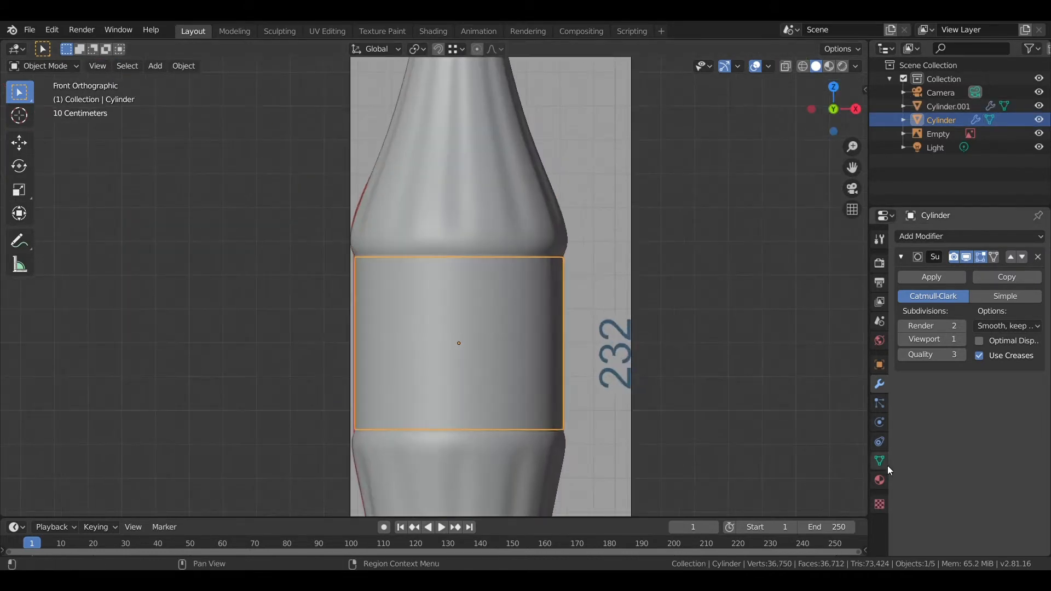
Create a new material for the label and set its viewport display color to red
{"action": "left_click", "coordinate": [880, 480]}
{"action": "left_click", "coordinate": [952, 281]}
{"action": "scroll", "coordinate": [949, 471], "scroll_direction": "down", "scroll_amount": 8}
{"action": "scroll", "coordinate": [950, 471], "scroll_direction": "down", "scroll_amount": 3}
{"action": "left_click", "coordinate": [905, 492]}
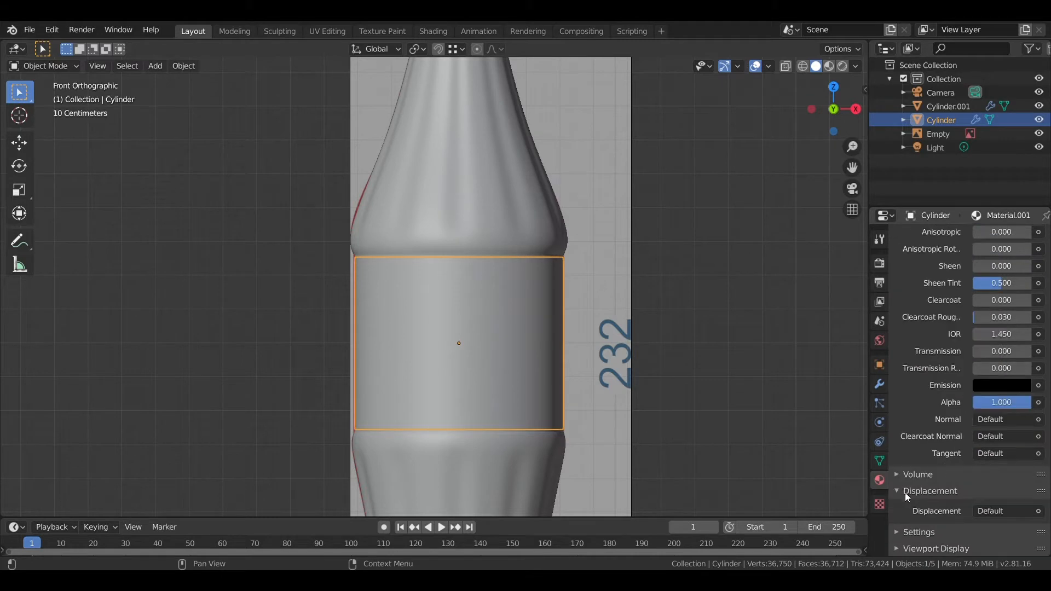
{"action": "scroll", "coordinate": [924, 527], "scroll_direction": "down", "scroll_amount": 10}
{"action": "left_click", "coordinate": [976, 367]}
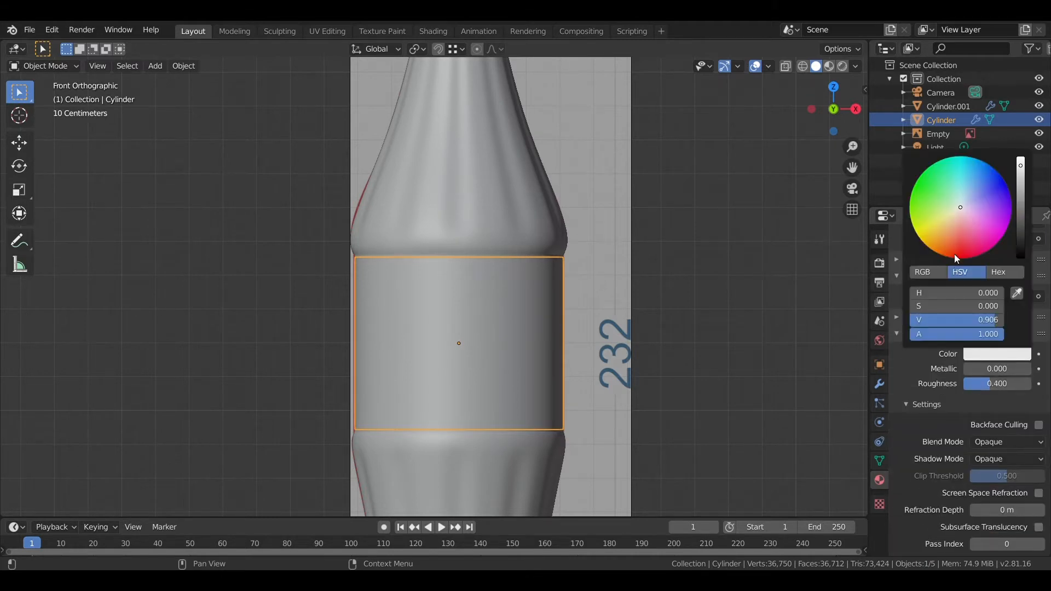
Enlarge the label uniformly by about 1.01 and check its fit around the bottle
{"action": "key", "text": "s"}
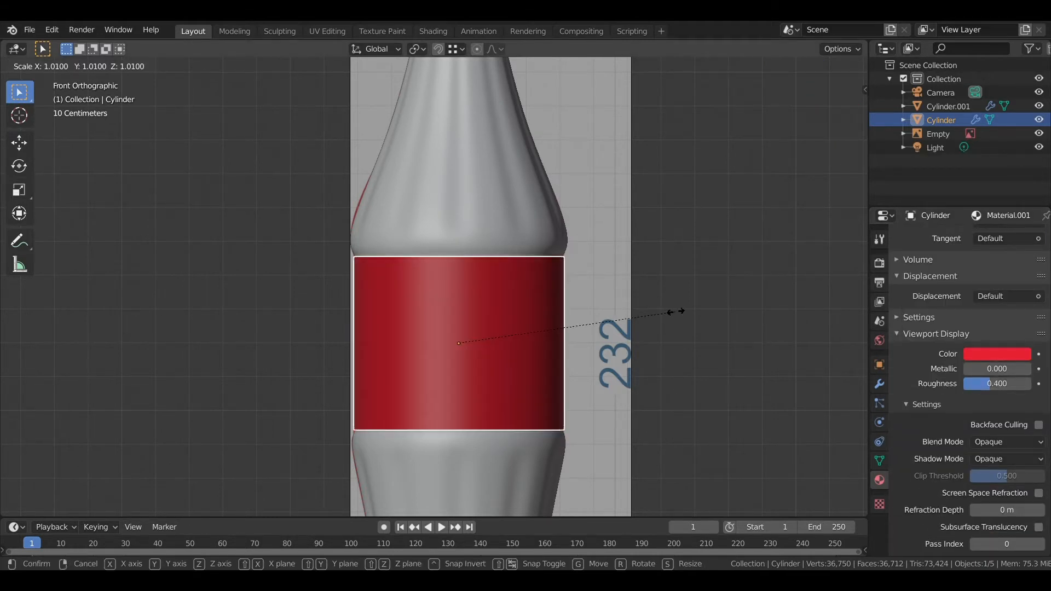
{"action": "left_click", "coordinate": [674, 308]}
{"action": "middle_click_drag", "start_coordinate": [674, 309], "coordinate": [632, 349]}
{"action": "key", "text": "Tab"}
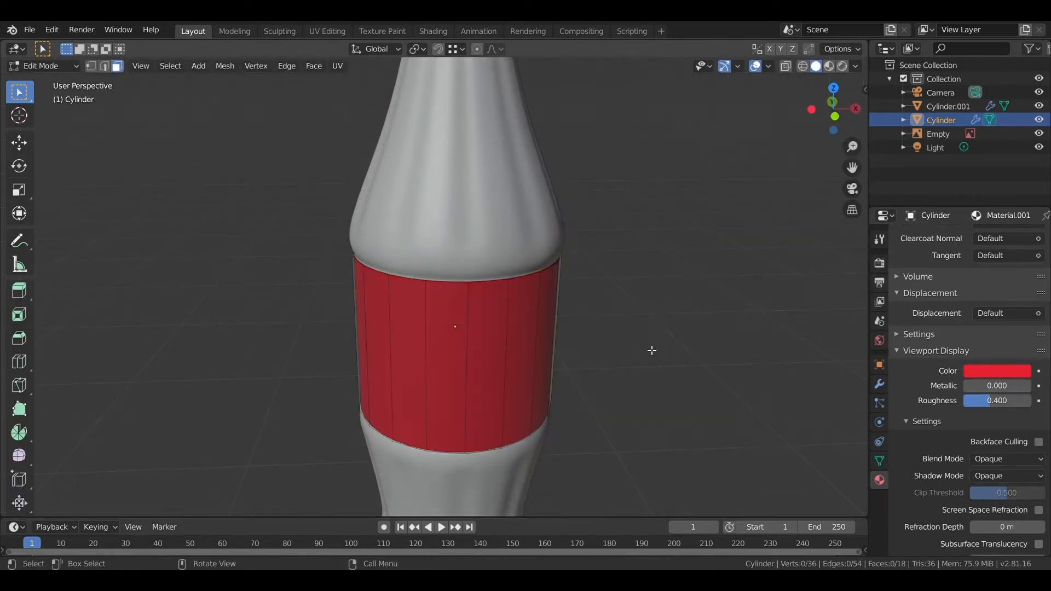
{"action": "key", "text": "Tab"}
{"action": "scroll", "coordinate": [665, 358], "scroll_direction": "down", "scroll_amount": 5}
{"action": "scroll", "coordinate": [459, 293], "scroll_direction": "up", "scroll_amount": 6}
{"action": "middle_click_drag", "start_coordinate": [459, 293], "coordinate": [587, 258]}
Duplicate the red label and move the copy 1.02 m up along Z to the bottle neck
{"action": "key", "text": "KP_1"}
{"action": "scroll", "coordinate": [586, 250], "scroll_direction": "down", "scroll_amount": 3}
{"action": "left_click", "coordinate": [482, 311]}
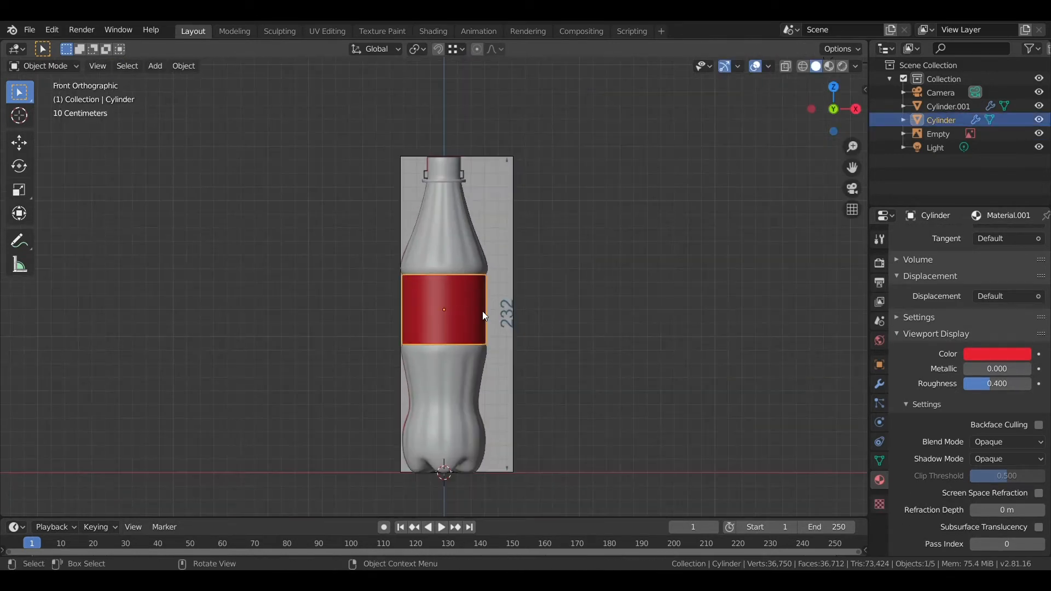
{"action": "key", "text": "shift+d"}
{"action": "key", "text": "z"}
{"action": "left_click", "coordinate": [462, 141]}
Shrink the duplicated band uniformly to neck size and flatten it along Z by 0.359
{"action": "scroll", "coordinate": [462, 141], "scroll_direction": "up", "scroll_amount": 3}
{"action": "key", "text": "s"}
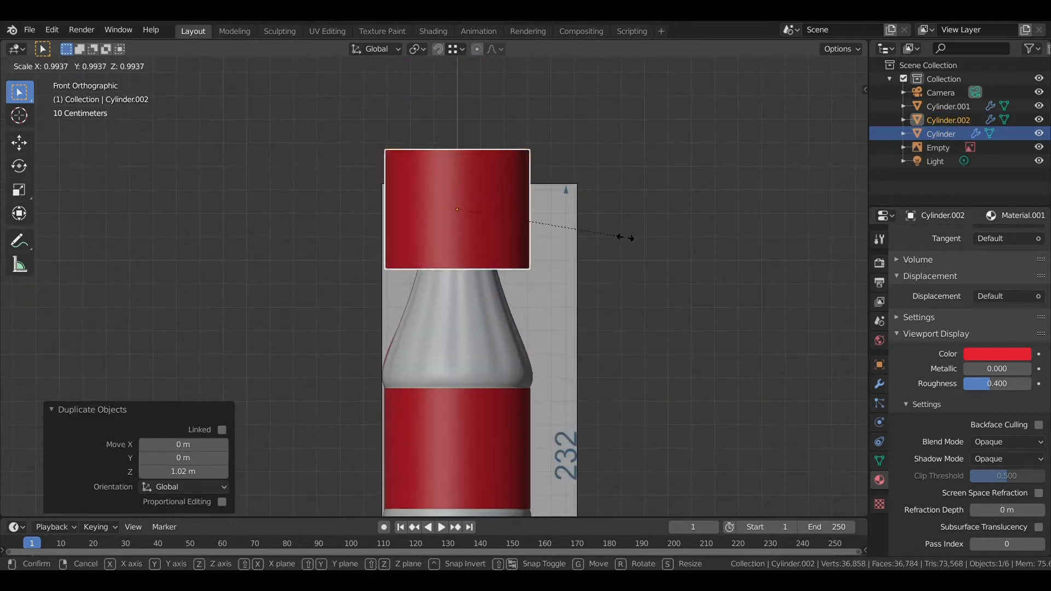
{"action": "left_click", "coordinate": [484, 243]}
{"action": "scroll", "coordinate": [476, 248], "scroll_direction": "up", "scroll_amount": 5}
{"action": "middle_click_drag", "start_coordinate": [471, 251], "coordinate": [441, 389], "text": "shift"}
{"action": "key", "text": "s"}
{"action": "key", "text": "z"}
{"action": "left_click", "coordinate": [534, 237]}
{"action": "scroll", "coordinate": [540, 238], "scroll_direction": "up", "scroll_amount": 1}
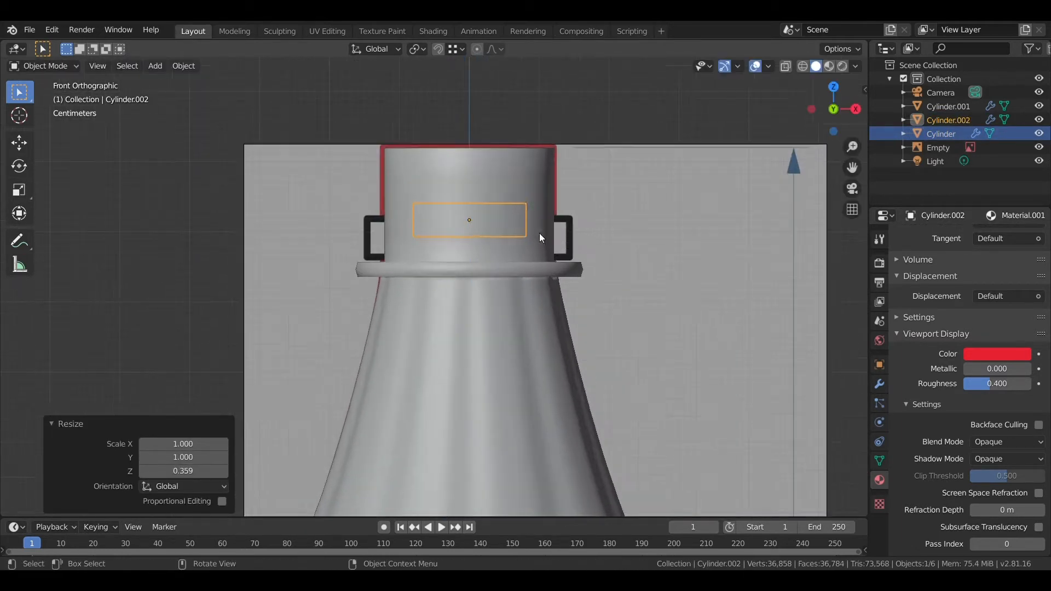
Move the neck band 0.0243 m down along Z and widen it horizontally by about 1.80 to match the blueprint's collar
{"action": "key", "text": "g"}
{"action": "key", "text": "z"}
{"action": "left_click", "coordinate": [608, 250]}
{"action": "key", "text": "g"}
{"action": "key", "text": "shift+z"}
{"action": "right_click", "coordinate": [607, 250]}
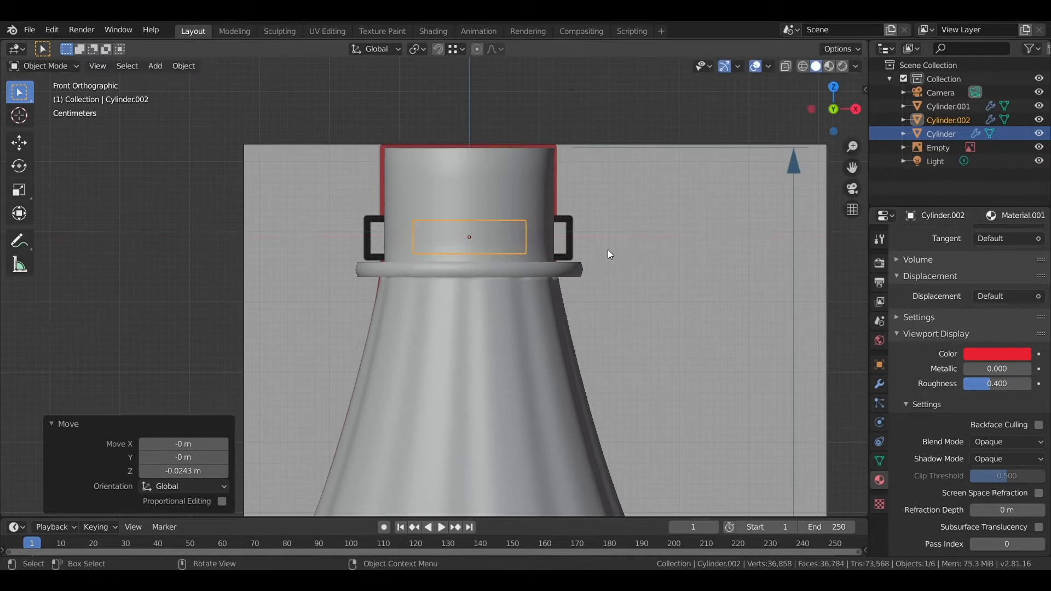
{"action": "key", "text": "s"}
{"action": "key", "text": "shift+z"}
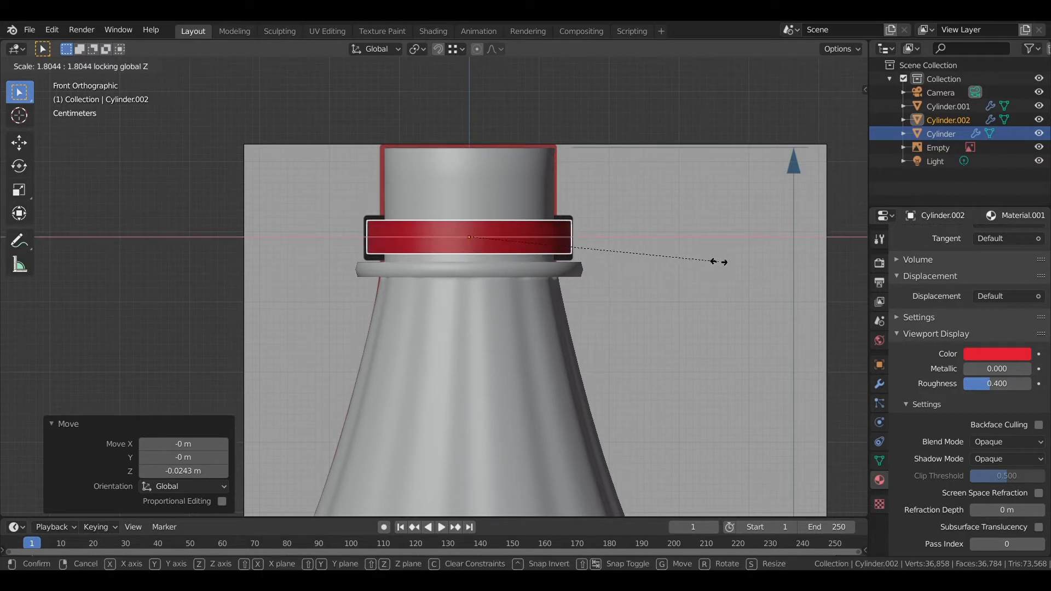
{"action": "left_click", "coordinate": [718, 262]}
Stretch the neck band along Z by 1.044 and again by 1.040, and lower it 0.00109 m
{"action": "scroll", "coordinate": [616, 215], "scroll_direction": "up", "scroll_amount": 1}
{"action": "scroll", "coordinate": [647, 258], "scroll_direction": "up", "scroll_amount": 1}
{"action": "key", "text": "s"}
{"action": "key", "text": "z"}
{"action": "left_click", "coordinate": [656, 261]}
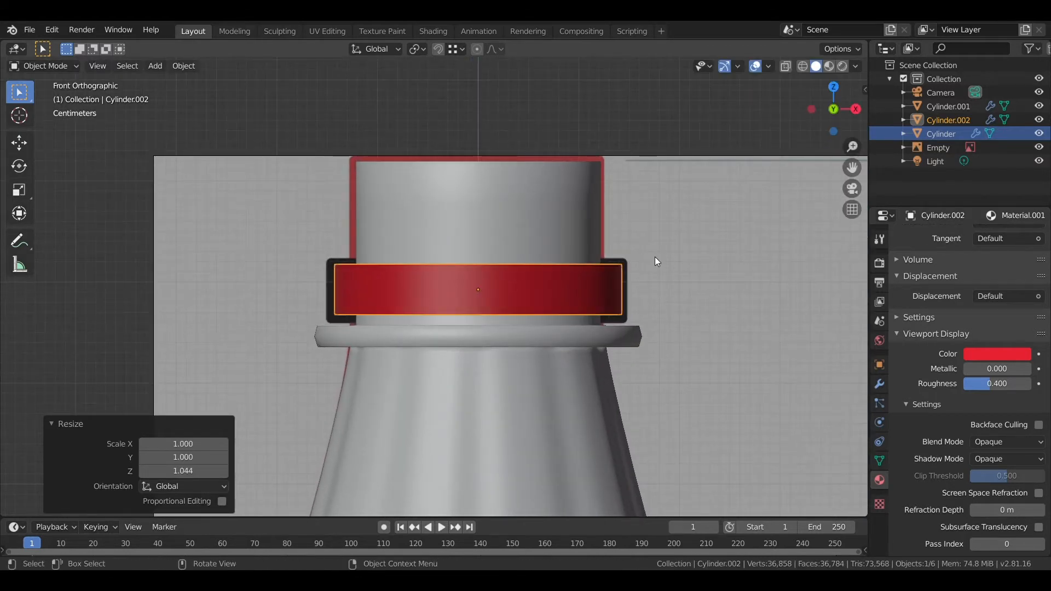
{"action": "key", "text": "s"}
{"action": "key", "text": "z"}
{"action": "key", "text": "g"}
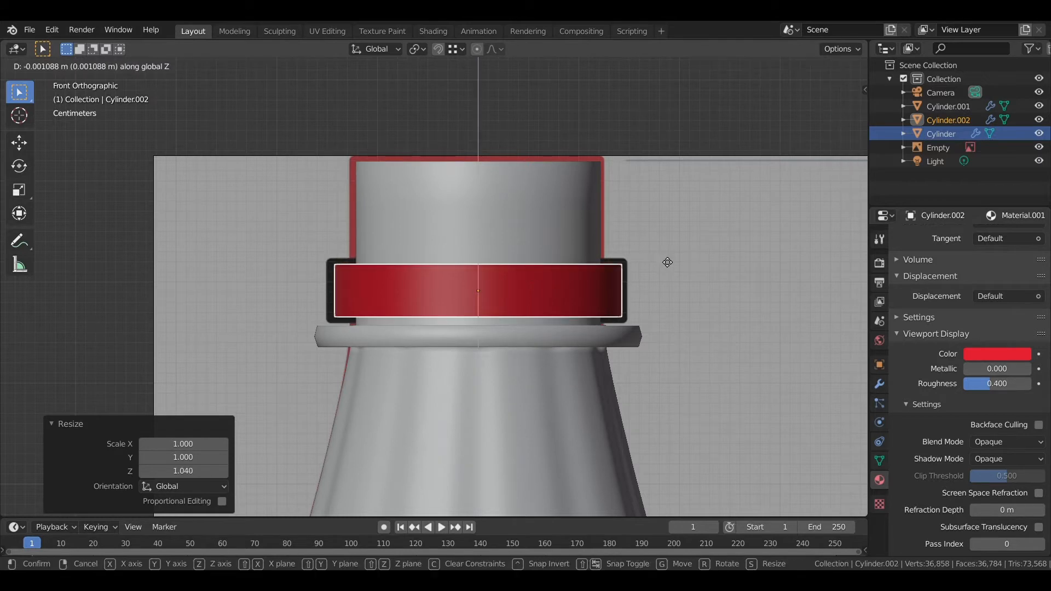
{"action": "left_click", "coordinate": [668, 262]}
Add a Solidify modifier to the neck band, place it above the Subdivision Surface modifier and set its thickness to 0.14 m
{"action": "middle_click_drag", "start_coordinate": [589, 271], "coordinate": [583, 313]}
{"action": "scroll", "coordinate": [585, 314], "scroll_direction": "up", "scroll_amount": 4}
{"action": "left_click", "coordinate": [880, 384]}
{"action": "left_click", "coordinate": [942, 237]}
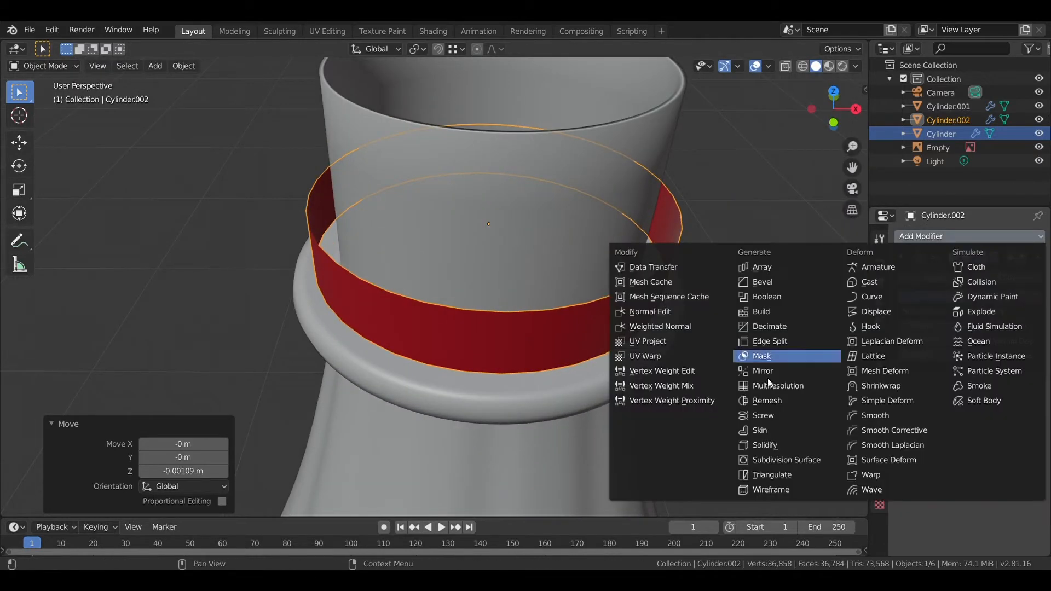
{"action": "left_click", "coordinate": [764, 445]}
{"action": "left_click", "coordinate": [1011, 386]}
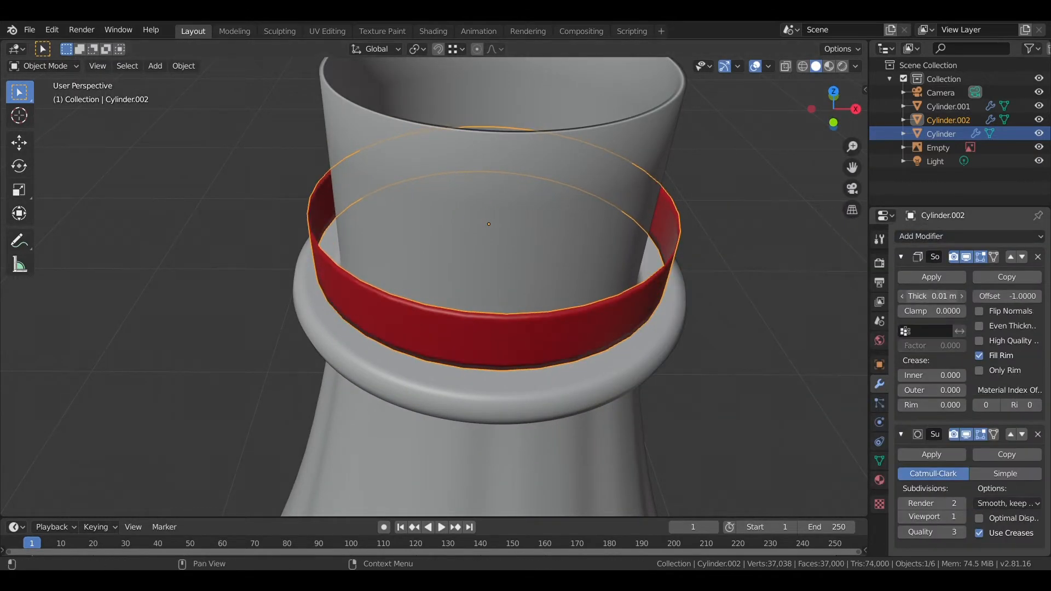
{"action": "left_click_drag", "start_coordinate": [932, 296], "coordinate": [948, 297]}
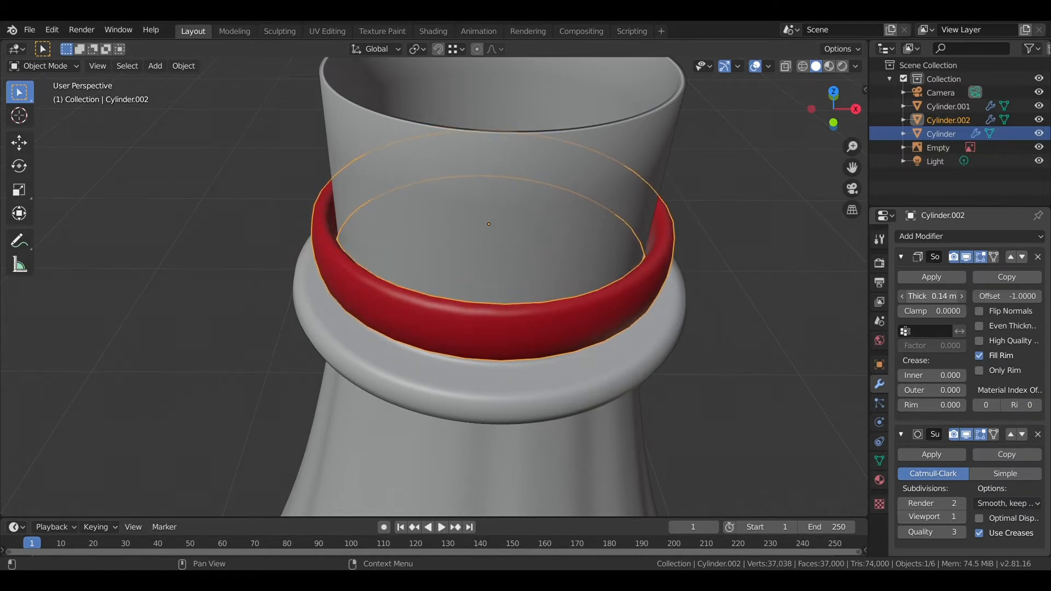
Apply the Solidify modifier on the neck band
{"action": "scroll", "coordinate": [569, 370], "scroll_direction": "down", "scroll_amount": 2}
{"action": "middle_click_drag", "start_coordinate": [568, 372], "coordinate": [563, 334]}
{"action": "scroll", "coordinate": [564, 333], "scroll_direction": "up", "scroll_amount": 2}
{"action": "left_click", "coordinate": [934, 278]}
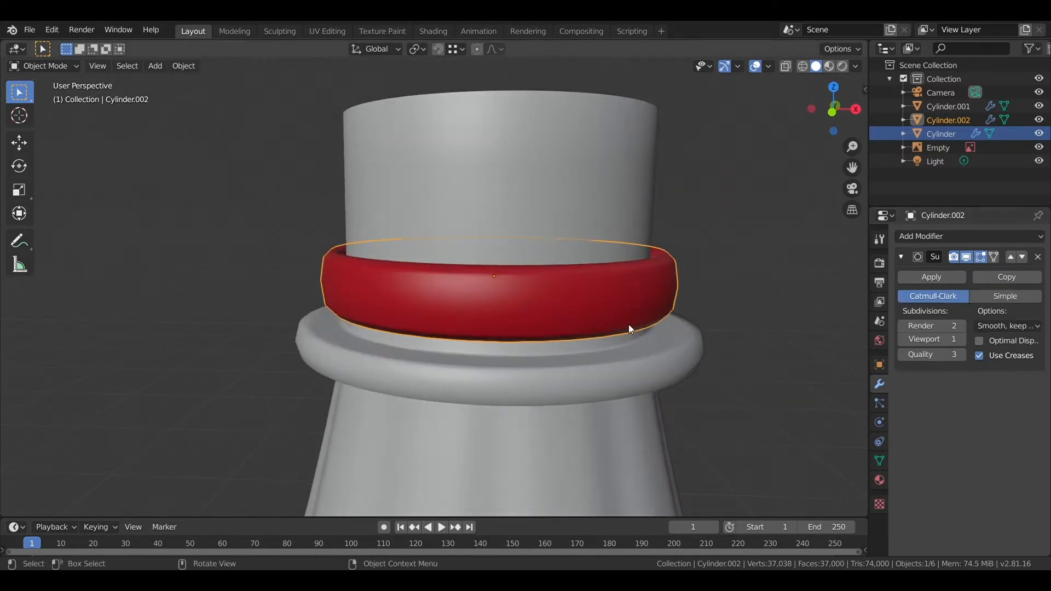
Cut two horizontal edge loops around the wall of the neck band
{"action": "key", "text": "Tab"}
{"action": "middle_click_drag", "start_coordinate": [630, 329], "coordinate": [379, 326]}
{"action": "scroll", "coordinate": [440, 336], "scroll_direction": "up", "scroll_amount": 2}
{"action": "left_click", "coordinate": [427, 337]}
{"action": "right_click", "coordinate": [426, 337]}
{"action": "key", "text": "alt+z"}
{"action": "scroll", "coordinate": [378, 325], "scroll_direction": "up", "scroll_amount": 1}
{"action": "middle_click_drag", "start_coordinate": [429, 292], "coordinate": [347, 286]}
Select the neck band's added horizontal edge loops and scale them apart along Z by about 2.62 to sharpen its rims
{"action": "left_click", "coordinate": [356, 293]}
{"action": "left_click", "coordinate": [676, 372], "text": "alt+shift"}
{"action": "key", "text": "alt+z"}
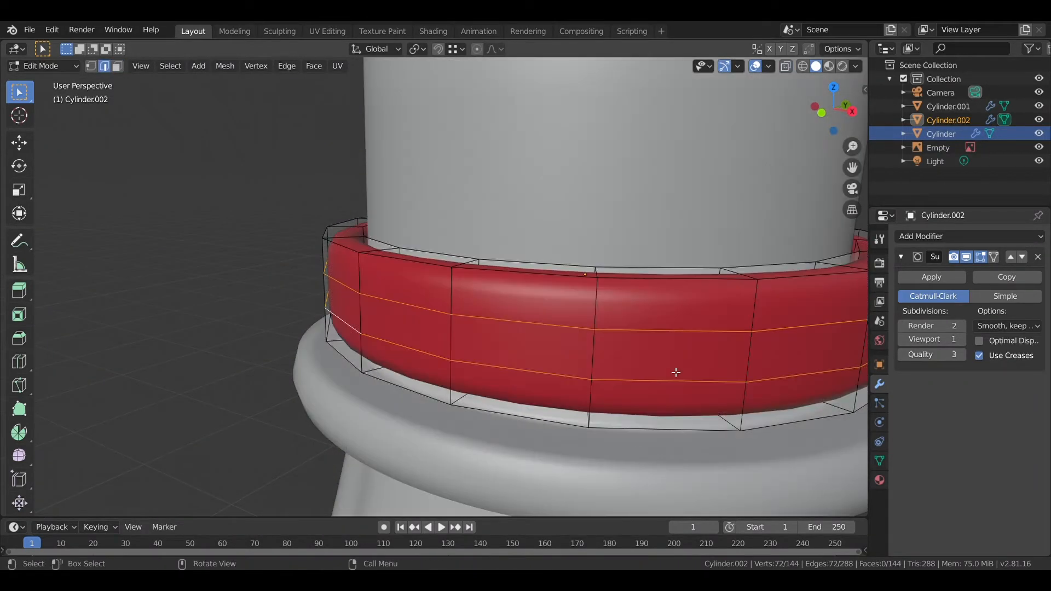
{"action": "key", "text": "s"}
{"action": "key", "text": "z"}
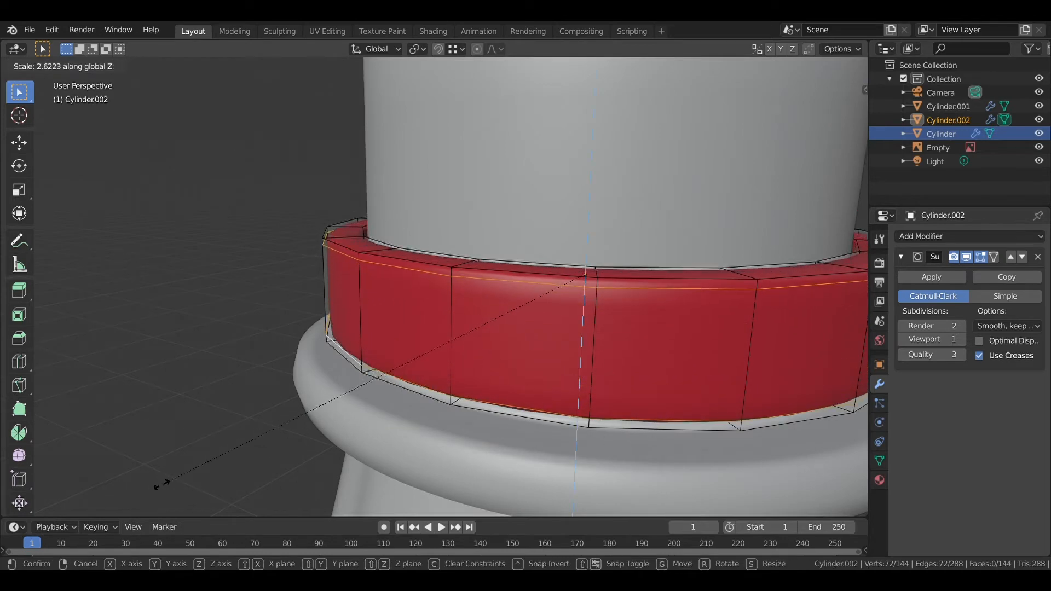
{"action": "left_click", "coordinate": [161, 484]}
{"action": "middle_click_drag", "start_coordinate": [401, 335], "coordinate": [478, 334]}
{"action": "key", "text": "Tab"}
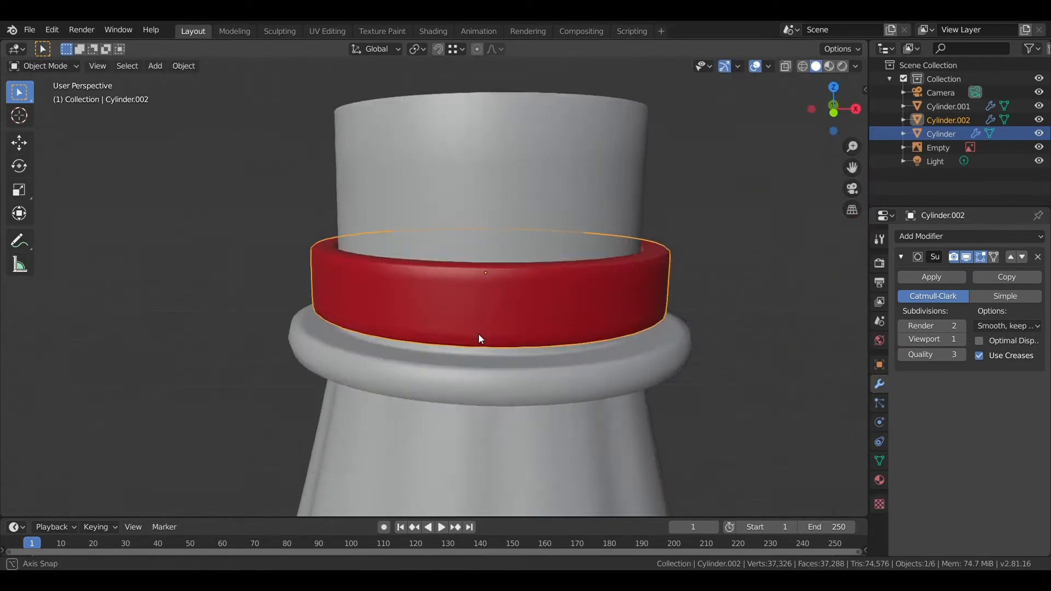
Add a cylinder mesh with 360 vertices, 1 m radius and 2 m depth at the world origin
{"action": "scroll", "coordinate": [674, 328], "scroll_direction": "down", "scroll_amount": 3}
{"action": "scroll", "coordinate": [642, 396], "scroll_direction": "down", "scroll_amount": 3}
{"action": "key", "text": "shift+a"}
{"action": "mouse_move", "coordinate": [613, 306]}
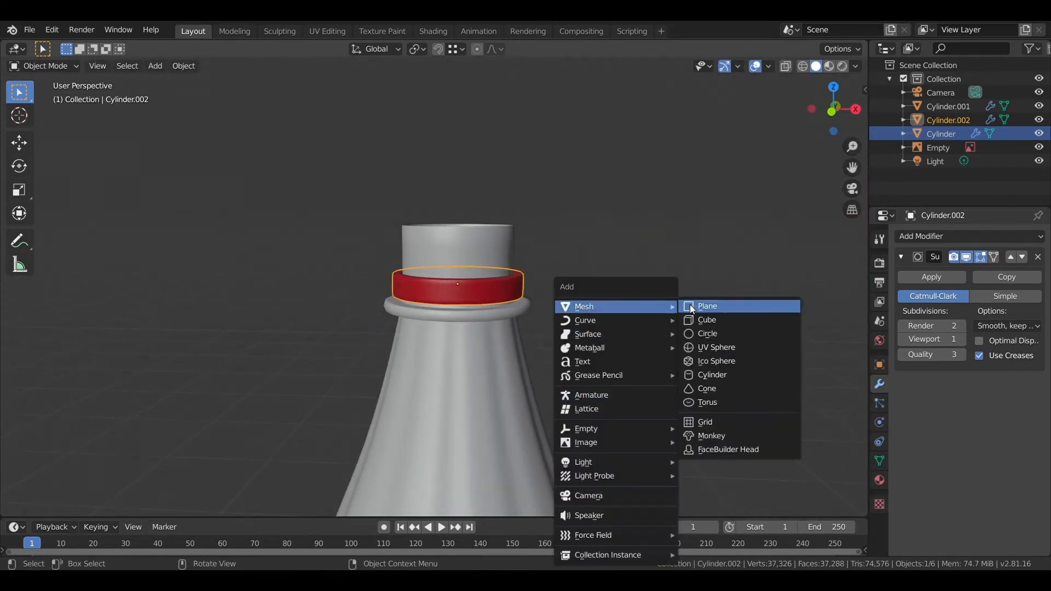
{"action": "left_click", "coordinate": [706, 375]}
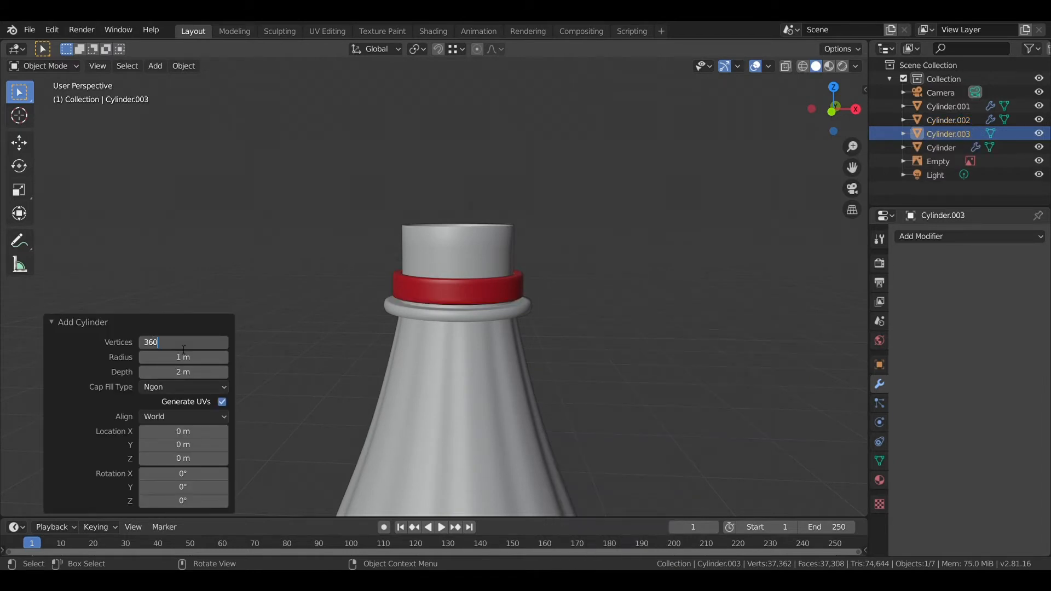
{"action": "key", "text": "Return"}
Raise the new cylinder along Z to the bottle neck in the front view and scale it uniformly to -0.167
{"action": "scroll", "coordinate": [326, 297], "scroll_direction": "down", "scroll_amount": 8}
{"action": "left_click", "coordinate": [831, 111]}
{"action": "key", "text": "g"}
{"action": "key", "text": "z"}
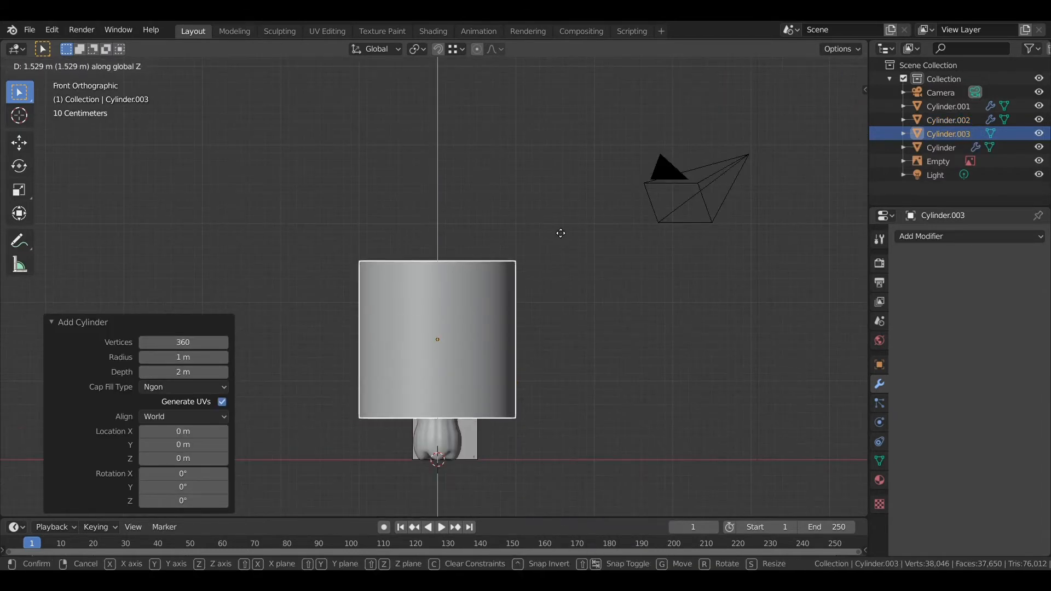
{"action": "left_click", "coordinate": [563, 218]}
{"action": "key", "text": "s"}
{"action": "left_click", "coordinate": [434, 333]}
{"action": "scroll", "coordinate": [434, 287], "scroll_direction": "up", "scroll_amount": 10}
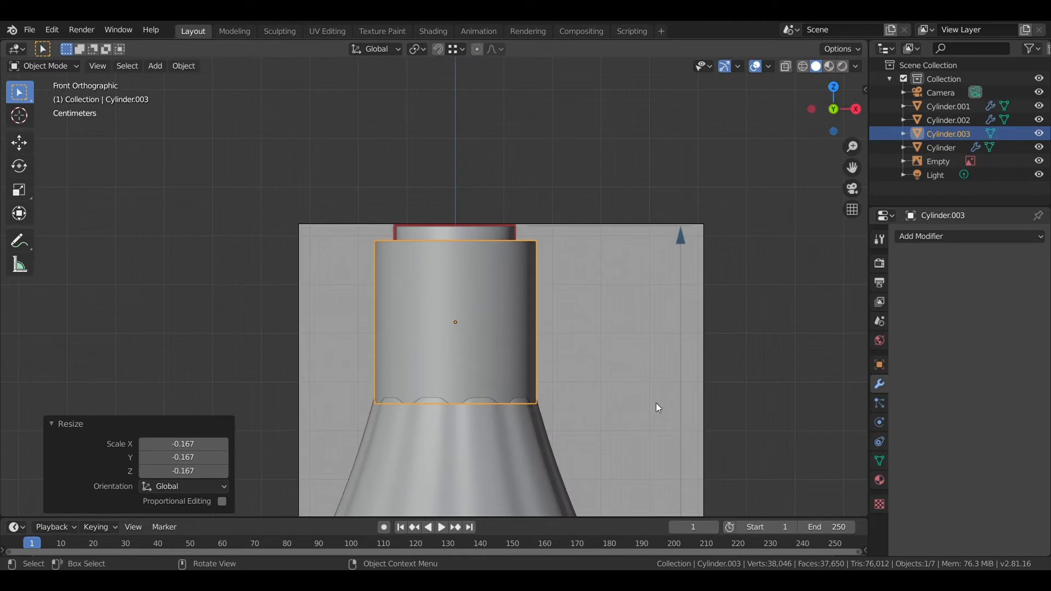
Flatten the cap cylinder along Z by 0.338 and move it 0.158 m up over the bottle mouth
{"action": "key", "text": "s"}
{"action": "key", "text": "z"}
{"action": "left_click", "coordinate": [537, 376]}
{"action": "key", "text": "g"}
{"action": "key", "text": "z"}
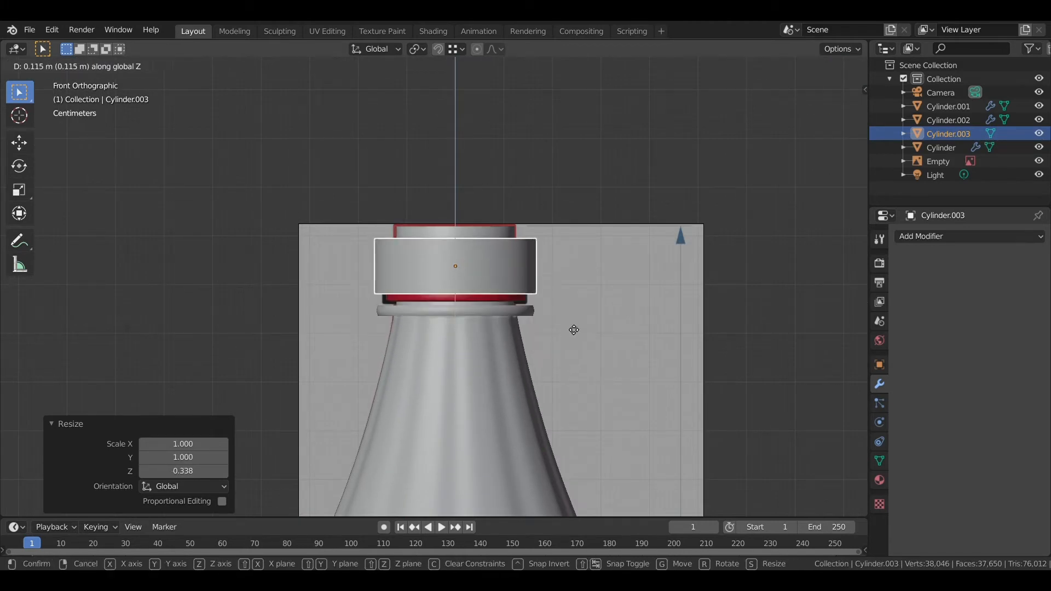
{"action": "left_click", "coordinate": [570, 311]}
Scale the cap cylinder horizontally by 0.828 and again by 1.018, keeping its height, to match the neck band's width
{"action": "scroll", "coordinate": [569, 310], "scroll_direction": "up", "scroll_amount": 3}
{"action": "key", "text": "s"}
{"action": "key", "text": "shift+z"}
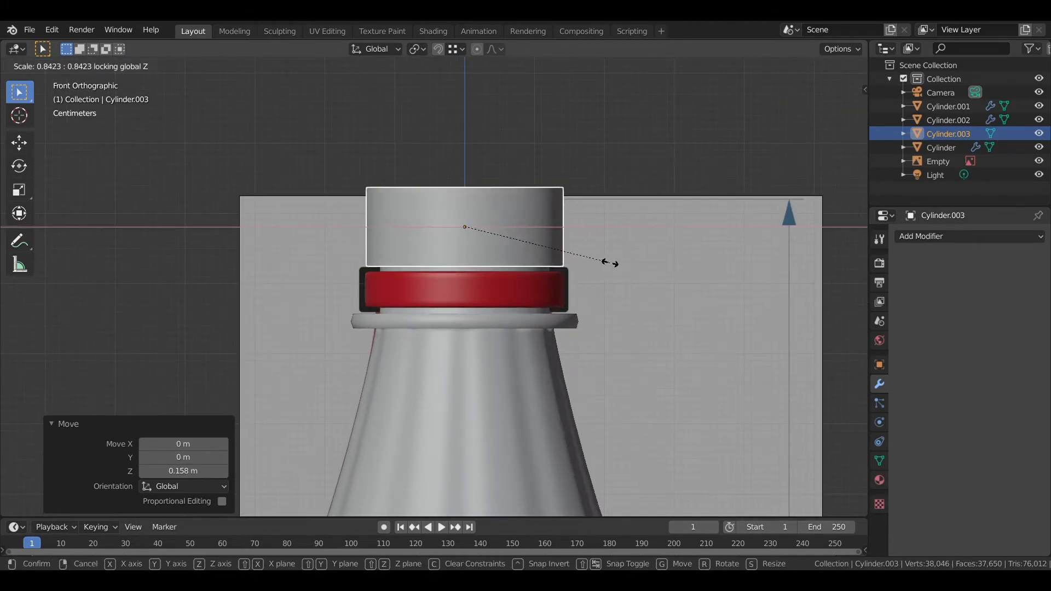
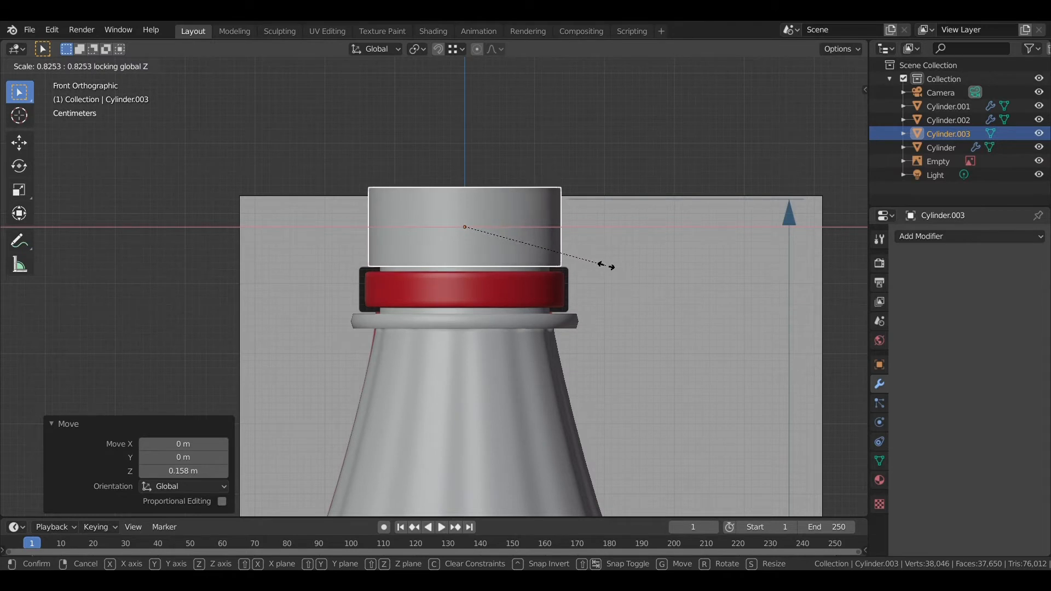
{"action": "left_click", "coordinate": [608, 266]}
{"action": "scroll", "coordinate": [597, 222], "scroll_direction": "up", "scroll_amount": 2}
{"action": "key", "text": "s"}
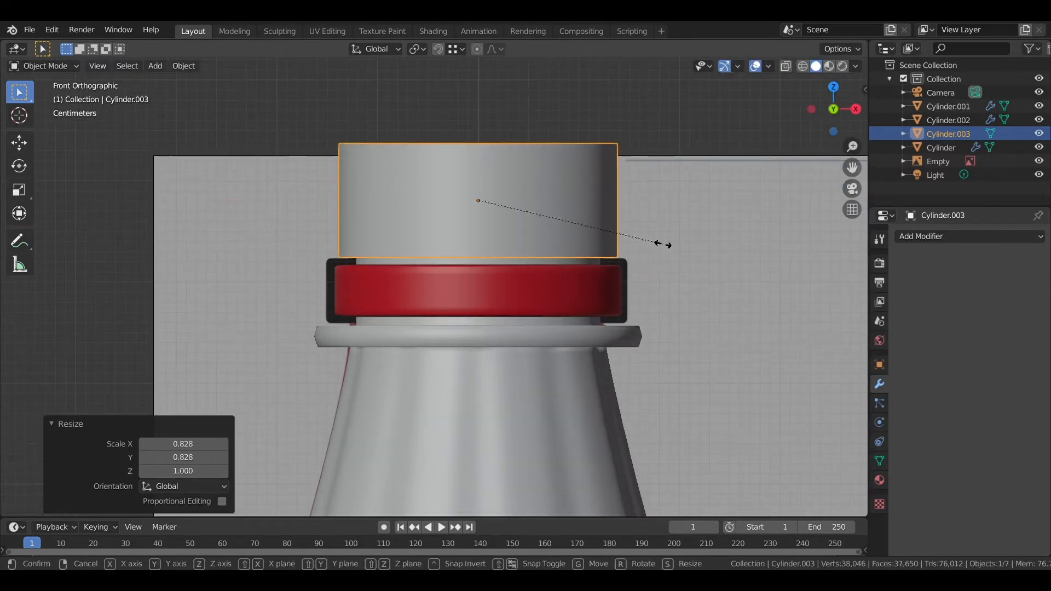
{"action": "key", "text": "shift+z"}
{"action": "left_click", "coordinate": [662, 245]}
{"action": "scroll", "coordinate": [554, 262], "scroll_direction": "down", "scroll_amount": 3}
{"action": "scroll", "coordinate": [554, 262], "scroll_direction": "up", "scroll_amount": 3}
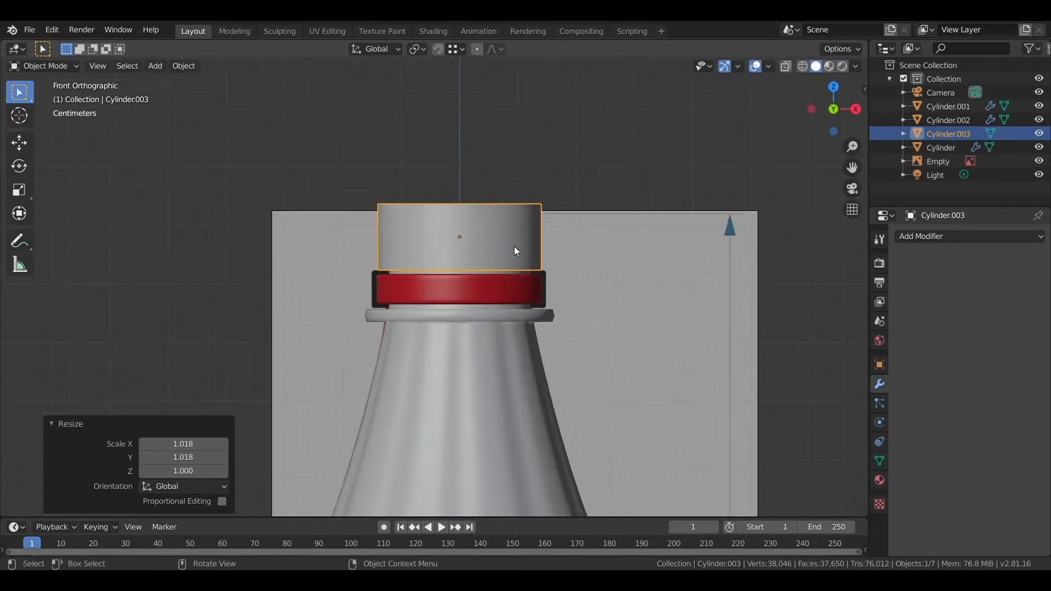
Add two horizontal loop cuts around the cap and scale them apart along Z by about 2.79 to its rims
{"action": "middle_click_drag", "start_coordinate": [514, 247], "coordinate": [482, 363], "text": "shift"}
{"action": "scroll", "coordinate": [493, 307], "scroll_direction": "down", "scroll_amount": 3}
{"action": "scroll", "coordinate": [492, 307], "scroll_direction": "up", "scroll_amount": 3}
{"action": "key", "text": "Tab"}
{"action": "scroll", "coordinate": [483, 363], "scroll_direction": "up", "scroll_amount": 1}
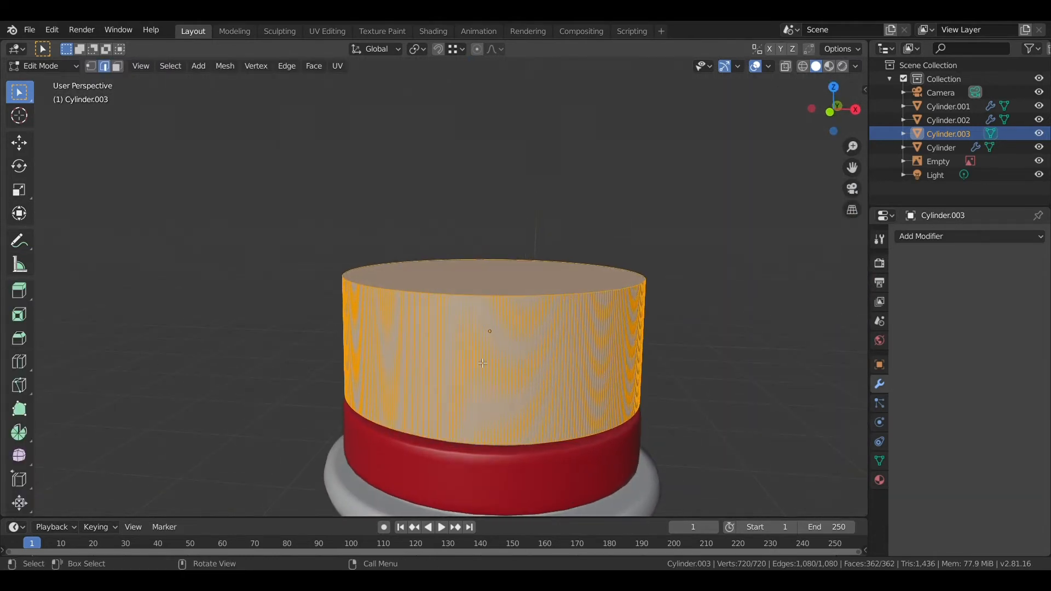
{"action": "left_click", "coordinate": [482, 363]}
{"action": "right_click", "coordinate": [479, 360]}
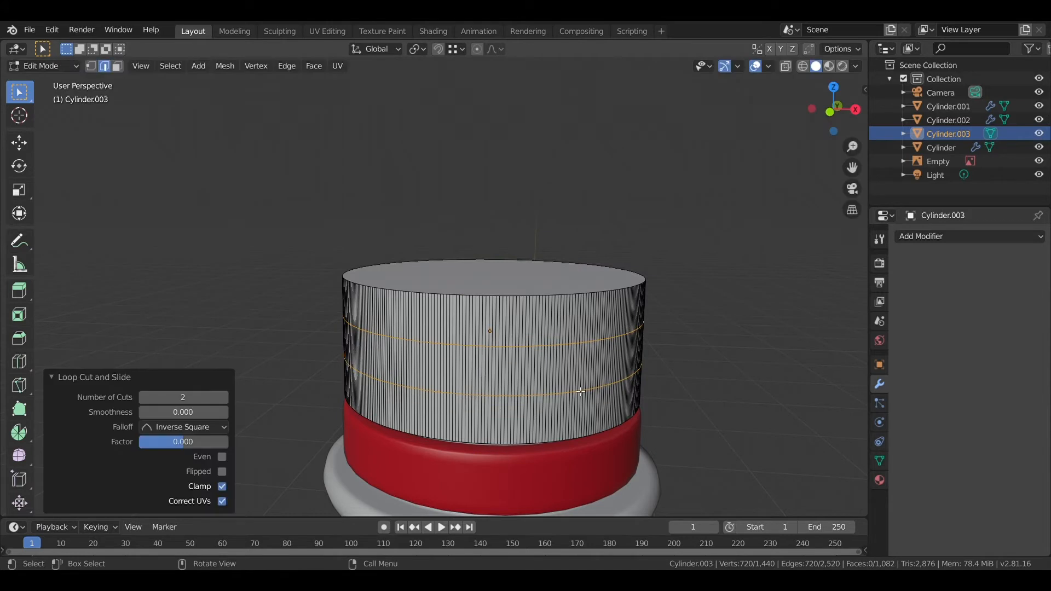
{"action": "key", "text": "s"}
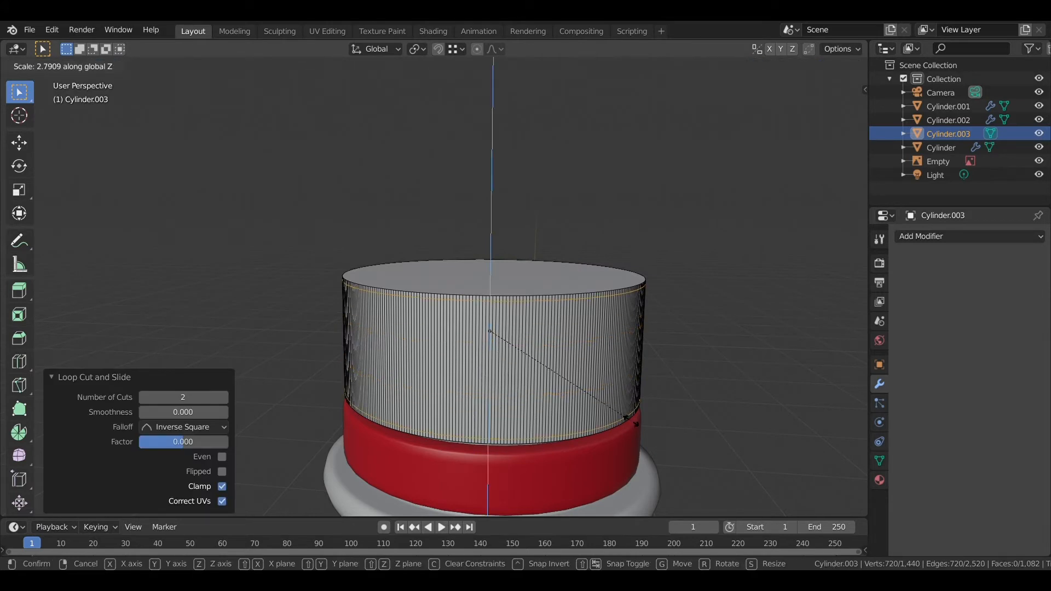
{"action": "left_click", "coordinate": [631, 425]}
{"action": "key", "text": "shift+r"}
{"action": "key", "text": "ctrl+z"}
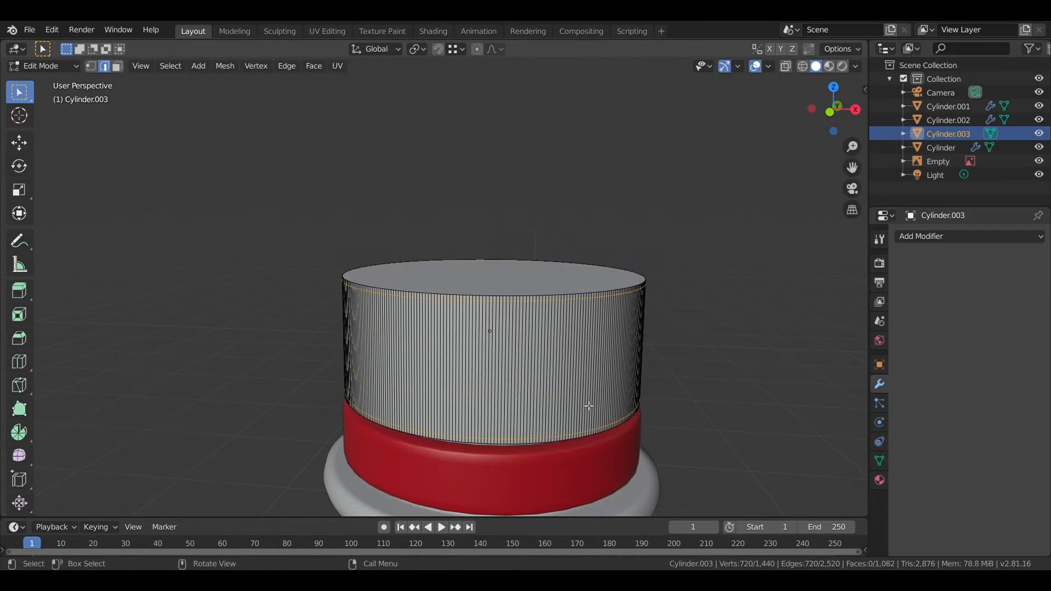
Add two more loop cuts around the cap's side and scale them apart along Z by 2.708
{"action": "left_click", "coordinate": [571, 404]}
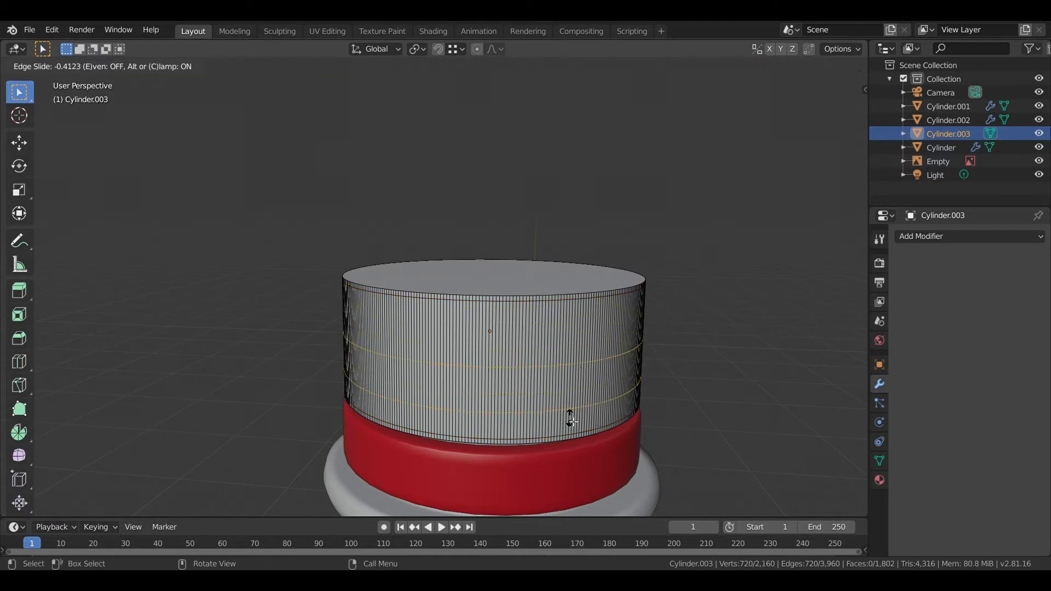
{"action": "right_click", "coordinate": [572, 403]}
{"action": "key", "text": "s"}
{"action": "key", "text": "z"}
{"action": "left_click", "coordinate": [654, 422]}
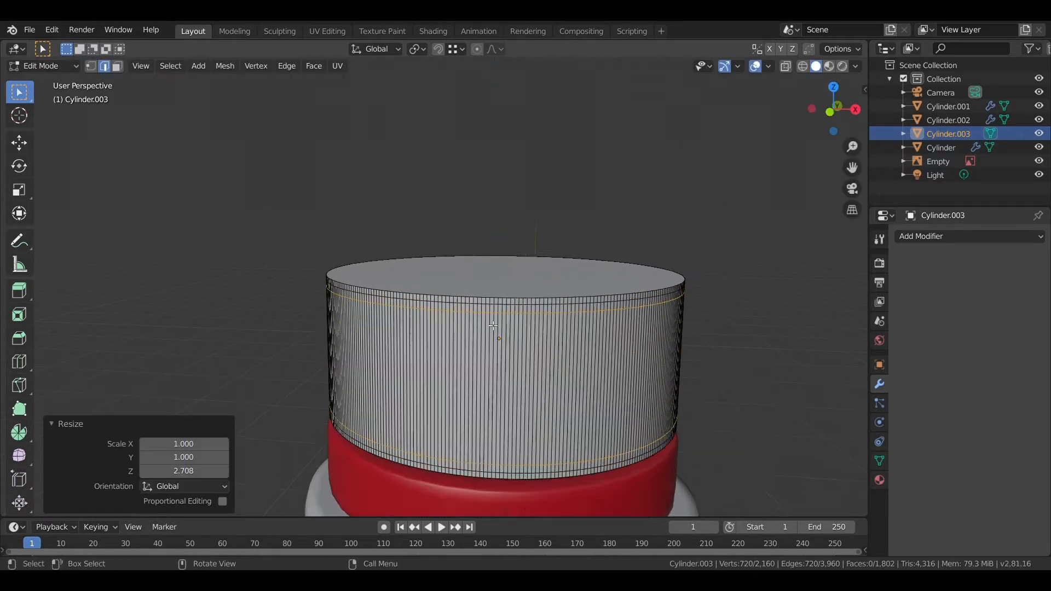
{"action": "scroll", "coordinate": [493, 329], "scroll_direction": "up", "scroll_amount": 2}
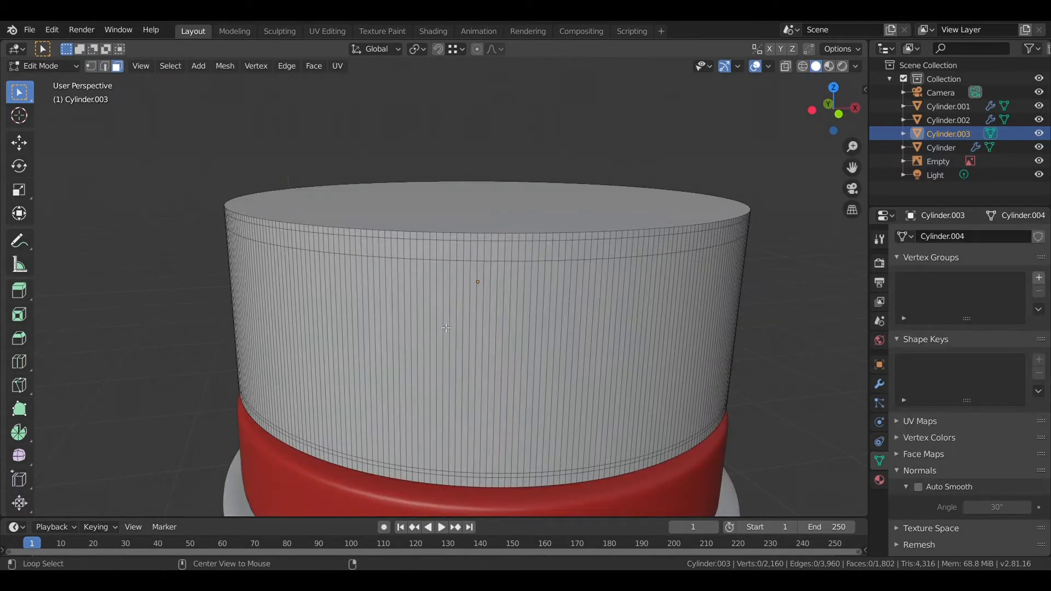
Select every other face of the cap's middle band with Checker Deselect, extrude in place and shrink them inward about 0.018 m
{"action": "key", "text": "3"}
{"action": "left_click", "coordinate": [181, 67]}
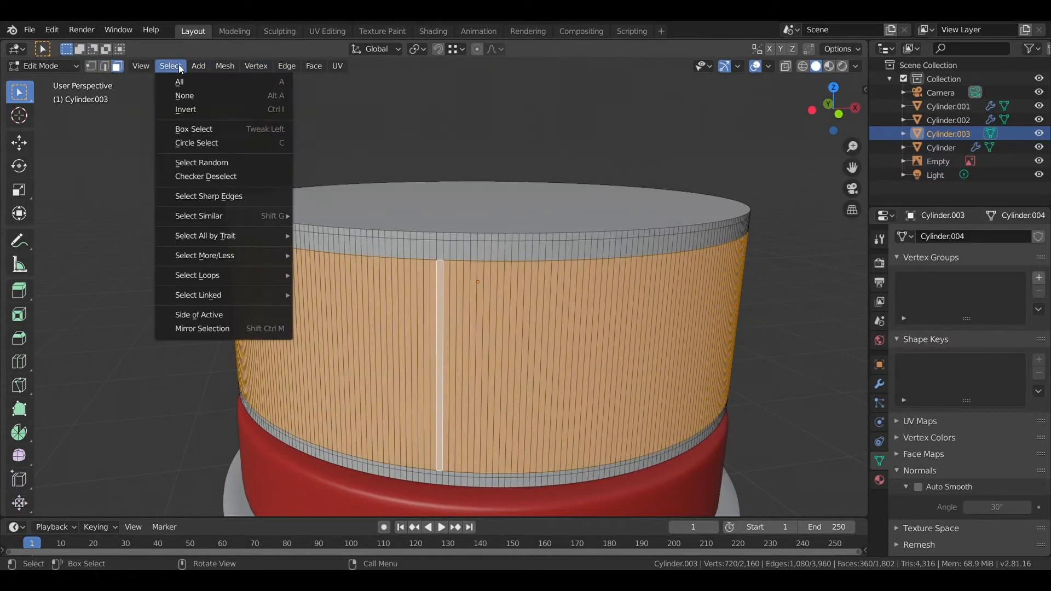
{"action": "left_click", "coordinate": [207, 176]}
{"action": "key", "text": "e"}
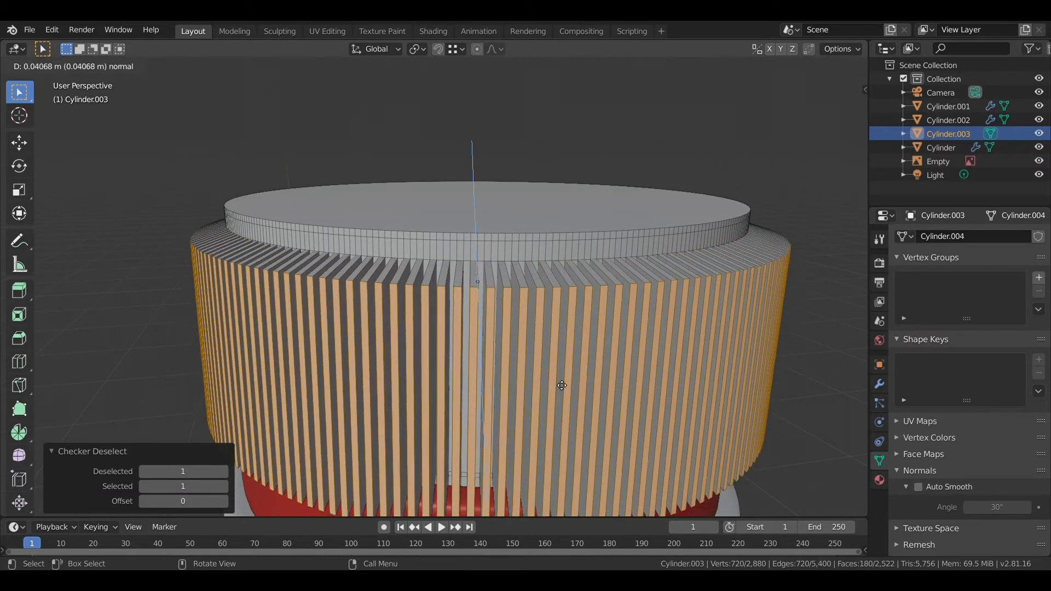
{"action": "right_click", "coordinate": [560, 382]}
{"action": "key", "text": "alt+s"}
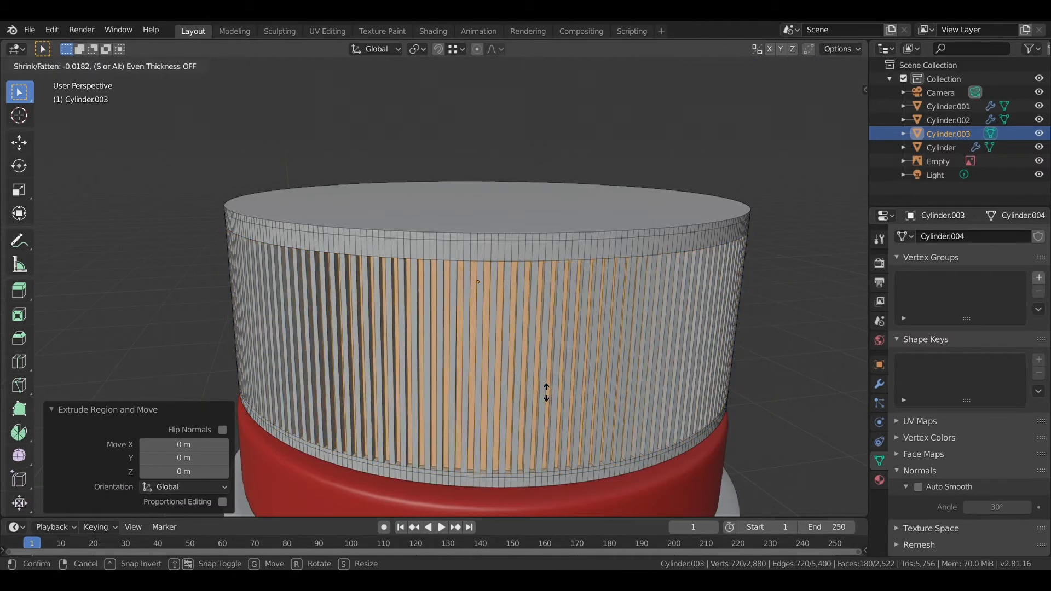
{"action": "left_click", "coordinate": [545, 395]}
Try scaling the recessed strips and shading the cap smooth with Auto Smooth
{"action": "middle_click_drag", "start_coordinate": [544, 394], "coordinate": [490, 367]}
{"action": "key", "text": "s"}
{"action": "left_click", "coordinate": [640, 276]}
{"action": "scroll", "coordinate": [609, 252], "scroll_direction": "down", "scroll_amount": 2}
{"action": "key", "text": "Tab"}
{"action": "right_click", "coordinate": [540, 346]}
{"action": "left_click", "coordinate": [524, 333]}
{"action": "left_click", "coordinate": [919, 487]}
{"action": "scroll", "coordinate": [626, 387], "scroll_direction": "up", "scroll_amount": 2}
{"action": "scroll", "coordinate": [489, 367], "scroll_direction": "down", "scroll_amount": 7}
{"action": "scroll", "coordinate": [491, 371], "scroll_direction": "up", "scroll_amount": 2}
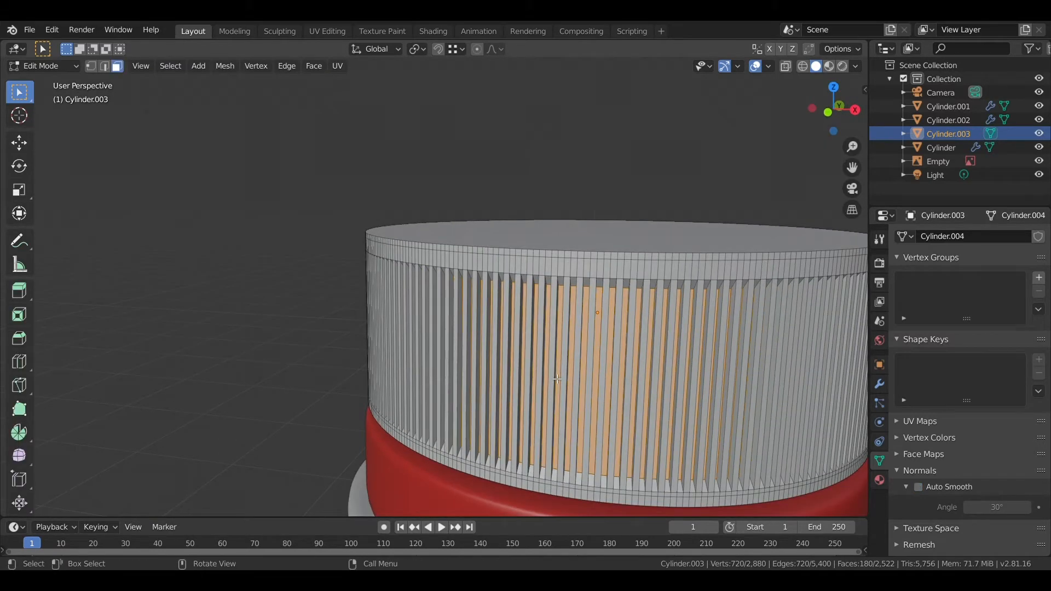
Shrink the cap's extruded alternate strips inward with an offset of -0.0124 m
{"action": "left_click", "coordinate": [549, 369]}
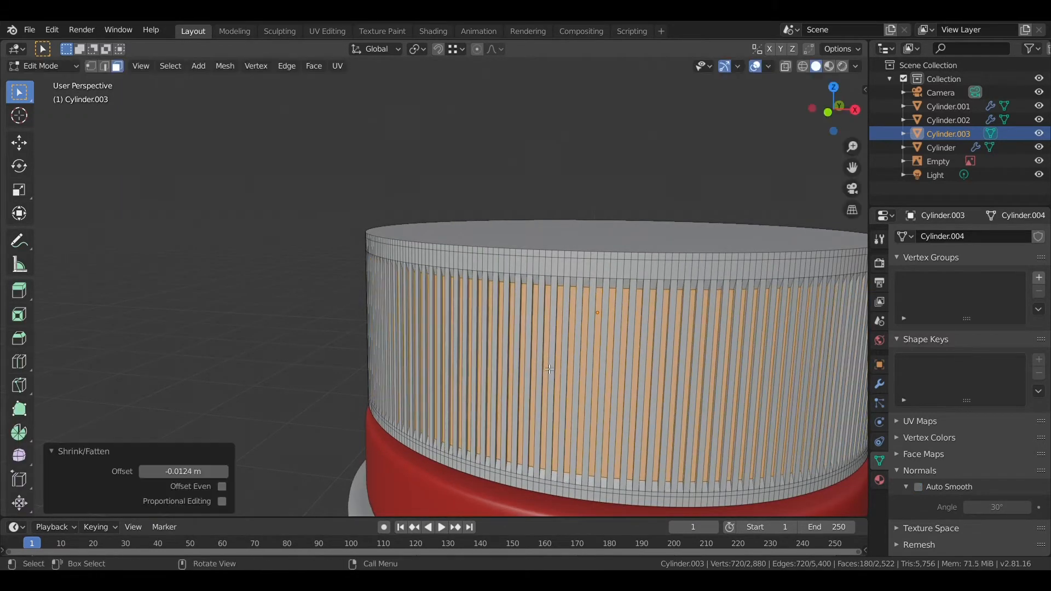
{"action": "key", "text": "Tab"}
{"action": "scroll", "coordinate": [552, 385], "scroll_direction": "down", "scroll_amount": 3}
{"action": "middle_click_drag", "start_coordinate": [551, 384], "coordinate": [540, 418]}
{"action": "scroll", "coordinate": [515, 282], "scroll_direction": "up", "scroll_amount": 4}
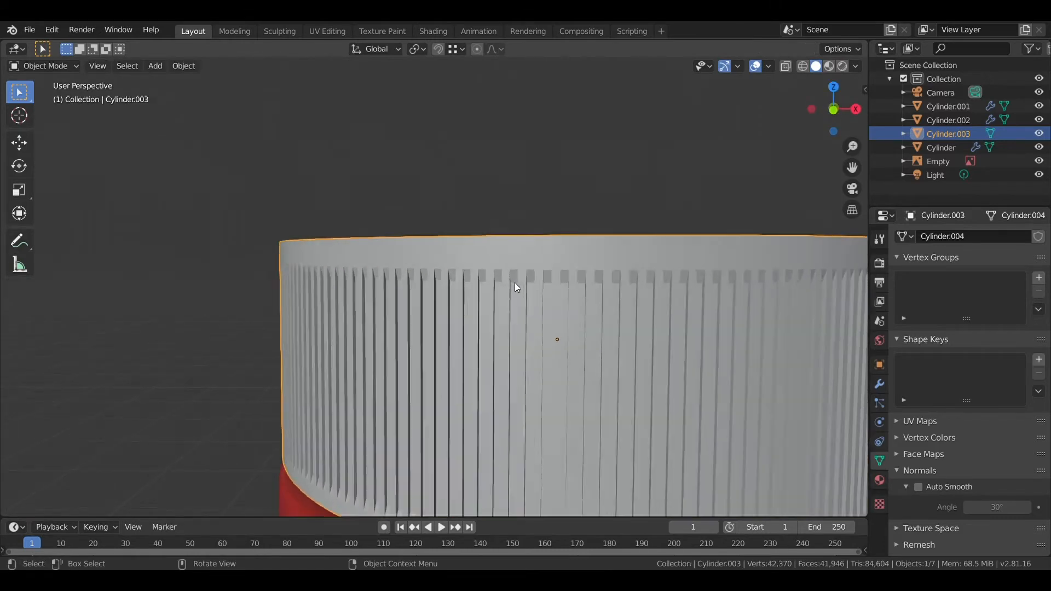
{"action": "scroll", "coordinate": [515, 282], "scroll_direction": "down", "scroll_amount": 1}
{"action": "mouse_move", "coordinate": [515, 282]}
{"action": "middle_mouse_down"}
{"action": "mouse_move", "coordinate": [507, 324]}
{"action": "mouse_move", "coordinate": [515, 285]}
{"action": "middle_mouse_up"}
Select the edge loop around the cap's top face and inset the face slightly
{"action": "key", "text": "Tab"}
{"action": "scroll", "coordinate": [516, 262], "scroll_direction": "up", "scroll_amount": 2}
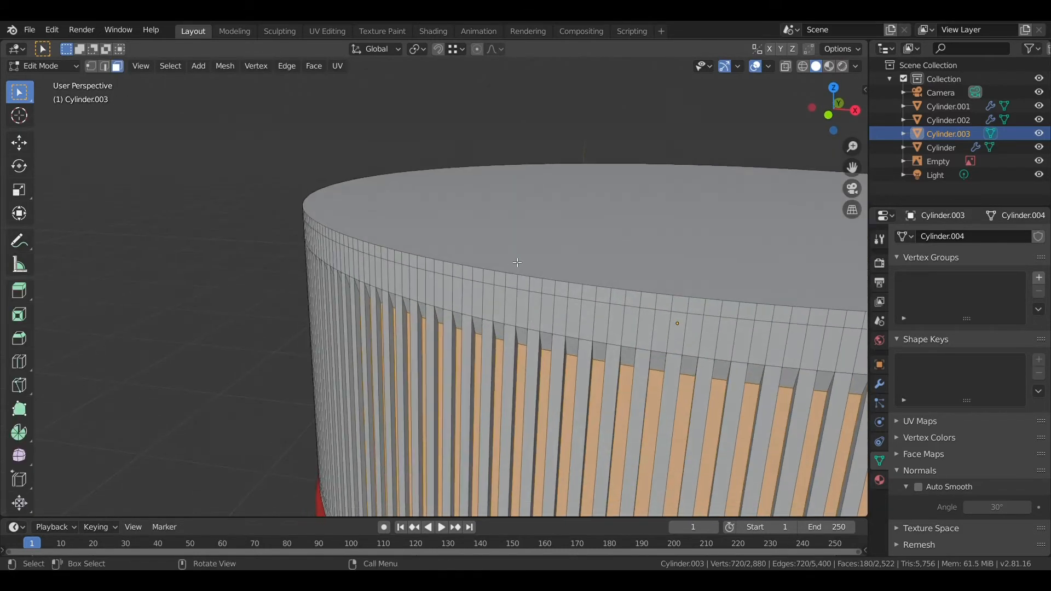
{"action": "left_click", "coordinate": [105, 66]}
{"action": "left_click", "coordinate": [483, 267], "text": "alt"}
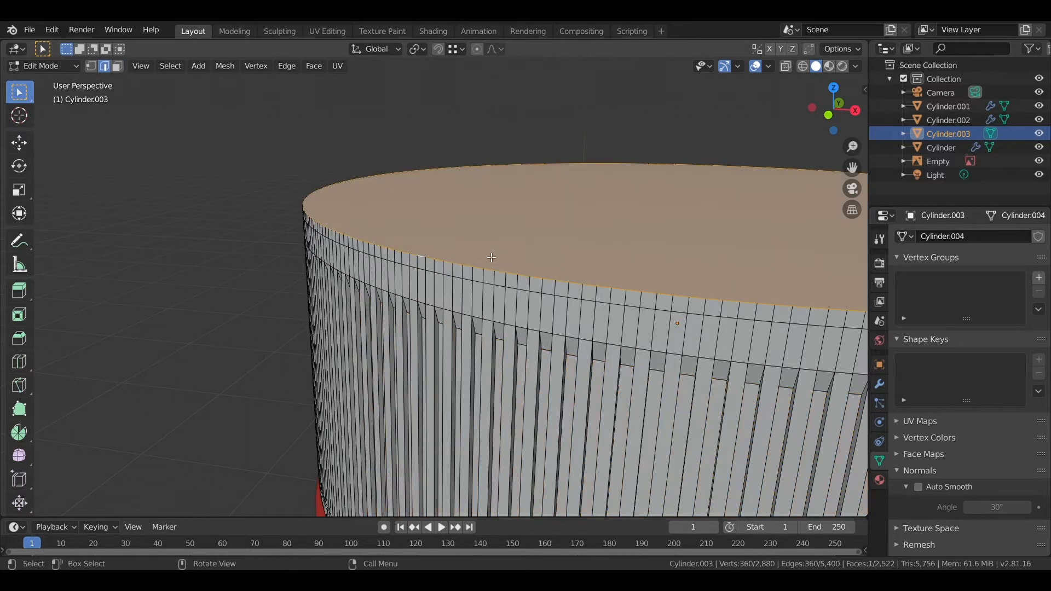
{"action": "key", "text": "i"}
{"action": "left_click", "coordinate": [494, 266]}
Lower the cap's outer top rim loop along Z by about 0.0009 m to round the edge
{"action": "scroll", "coordinate": [494, 266], "scroll_direction": "up", "scroll_amount": 1}
{"action": "left_click", "coordinate": [488, 259], "text": "alt"}
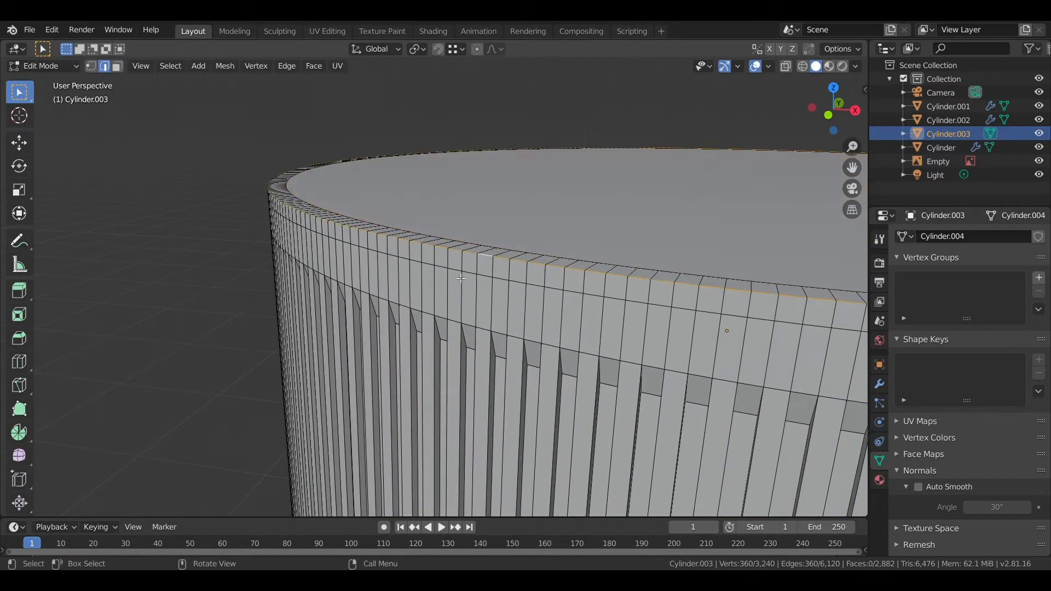
{"action": "left_click", "coordinate": [412, 282]}
{"action": "key", "text": "g"}
{"action": "key", "text": "z"}
{"action": "left_click", "coordinate": [413, 289]}
Lower the edge loop just above the cap's grooves along Z by 0.0033 m to widen the rounded rim
{"action": "scroll", "coordinate": [410, 289], "scroll_direction": "down", "scroll_amount": 6}
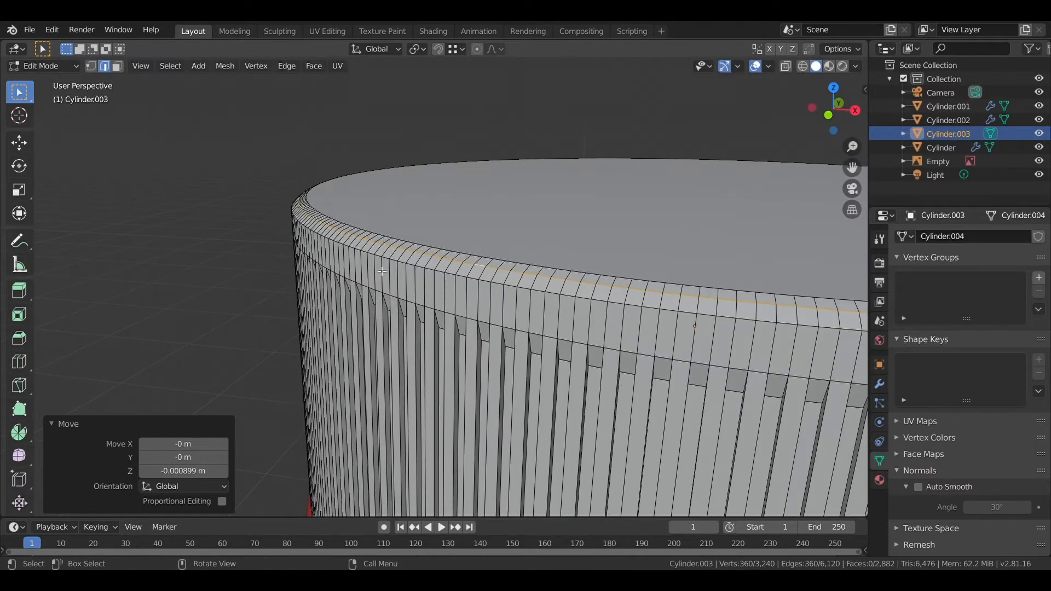
{"action": "key", "text": "Tab"}
{"action": "middle_click_drag", "start_coordinate": [342, 300], "coordinate": [438, 286]}
{"action": "scroll", "coordinate": [418, 291], "scroll_direction": "up", "scroll_amount": 4}
{"action": "key", "text": "Tab"}
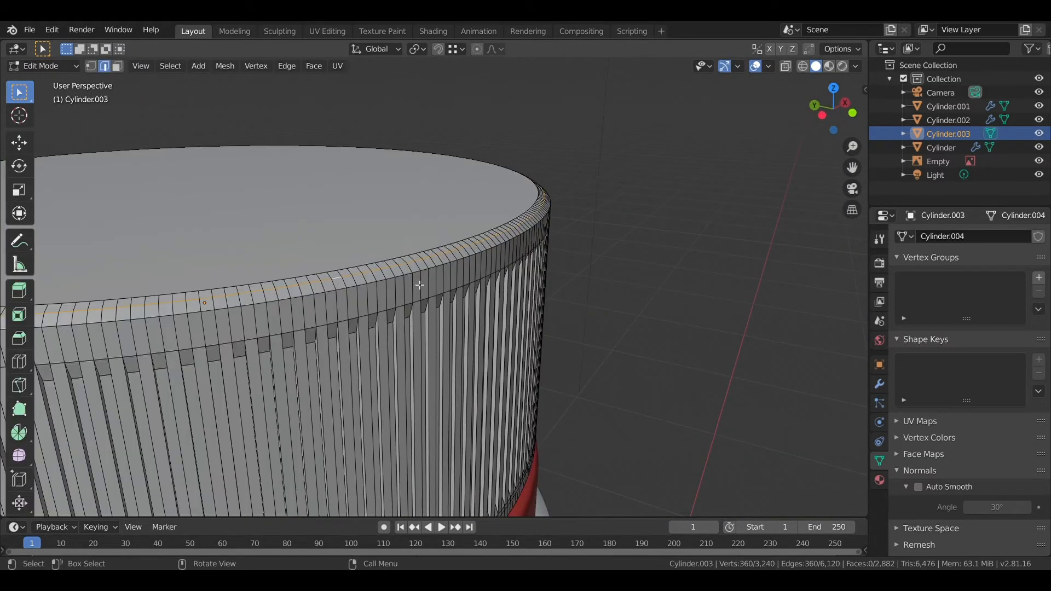
{"action": "key", "text": "g"}
{"action": "key", "text": "z"}
{"action": "left_click", "coordinate": [428, 307]}
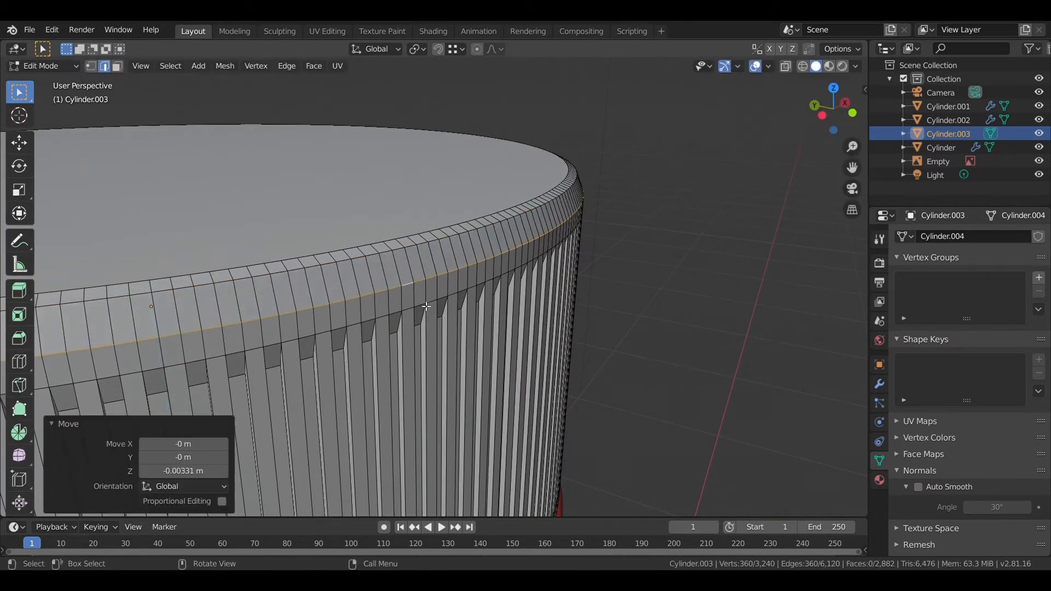
Lower the middle edge loop of the cap's rounded rim along Z by about 0.0017 m and leave mesh editing
{"action": "key", "text": "alt+z"}
{"action": "key", "text": "alt+z"}
{"action": "key", "text": "g"}
{"action": "key", "text": "z"}
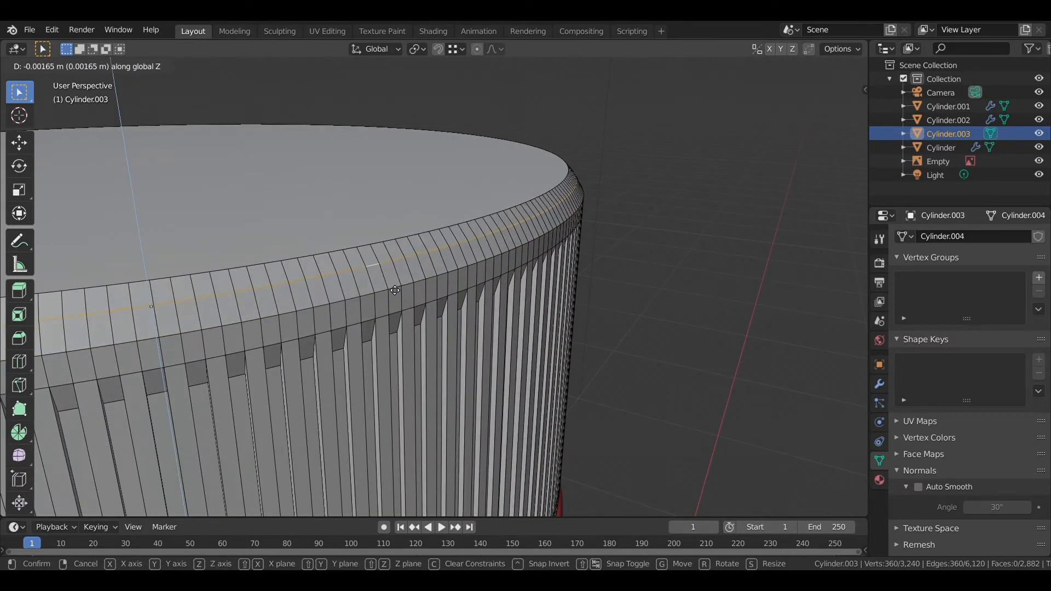
{"action": "left_click", "coordinate": [394, 290]}
{"action": "right_click", "coordinate": [393, 290]}
{"action": "left_click", "coordinate": [371, 539]}
{"action": "key", "text": "Tab"}
{"action": "scroll", "coordinate": [514, 379], "scroll_direction": "down", "scroll_amount": 7}
{"action": "middle_click_drag", "start_coordinate": [514, 380], "coordinate": [427, 307]}
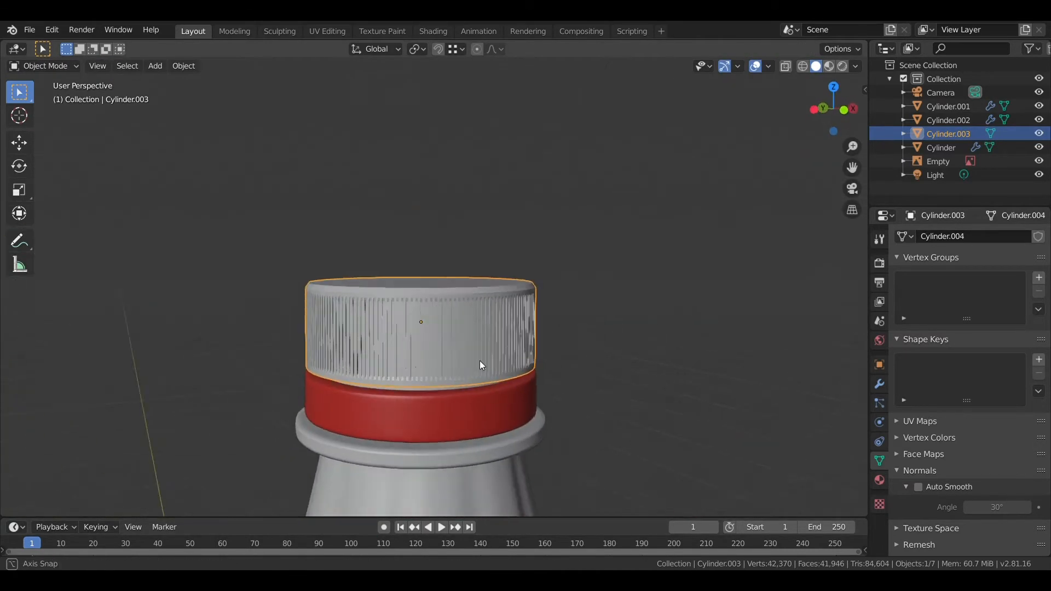
{"action": "scroll", "coordinate": [427, 307], "scroll_direction": "up", "scroll_amount": 6}
Assign the existing red material named Material to the cap
{"action": "left_click", "coordinate": [879, 481]}
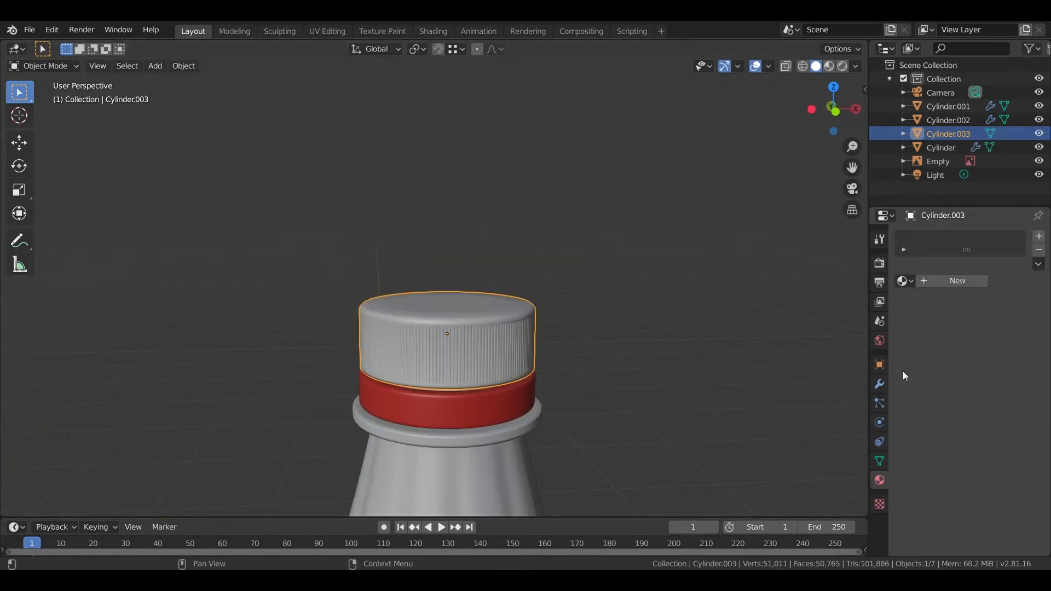
{"action": "left_click", "coordinate": [903, 281]}
{"action": "left_click", "coordinate": [799, 305]}
{"action": "left_click", "coordinate": [606, 340]}
{"action": "middle_click_drag", "start_coordinate": [605, 340], "coordinate": [499, 421]}
{"action": "middle_click_drag", "start_coordinate": [499, 422], "coordinate": [495, 309], "text": "shift"}
Open the cap's mesh for editing and hide the bottle, label and neck band objects
{"action": "left_click", "coordinate": [442, 228]}
{"action": "key", "text": "Tab"}
{"action": "left_click", "coordinate": [1039, 120]}
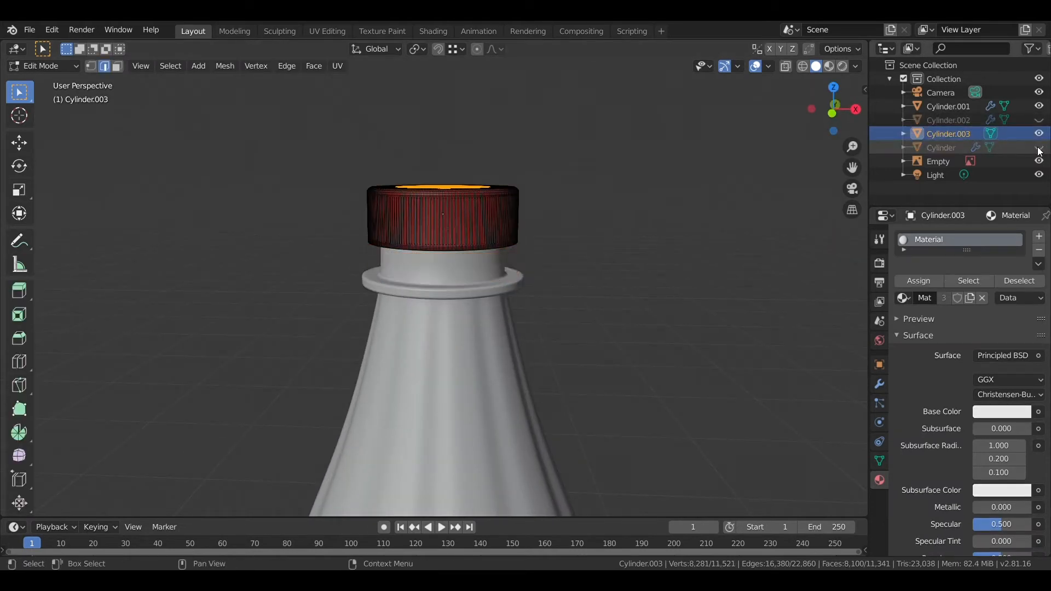
{"action": "left_click", "coordinate": [1039, 106]}
Select the cap's bottom face by its edge loop and inset it with a thickness of 0.1993 m
{"action": "middle_click_drag", "start_coordinate": [630, 351], "coordinate": [611, 233]}
{"action": "scroll", "coordinate": [415, 319], "scroll_direction": "up", "scroll_amount": 10}
{"action": "left_click", "coordinate": [405, 253], "text": "alt"}
{"action": "scroll", "coordinate": [436, 270], "scroll_direction": "down", "scroll_amount": 6}
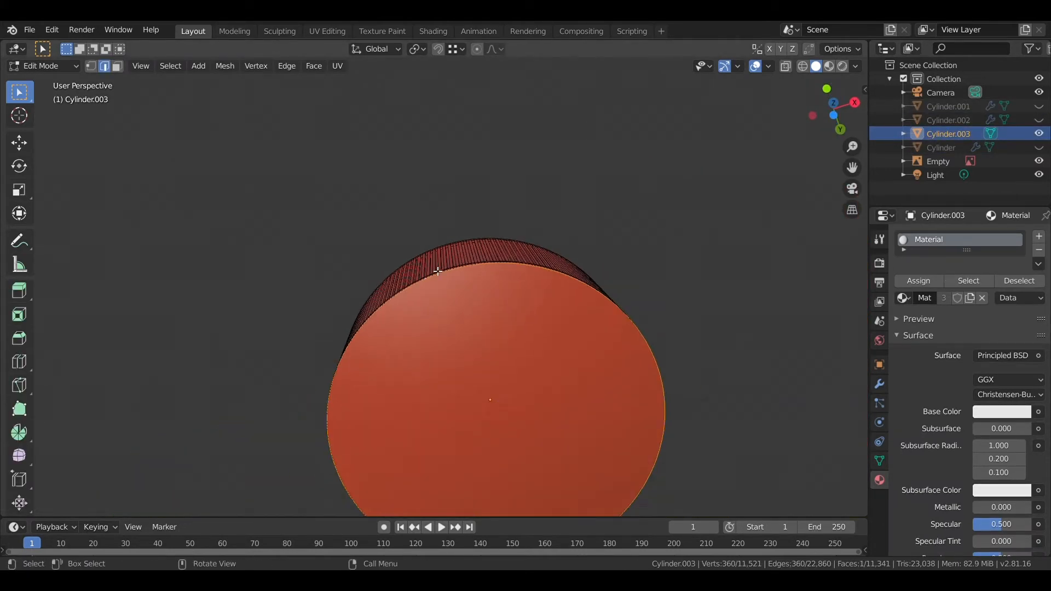
{"action": "key", "text": "i"}
{"action": "left_click", "coordinate": [500, 458]}
Try extruding the inset bottom face in place and scaling it up
{"action": "key", "text": "e"}
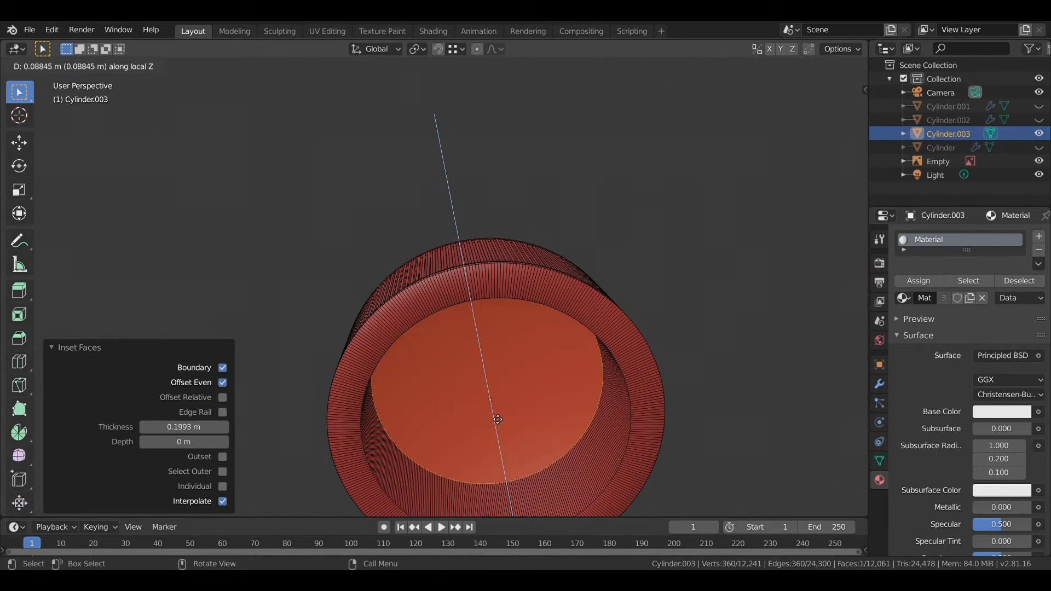
{"action": "right_click", "coordinate": [498, 419]}
{"action": "key", "text": "s"}
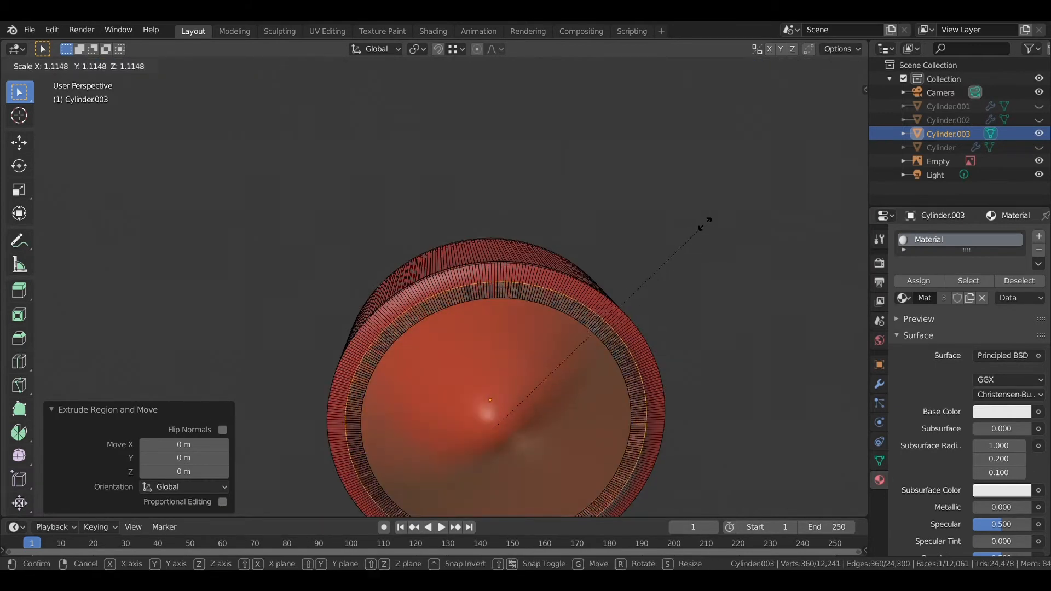
{"action": "left_click", "coordinate": [704, 225]}
{"action": "key", "text": "ctrl+z"}
{"action": "key", "text": "ctrl+z"}
Scale the cap's inset bottom face by 1.134 and extrude it about 0.124 m into the cap to hollow it
{"action": "key", "text": "s"}
{"action": "left_click", "coordinate": [717, 253]}
{"action": "key", "text": "e"}
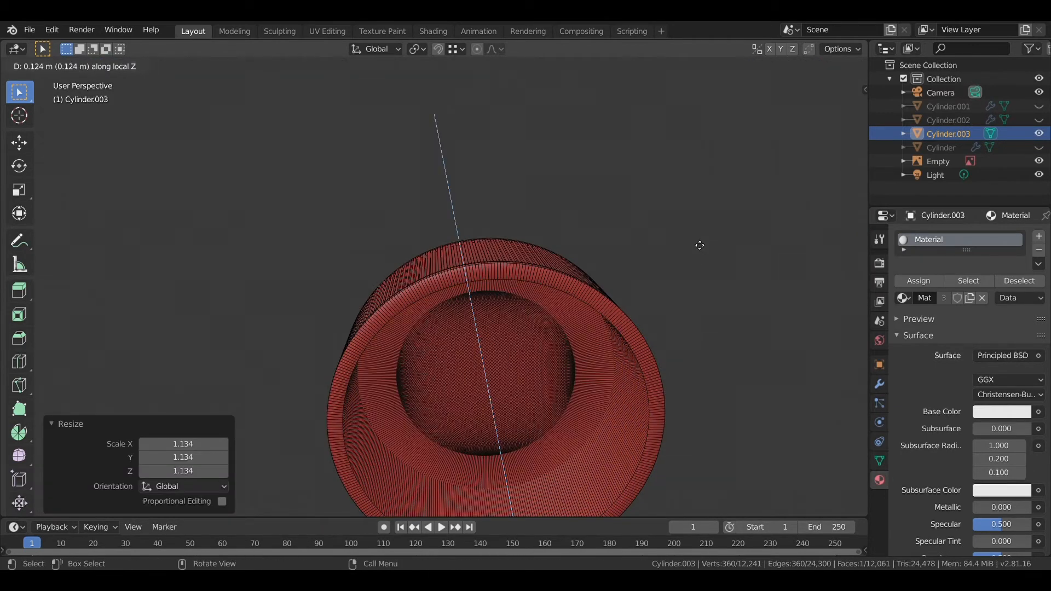
{"action": "left_click", "coordinate": [697, 256]}
{"action": "scroll", "coordinate": [684, 263], "scroll_direction": "down", "scroll_amount": 3}
{"action": "middle_click_drag", "start_coordinate": [657, 285], "coordinate": [501, 254]}
{"action": "key", "text": "Tab"}
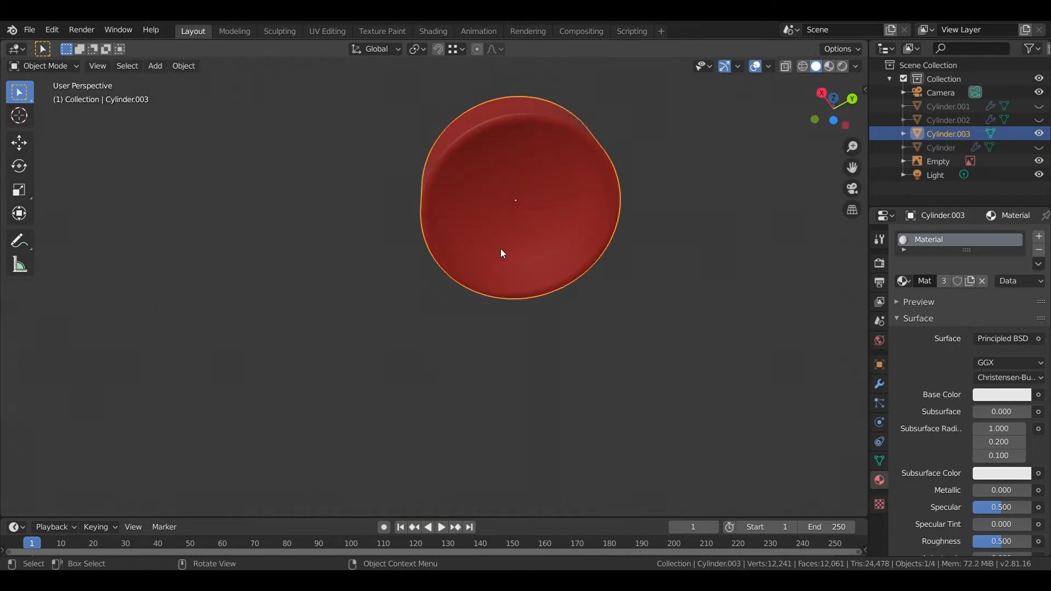
Add two loop cuts around the cap's inner wall and scale them apart along Z to sharpen its edges
{"action": "key", "text": "Tab"}
{"action": "scroll", "coordinate": [530, 256], "scroll_direction": "up", "scroll_amount": 4}
{"action": "scroll", "coordinate": [547, 278], "scroll_direction": "up", "scroll_amount": 1}
{"action": "left_click", "coordinate": [547, 277]}
{"action": "right_click", "coordinate": [547, 277]}
{"action": "key", "text": "s"}
{"action": "key", "text": "z"}
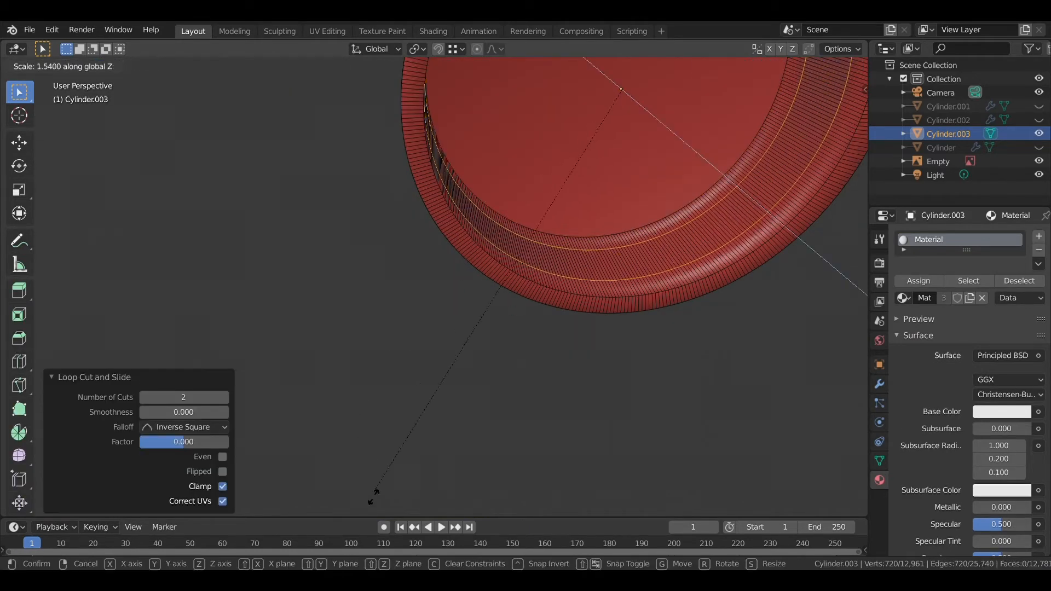
{"action": "left_click", "coordinate": [429, 403]}
Inset the face at the end of the cap's cavity slightly and leave mesh editing
{"action": "middle_click_drag", "start_coordinate": [481, 250], "coordinate": [437, 394], "text": "shift"}
{"action": "scroll", "coordinate": [466, 427], "scroll_direction": "up", "scroll_amount": 4}
{"action": "left_click", "coordinate": [469, 439], "text": "alt"}
{"action": "key", "text": "i"}
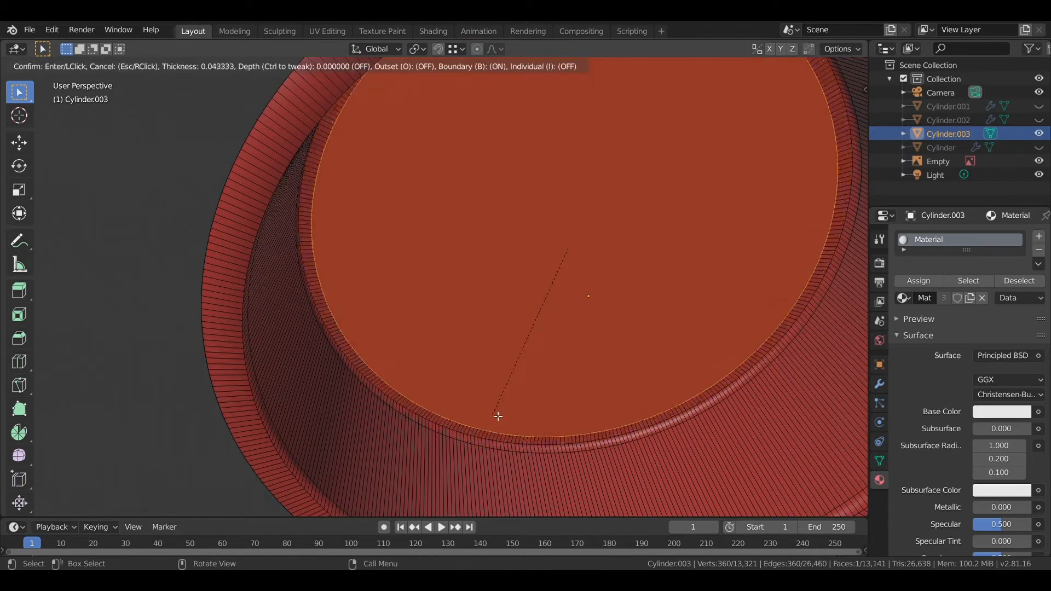
{"action": "left_click", "coordinate": [497, 417]}
{"action": "scroll", "coordinate": [526, 410], "scroll_direction": "down", "scroll_amount": 5}
{"action": "key", "text": "Tab"}
{"action": "scroll", "coordinate": [570, 378], "scroll_direction": "down", "scroll_amount": 5}
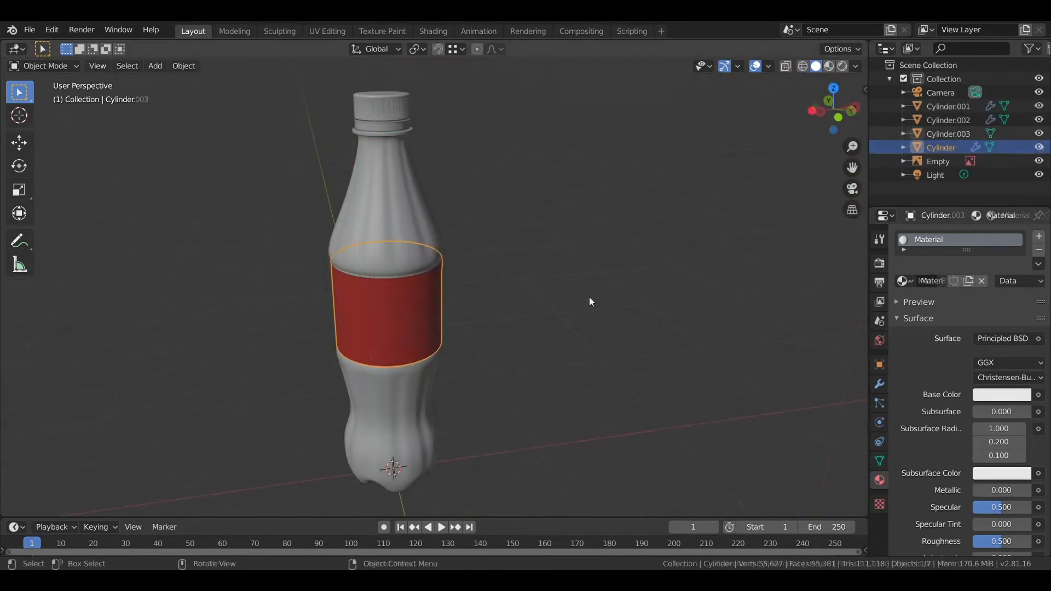
Mark a seam along the label cylinder's front vertical edge in the UV Editing workspace
{"action": "left_click", "coordinate": [435, 31]}
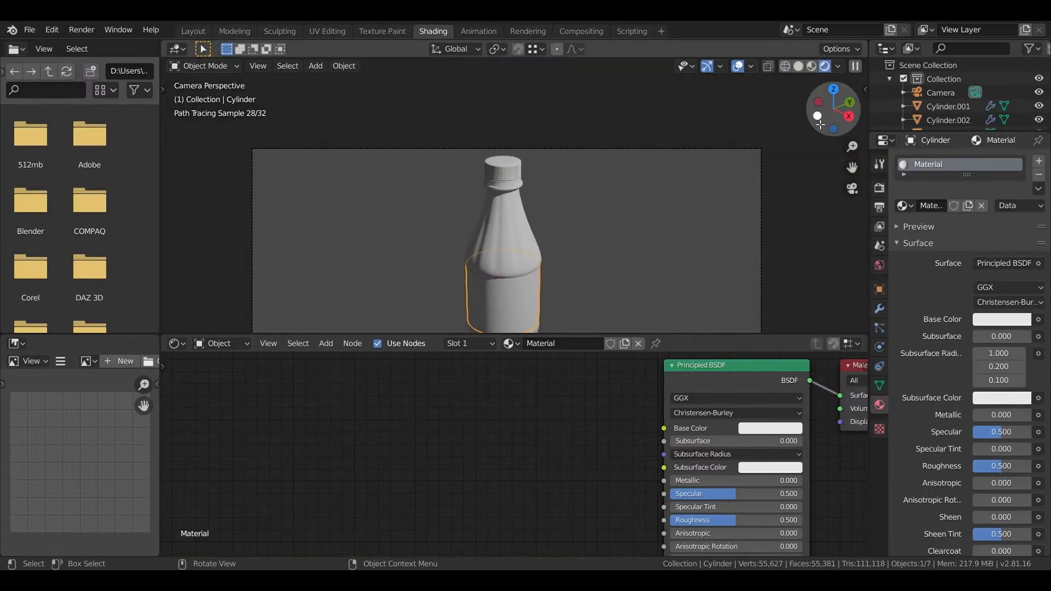
{"action": "left_click", "coordinate": [829, 101]}
{"action": "left_click", "coordinate": [345, 32]}
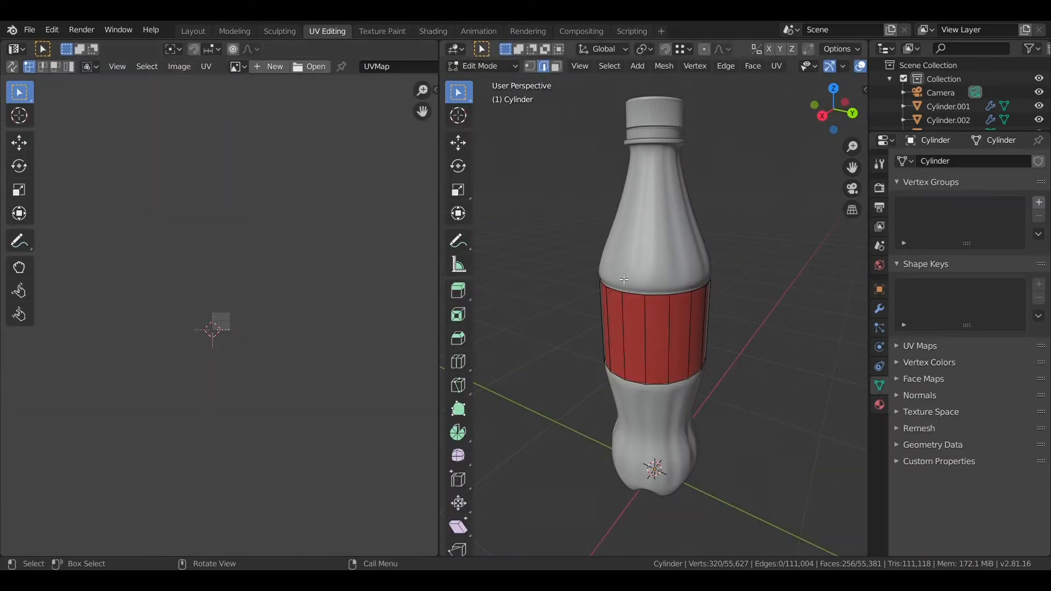
{"action": "left_click", "coordinate": [815, 105]}
{"action": "scroll", "coordinate": [635, 305], "scroll_direction": "up", "scroll_amount": 2}
{"action": "left_click", "coordinate": [644, 305]}
{"action": "right_click", "coordinate": [644, 305]}
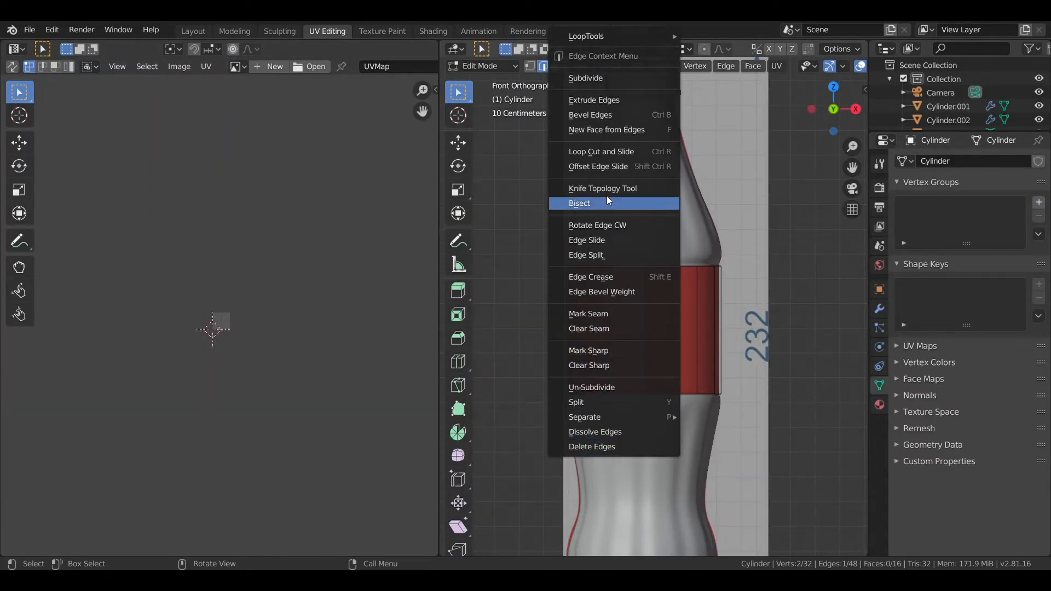
{"action": "left_click", "coordinate": [589, 314]}
Unwrap the entire label mesh and display the Coca-Cola label image behind its UVs
{"action": "key", "text": "a"}
{"action": "left_click", "coordinate": [776, 66]}
{"action": "left_click", "coordinate": [780, 80]}
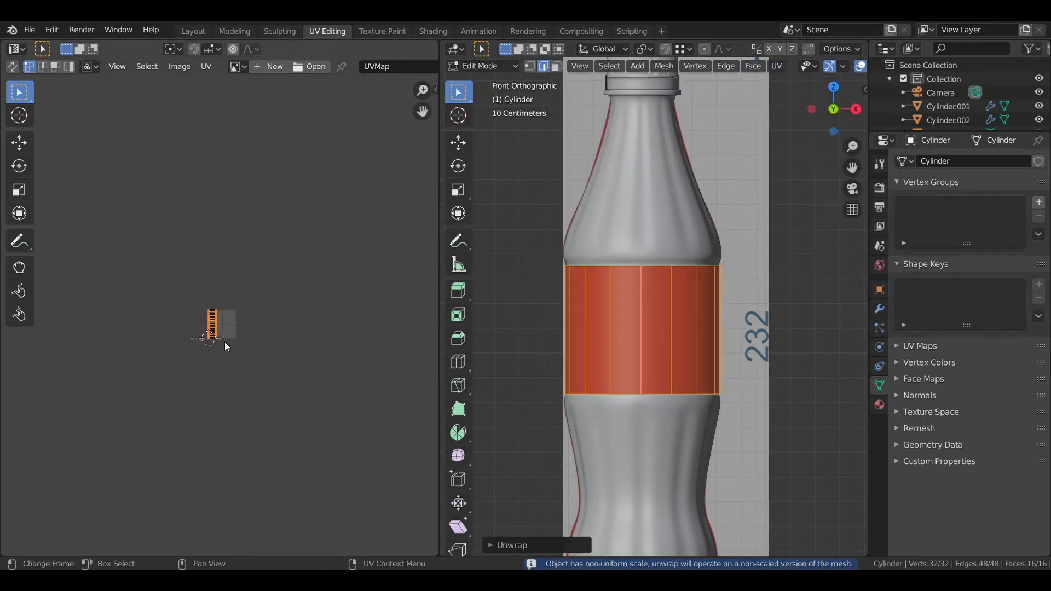
{"action": "scroll", "coordinate": [224, 342], "scroll_direction": "up", "scroll_amount": 4}
{"action": "left_click", "coordinate": [238, 66]}
{"action": "left_click", "coordinate": [263, 92]}
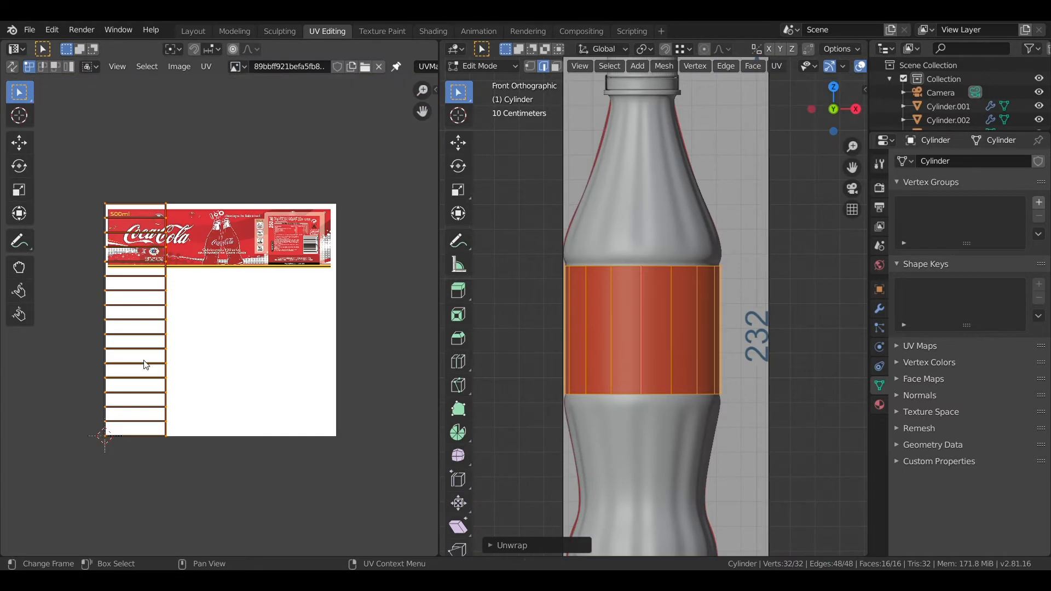
Rotate the label UVs by 90 degrees and move them over the printed strip of the label image
{"action": "type", "text": "90"}
{"action": "key", "text": "Return"}
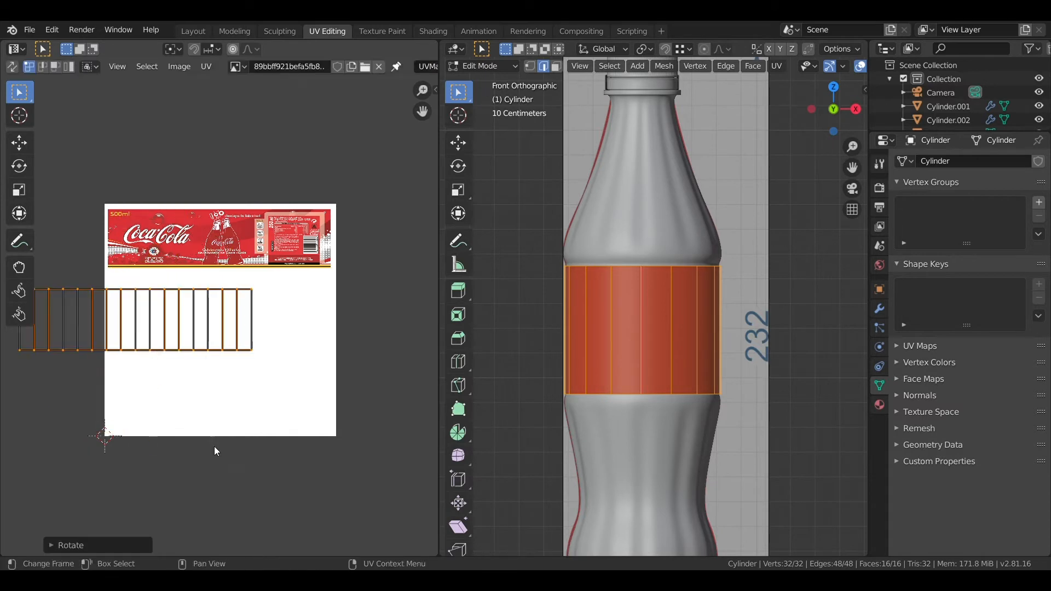
{"action": "mouse_move", "coordinate": [439, 153]}
{"action": "left_mouse_down"}
{"action": "mouse_move", "coordinate": [350, 155]}
{"action": "mouse_move", "coordinate": [439, 154]}
{"action": "left_mouse_up"}
{"action": "left_click", "coordinate": [840, 65]}
{"action": "scroll", "coordinate": [586, 355], "scroll_direction": "up", "scroll_amount": 1}
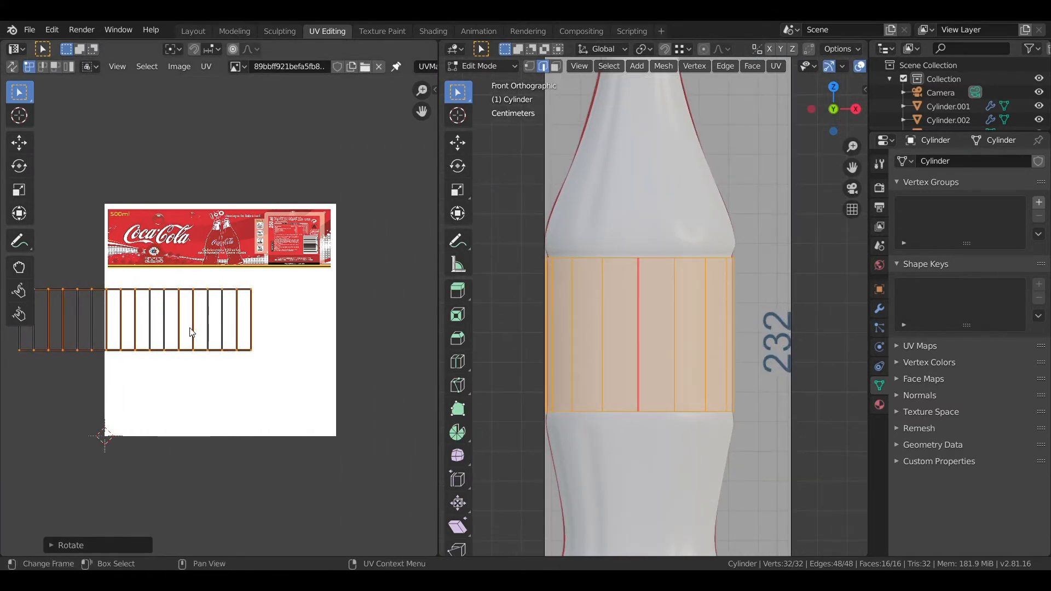
{"action": "key", "text": "g"}
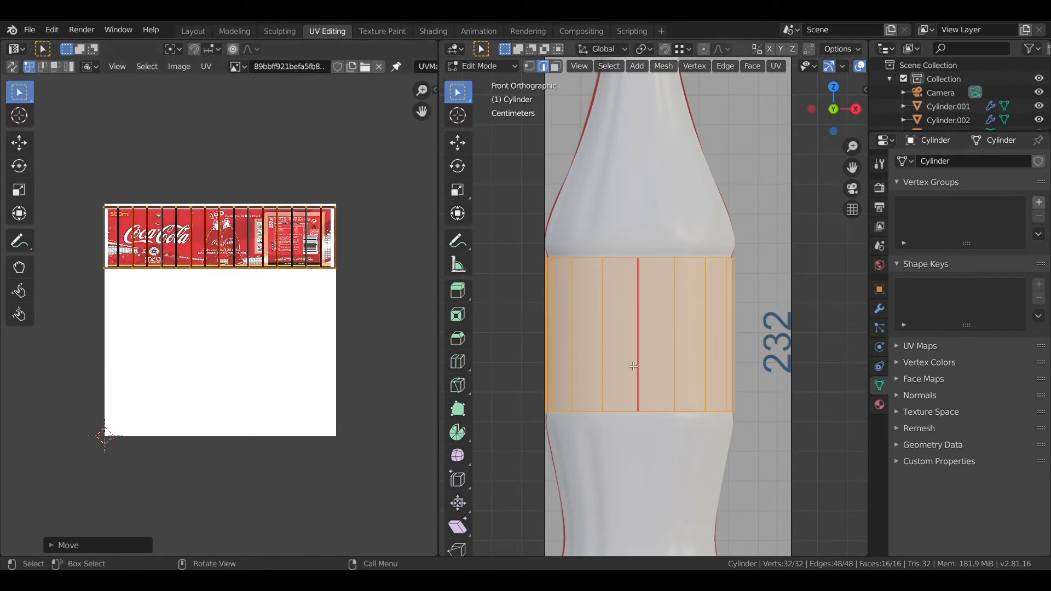
{"action": "middle_click_drag", "start_coordinate": [634, 366], "coordinate": [716, 287]}
{"action": "left_click_drag", "start_coordinate": [438, 153], "coordinate": [322, 152]}
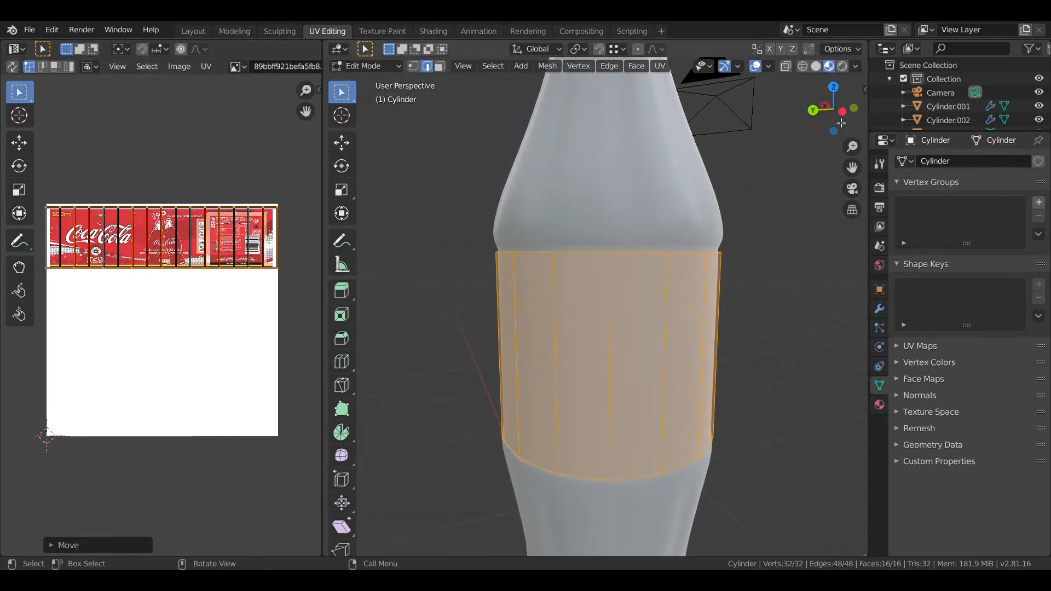
{"action": "left_click", "coordinate": [841, 67]}
{"action": "left_click", "coordinate": [830, 67]}
Add an Image Texture node with the Coca-Cola label image to the label material and connect its Color to Base Color
{"action": "left_click", "coordinate": [434, 31]}
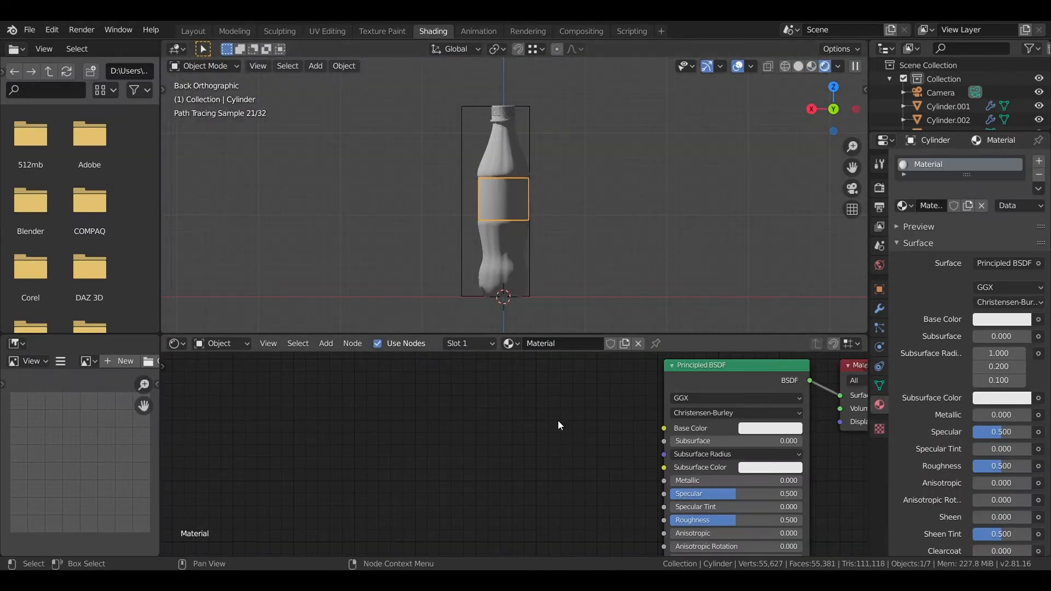
{"action": "key", "text": "shift+a"}
{"action": "mouse_move", "coordinate": [534, 474]}
{"action": "left_click", "coordinate": [638, 354]}
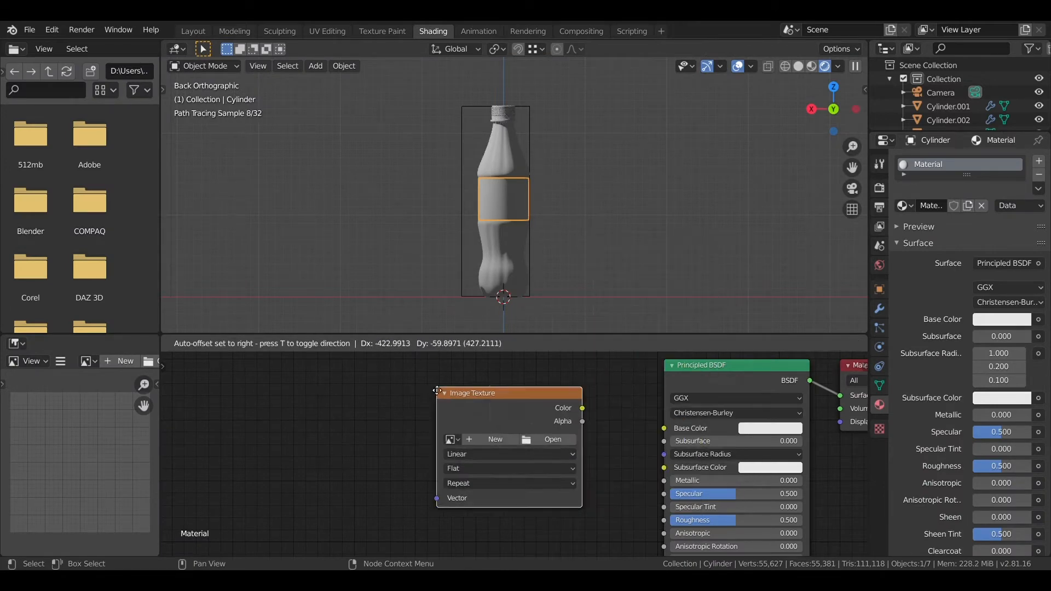
{"action": "left_click", "coordinate": [433, 387]}
{"action": "left_click", "coordinate": [448, 438]}
{"action": "left_click", "coordinate": [509, 316]}
{"action": "left_click_drag", "start_coordinate": [578, 407], "coordinate": [664, 428]}
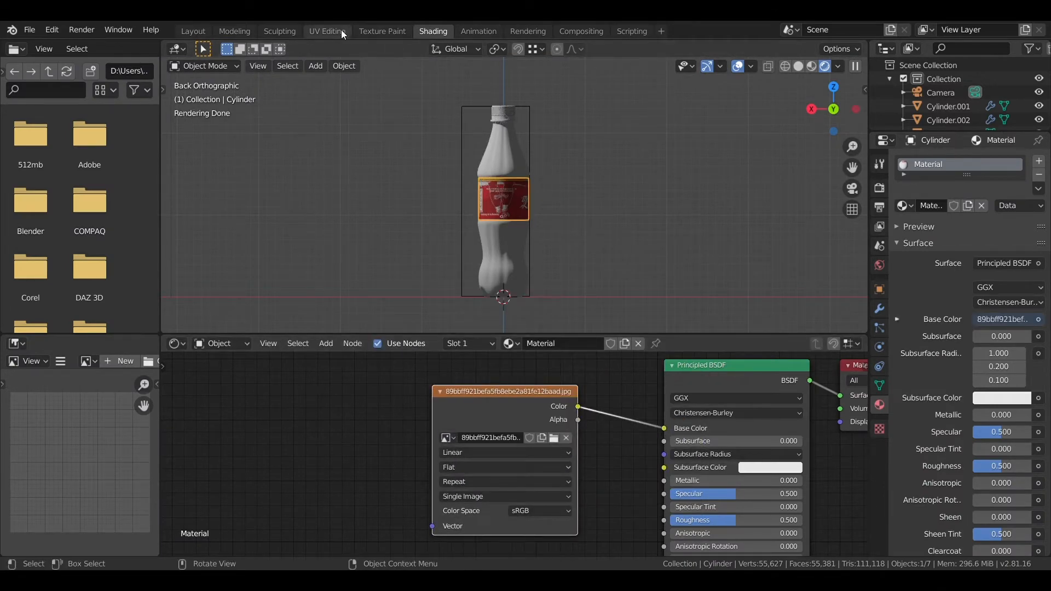
Rotate the label UVs by 180 degrees, then scale and move them to fit the edges of the label artwork
{"action": "left_click", "coordinate": [341, 31]}
{"action": "scroll", "coordinate": [170, 272], "scroll_direction": "up", "scroll_amount": 1}
{"action": "middle_click_drag", "start_coordinate": [170, 272], "coordinate": [192, 342], "text": "shift"}
{"action": "type", "text": "r180"}
{"action": "key", "text": "Return"}
{"action": "scroll", "coordinate": [50, 298], "scroll_direction": "up", "scroll_amount": 2}
{"action": "middle_click_drag", "start_coordinate": [49, 298], "coordinate": [120, 322], "text": "shift"}
{"action": "scroll", "coordinate": [119, 322], "scroll_direction": "up", "scroll_amount": 4}
{"action": "key", "text": "s"}
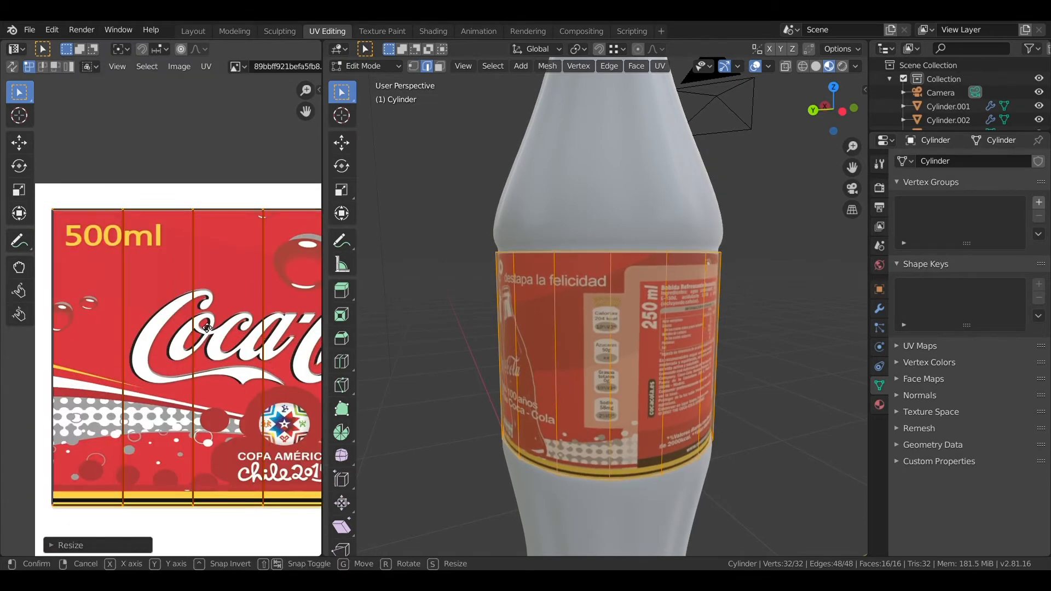
{"action": "left_click", "coordinate": [207, 330]}
{"action": "scroll", "coordinate": [186, 322], "scroll_direction": "down", "scroll_amount": 5}
{"action": "middle_click_drag", "start_coordinate": [251, 285], "coordinate": [82, 332]}
{"action": "scroll", "coordinate": [231, 328], "scroll_direction": "up", "scroll_amount": 5}
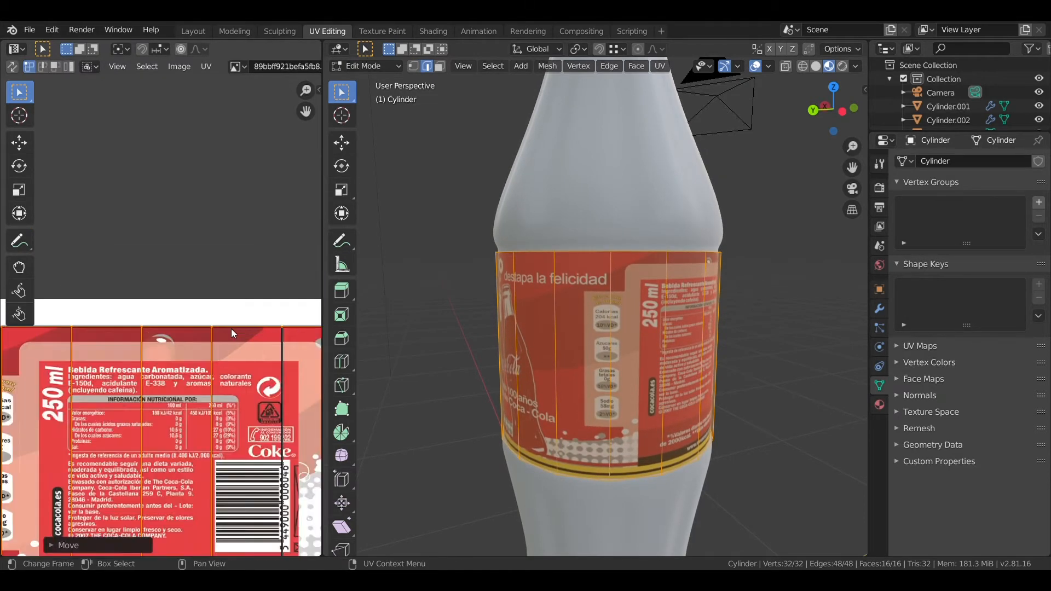
{"action": "scroll", "coordinate": [232, 329], "scroll_direction": "down", "scroll_amount": 4}
Rotate the label around the bottle so the Coca-Cola logo faces the camera
{"action": "left_click", "coordinate": [476, 366]}
{"action": "scroll", "coordinate": [478, 366], "scroll_direction": "down", "scroll_amount": 4}
{"action": "middle_click_drag", "start_coordinate": [553, 405], "coordinate": [651, 416]}
{"action": "scroll", "coordinate": [208, 399], "scroll_direction": "down", "scroll_amount": 3}
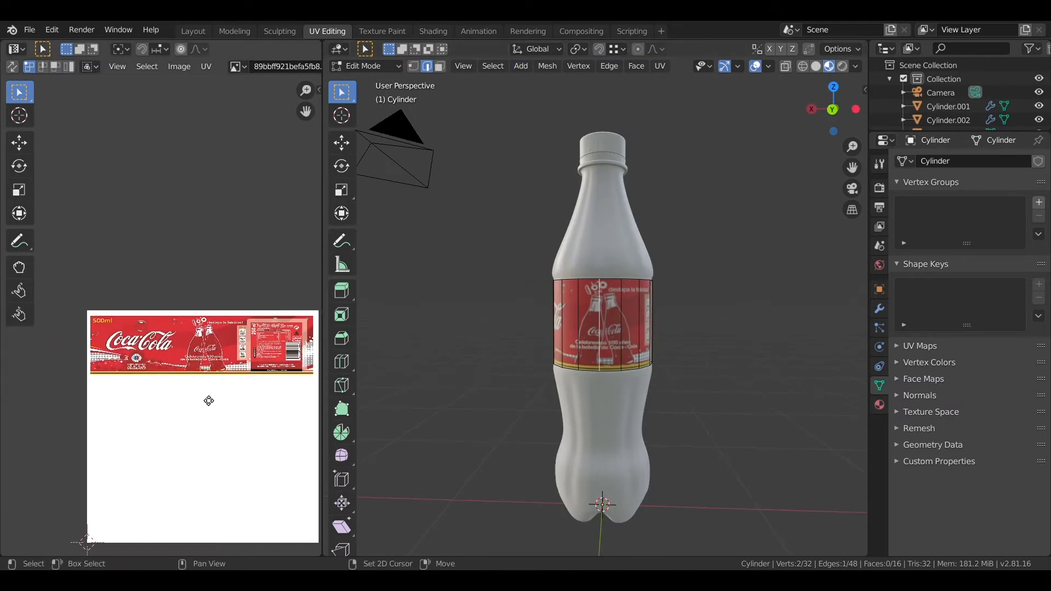
{"action": "scroll", "coordinate": [613, 326], "scroll_direction": "up", "scroll_amount": 3}
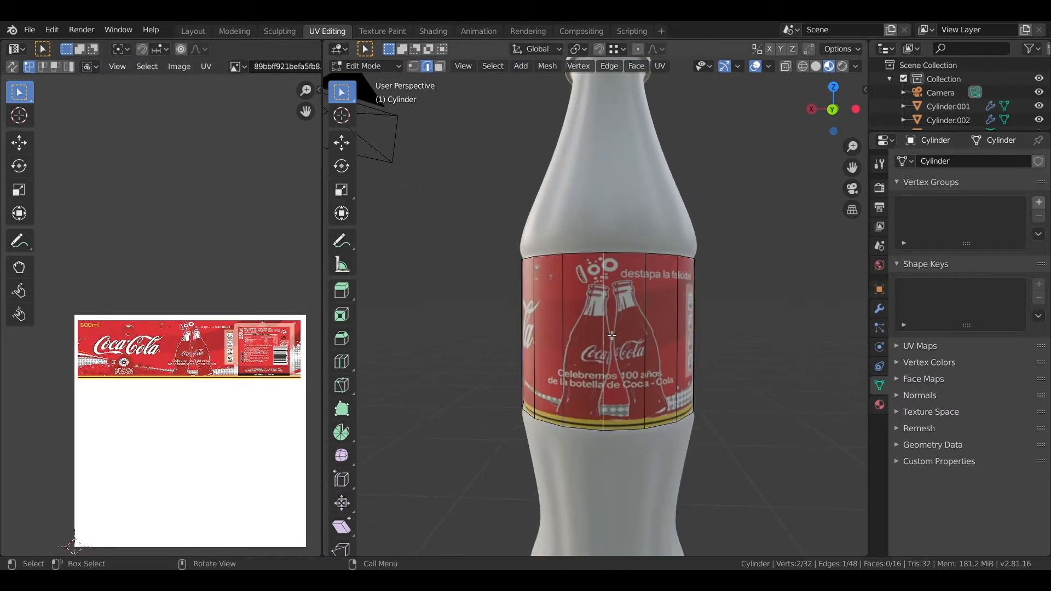
{"action": "left_click", "coordinate": [812, 110]}
{"action": "left_click", "coordinate": [433, 31]}
{"action": "key", "text": "KP_0"}
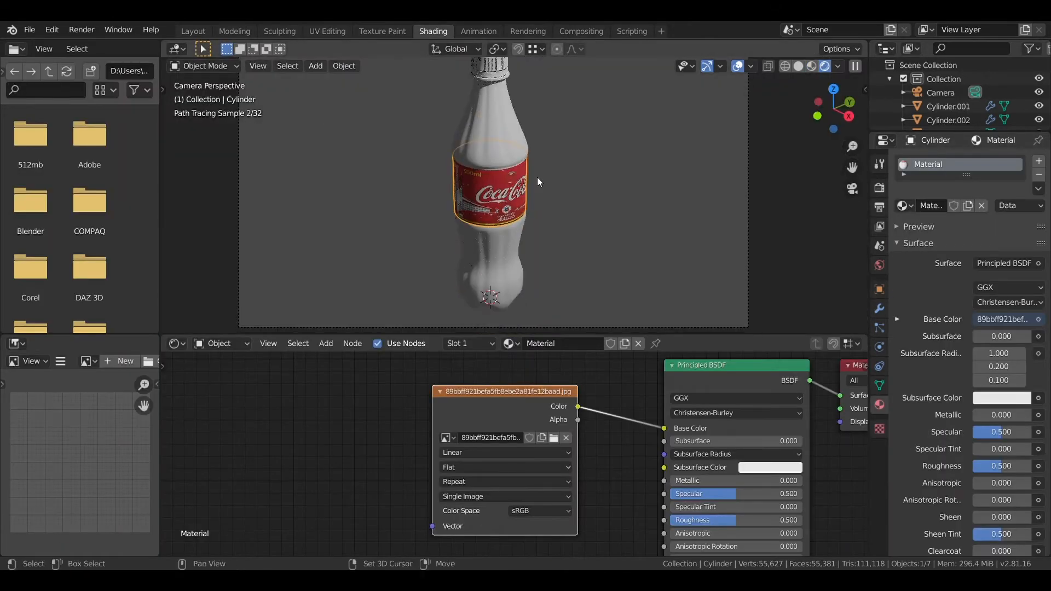
{"action": "key", "text": "r"}
{"action": "left_click", "coordinate": [506, 297]}
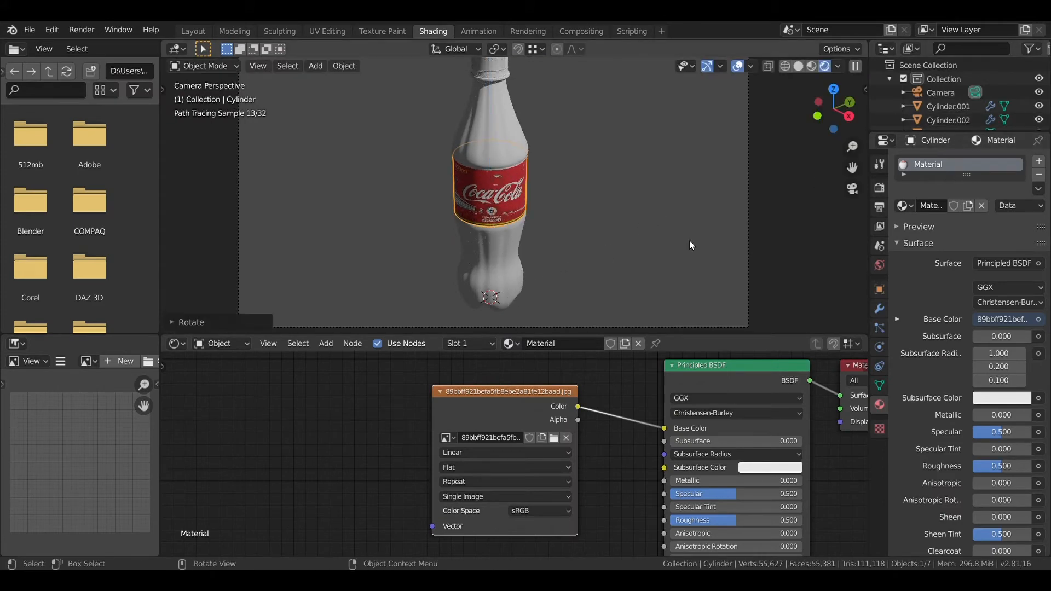
{"action": "left_click", "coordinate": [688, 240]}
Create a new material for the screw cap and set its Base Color to red
{"action": "scroll", "coordinate": [532, 219], "scroll_direction": "down", "scroll_amount": 1}
{"action": "middle_click_drag", "start_coordinate": [530, 189], "coordinate": [532, 245], "text": "shift"}
{"action": "scroll", "coordinate": [510, 242], "scroll_direction": "up", "scroll_amount": 10}
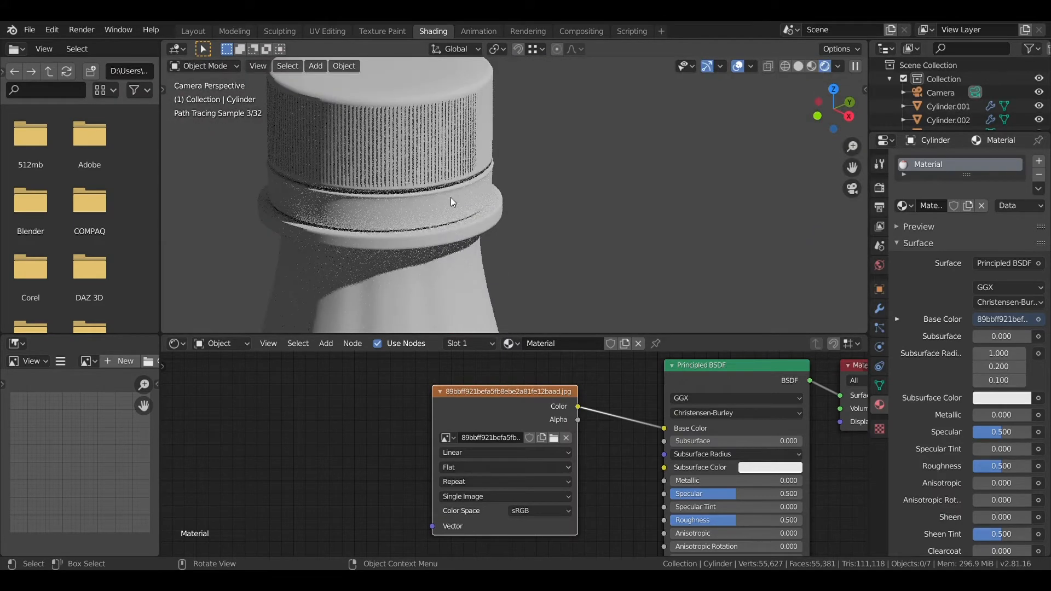
{"action": "left_click", "coordinate": [451, 201]}
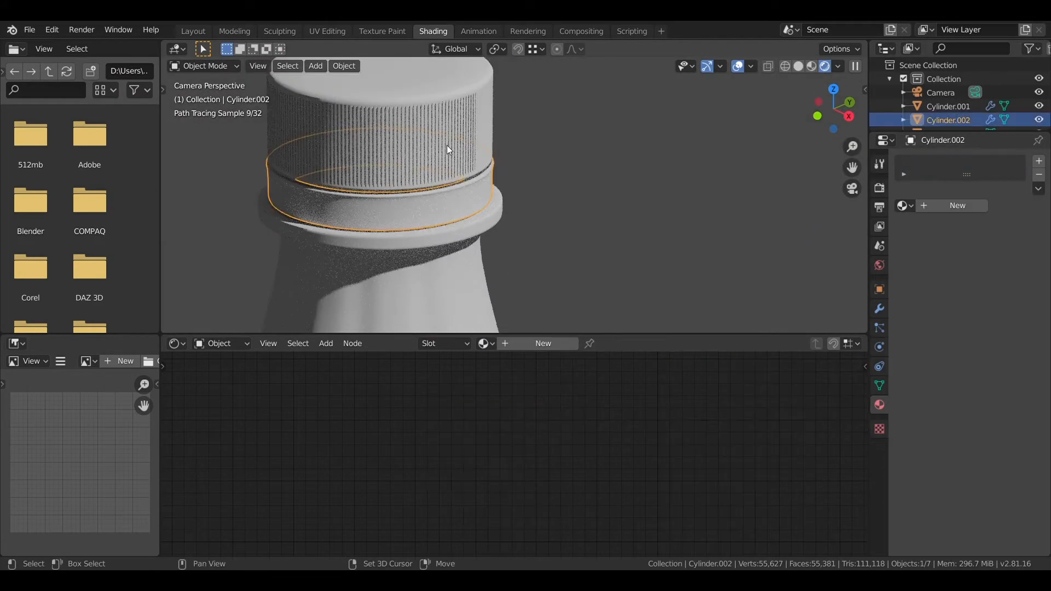
{"action": "left_click", "coordinate": [553, 343]}
{"action": "key", "text": "Home"}
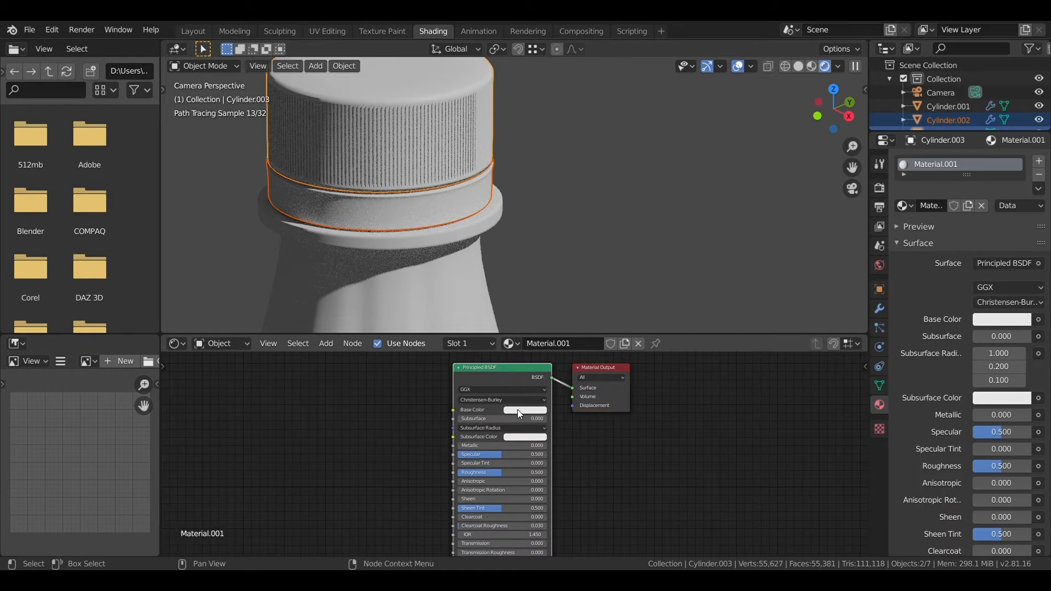
{"action": "left_click", "coordinate": [517, 410]}
{"action": "left_click", "coordinate": [538, 347]}
{"action": "scroll", "coordinate": [538, 255], "scroll_direction": "down", "scroll_amount": 10}
{"action": "middle_click_drag", "start_coordinate": [538, 255], "coordinate": [517, 158], "text": "shift"}
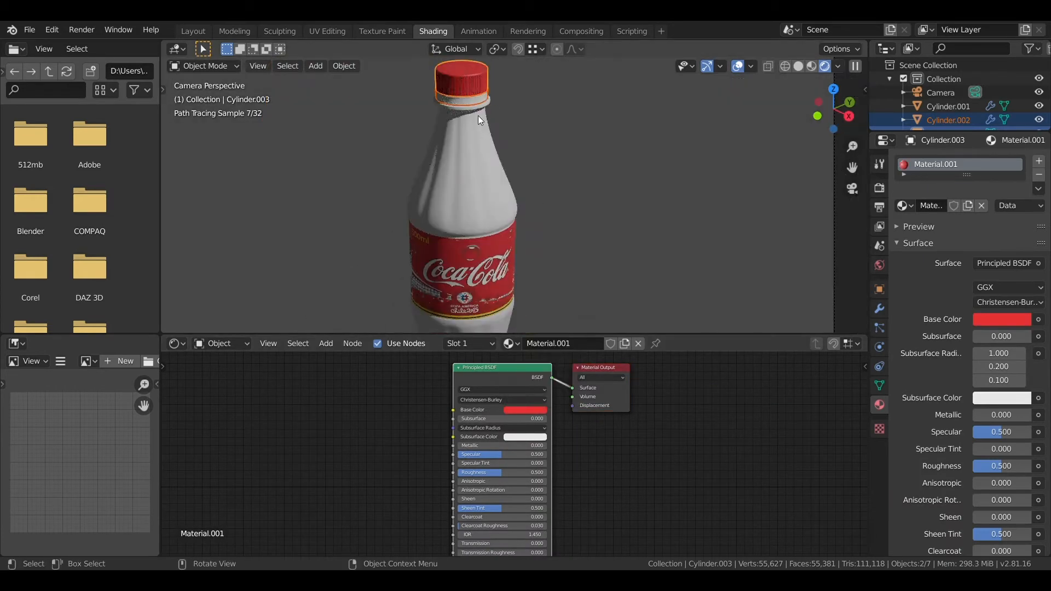
Try a Specular value of 0.1 and a Roughness of 0.75 on the cap material
{"action": "scroll", "coordinate": [474, 109], "scroll_direction": "up", "scroll_amount": 8}
{"action": "scroll", "coordinate": [485, 462], "scroll_direction": "up", "scroll_amount": 4}
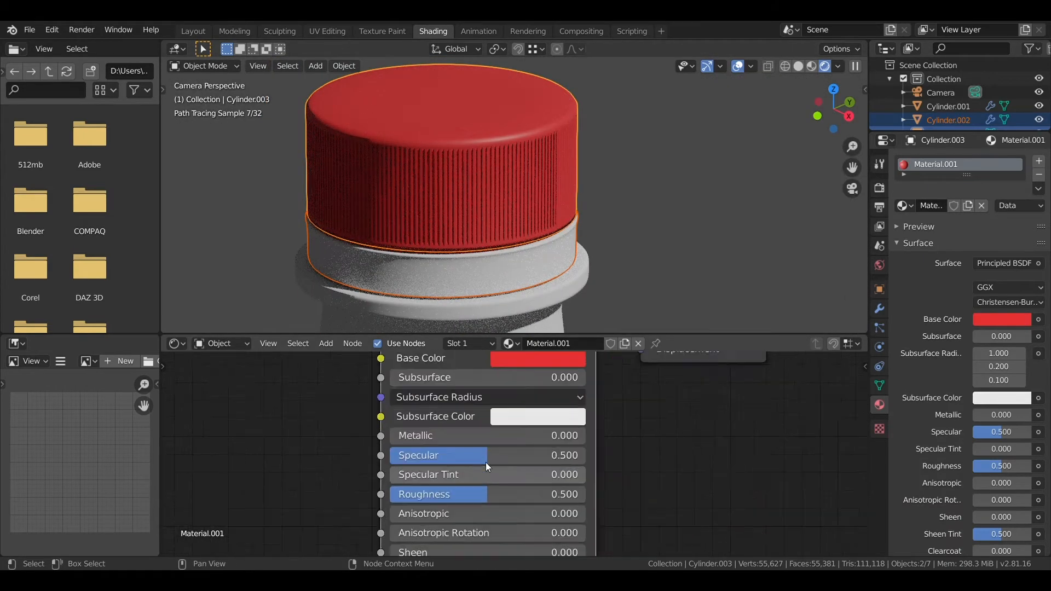
{"action": "scroll", "coordinate": [485, 463], "scroll_direction": "up", "scroll_amount": 1}
{"action": "left_click", "coordinate": [457, 411]}
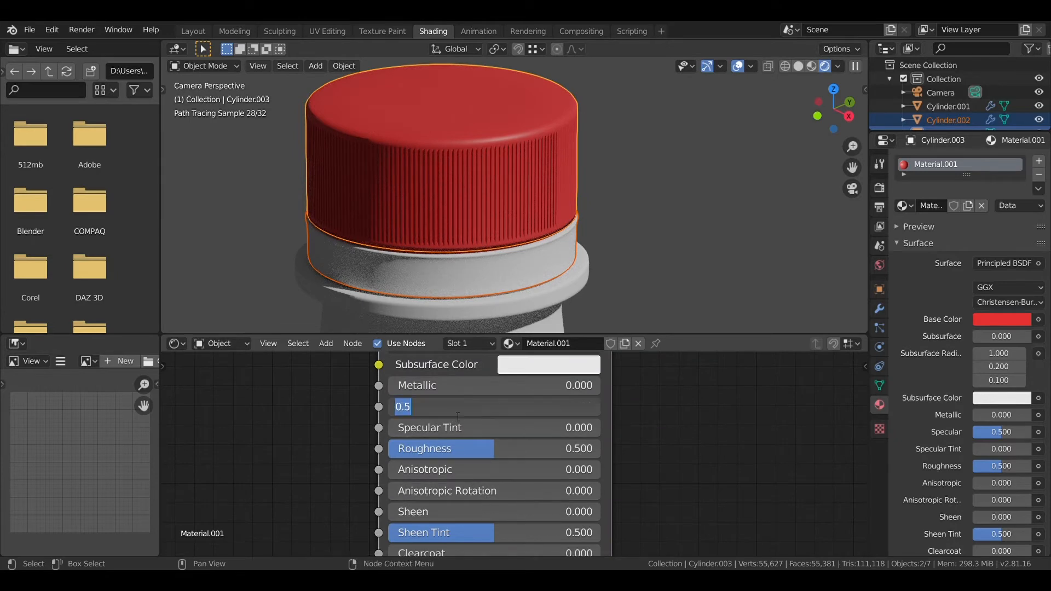
{"action": "type", "text": ".1"}
{"action": "key", "text": "Return"}
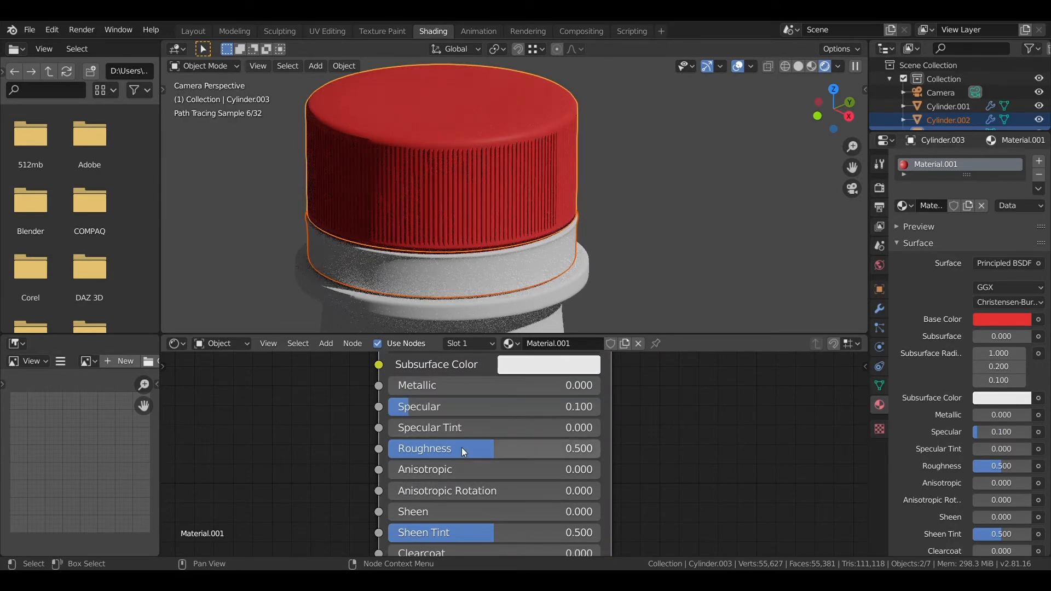
{"action": "left_click", "coordinate": [467, 452]}
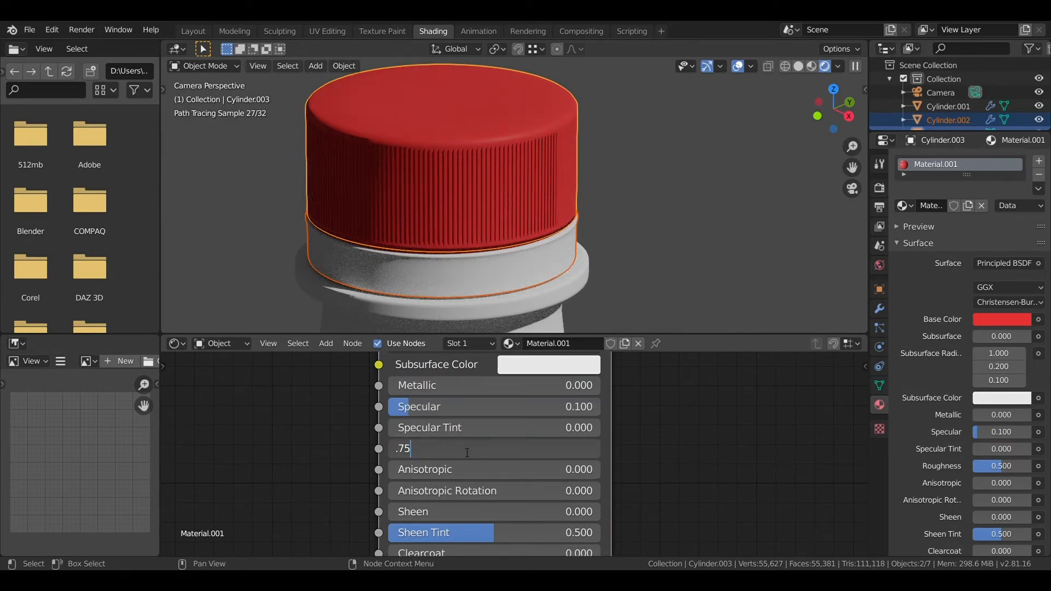
{"action": "type", "text": ".75"}
{"action": "key", "text": "Return"}
{"action": "scroll", "coordinate": [516, 488], "scroll_direction": "down", "scroll_amount": 2, "text": "shift"}
{"action": "scroll", "coordinate": [564, 434], "scroll_direction": "down", "scroll_amount": 1}
{"action": "scroll", "coordinate": [504, 201], "scroll_direction": "down", "scroll_amount": 3}
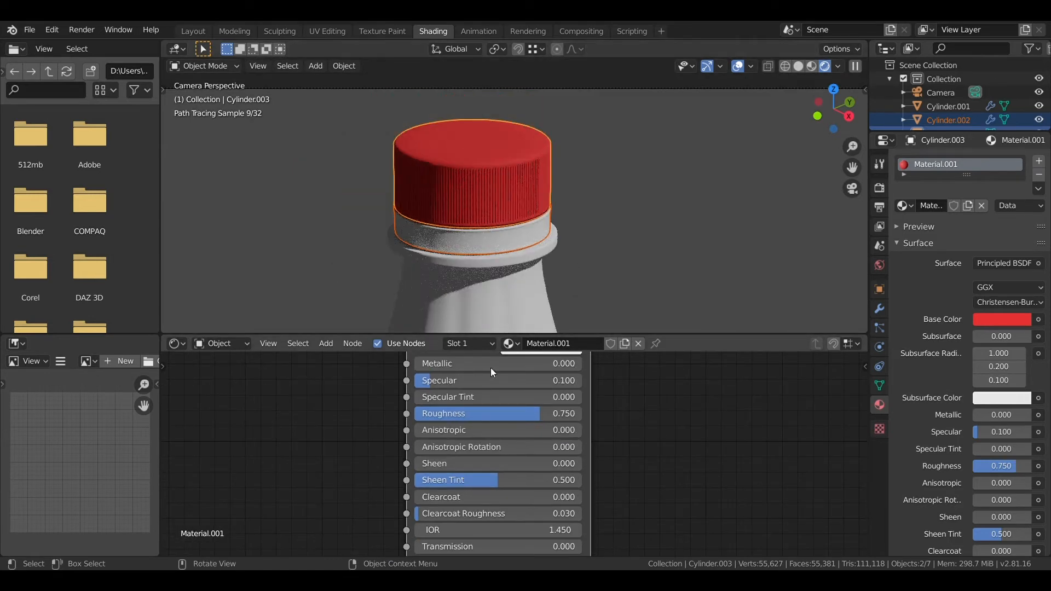
Set the cap material's Specular to 0.4 and its Roughness to 0.2
{"action": "scroll", "coordinate": [489, 411], "scroll_direction": "up", "scroll_amount": 4}
{"action": "middle_click_drag", "start_coordinate": [493, 426], "coordinate": [511, 465]}
{"action": "left_click_drag", "start_coordinate": [492, 392], "coordinate": [526, 392]}
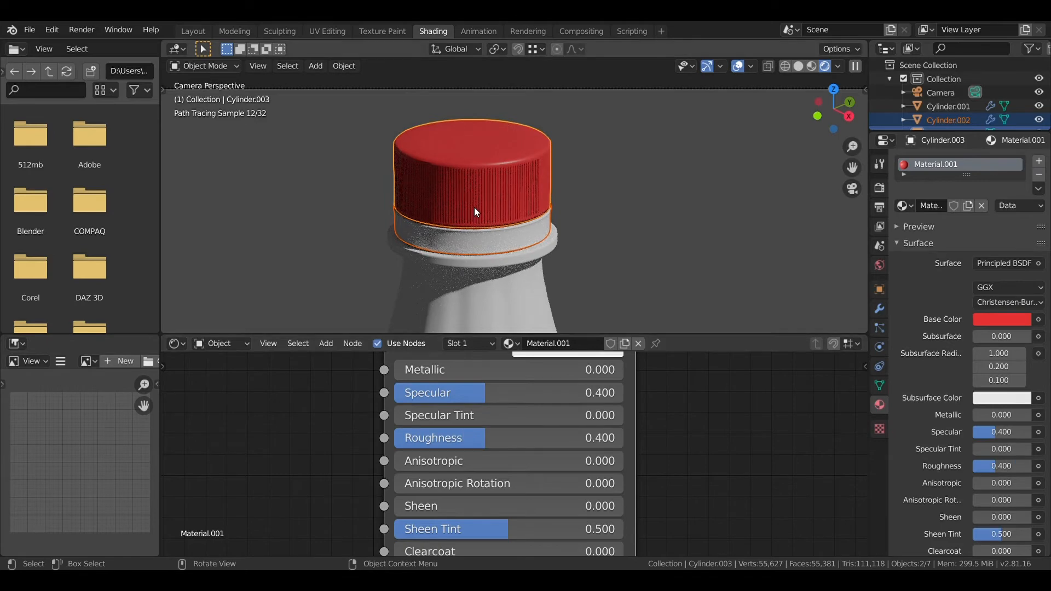
{"action": "scroll", "coordinate": [474, 207], "scroll_direction": "up", "scroll_amount": 3}
{"action": "left_click", "coordinate": [481, 432]}
{"action": "type", "text": "."}
{"action": "scroll", "coordinate": [563, 198], "scroll_direction": "down", "scroll_amount": 4}
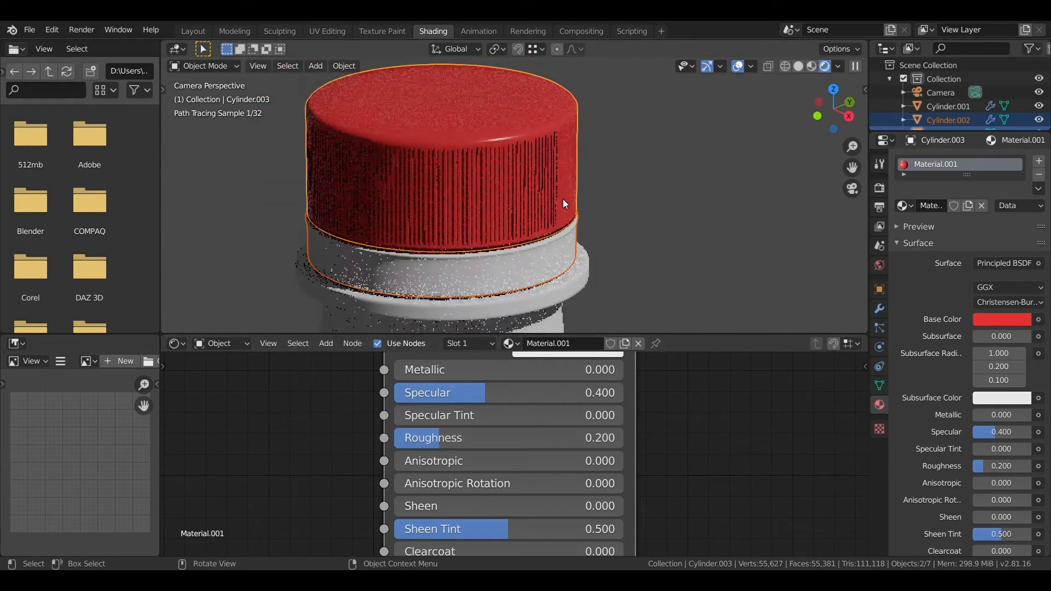
Assign the cap's red material, Material.001, to the neck band
{"action": "left_click", "coordinate": [528, 228]}
{"action": "left_click", "coordinate": [489, 345]}
{"action": "left_click", "coordinate": [500, 363]}
{"action": "left_click", "coordinate": [577, 185]}
{"action": "scroll", "coordinate": [577, 185], "scroll_direction": "down", "scroll_amount": 8}
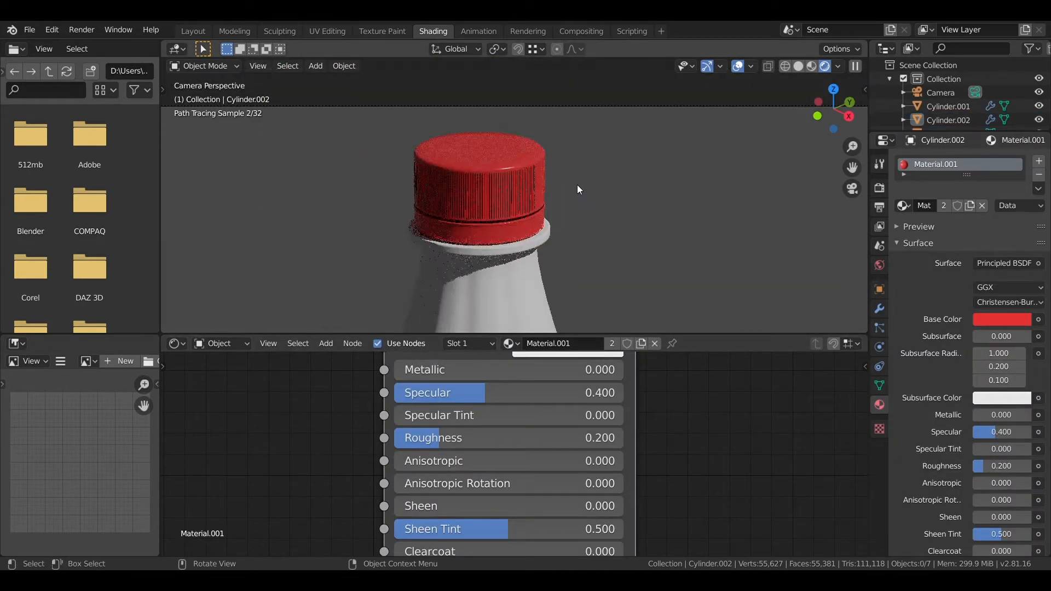
{"action": "middle_click_drag", "start_coordinate": [491, 236], "coordinate": [485, 172], "text": "shift"}
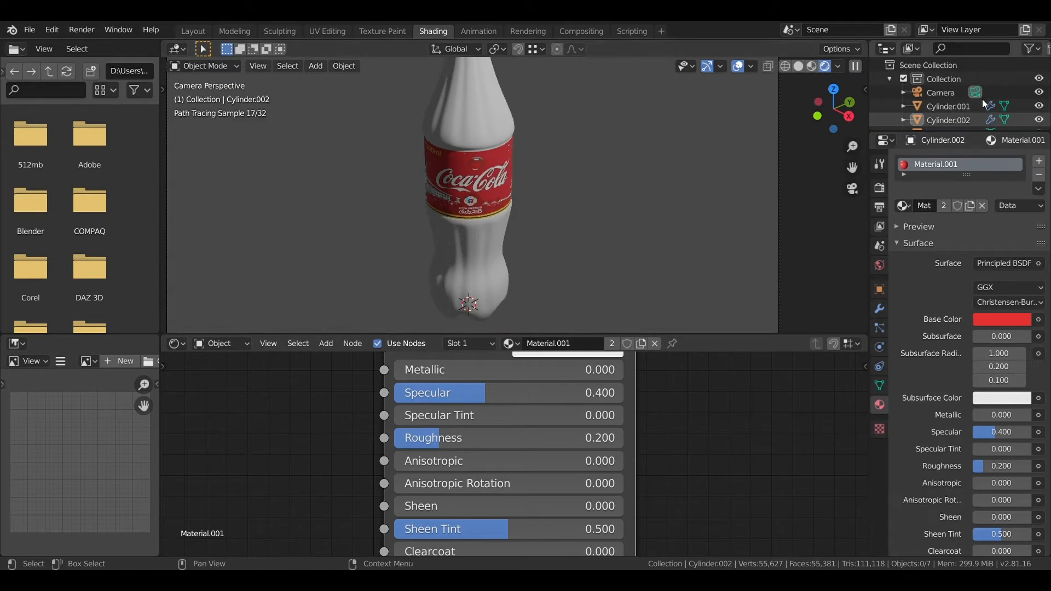
Duplicate the bottle body in the Layout workspace, keeping the copy in its original position
{"action": "left_click", "coordinate": [193, 31]}
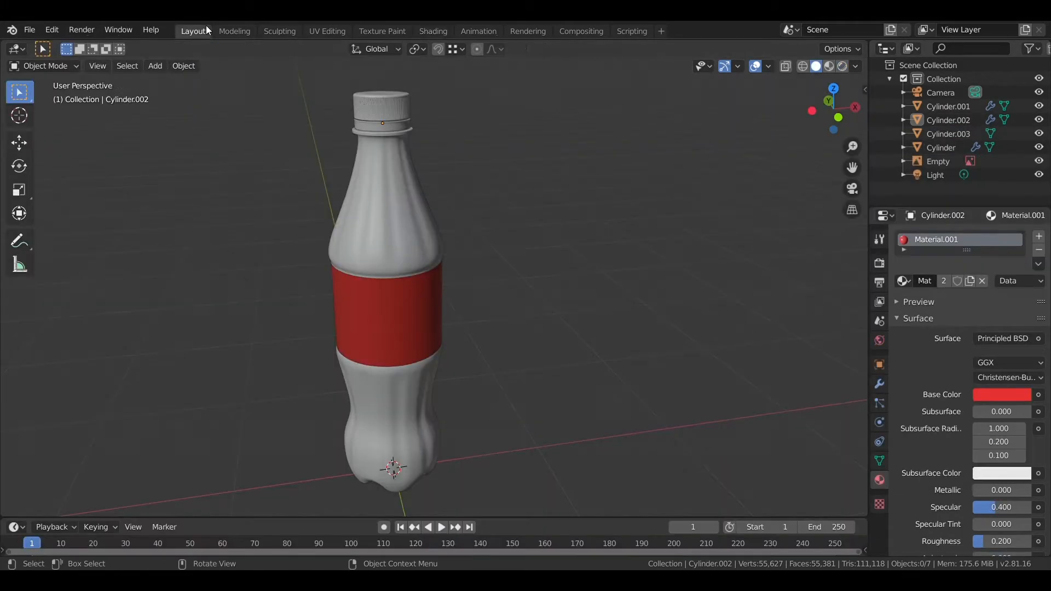
{"action": "scroll", "coordinate": [392, 208], "scroll_direction": "up", "scroll_amount": 3}
{"action": "left_click", "coordinate": [392, 208]}
{"action": "scroll", "coordinate": [392, 208], "scroll_direction": "down", "scroll_amount": 4}
{"action": "key", "text": "shift+d"}
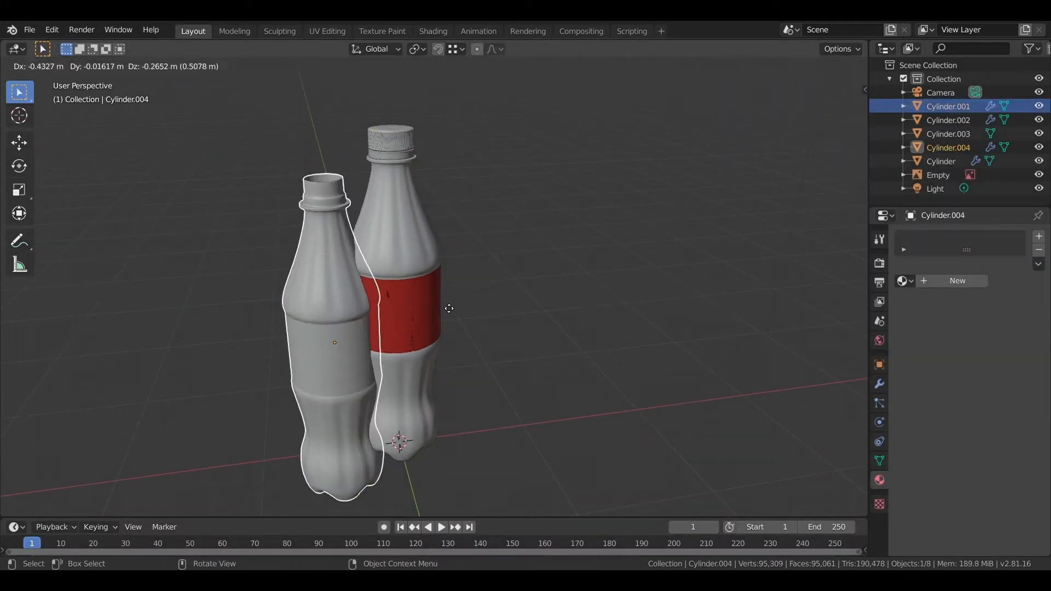
{"action": "right_click", "coordinate": [449, 305]}
Isolate the duplicated body for editing in front view by hiding the original body, cap, band and label
{"action": "scroll", "coordinate": [597, 204], "scroll_direction": "up", "scroll_amount": 1}
{"action": "left_click", "coordinate": [838, 118]}
{"action": "key", "text": "Tab"}
{"action": "middle_click_drag", "start_coordinate": [422, 161], "coordinate": [427, 264], "text": "shift"}
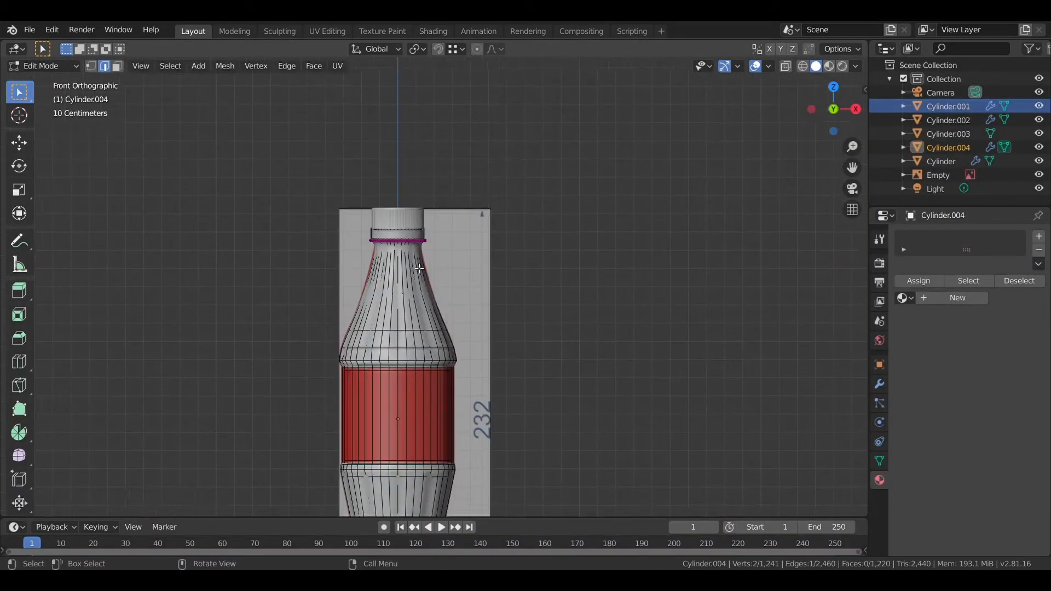
{"action": "scroll", "coordinate": [406, 260], "scroll_direction": "up", "scroll_amount": 2}
{"action": "left_click", "coordinate": [803, 66]}
{"action": "left_click", "coordinate": [816, 67]}
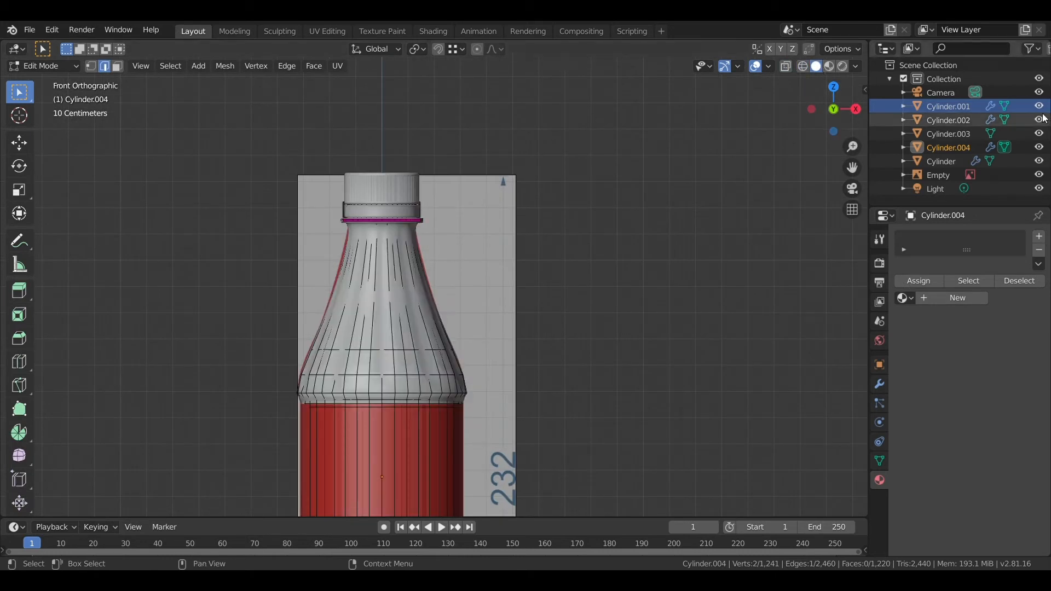
{"action": "left_click", "coordinate": [1039, 161]}
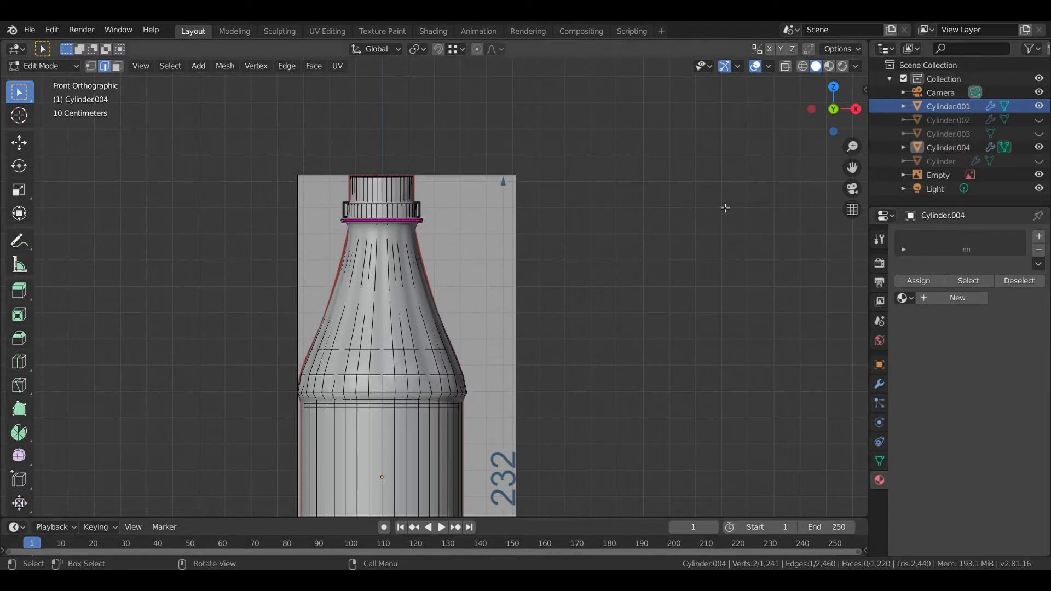
{"action": "scroll", "coordinate": [725, 208], "scroll_direction": "down", "scroll_amount": 1}
{"action": "scroll", "coordinate": [428, 313], "scroll_direction": "up", "scroll_amount": 4}
{"action": "middle_click_drag", "start_coordinate": [428, 313], "coordinate": [470, 402], "text": "shift"}
{"action": "left_click_drag", "start_coordinate": [229, 171], "coordinate": [521, 296]}
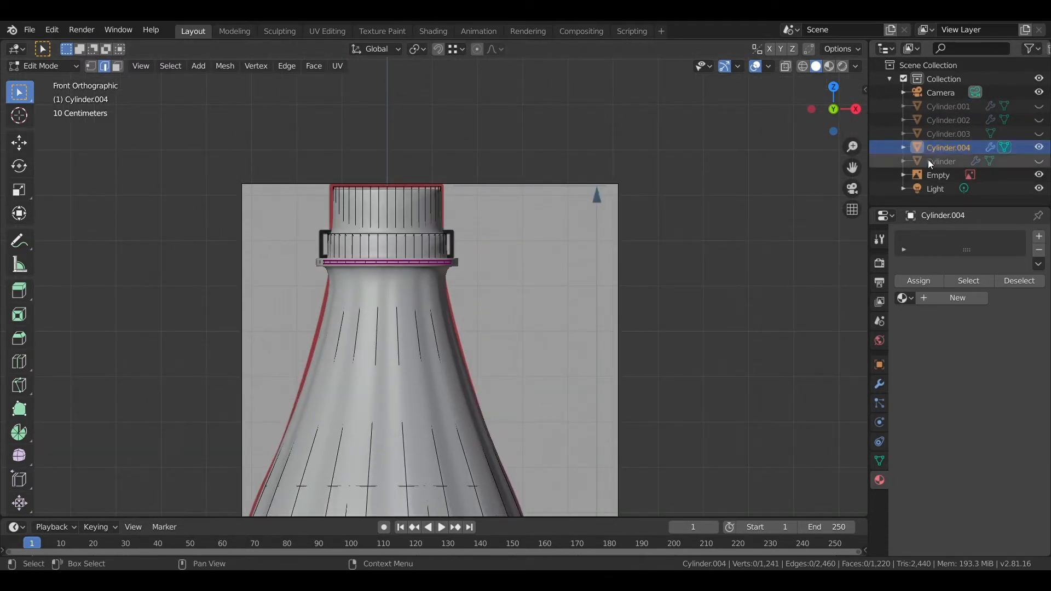
{"action": "key", "text": "Tab"}
{"action": "key", "text": "Tab"}
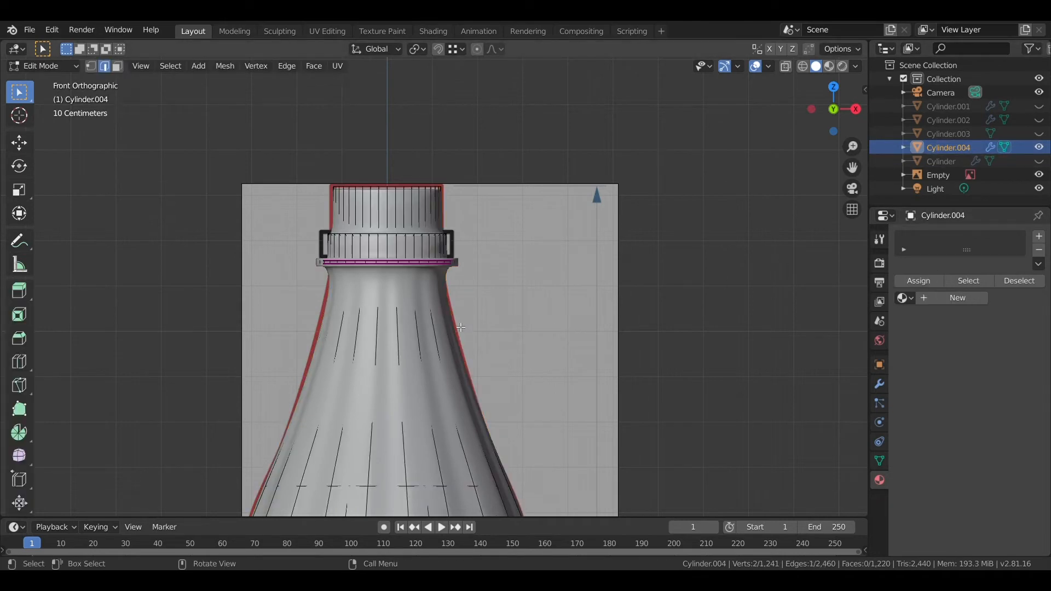
Delete the neck geometry above the shoulder taper with see-through selection, and remove the copy's Solidify modifier
{"action": "left_click_drag", "start_coordinate": [527, 305], "coordinate": [491, 322]}
{"action": "key", "text": "alt+z"}
{"action": "key", "text": "x"}
{"action": "left_click", "coordinate": [491, 323]}
{"action": "scroll", "coordinate": [602, 356], "scroll_direction": "down", "scroll_amount": 2}
{"action": "left_click", "coordinate": [880, 388]}
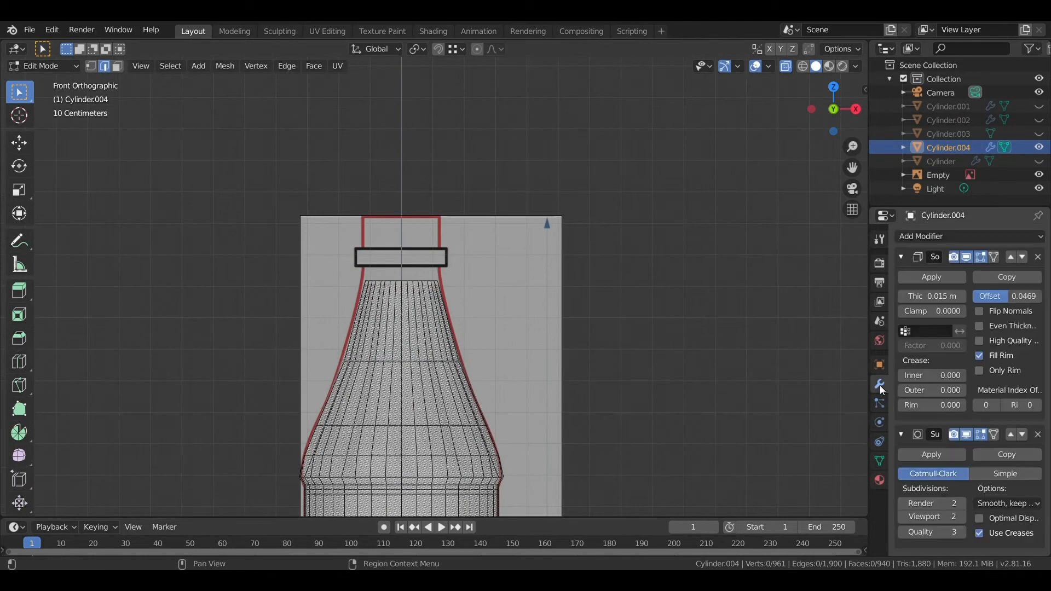
{"action": "left_click", "coordinate": [1040, 257]}
Lower the copy's open top edge loop 0.141 m along Z and scale it by 1.356 to follow the blueprint outline
{"action": "scroll", "coordinate": [307, 263], "scroll_direction": "up", "scroll_amount": 1}
{"action": "left_click_drag", "start_coordinate": [301, 260], "coordinate": [480, 302]}
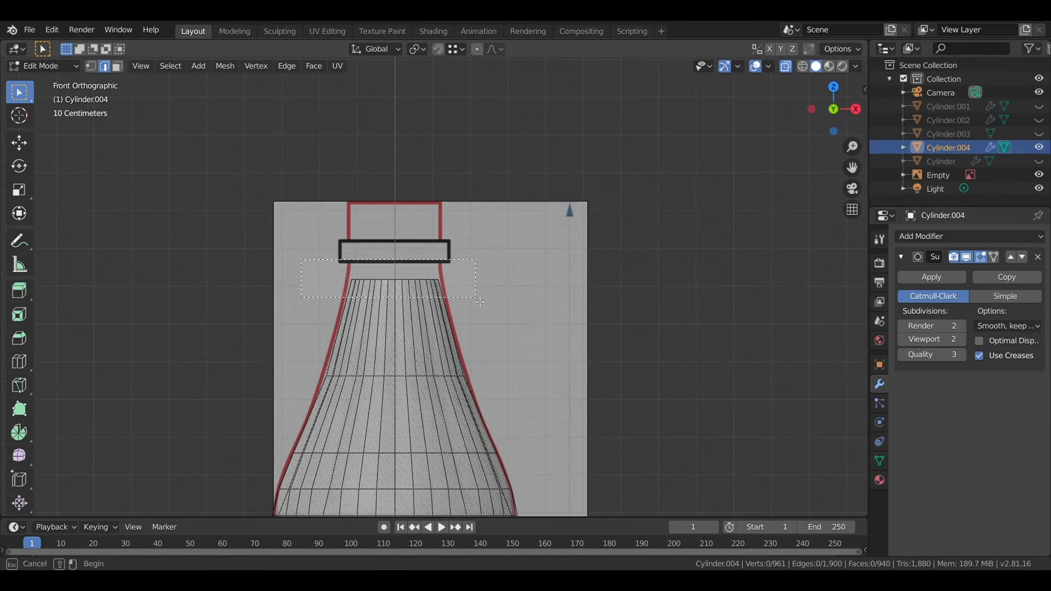
{"action": "key", "text": "z"}
{"action": "left_click", "coordinate": [482, 344]}
{"action": "key", "text": "s"}
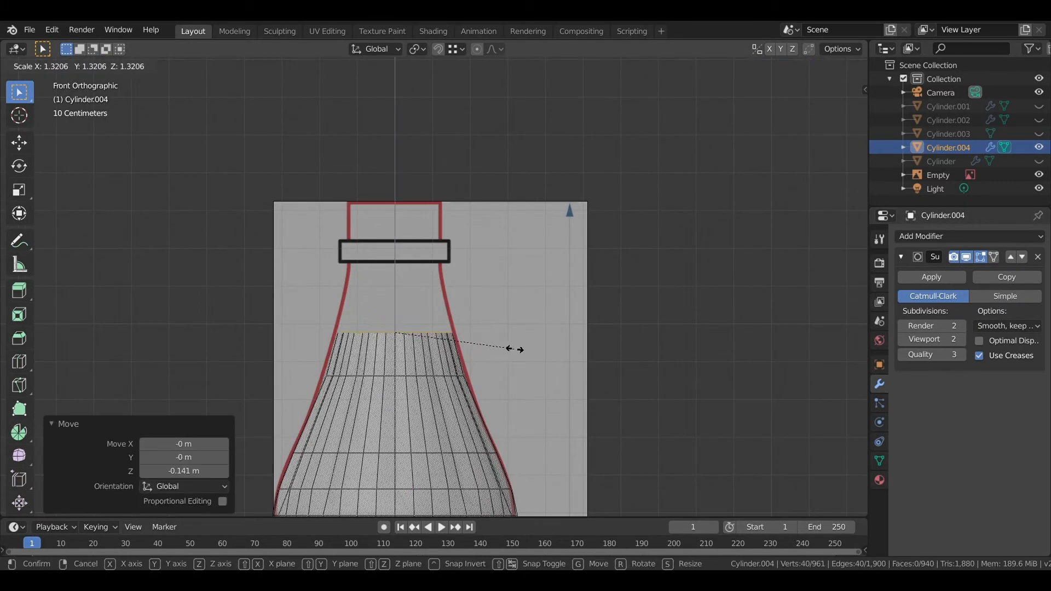
{"action": "left_click", "coordinate": [515, 349]}
{"action": "scroll", "coordinate": [416, 328], "scroll_direction": "down", "scroll_amount": 3}
Try to scale the edge loop just below the open rim slightly outward
{"action": "scroll", "coordinate": [325, 248], "scroll_direction": "up", "scroll_amount": 6}
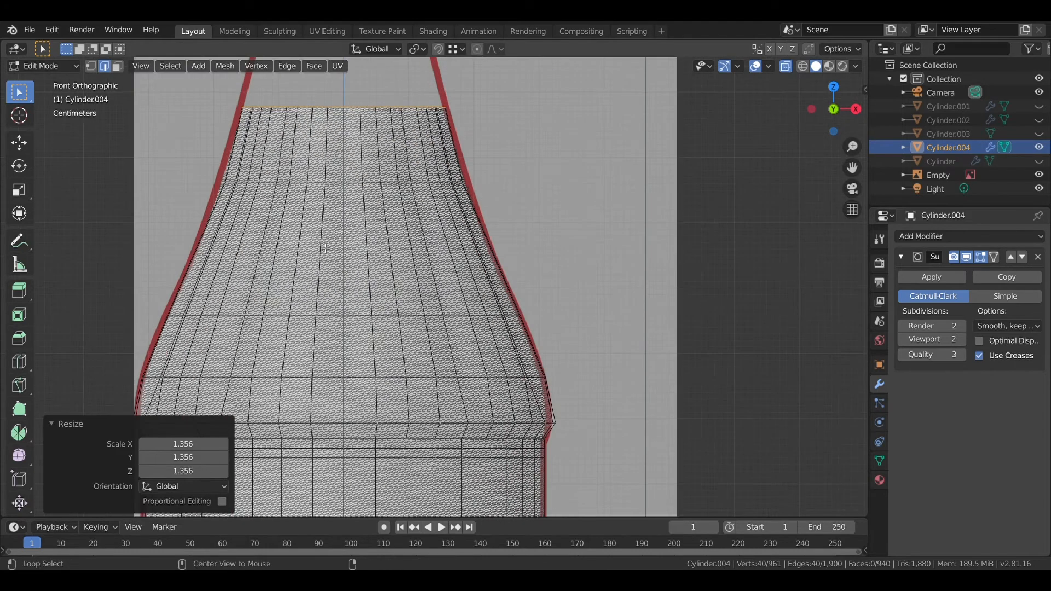
{"action": "left_click", "coordinate": [342, 190], "text": "alt"}
{"action": "key", "text": "s"}
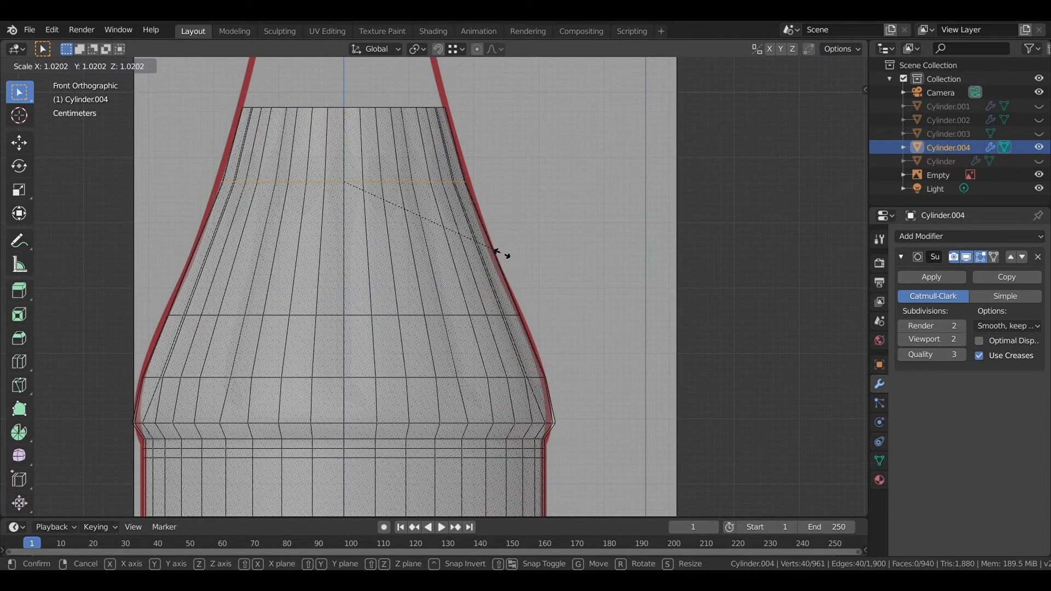
{"action": "left_click", "coordinate": [497, 251]}
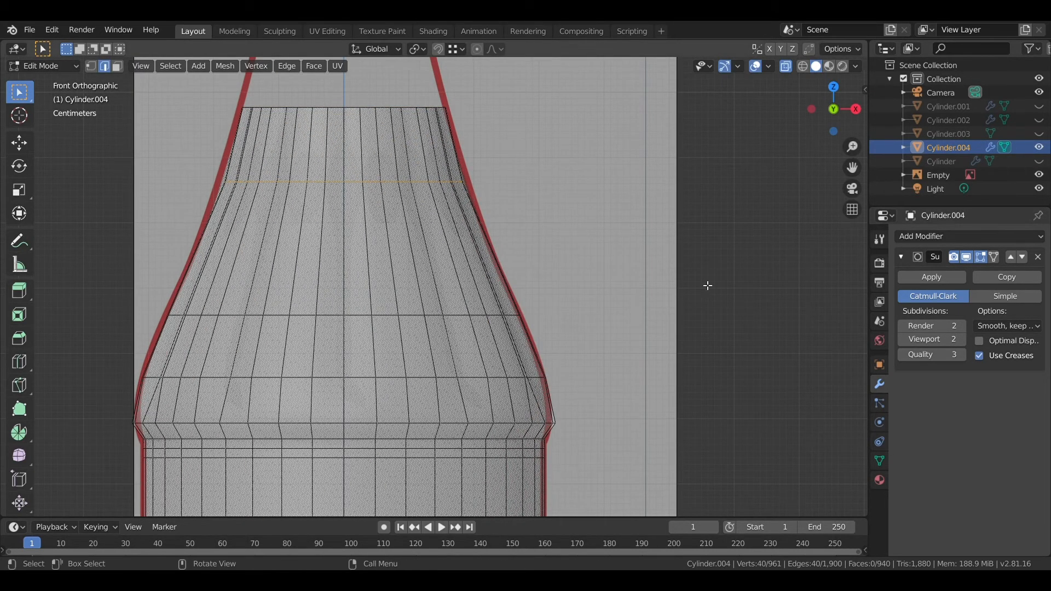
Show the original body again and scale the whole copy to 0.926 in X and Y so it fits inside
{"action": "middle_click_drag", "start_coordinate": [708, 286], "coordinate": [533, 310]}
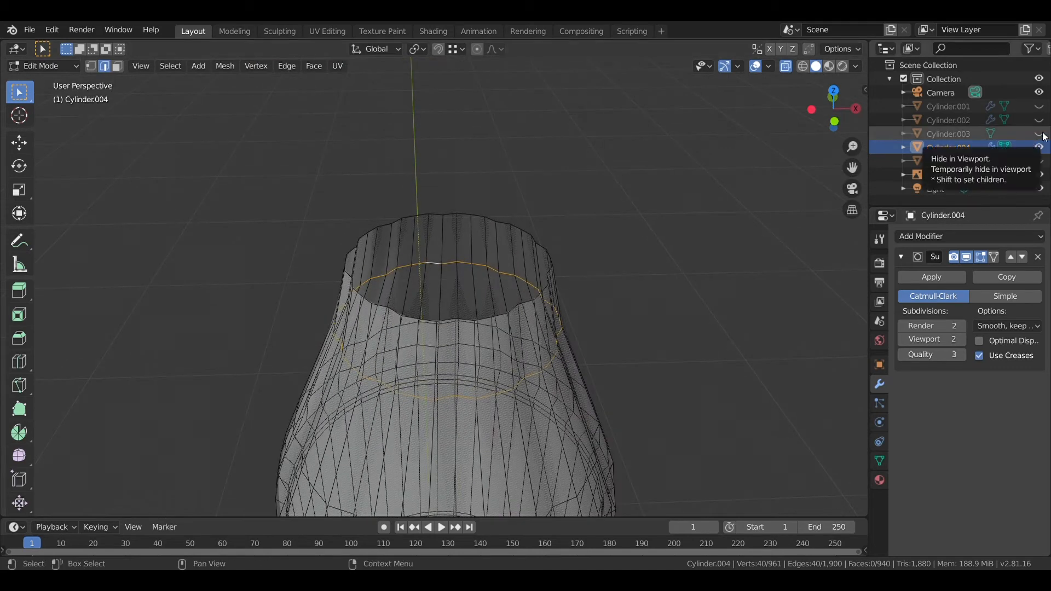
{"action": "left_click", "coordinate": [1040, 107]}
{"action": "middle_click_drag", "start_coordinate": [580, 364], "coordinate": [629, 287]}
{"action": "key", "text": "a"}
{"action": "key", "text": "s"}
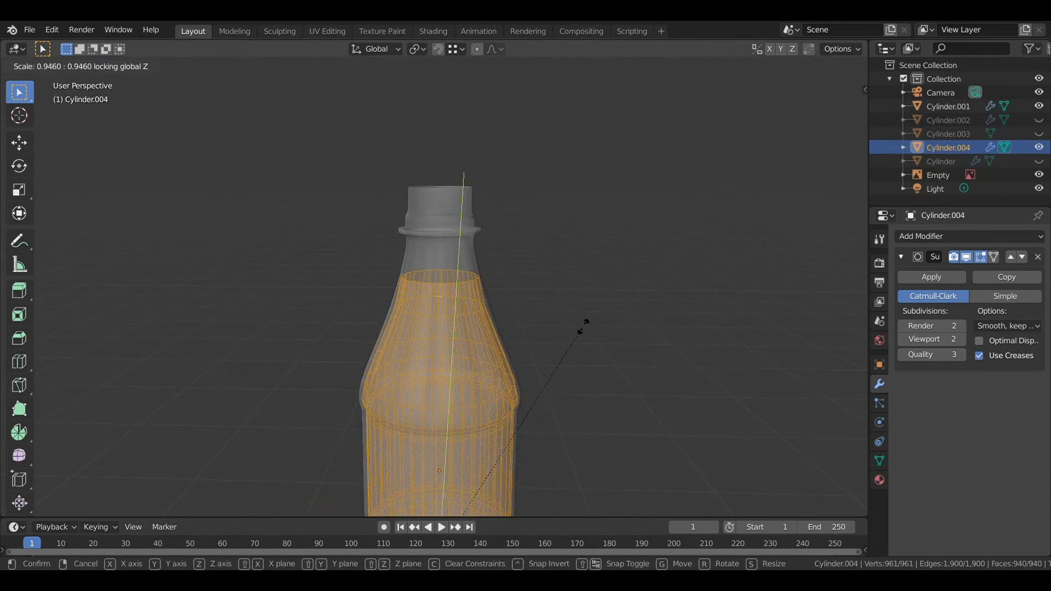
{"action": "left_click", "coordinate": [561, 335]}
Deselect the shrunken mesh, hide the original body, and display the copy in wireframe
{"action": "middle_click_drag", "start_coordinate": [560, 336], "coordinate": [430, 391]}
{"action": "key", "text": "x"}
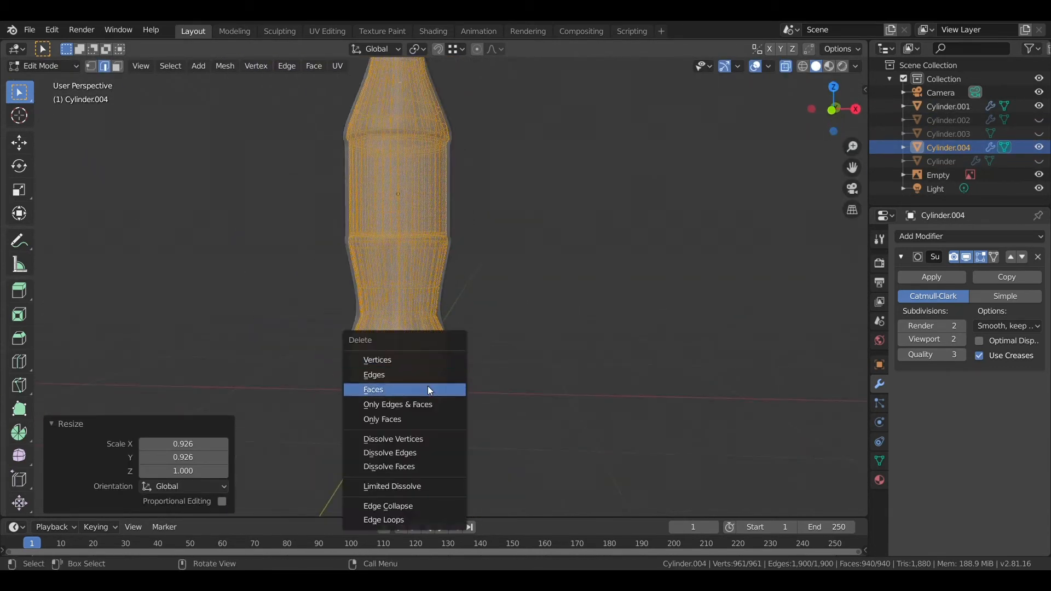
{"action": "scroll", "coordinate": [516, 329], "scroll_direction": "down", "scroll_amount": 3}
{"action": "key", "text": "alt+a"}
{"action": "scroll", "coordinate": [432, 326], "scroll_direction": "up", "scroll_amount": 4}
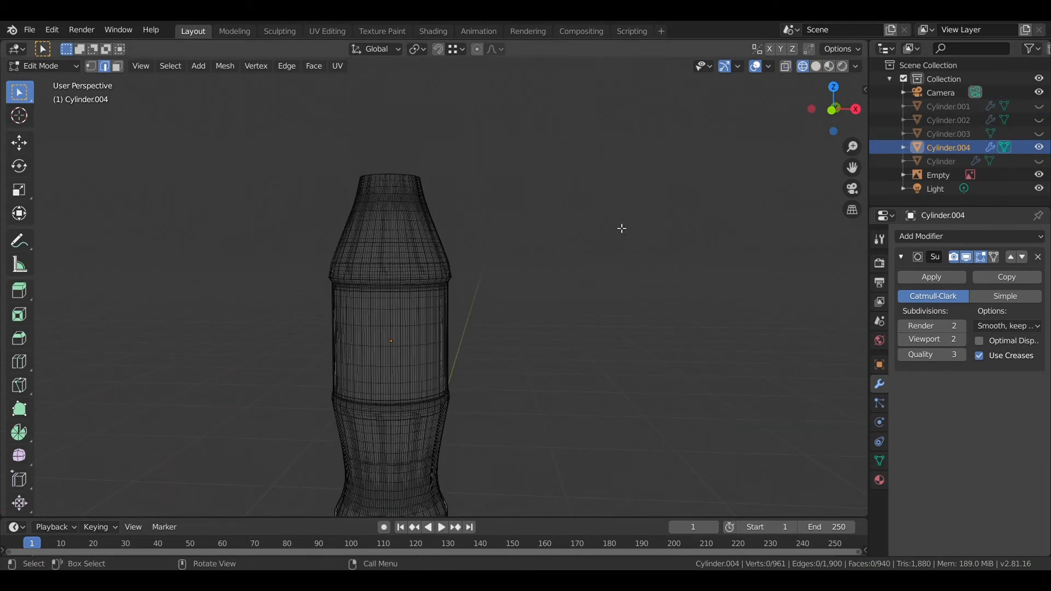
Try a Solidify modifier on the copy, inspect its open rim in solid shading, and undo it
{"action": "middle_click_drag", "start_coordinate": [622, 228], "coordinate": [392, 251]}
{"action": "key", "text": "Tab"}
{"action": "left_click", "coordinate": [966, 236]}
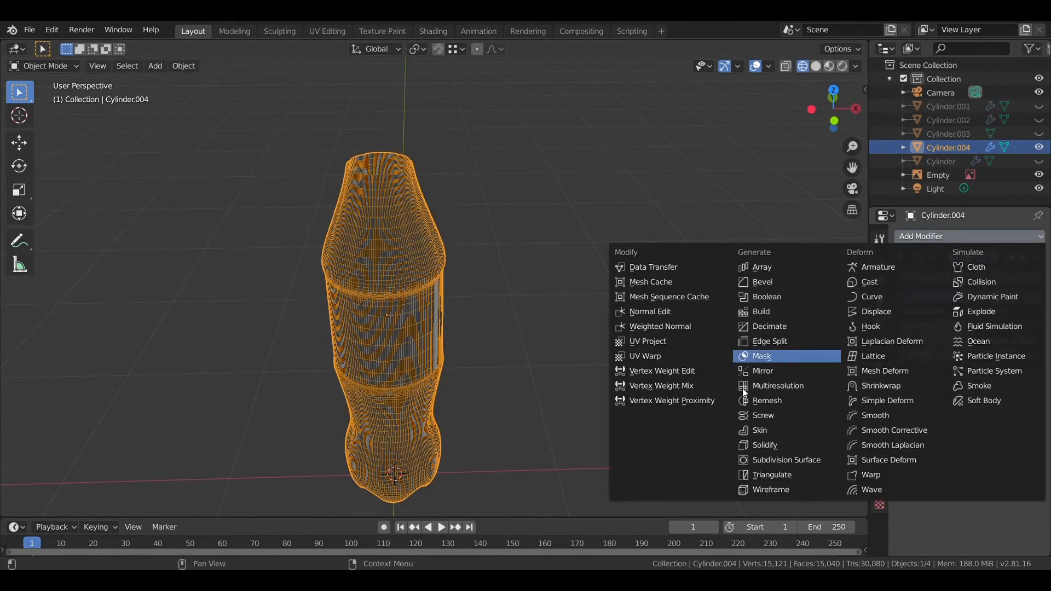
{"action": "left_click", "coordinate": [783, 446]}
{"action": "scroll", "coordinate": [838, 393], "scroll_direction": "up", "scroll_amount": 5}
{"action": "scroll", "coordinate": [838, 393], "scroll_direction": "up", "scroll_amount": 4}
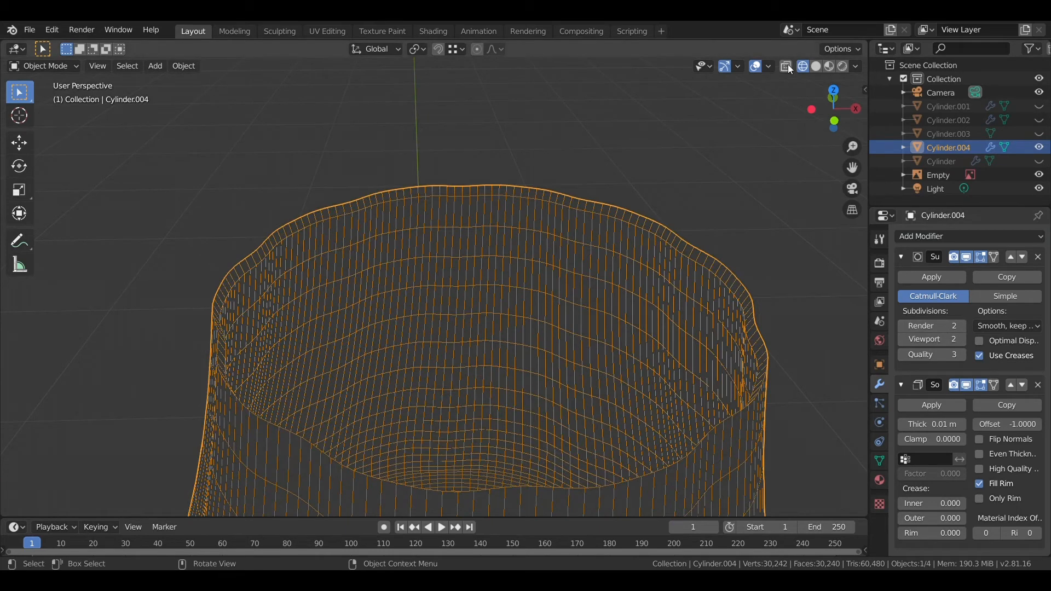
{"action": "left_click", "coordinate": [816, 66]}
{"action": "scroll", "coordinate": [556, 208], "scroll_direction": "down", "scroll_amount": 4}
{"action": "middle_click_drag", "start_coordinate": [495, 431], "coordinate": [478, 408]}
{"action": "key", "text": "ctrl+z"}
{"action": "key", "text": "ctrl+z"}
{"action": "key", "text": "ctrl+z"}
Fill the copy's open top with a face, inset it slightly, and check it in Object Mode
{"action": "key", "text": "f"}
{"action": "middle_click_drag", "start_coordinate": [433, 290], "coordinate": [429, 324]}
{"action": "scroll", "coordinate": [438, 324], "scroll_direction": "up", "scroll_amount": 1}
{"action": "key", "text": "i"}
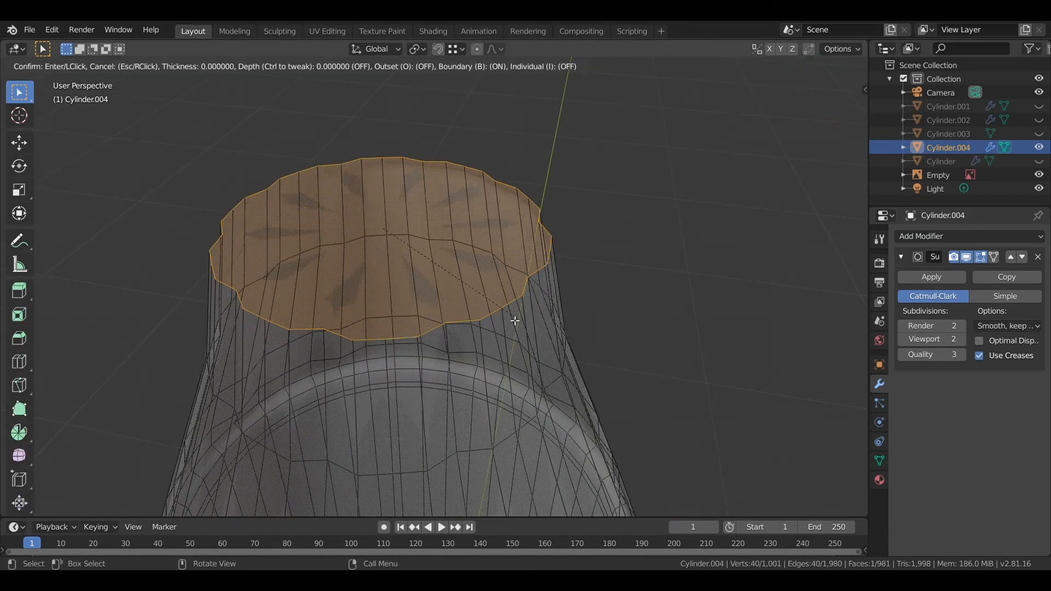
{"action": "left_click", "coordinate": [471, 305]}
{"action": "key", "text": "Tab"}
{"action": "left_click", "coordinate": [551, 306]}
{"action": "middle_click_drag", "start_coordinate": [550, 308], "coordinate": [553, 257]}
Turn off see-through display and add an edge loop just below the closed top to sharpen the rim
{"action": "left_click", "coordinate": [786, 66]}
{"action": "middle_click_drag", "start_coordinate": [507, 323], "coordinate": [505, 365]}
{"action": "scroll", "coordinate": [506, 365], "scroll_direction": "up", "scroll_amount": 3}
{"action": "key", "text": "Tab"}
{"action": "key", "text": "ctrl+r"}
{"action": "left_click", "coordinate": [459, 403]}
{"action": "left_click", "coordinate": [460, 369]}
{"action": "key", "text": "Tab"}
{"action": "middle_click_drag", "start_coordinate": [482, 321], "coordinate": [474, 349]}
{"action": "scroll", "coordinate": [474, 350], "scroll_direction": "down", "scroll_amount": 7}
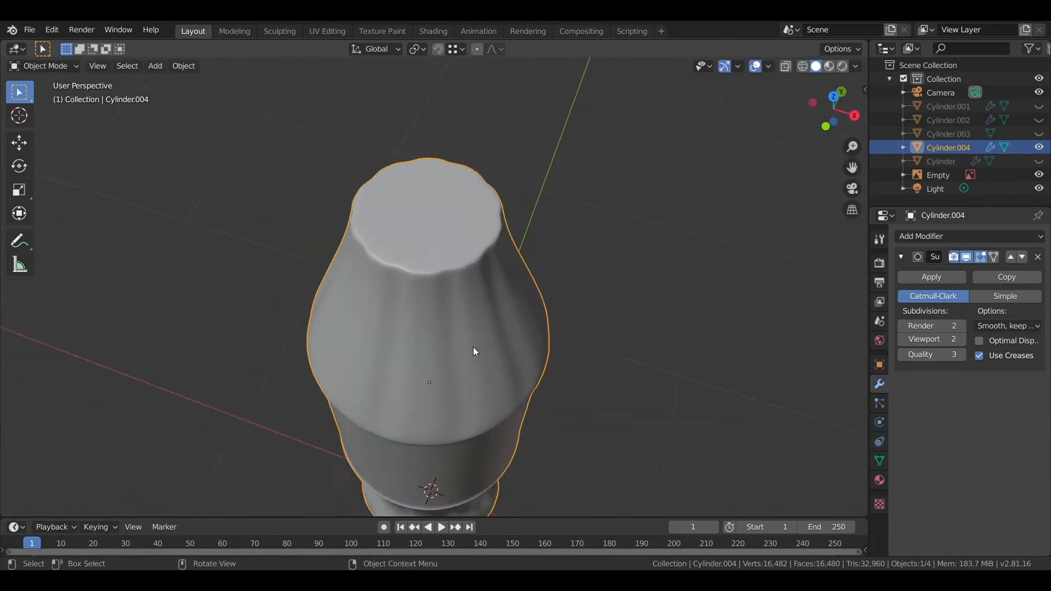
{"action": "middle_click_drag", "start_coordinate": [522, 465], "coordinate": [533, 327]}
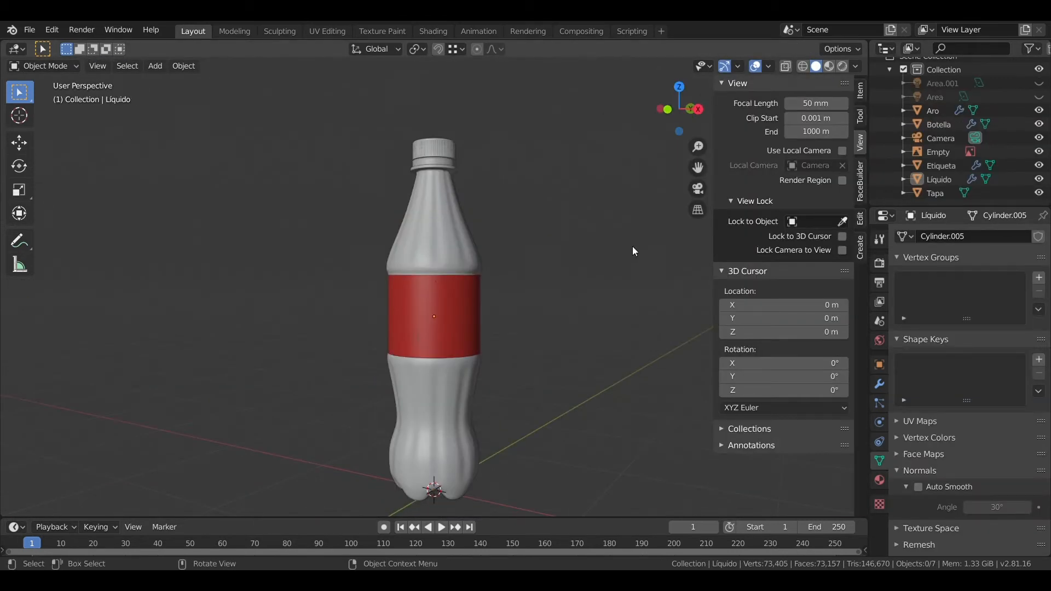
Reframe the bottle through the camera in material preview, and unlock the camera from the view
{"action": "left_click", "coordinate": [830, 66]}
{"action": "key", "text": "KP_0"}
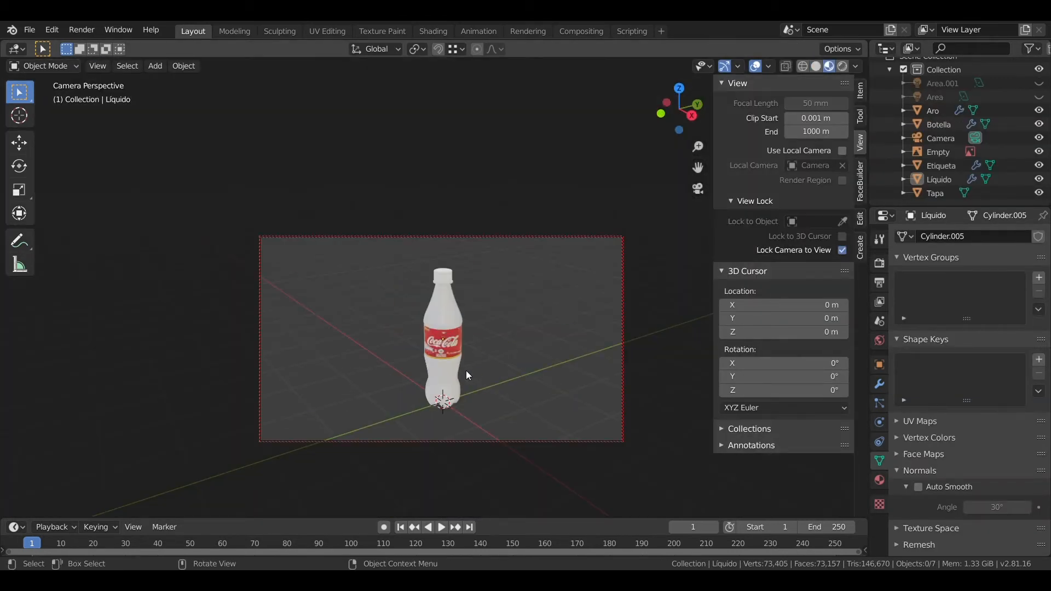
{"action": "middle_click_drag", "start_coordinate": [469, 363], "coordinate": [477, 364]}
{"action": "left_click", "coordinate": [841, 253]}
Add a cube at the origin and set its Z location to 1 m
{"action": "key", "text": "shift+a"}
{"action": "mouse_move", "coordinate": [517, 308]}
{"action": "left_click", "coordinate": [595, 319]}
{"action": "scroll", "coordinate": [475, 357], "scroll_direction": "down", "scroll_amount": 2}
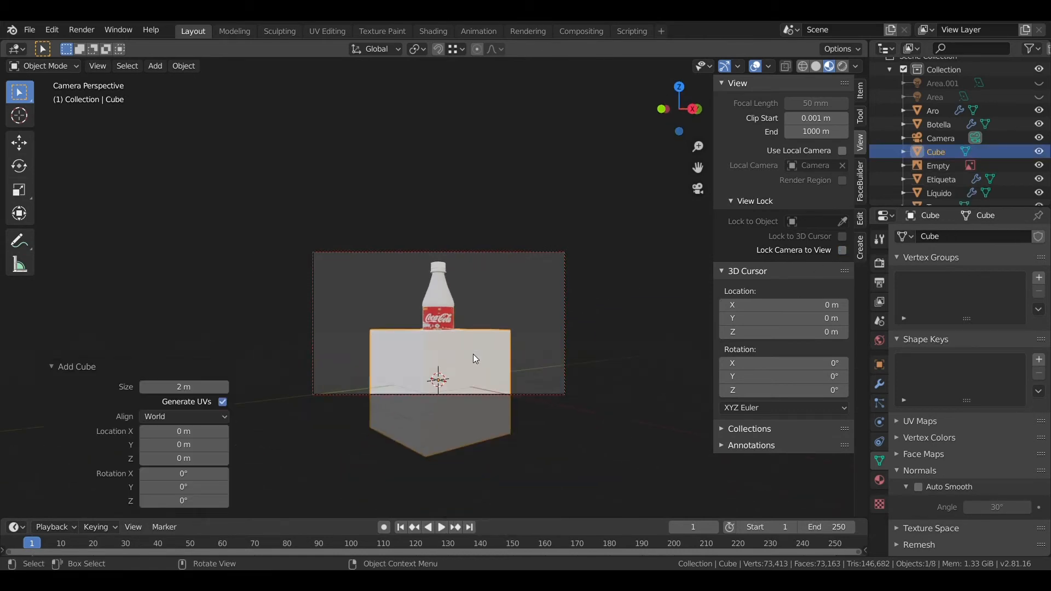
{"action": "left_click", "coordinate": [860, 91]}
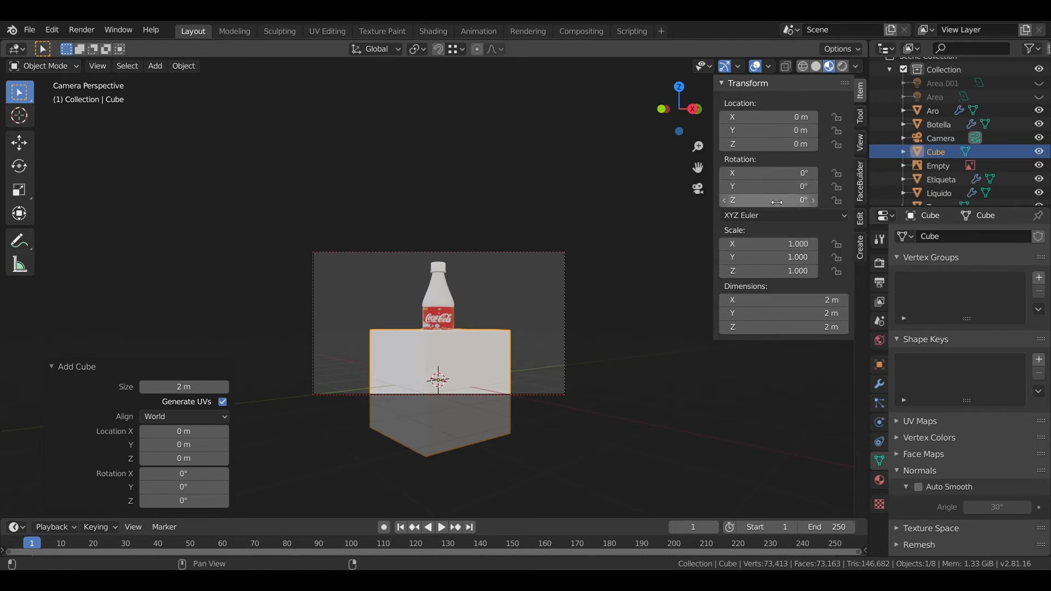
{"action": "type", "text": "1"}
{"action": "key", "text": "Return"}
Delete the cube's top and two front faces, leaving a floor and two back walls around the bottle
{"action": "key", "text": "Tab"}
{"action": "middle_click_drag", "start_coordinate": [489, 298], "coordinate": [473, 317]}
{"action": "left_click", "coordinate": [91, 66]}
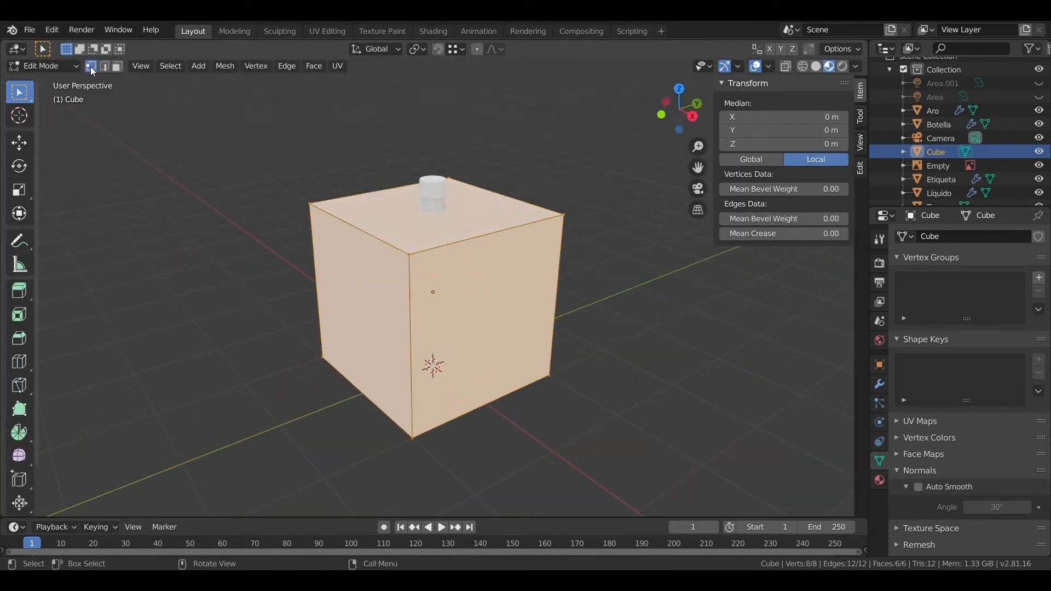
{"action": "key", "text": "alt+a"}
{"action": "left_click", "coordinate": [117, 66]}
{"action": "left_click", "coordinate": [347, 281]}
{"action": "left_click", "coordinate": [451, 290], "text": "shift"}
{"action": "left_click", "coordinate": [425, 237], "text": "shift"}
{"action": "middle_click_drag", "start_coordinate": [425, 238], "coordinate": [459, 329]}
{"action": "key", "text": "x"}
{"action": "left_click", "coordinate": [460, 357]}
Move one backdrop wall 5.09 m along Y and the other away from the bottle along X
{"action": "left_click", "coordinate": [329, 263]}
{"action": "key", "text": "KP_0"}
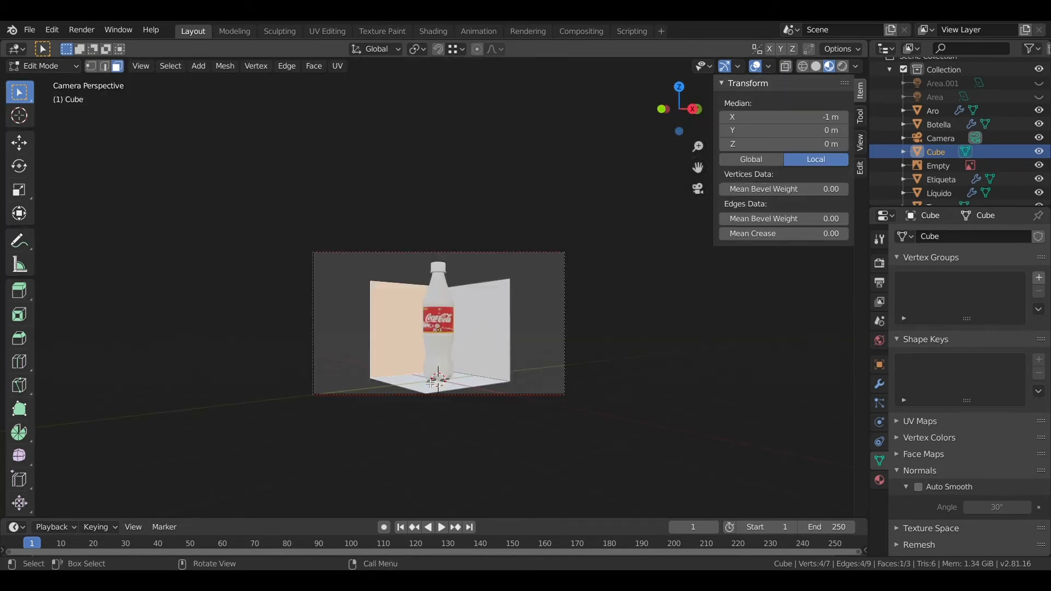
{"action": "left_click", "coordinate": [567, 341]}
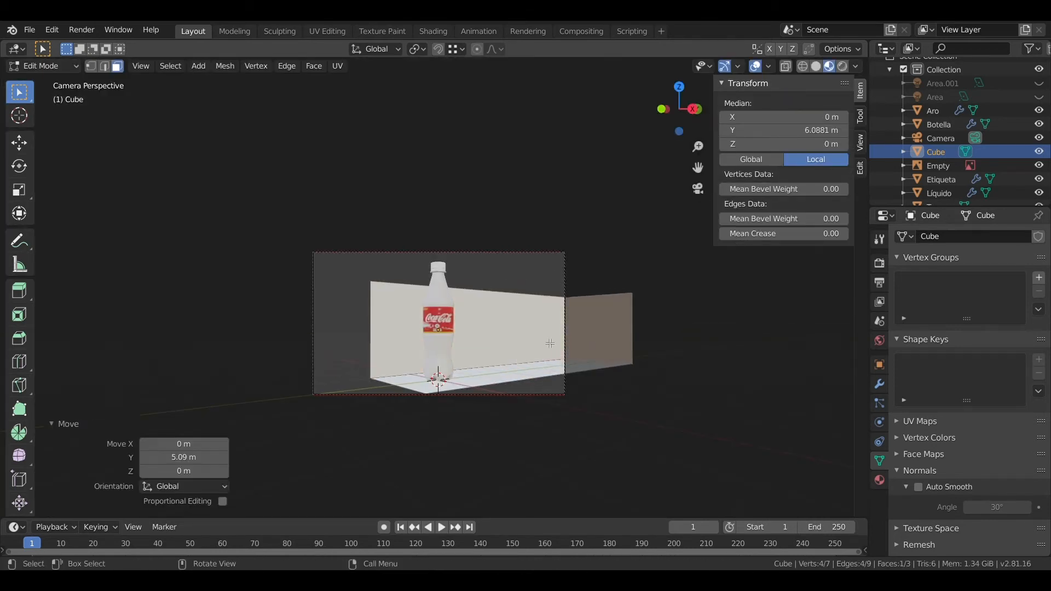
{"action": "key", "text": "g"}
{"action": "key", "text": "x"}
{"action": "left_click", "coordinate": [459, 337]}
Extend the open outer edges of the floor and the X-side wall outward along negative Y
{"action": "key", "text": "KP_0"}
{"action": "left_click", "coordinate": [340, 246]}
{"action": "left_click", "coordinate": [106, 68]}
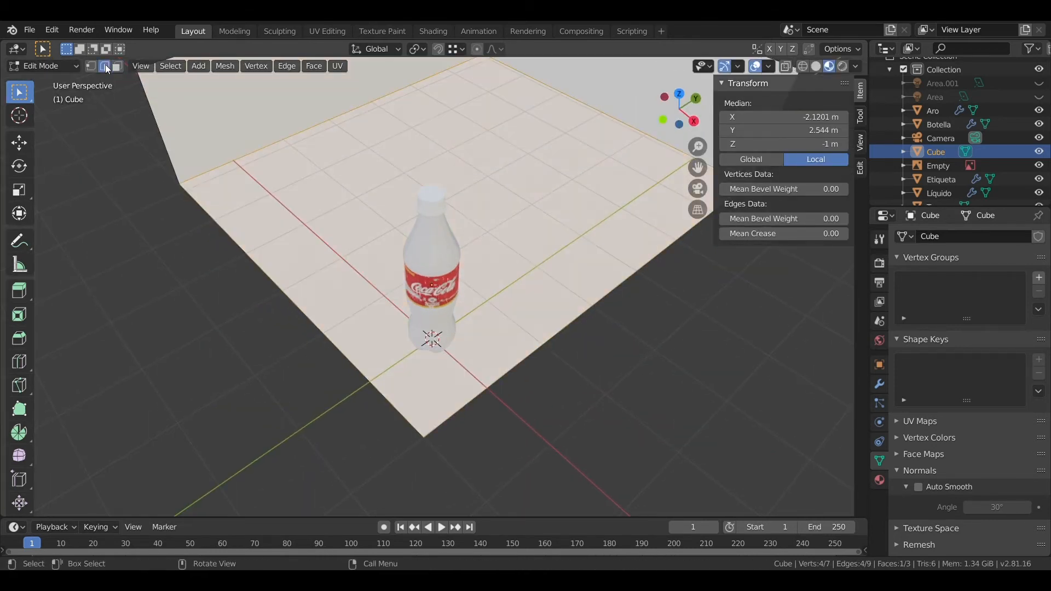
{"action": "left_click", "coordinate": [242, 248]}
{"action": "left_click", "coordinate": [167, 150], "text": "shift"}
{"action": "scroll", "coordinate": [363, 275], "scroll_direction": "down", "scroll_amount": 4}
{"action": "left_click", "coordinate": [700, 190]}
{"action": "key", "text": "g"}
{"action": "key", "text": "y"}
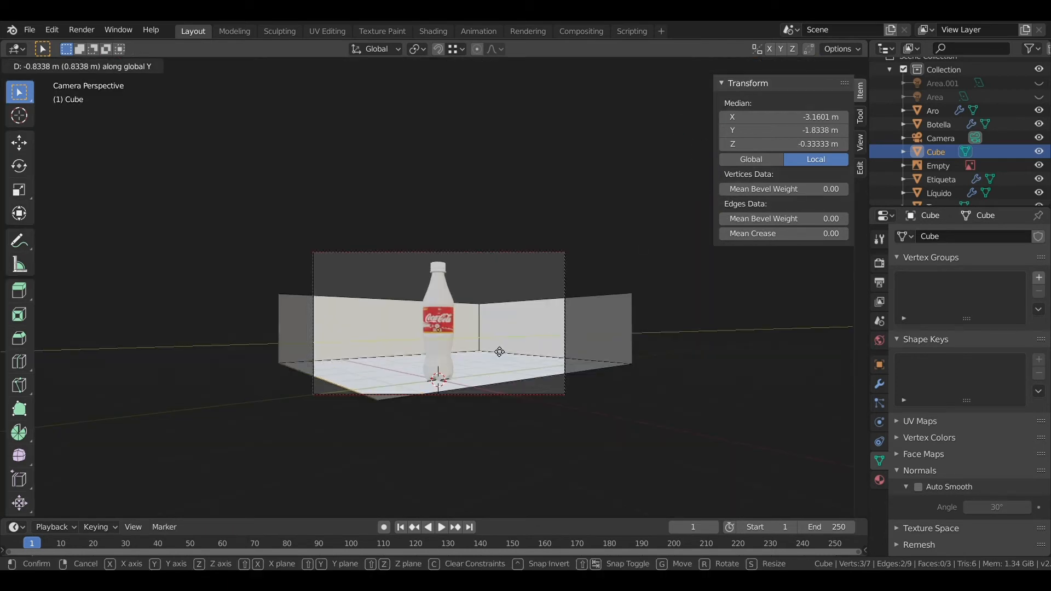
{"action": "left_click", "coordinate": [527, 387]}
Extend the open outer edges of the floor and the Y-side wall 1.49 m along X
{"action": "left_click", "coordinate": [527, 385]}
{"action": "left_click", "coordinate": [634, 347], "text": "shift"}
{"action": "key", "text": "g"}
{"action": "key", "text": "x"}
{"action": "left_click", "coordinate": [721, 412]}
Move the backdrop's Y-side wall face 8.41 m farther along Y
{"action": "left_click", "coordinate": [117, 66]}
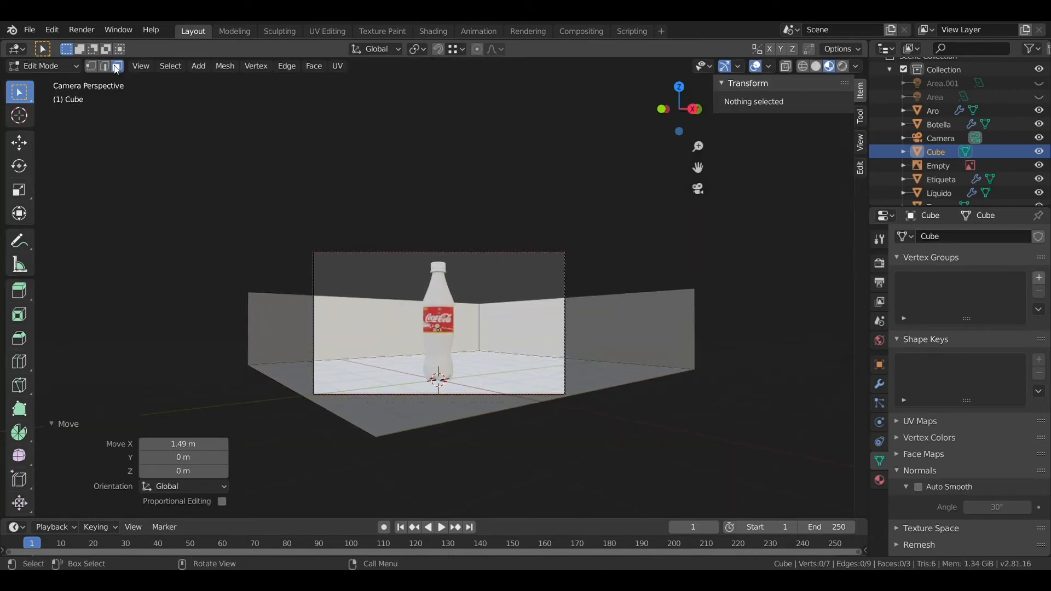
{"action": "left_click", "coordinate": [620, 351]}
{"action": "key", "text": "g"}
{"action": "key", "text": "y"}
{"action": "left_click", "coordinate": [725, 338]}
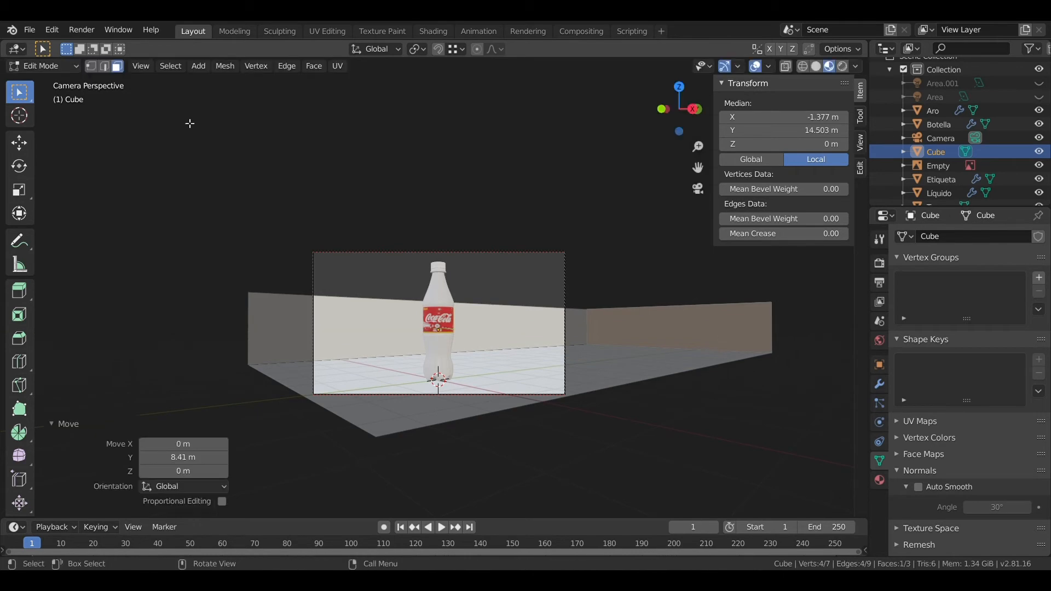
Raise the top edges of both backdrop walls by 3.17 m along Z
{"action": "left_click", "coordinate": [641, 315], "text": "shift"}
{"action": "key", "text": "g"}
{"action": "key", "text": "z"}
{"action": "left_click", "coordinate": [617, 281]}
{"action": "middle_click_drag", "start_coordinate": [617, 281], "coordinate": [624, 307]}
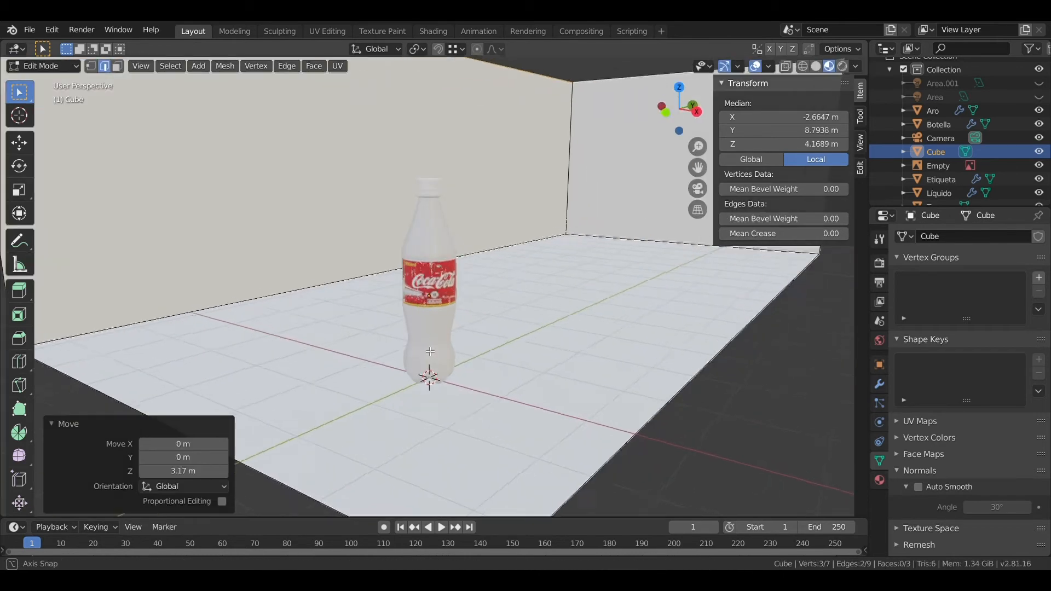
Move the X-side wall closer behind the bottle along X, and the Y-side wall -6.85 m along Y
{"action": "left_click", "coordinate": [697, 118]}
{"action": "key", "text": "KP_0"}
{"action": "key", "text": "g"}
{"action": "key", "text": "y"}
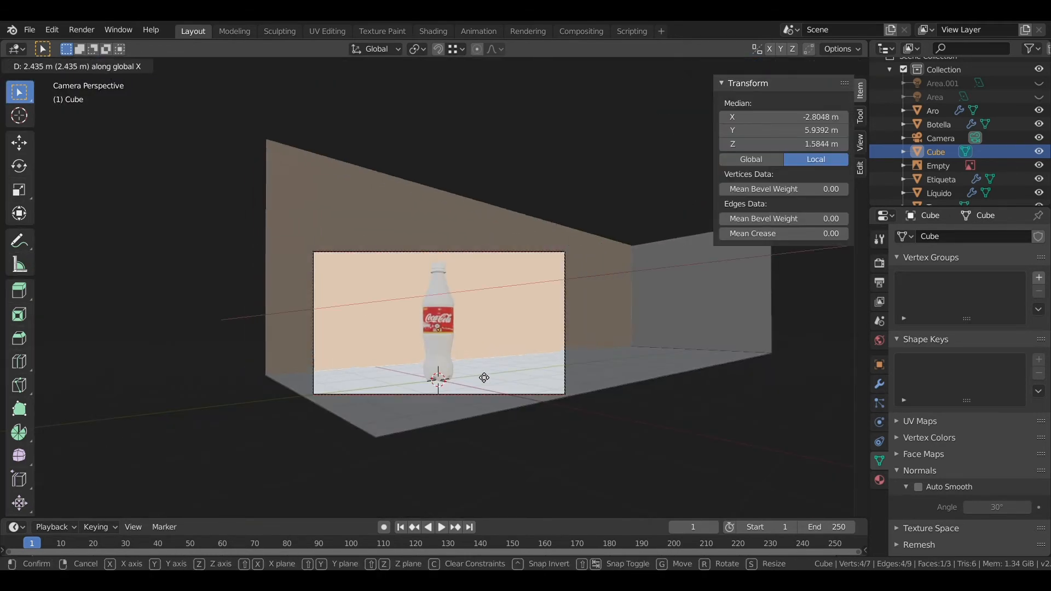
{"action": "left_click", "coordinate": [591, 333]}
{"action": "middle_click_drag", "start_coordinate": [592, 332], "coordinate": [166, 130]}
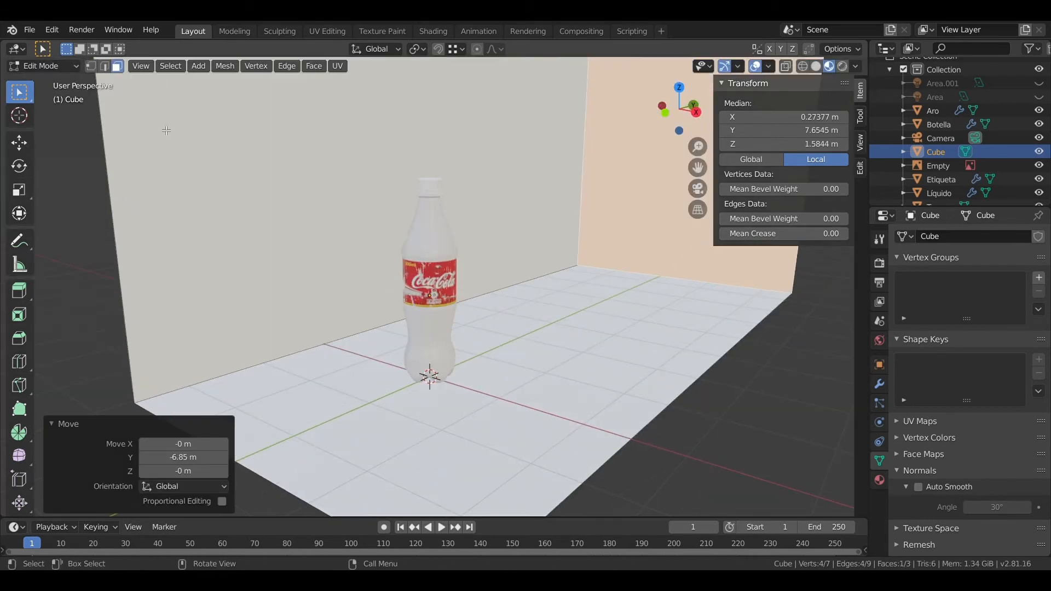
Bevel the edge where the floor meets the long X-side wall into a wide multi-segment curve
{"action": "left_click", "coordinate": [314, 359]}
{"action": "key", "text": "ctrl+b"}
{"action": "scroll", "coordinate": [379, 333], "scroll_direction": "down", "scroll_amount": 2}
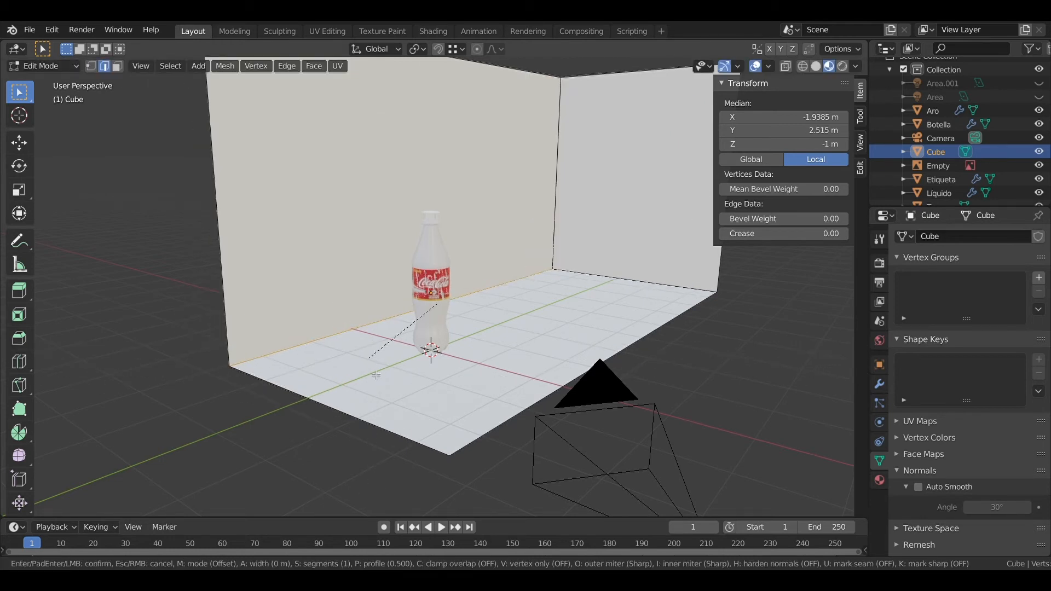
{"action": "left_click", "coordinate": [375, 402]}
{"action": "key", "text": "Tab"}
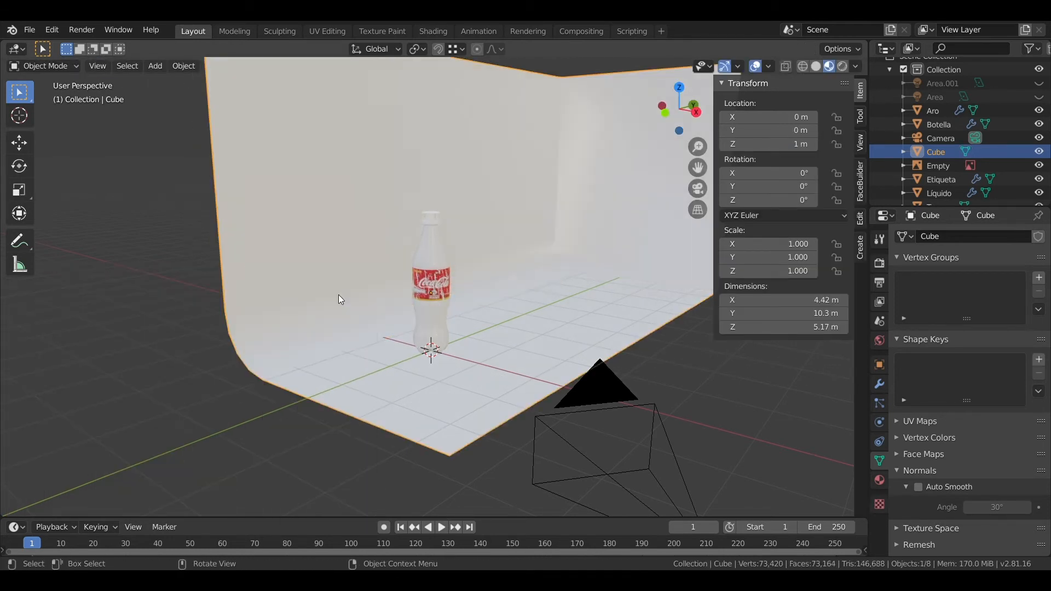
Turn on Auto Smooth for the studio backdrop and look through the scene camera
{"action": "left_click", "coordinate": [919, 487]}
{"action": "left_click", "coordinate": [697, 188]}
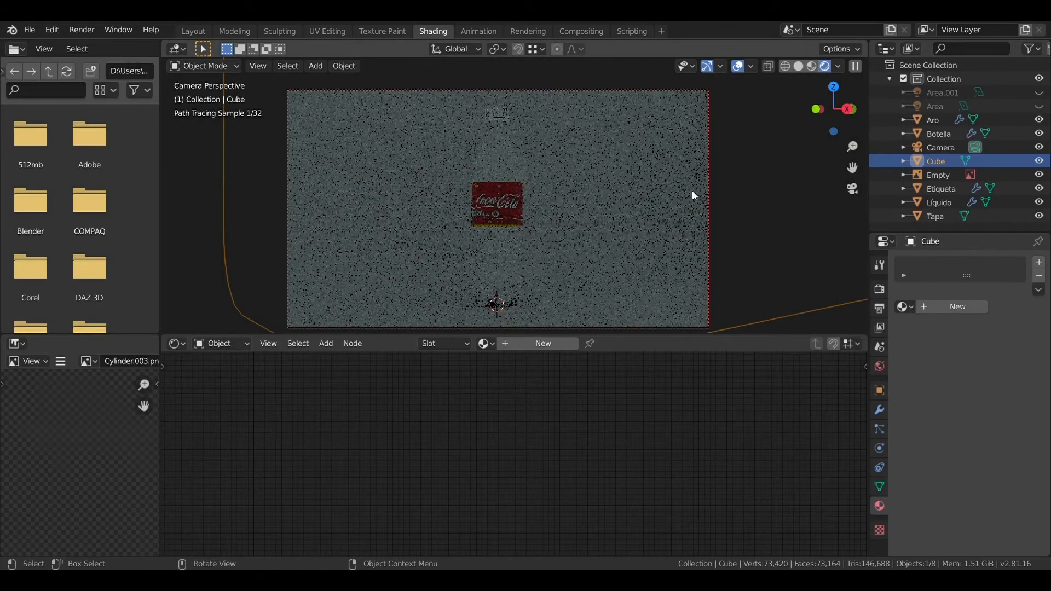
Set the material base color of the neck band Aro, just below the cap, to red
{"action": "left_click", "coordinate": [503, 112]}
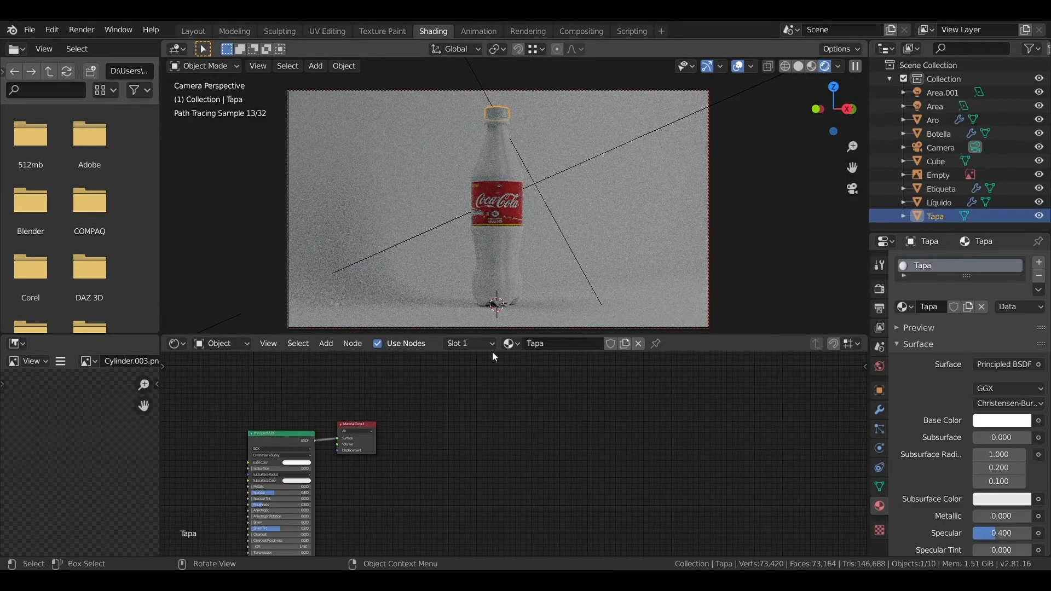
{"action": "middle_click_drag", "start_coordinate": [353, 433], "coordinate": [557, 393]}
{"action": "left_click_drag", "start_coordinate": [487, 392], "coordinate": [487, 379]}
{"action": "scroll", "coordinate": [506, 432], "scroll_direction": "up", "scroll_amount": 4}
{"action": "middle_click_drag", "start_coordinate": [506, 432], "coordinate": [591, 450]}
{"action": "scroll", "coordinate": [592, 450], "scroll_direction": "up", "scroll_amount": 3}
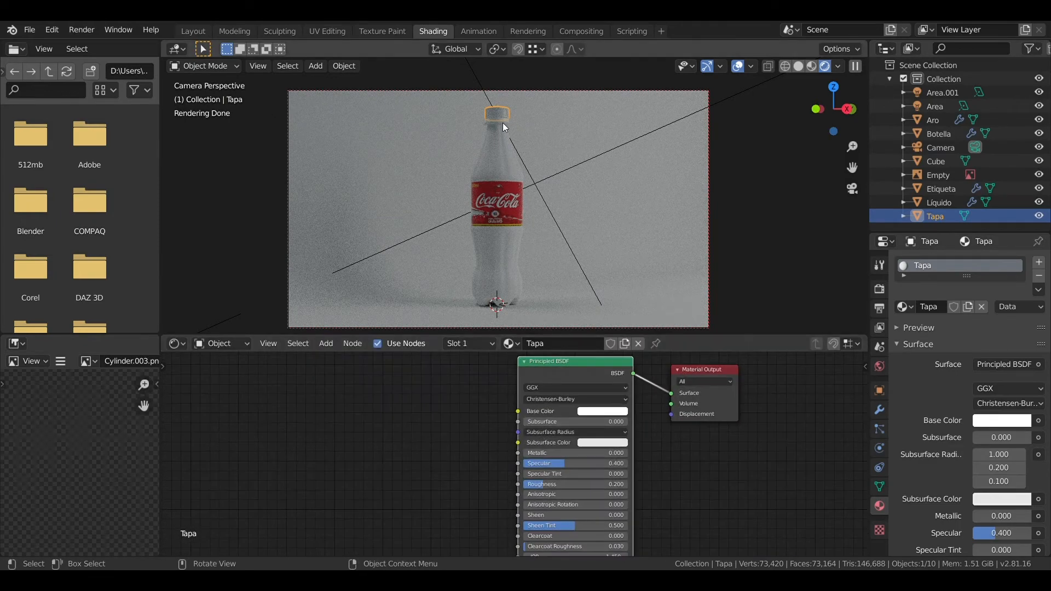
{"action": "left_click", "coordinate": [499, 122]}
{"action": "left_click", "coordinate": [607, 434]}
{"action": "left_click", "coordinate": [642, 378]}
{"action": "key", "text": "Return"}
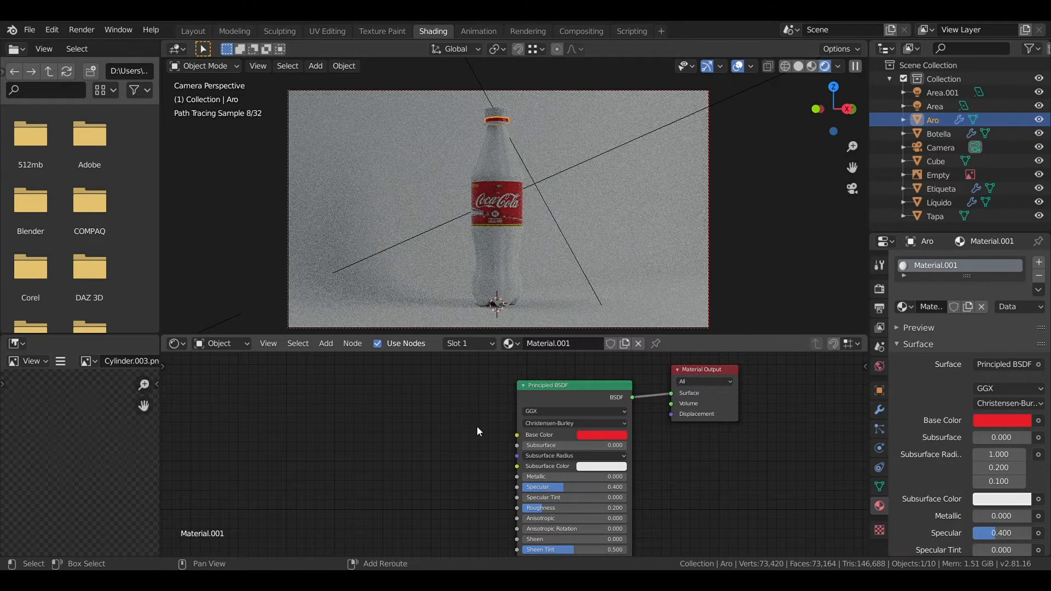
Set the base color of the bottle cap's Tapa material to hex E61D2A
{"action": "left_click", "coordinate": [498, 113]}
{"action": "left_click", "coordinate": [649, 424]}
{"action": "type", "text": "E61D2A"}
{"action": "key", "text": "Return"}
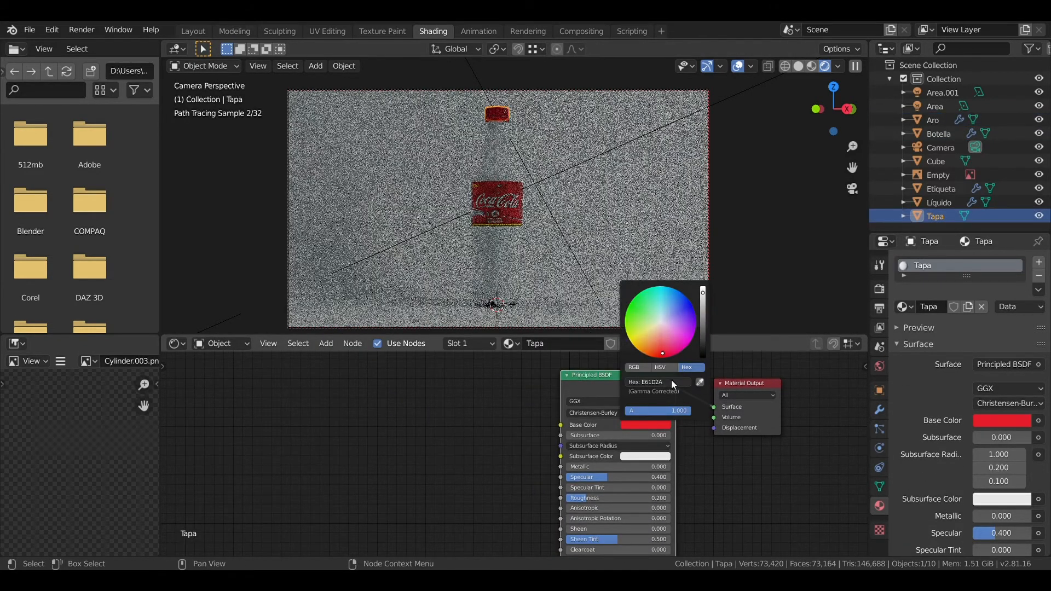
Add an Image Texture node to the cap's material and load Cylinder.003.png into it
{"action": "key", "text": "shift+a"}
{"action": "mouse_move", "coordinate": [505, 473]}
{"action": "left_click", "coordinate": [586, 353]}
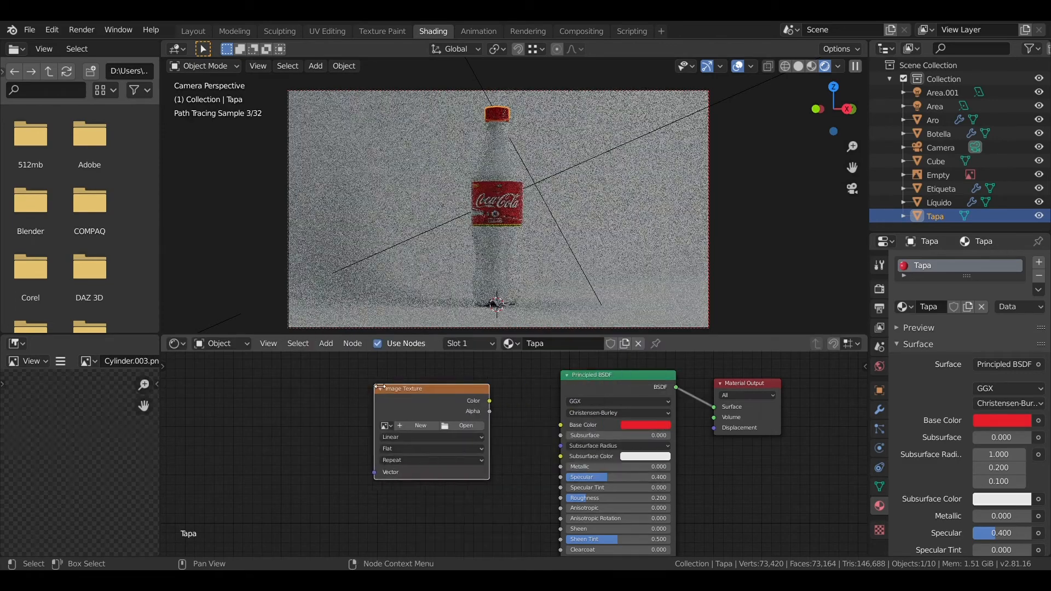
{"action": "left_click", "coordinate": [386, 425]}
{"action": "left_click", "coordinate": [411, 460]}
{"action": "scroll", "coordinate": [515, 455], "scroll_direction": "down", "scroll_amount": 2}
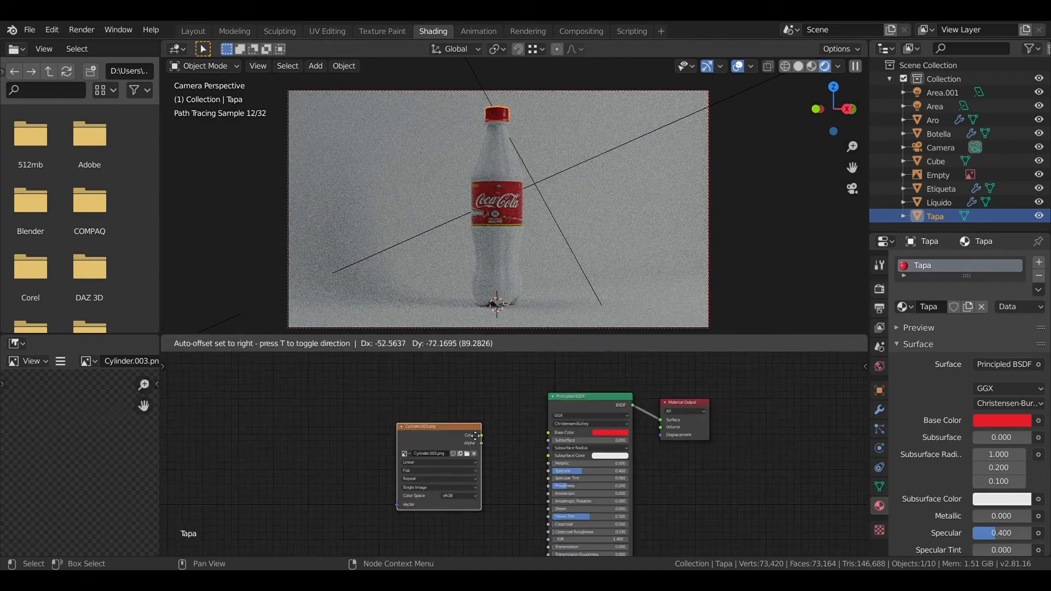
Add an RGB node above the cap's image texture and give it the copied red of the cap
{"action": "key", "text": "shift+a"}
{"action": "mouse_move", "coordinate": [471, 445]}
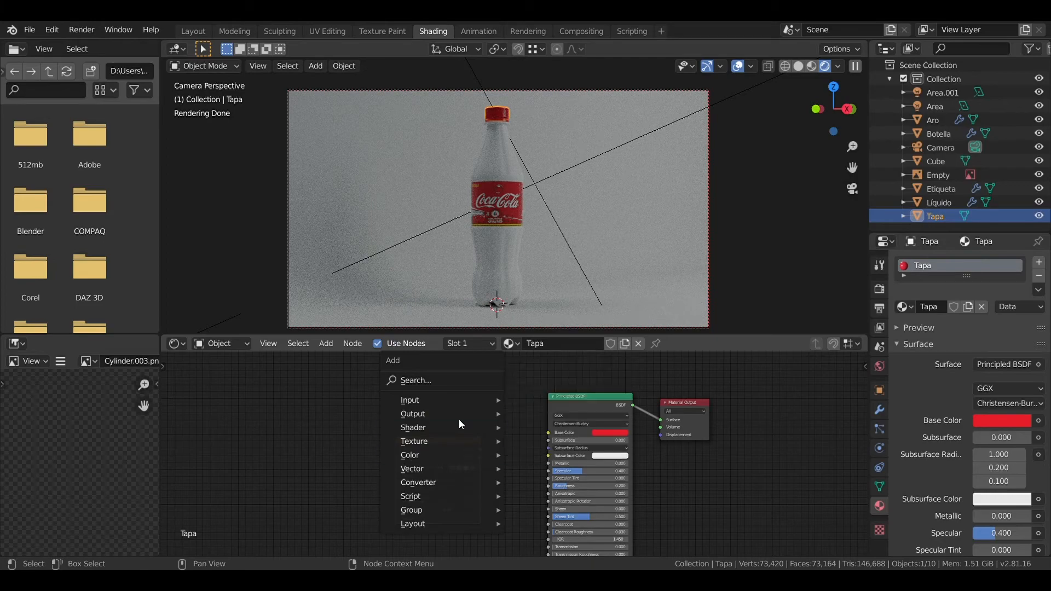
{"action": "left_click", "coordinate": [548, 313]}
{"action": "left_click", "coordinate": [452, 425]}
{"action": "left_click", "coordinate": [451, 423]}
{"action": "left_click", "coordinate": [451, 390]}
{"action": "key", "text": "ctrl+v"}
{"action": "key", "text": "Return"}
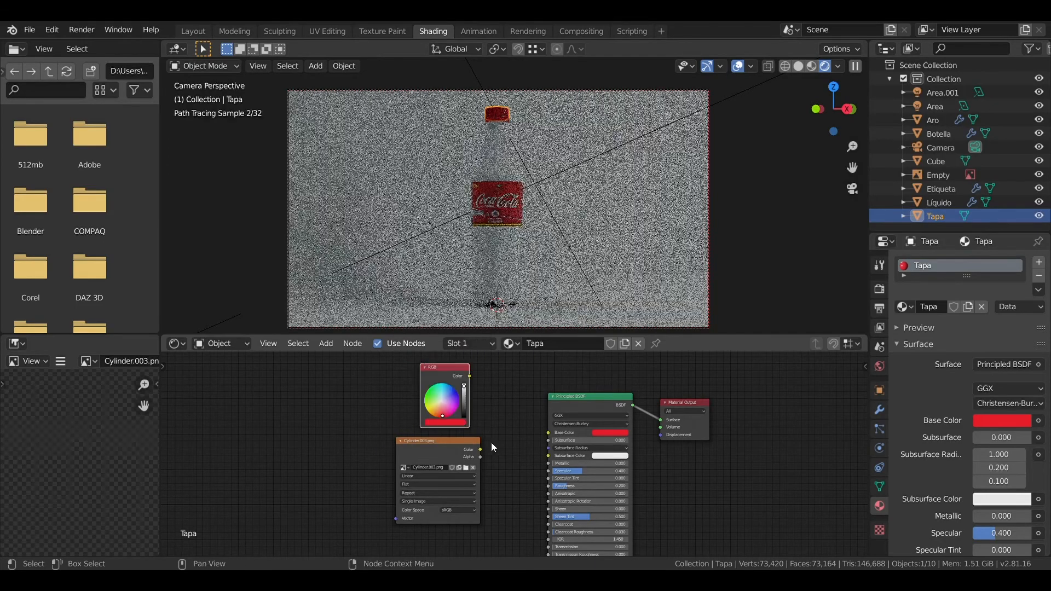
Add a Mix Shader to the cap's material, blending the RGB node and Cylinder.003.png by the image's alpha into the Base Color
{"action": "scroll", "coordinate": [493, 446], "scroll_direction": "up", "scroll_amount": 1}
{"action": "key", "text": "shift+a"}
{"action": "left_click", "coordinate": [488, 408]}
{"action": "type", "text": "mix"}
{"action": "key", "text": "Return"}
{"action": "left_click", "coordinate": [515, 455]}
{"action": "scroll", "coordinate": [515, 455], "scroll_direction": "up", "scroll_amount": 4}
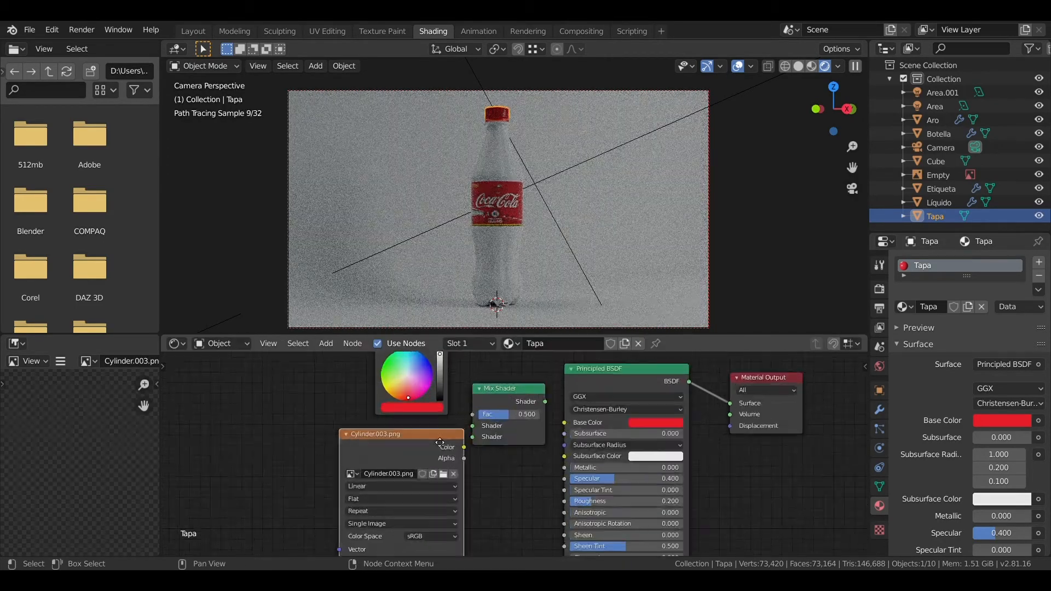
{"action": "left_click_drag", "start_coordinate": [453, 444], "coordinate": [426, 445]}
{"action": "left_click_drag", "start_coordinate": [435, 458], "coordinate": [470, 411]}
{"action": "scroll", "coordinate": [441, 450], "scroll_direction": "down", "scroll_amount": 2}
{"action": "left_click_drag", "start_coordinate": [442, 372], "coordinate": [551, 432]}
Examine the cap's top in the rendered view and its UV layout over the Cylinder.003.png image
{"action": "middle_click_drag", "start_coordinate": [510, 221], "coordinate": [510, 285]}
{"action": "scroll", "coordinate": [510, 181], "scroll_direction": "up", "scroll_amount": 4}
{"action": "middle_click_drag", "start_coordinate": [511, 169], "coordinate": [525, 296], "text": "shift"}
{"action": "scroll", "coordinate": [521, 216], "scroll_direction": "up", "scroll_amount": 5}
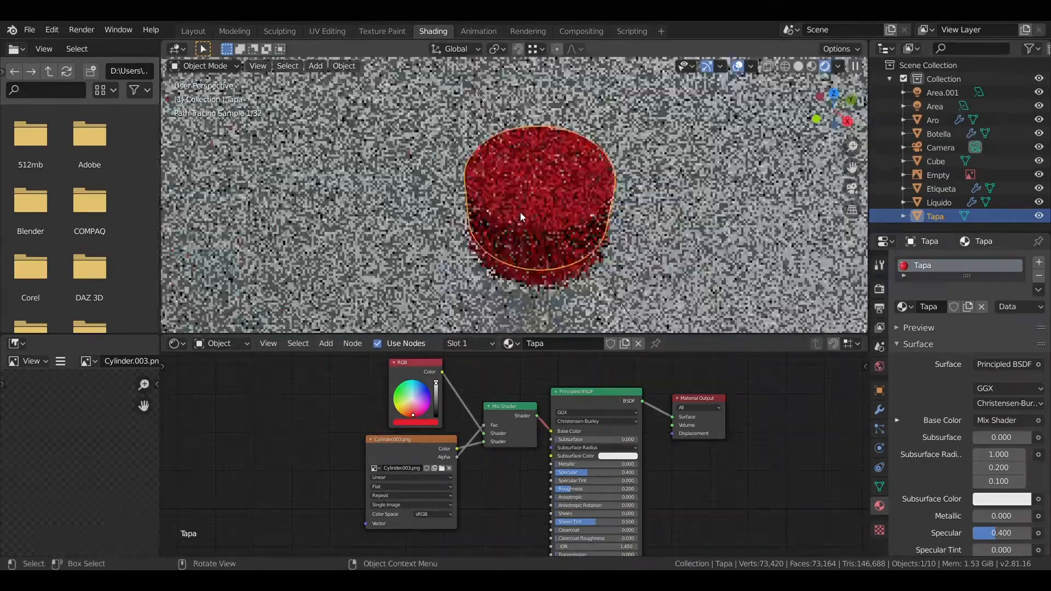
{"action": "left_click_drag", "start_coordinate": [425, 440], "coordinate": [426, 451]}
{"action": "left_click", "coordinate": [319, 32]}
{"action": "scroll", "coordinate": [274, 369], "scroll_direction": "down", "scroll_amount": 8}
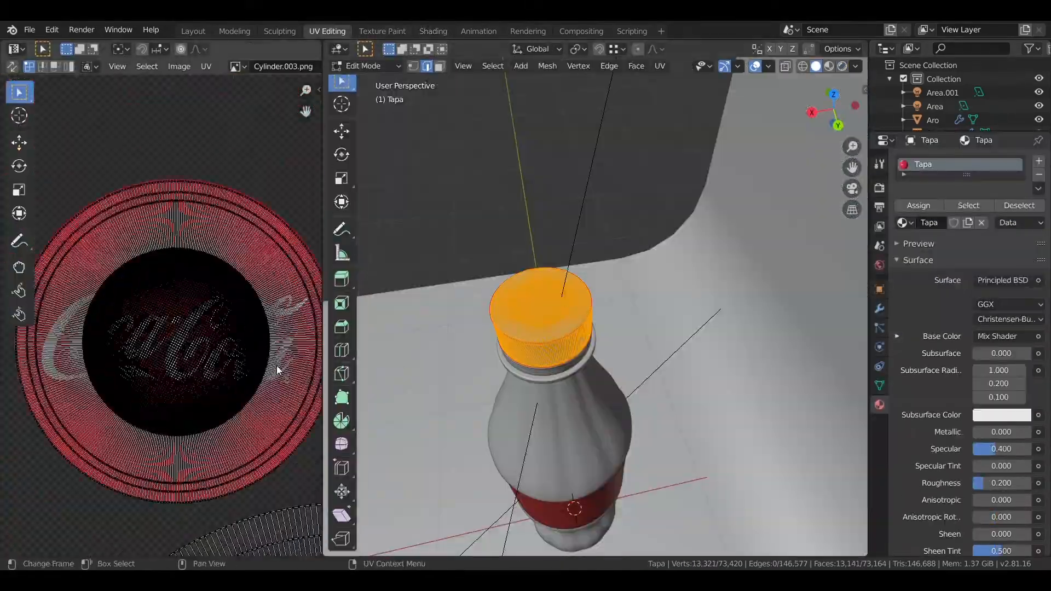
{"action": "left_click", "coordinate": [430, 31]}
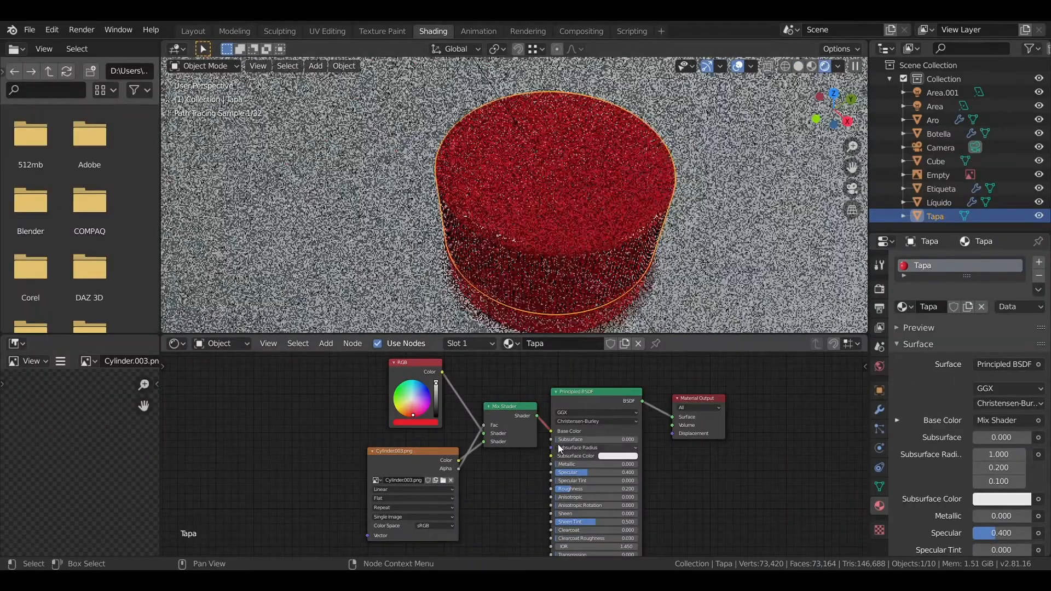
Delete the cap's Principled BSDF and connect the Mix Shader directly to the Material Output surface
{"action": "scroll", "coordinate": [586, 401], "scroll_direction": "down", "scroll_amount": 1}
{"action": "left_click", "coordinate": [585, 400]}
{"action": "key", "text": "x"}
{"action": "left_click_drag", "start_coordinate": [513, 411], "coordinate": [570, 402]}
{"action": "left_click_drag", "start_coordinate": [592, 411], "coordinate": [660, 421]}
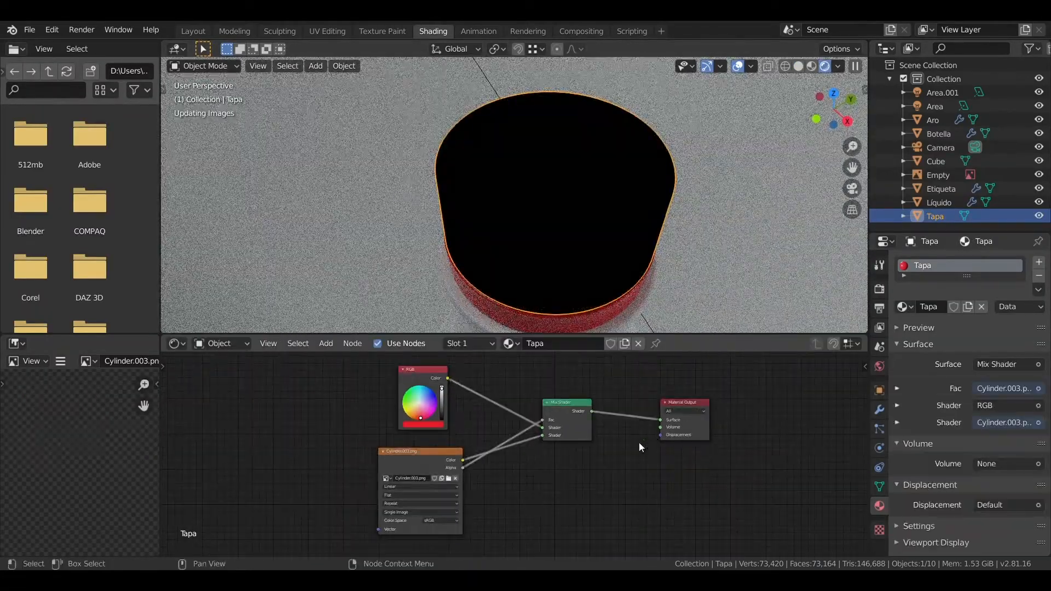
{"action": "middle_click_drag", "start_coordinate": [599, 485], "coordinate": [592, 487]}
{"action": "scroll", "coordinate": [575, 274], "scroll_direction": "down", "scroll_amount": 2}
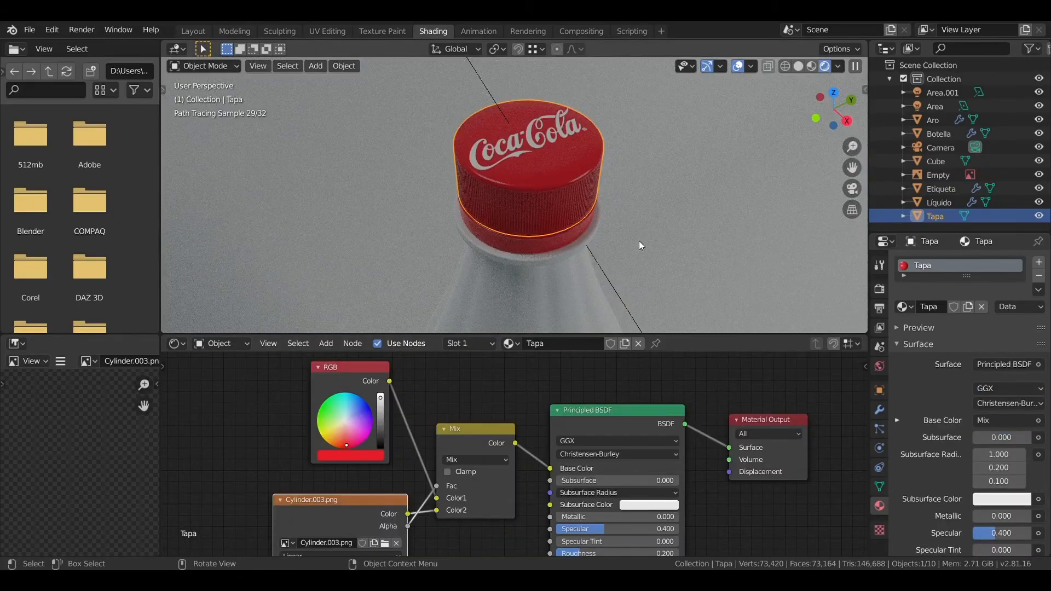
Select the bottle in camera view and delete the Principled BSDF from its Plástico material
{"action": "middle_click_drag", "start_coordinate": [639, 241], "coordinate": [623, 246]}
{"action": "scroll", "coordinate": [605, 202], "scroll_direction": "down", "scroll_amount": 4}
{"action": "left_click", "coordinate": [520, 274]}
{"action": "left_click", "coordinate": [852, 189]}
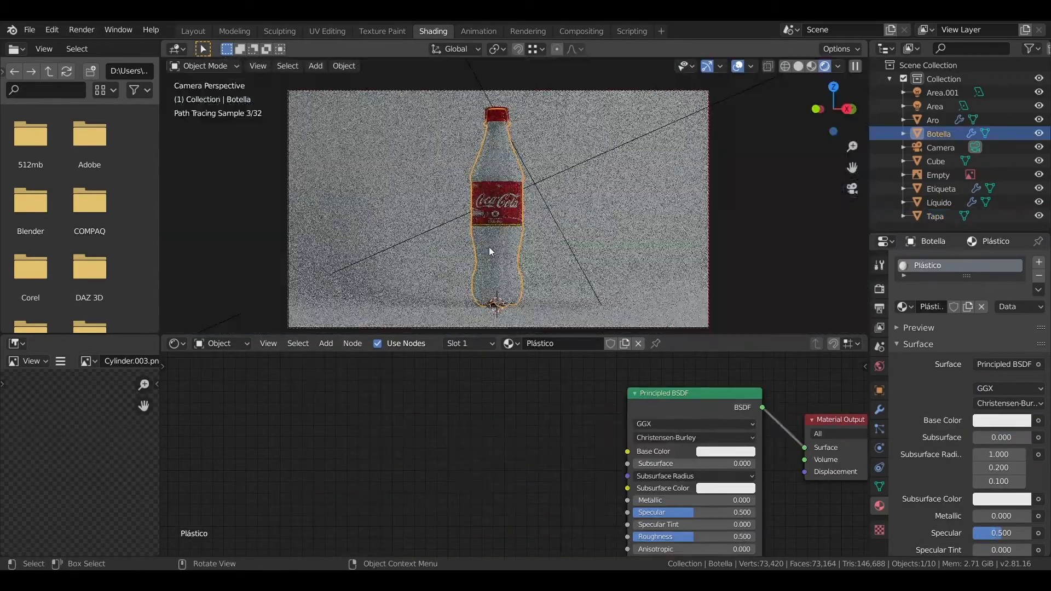
{"action": "scroll", "coordinate": [488, 248], "scroll_direction": "up", "scroll_amount": 3}
{"action": "scroll", "coordinate": [501, 423], "scroll_direction": "down", "scroll_amount": 2}
{"action": "left_click", "coordinate": [628, 404]}
{"action": "key", "text": "x"}
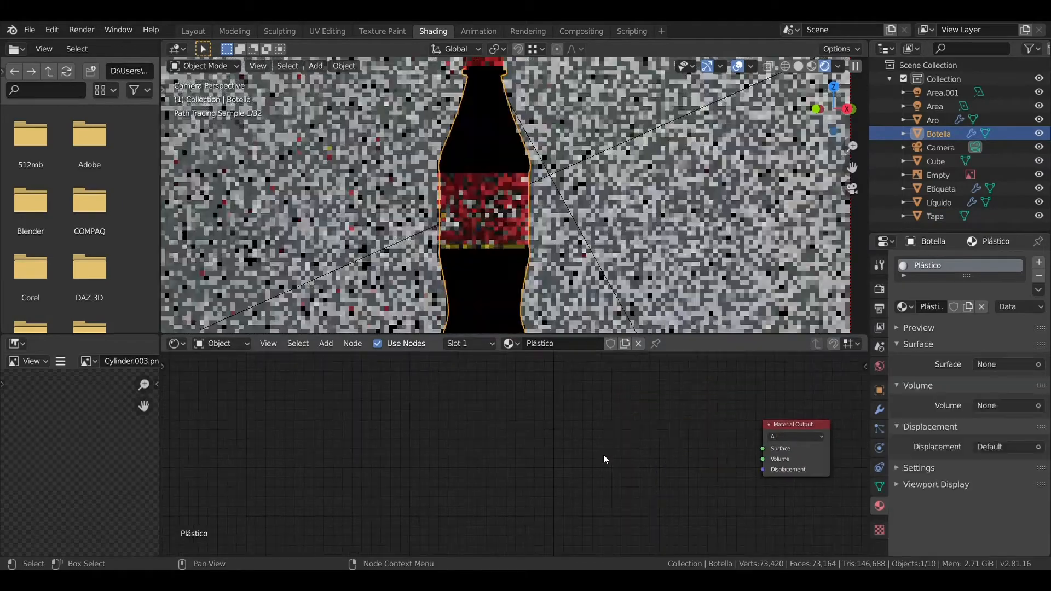
Add a Layer Weight node to the bottle's Plástico material
{"action": "middle_click_drag", "start_coordinate": [600, 485], "coordinate": [511, 468]}
{"action": "key", "text": "shift+a"}
{"action": "left_click", "coordinate": [500, 417]}
{"action": "type", "text": "laye"}
{"action": "key", "text": "Return"}
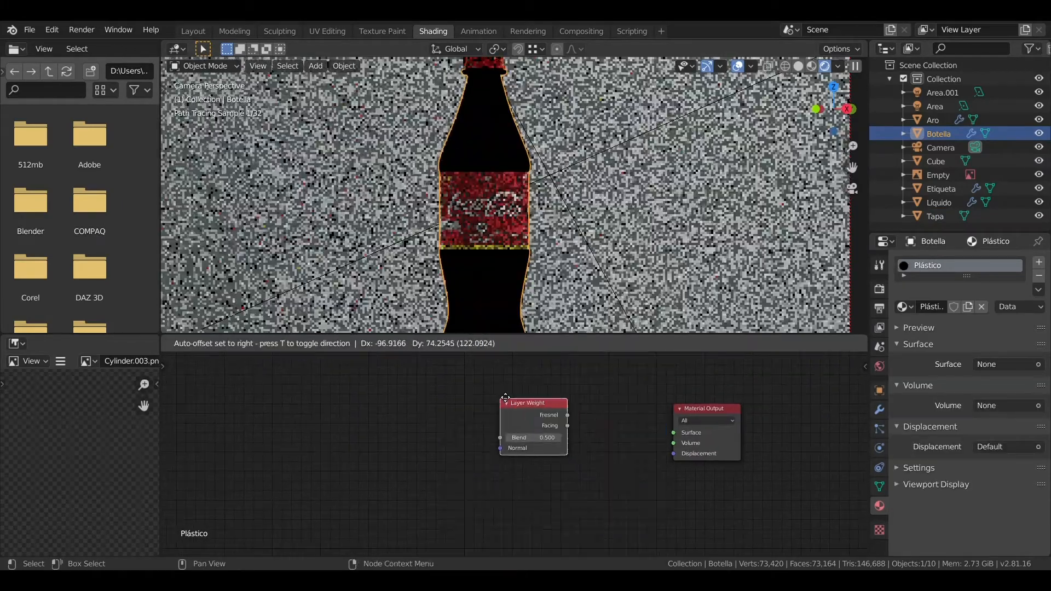
{"action": "left_click", "coordinate": [453, 367]}
Add a Glass BSDF node below the Layer Weight node in the bottle's material
{"action": "key", "text": "shift+a"}
{"action": "left_click", "coordinate": [475, 402]}
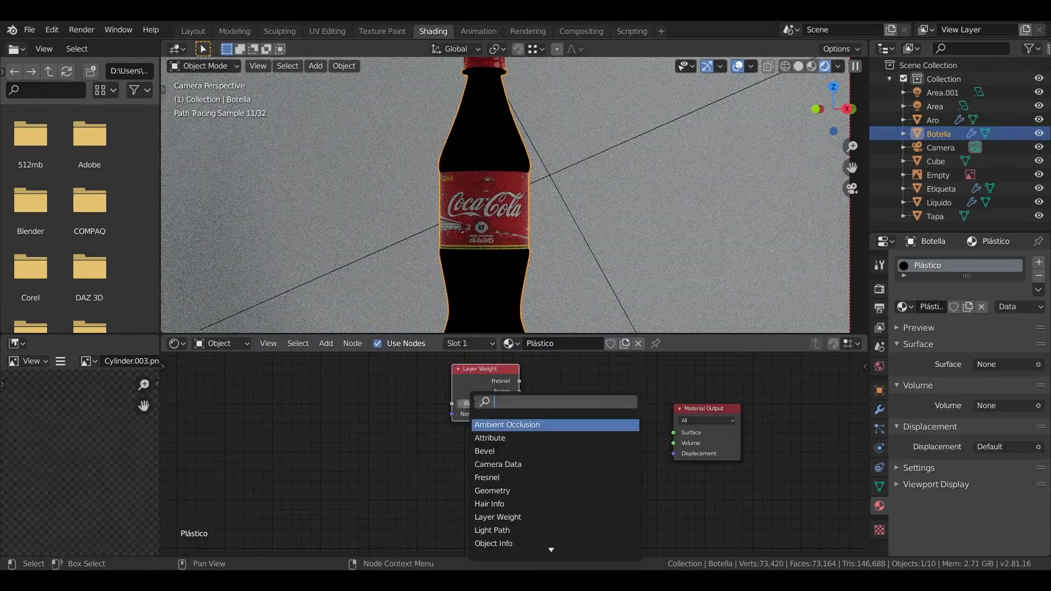
{"action": "type", "text": "Glas"}
{"action": "left_click", "coordinate": [514, 428]}
{"action": "left_click", "coordinate": [495, 463]}
Add a Glossy BSDF node below the Glass BSDF in the bottle's material
{"action": "key", "text": "shift+a"}
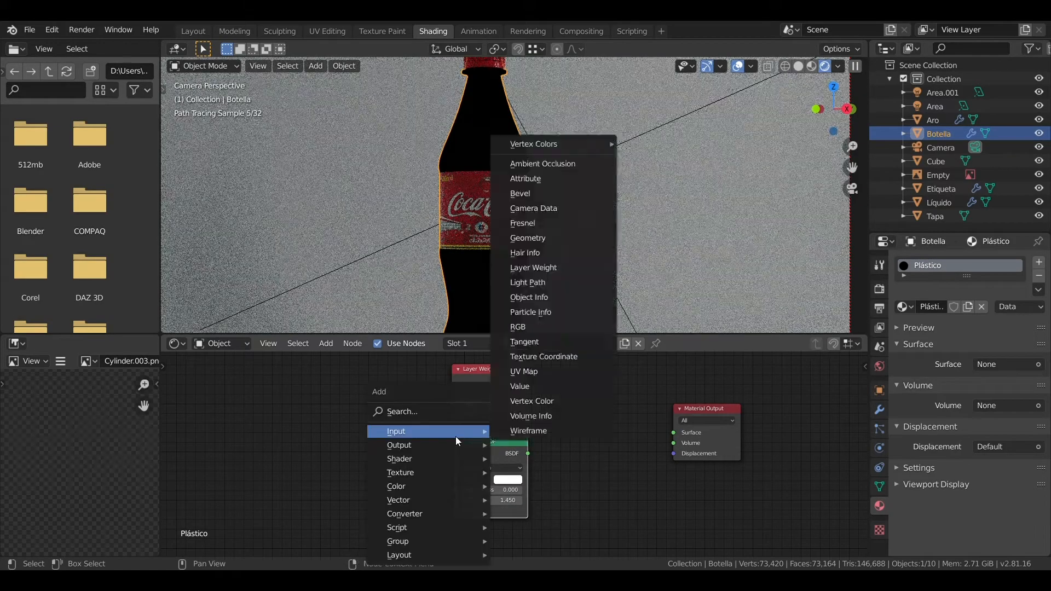
{"action": "left_click", "coordinate": [444, 409]}
{"action": "left_click", "coordinate": [478, 443]}
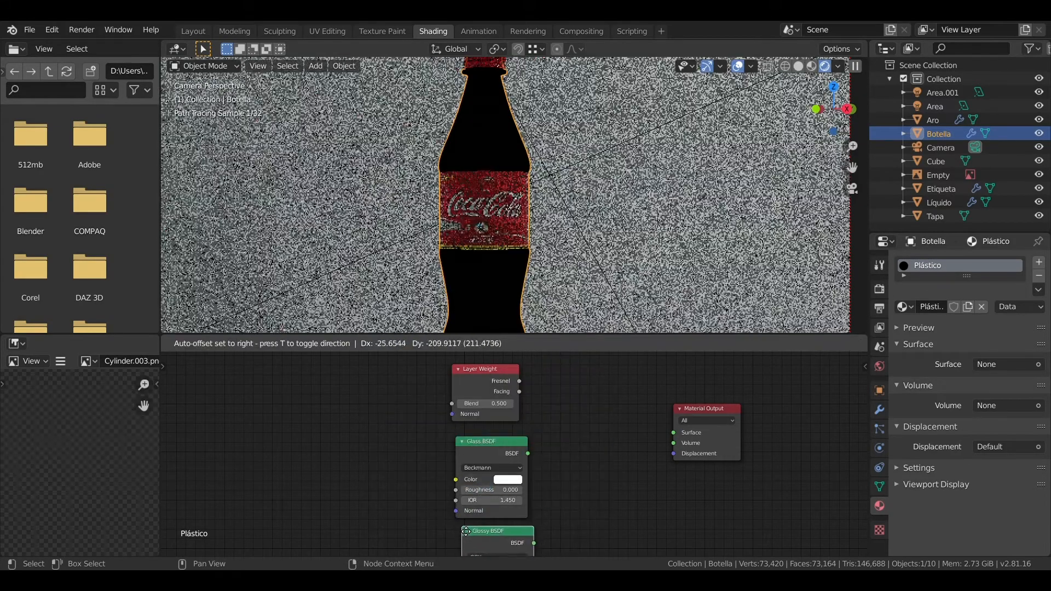
{"action": "left_click", "coordinate": [468, 547]}
{"action": "middle_click_drag", "start_coordinate": [544, 498], "coordinate": [544, 488]}
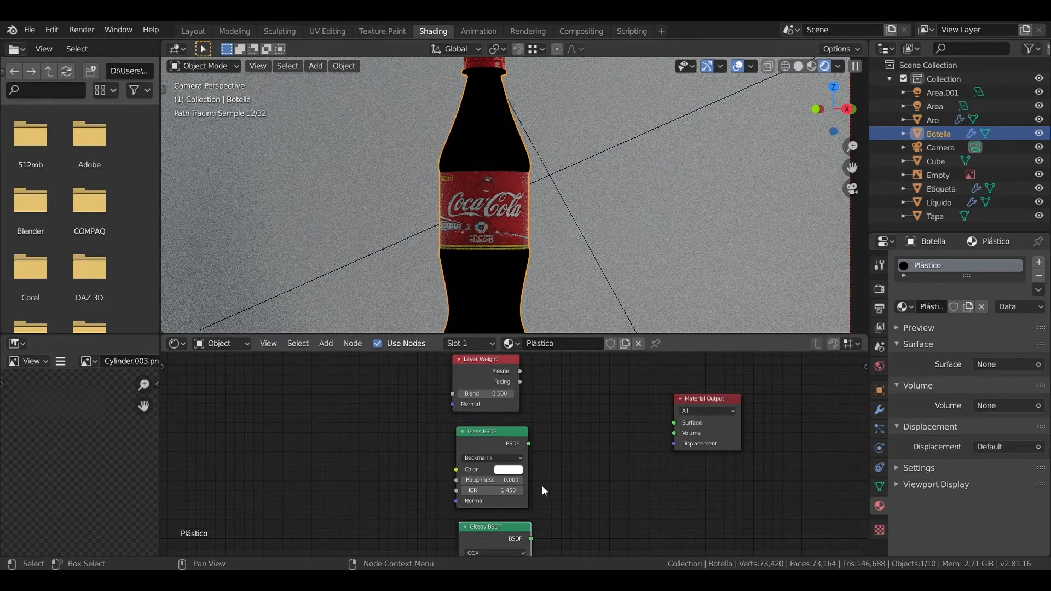
Set the Layer Weight node's Blend to 0.0025
{"action": "left_click", "coordinate": [493, 393]}
{"action": "key", "text": "BackSpace"}
{"action": "type", "text": ".0025"}
{"action": "key", "text": "Return"}
{"action": "middle_click_drag", "start_coordinate": [505, 485], "coordinate": [508, 448]}
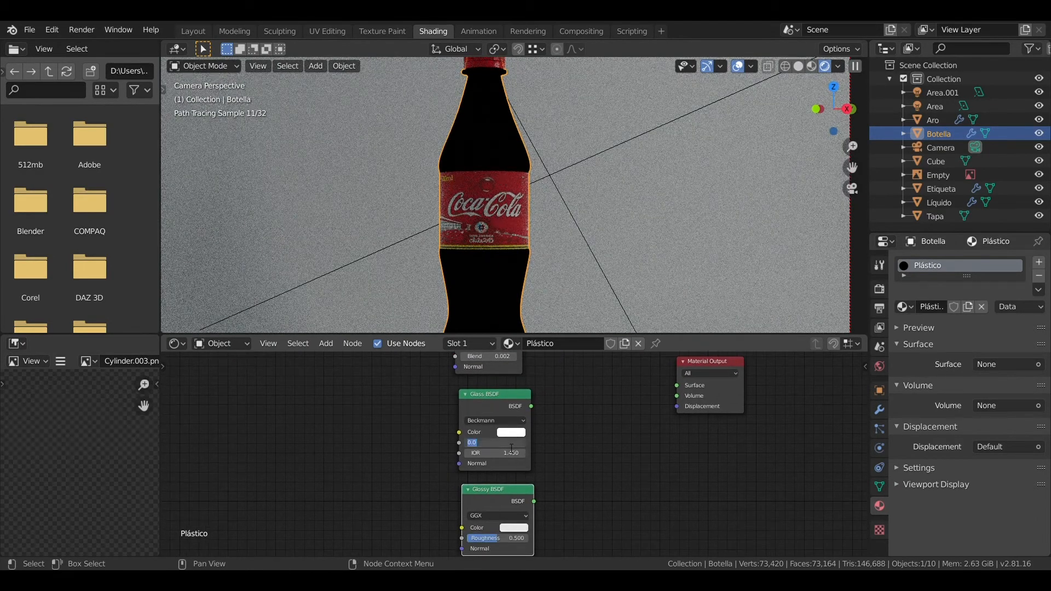
Set the roughness of the Glass BSDF to 0.03 and of the Glossy BSDF to 0.01
{"action": "left_click", "coordinate": [511, 446]}
{"action": "type", "text": "0.03"}
{"action": "key", "text": "Return"}
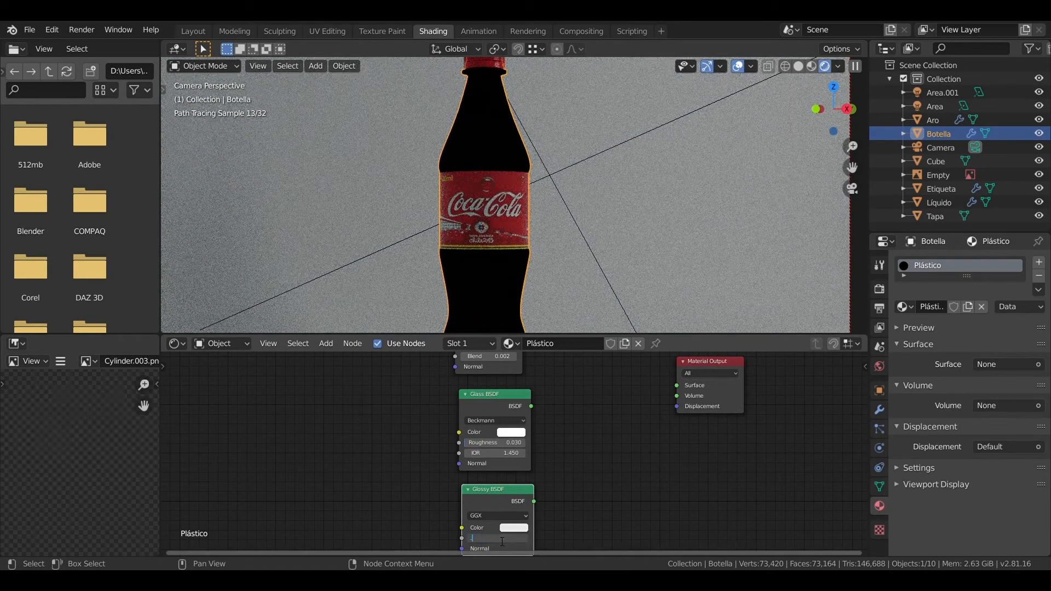
{"action": "key", "text": "Return"}
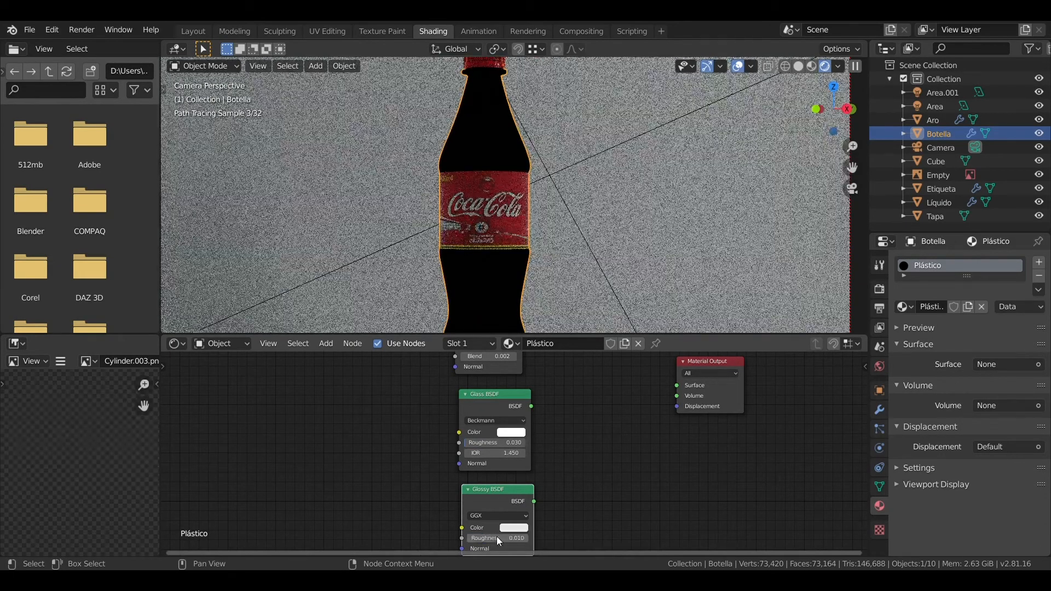
Add a Mix Shader blending Glass and Glossy by the Layer Weight Fresnel, and connect it to the Material Output surface
{"action": "middle_click_drag", "start_coordinate": [561, 523], "coordinate": [528, 510]}
{"action": "key", "text": "shift+a"}
{"action": "left_click", "coordinate": [509, 412]}
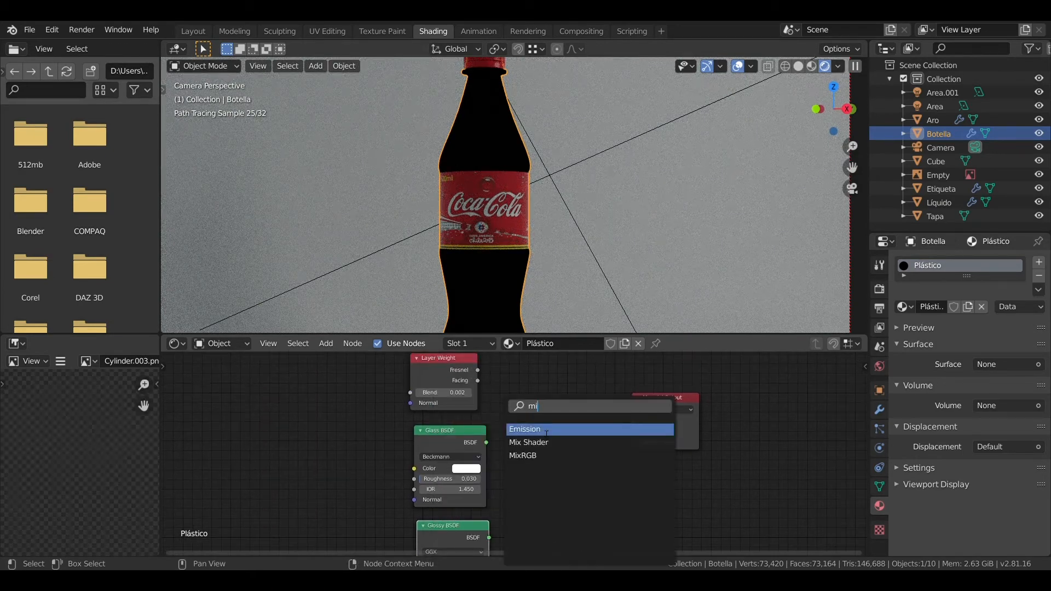
{"action": "left_click", "coordinate": [542, 442]}
{"action": "left_click", "coordinate": [525, 398]}
{"action": "left_click_drag", "start_coordinate": [477, 370], "coordinate": [525, 437]}
{"action": "left_click_drag", "start_coordinate": [490, 536], "coordinate": [525, 448]}
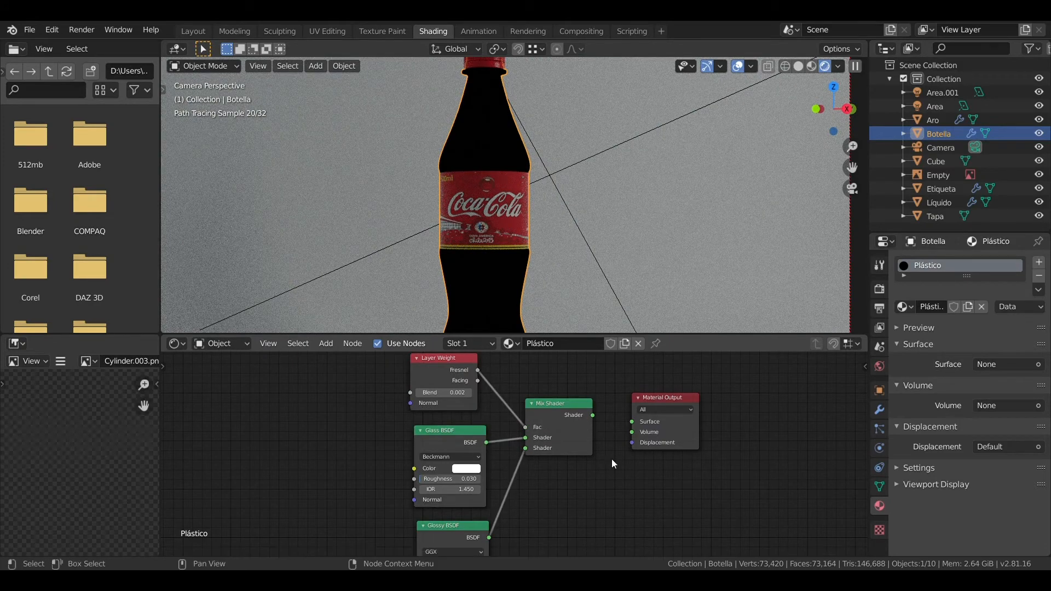
{"action": "left_click_drag", "start_coordinate": [624, 427], "coordinate": [632, 422]}
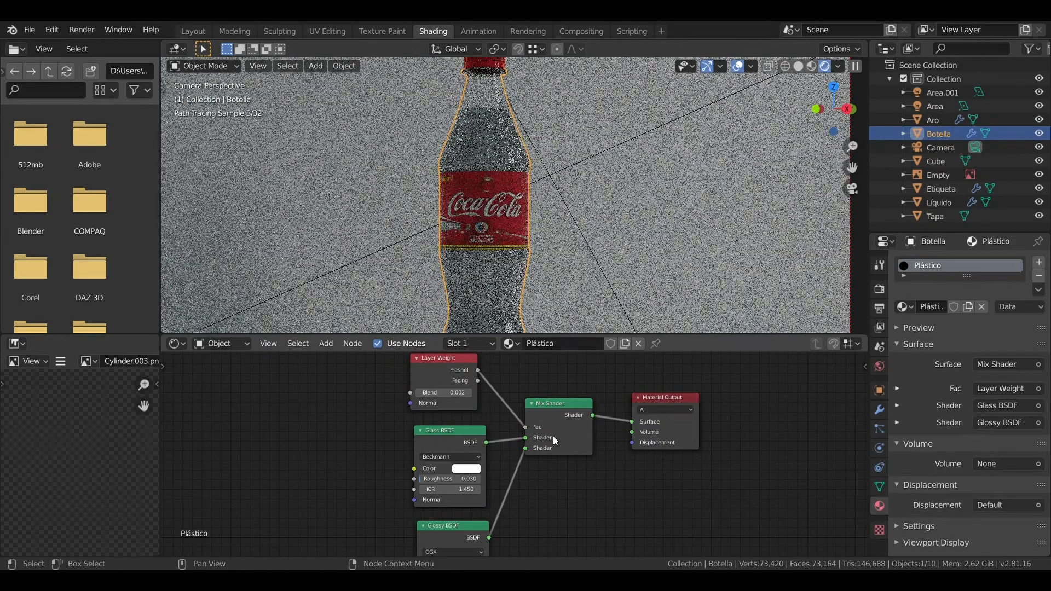
Darken the bottle's Glass BSDF color slightly to hex EAEAEA and clear the object selection
{"action": "scroll", "coordinate": [516, 80], "scroll_direction": "up", "scroll_amount": 5}
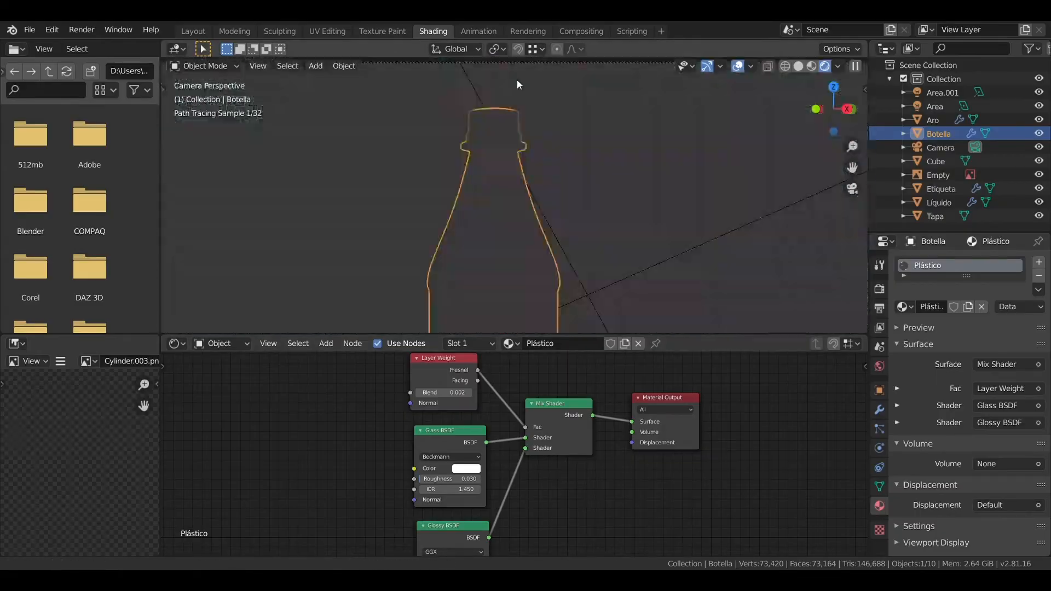
{"action": "left_click", "coordinate": [466, 469]}
{"action": "left_click", "coordinate": [534, 334]}
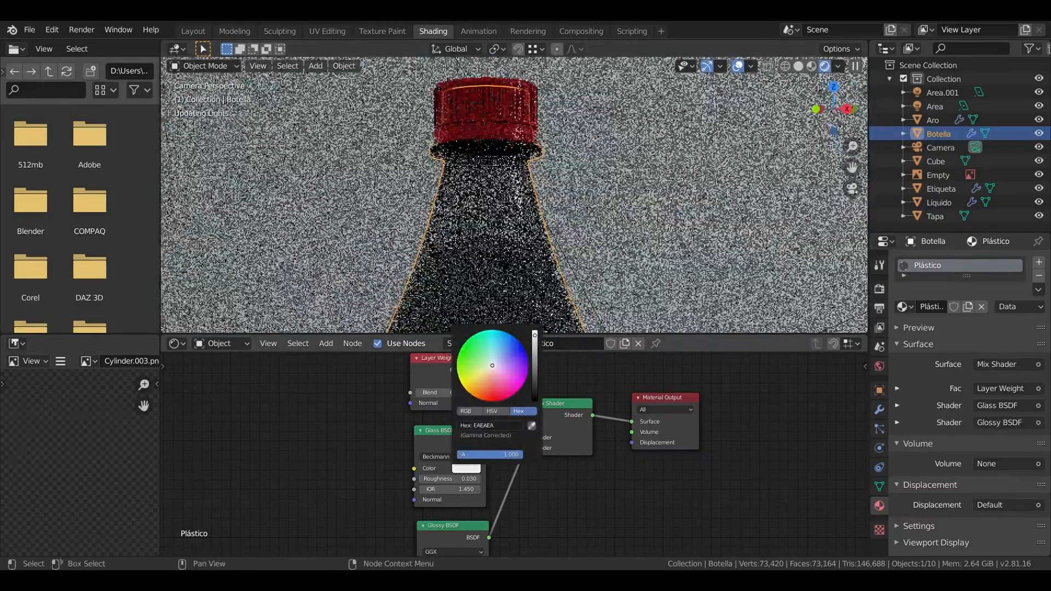
{"action": "scroll", "coordinate": [573, 215], "scroll_direction": "down", "scroll_amount": 5}
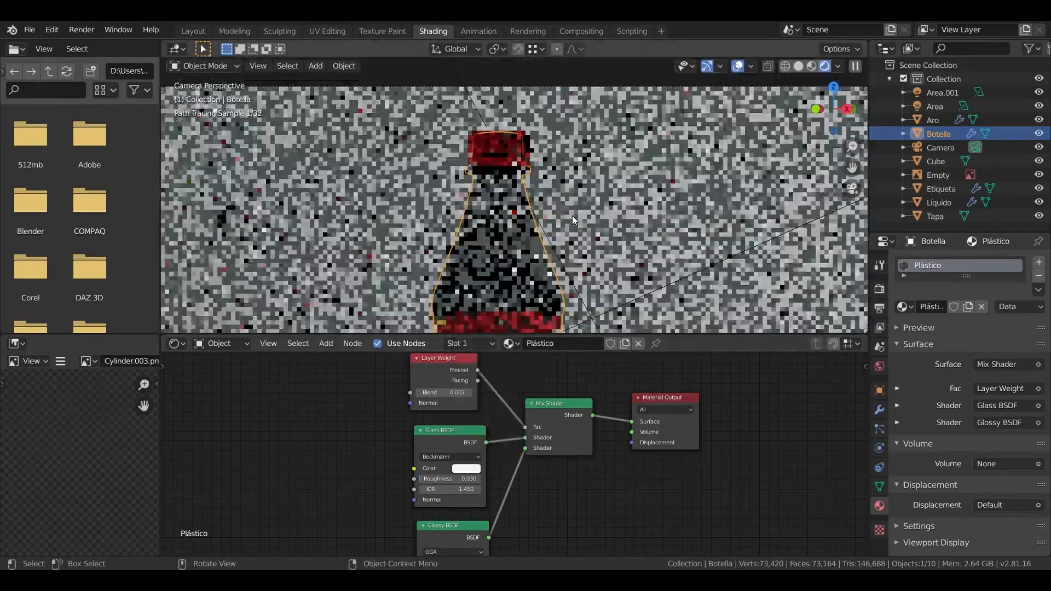
{"action": "left_click", "coordinate": [648, 304]}
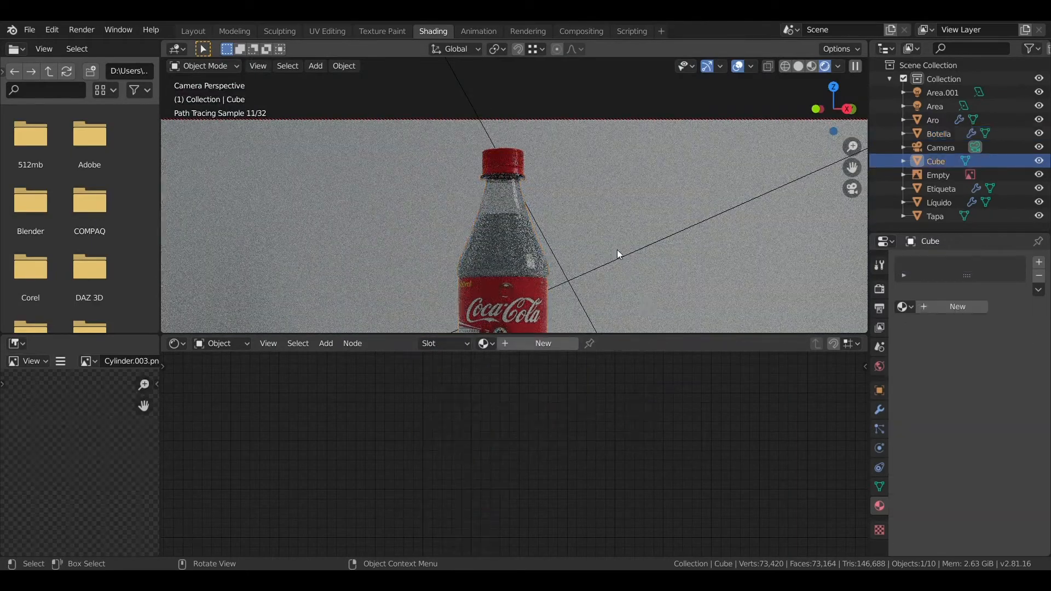
{"action": "scroll", "coordinate": [607, 246], "scroll_direction": "down", "scroll_amount": 3}
{"action": "key", "text": "alt+a"}
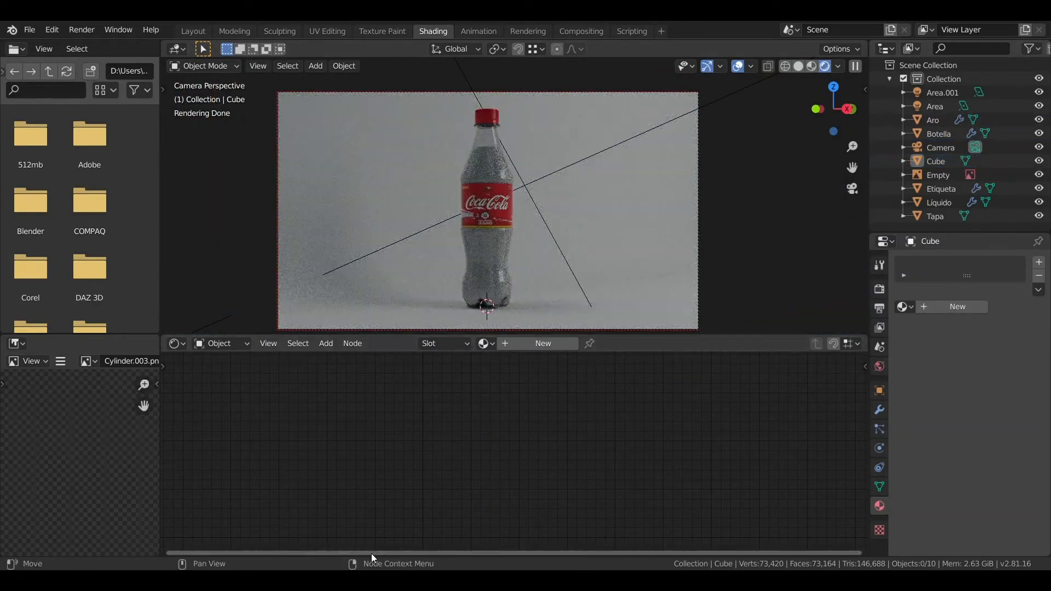
Set the base color of the Líquido object's Principled BSDF to a very dark reddish brown
{"action": "left_click", "coordinate": [931, 203]}
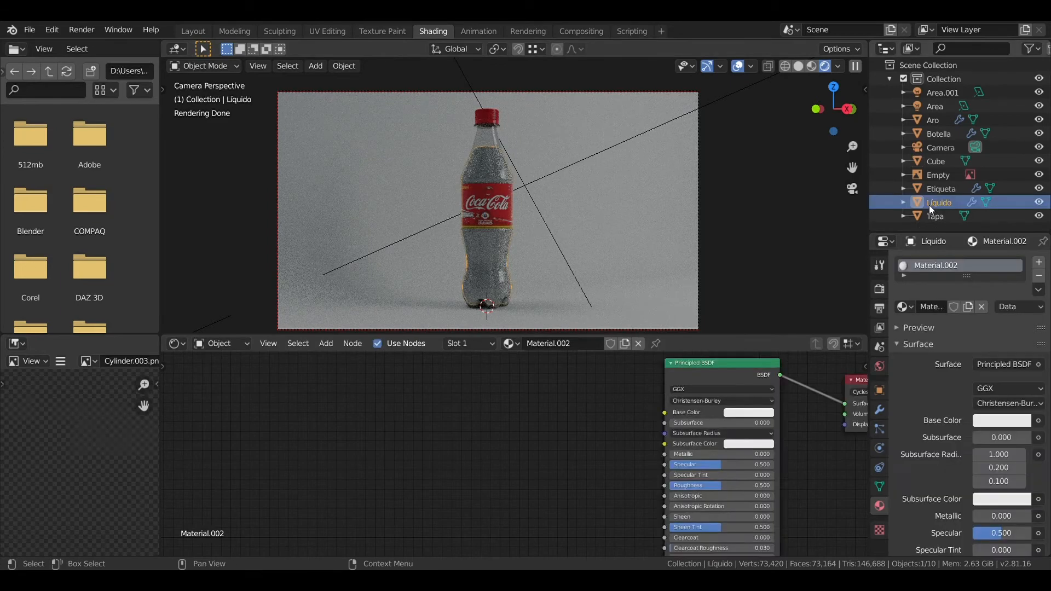
{"action": "key", "text": "Home"}
{"action": "scroll", "coordinate": [499, 443], "scroll_direction": "up", "scroll_amount": 3}
{"action": "left_click", "coordinate": [501, 445]}
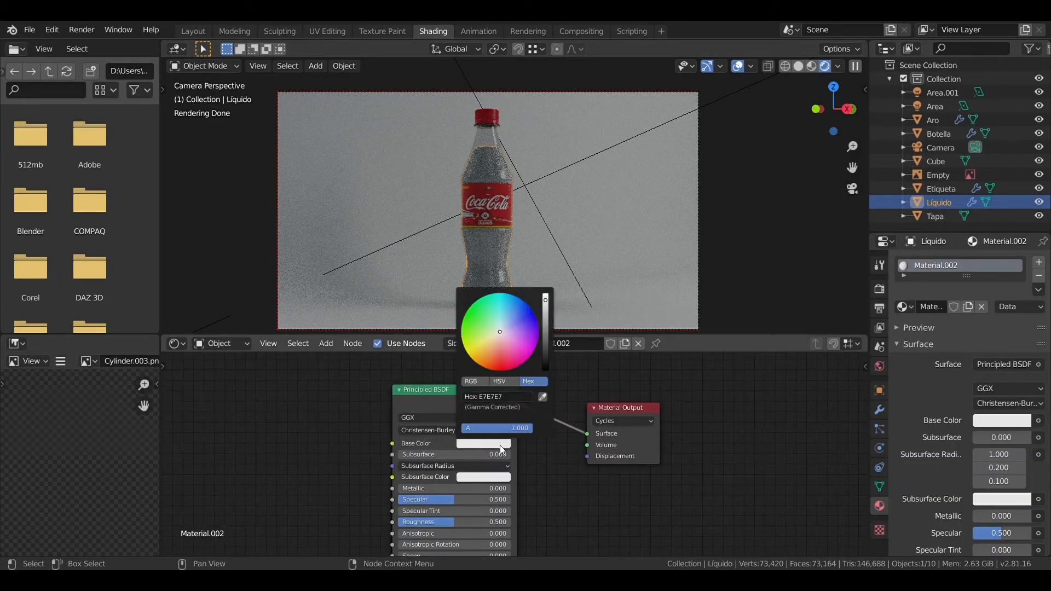
{"action": "left_click", "coordinate": [520, 399]}
{"action": "key", "text": "ctrl+v"}
{"action": "key", "text": "Return"}
Set the liquid material's Subsurface to 0.08 and its Subsurface Color to a light coral red
{"action": "left_click", "coordinate": [474, 456]}
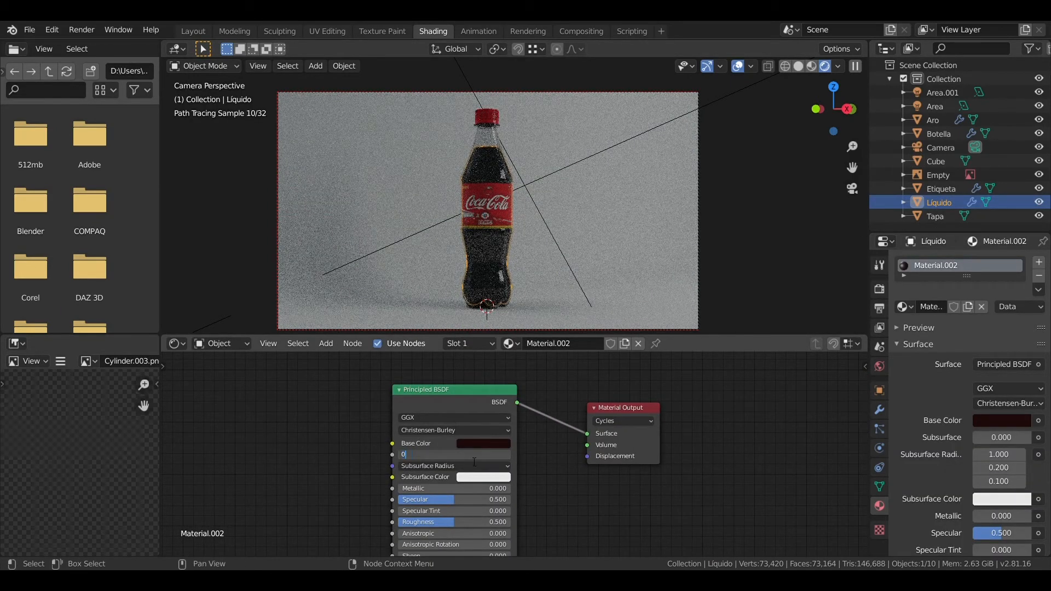
{"action": "type", "text": "0.08"}
{"action": "key", "text": "Return"}
{"action": "scroll", "coordinate": [468, 457], "scroll_direction": "up", "scroll_amount": 2}
{"action": "left_click", "coordinate": [465, 491]}
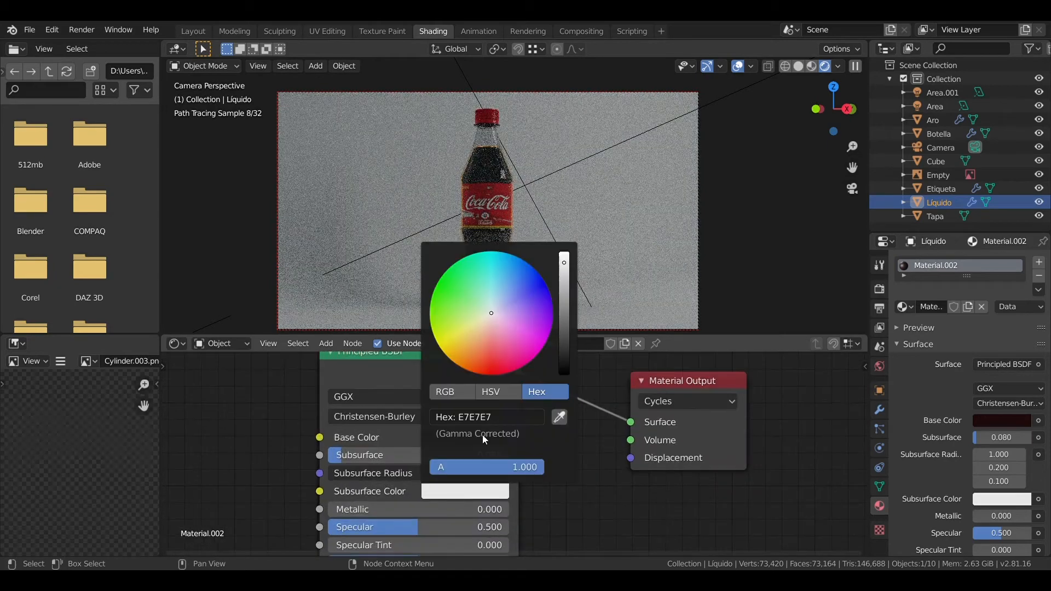
{"action": "left_click", "coordinate": [494, 353]}
Move the Material Output node lower to make room and add a Translucent BSDF below the Principled BSDF
{"action": "scroll", "coordinate": [470, 432], "scroll_direction": "down", "scroll_amount": 5}
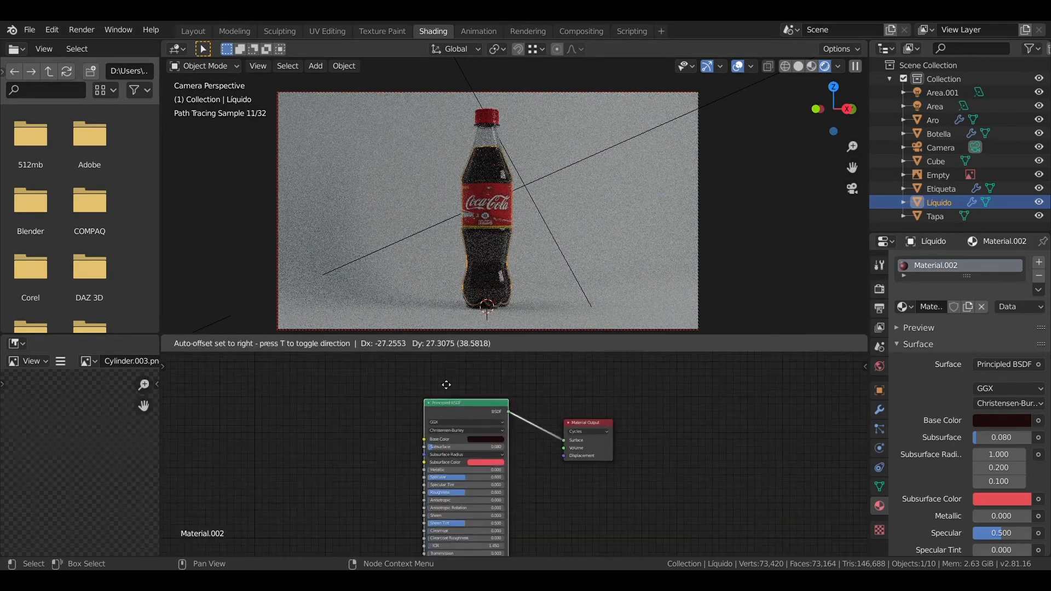
{"action": "scroll", "coordinate": [515, 507], "scroll_direction": "down", "scroll_amount": 1}
{"action": "left_click_drag", "start_coordinate": [583, 426], "coordinate": [553, 491]}
{"action": "middle_click_drag", "start_coordinate": [564, 484], "coordinate": [640, 419]}
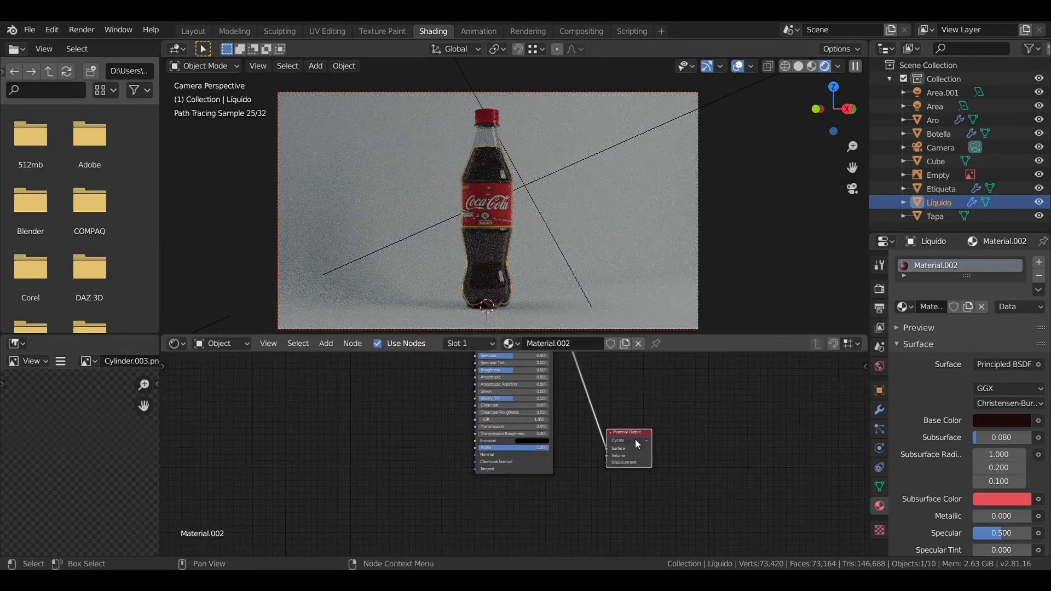
{"action": "left_click_drag", "start_coordinate": [631, 433], "coordinate": [660, 443]}
{"action": "key", "text": "shift+a"}
{"action": "left_click", "coordinate": [595, 415]}
{"action": "type", "text": "tr"}
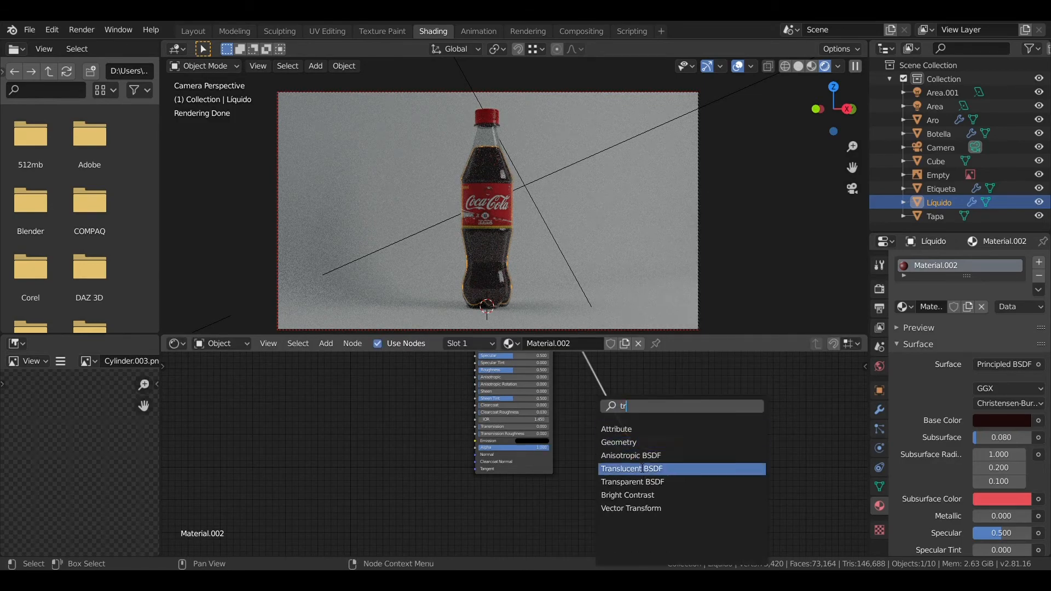
{"action": "left_click", "coordinate": [602, 467]}
{"action": "left_click", "coordinate": [528, 501]}
Insert a Mix Shader between the Principled BSDF and Material Output, and connect the Translucent BSDF to its second shader input
{"action": "key", "text": "shift+a"}
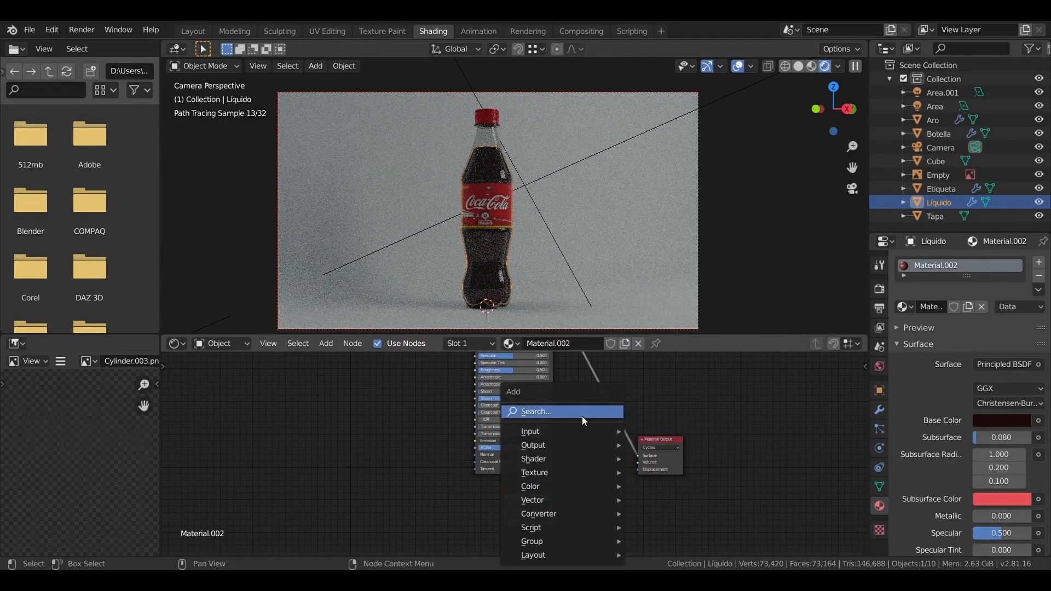
{"action": "type", "text": "nmix"}
{"action": "left_click", "coordinate": [603, 442]}
{"action": "left_click", "coordinate": [602, 434]}
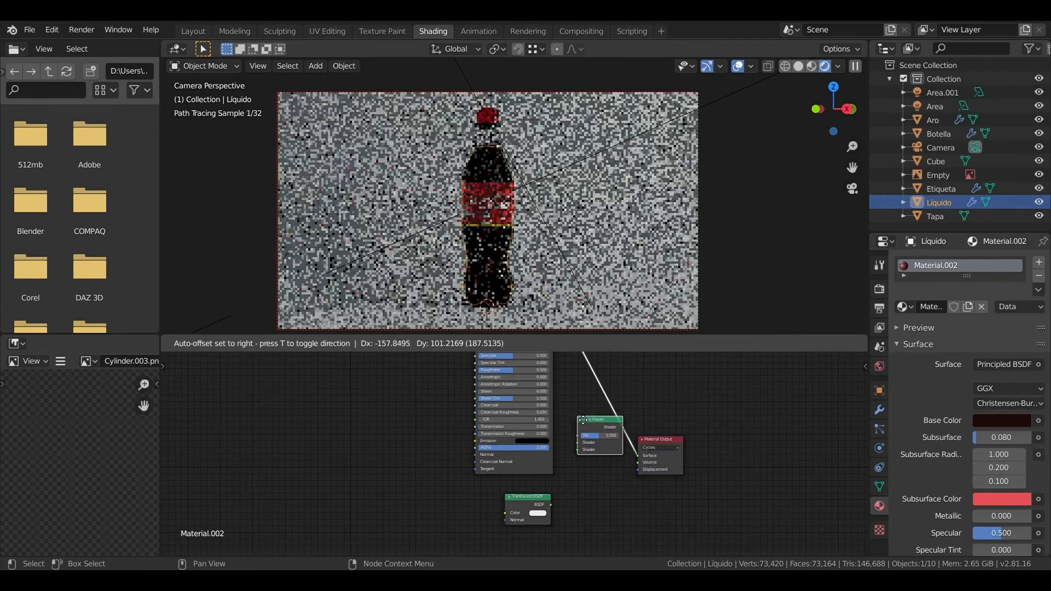
{"action": "left_click_drag", "start_coordinate": [550, 504], "coordinate": [580, 449]}
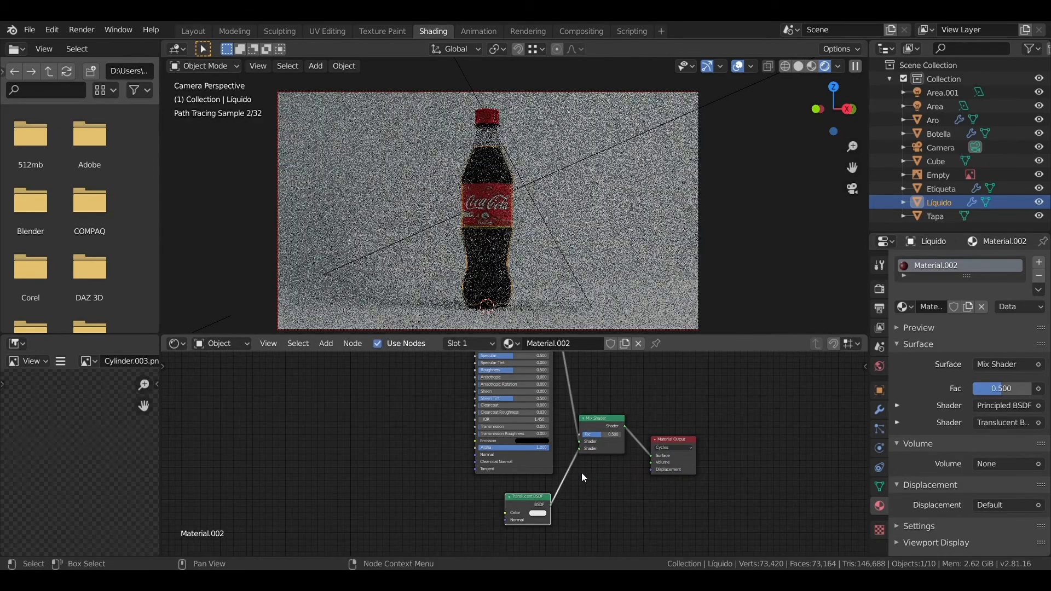